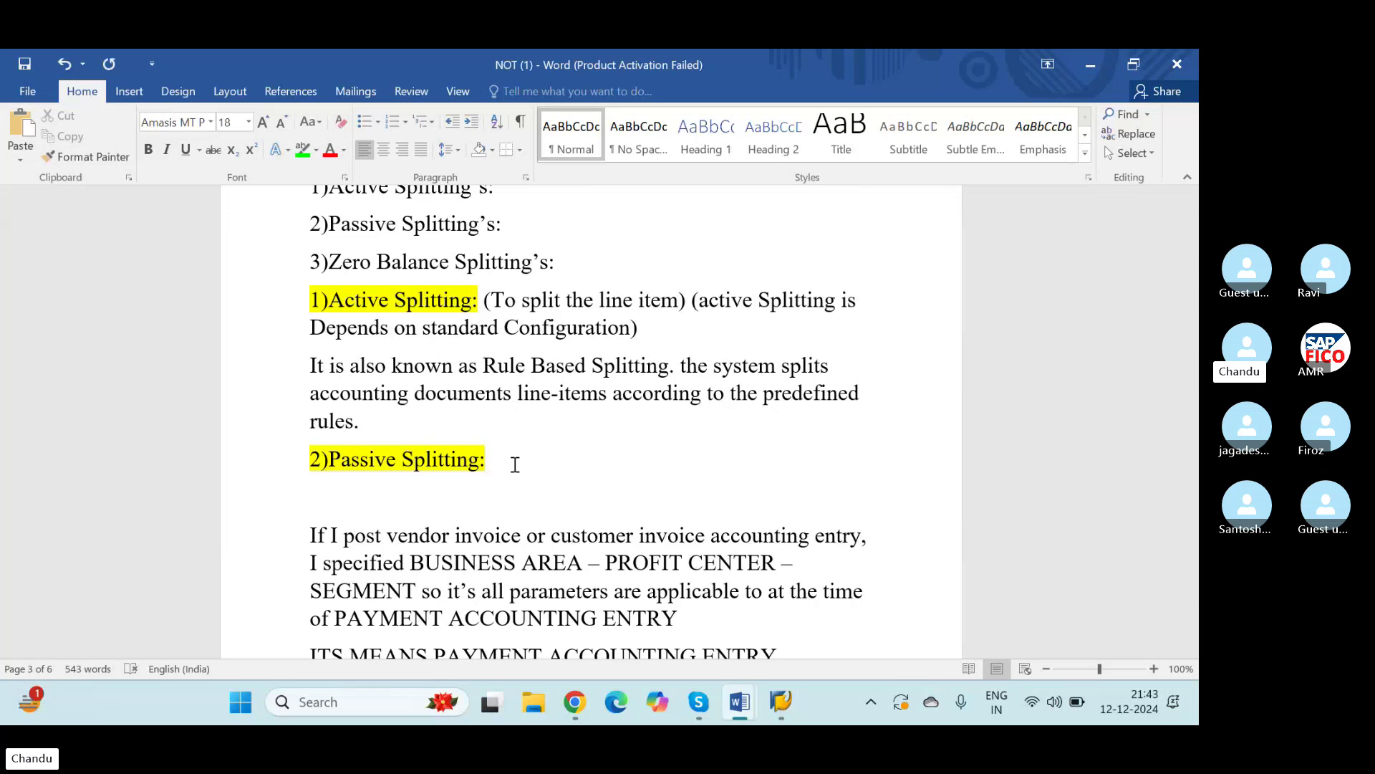
# Under 2)Passive Splitting, define it as posting account entries without specifying parameters, all updating automatically, Ex BUSINESS AREA – PROFIT CENTER – SEGMENT
pyautogui.write('Passive splitting means during the account entry posting you are not required to specify the parameters, all parameters update automatically, Ex BUSINESS AREA – PROFIT CENTER – SEGMENT')
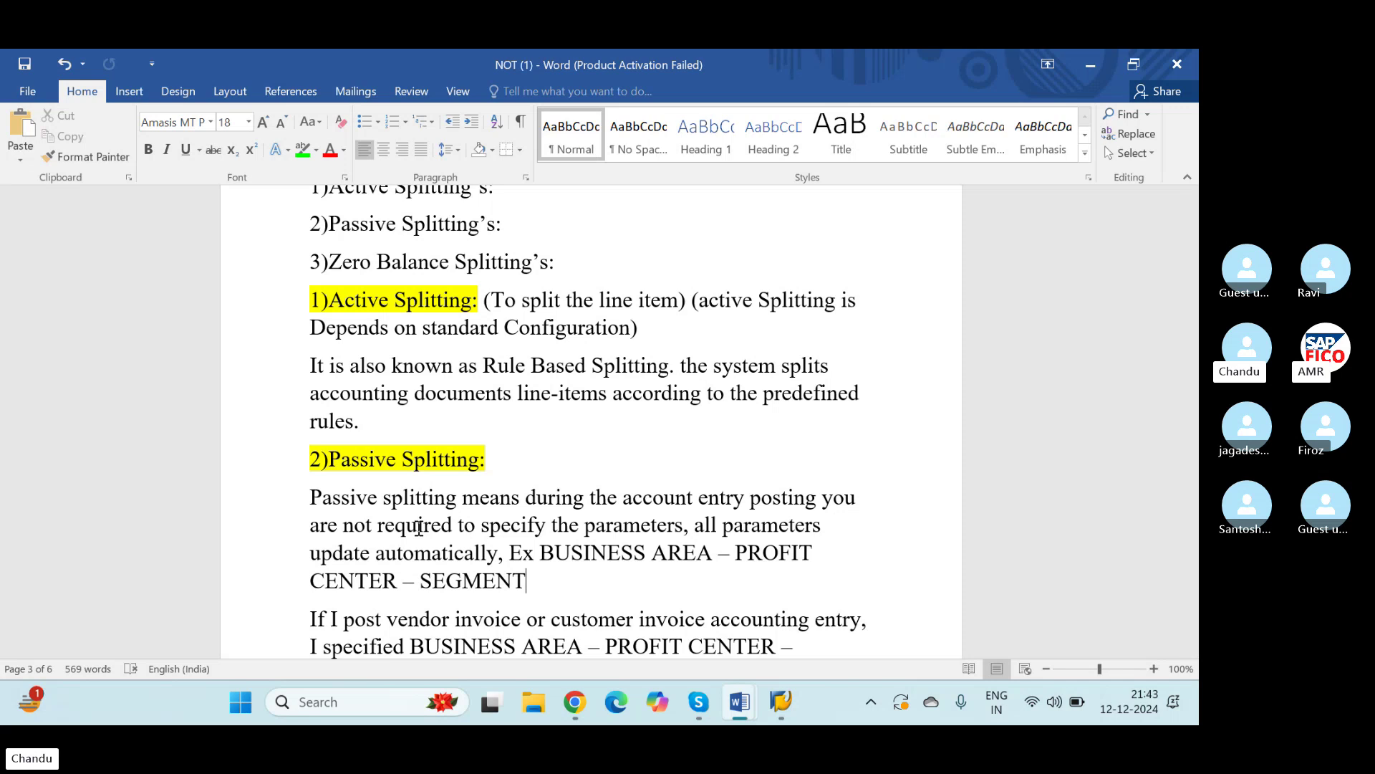
pyautogui.scroll(1, 419, 526)
pyautogui.scroll(-2, 412, 526)
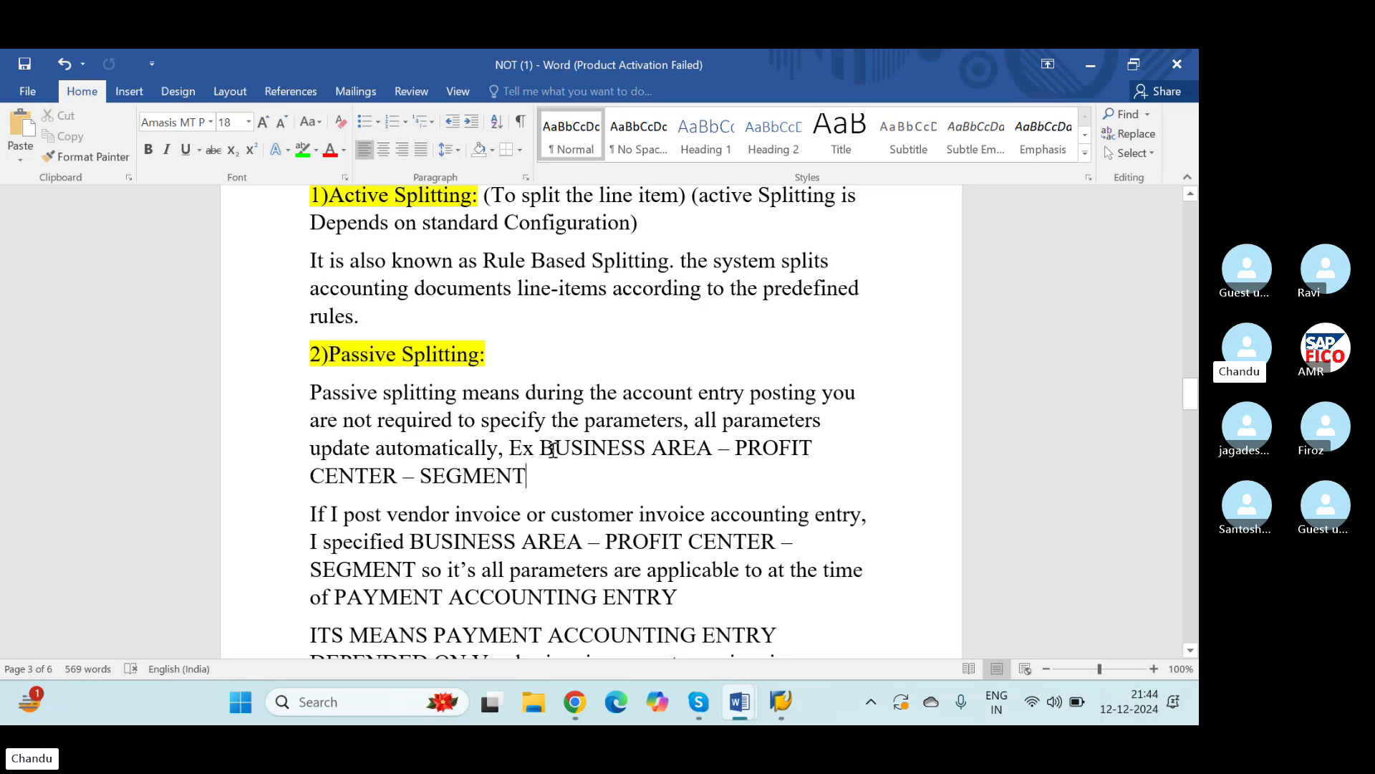
# Append HYD to the Raw Material A/c Dr line under T CODE: FB60 and Chennai to the debit line under T CODE F-53
pyautogui.scroll(-5, 516, 448)
pyautogui.scroll(-4, 506, 455)
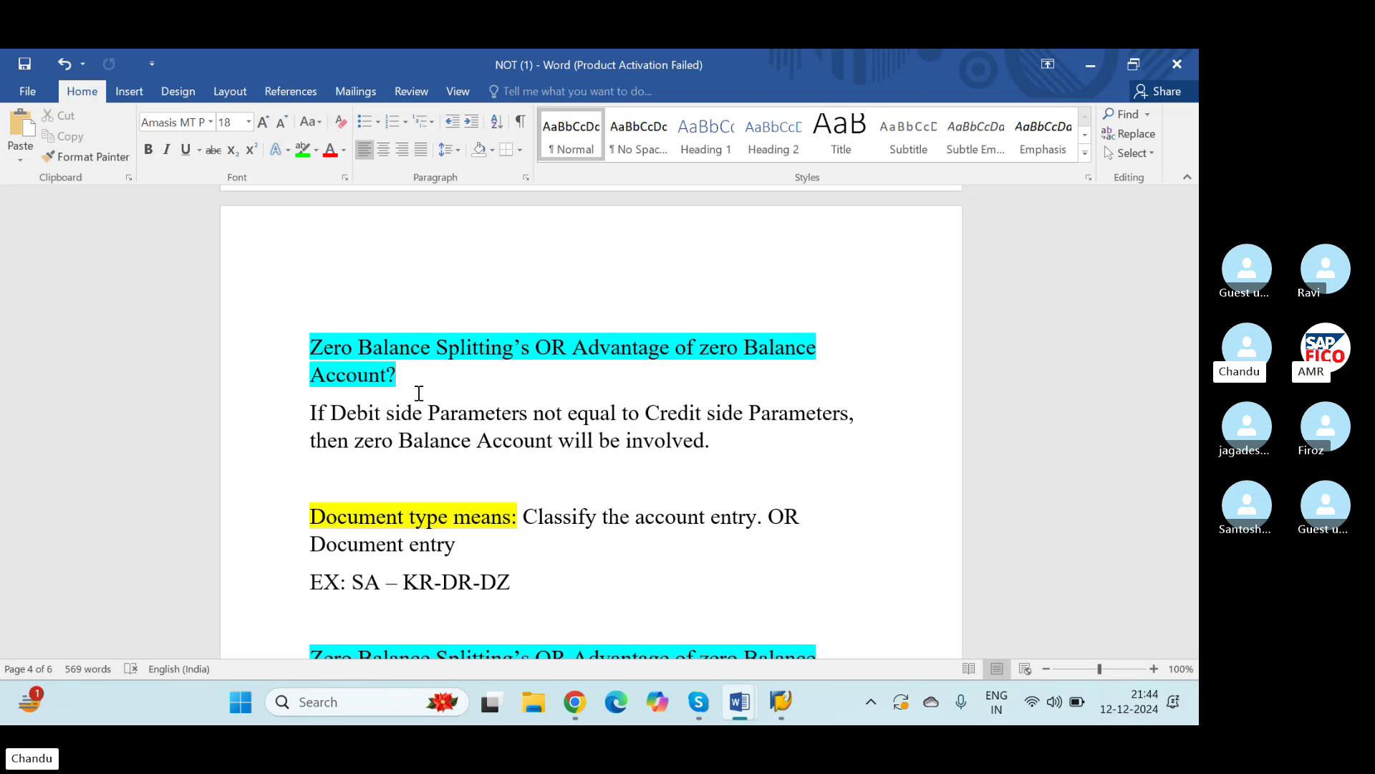
pyautogui.scroll(-8, 419, 393)
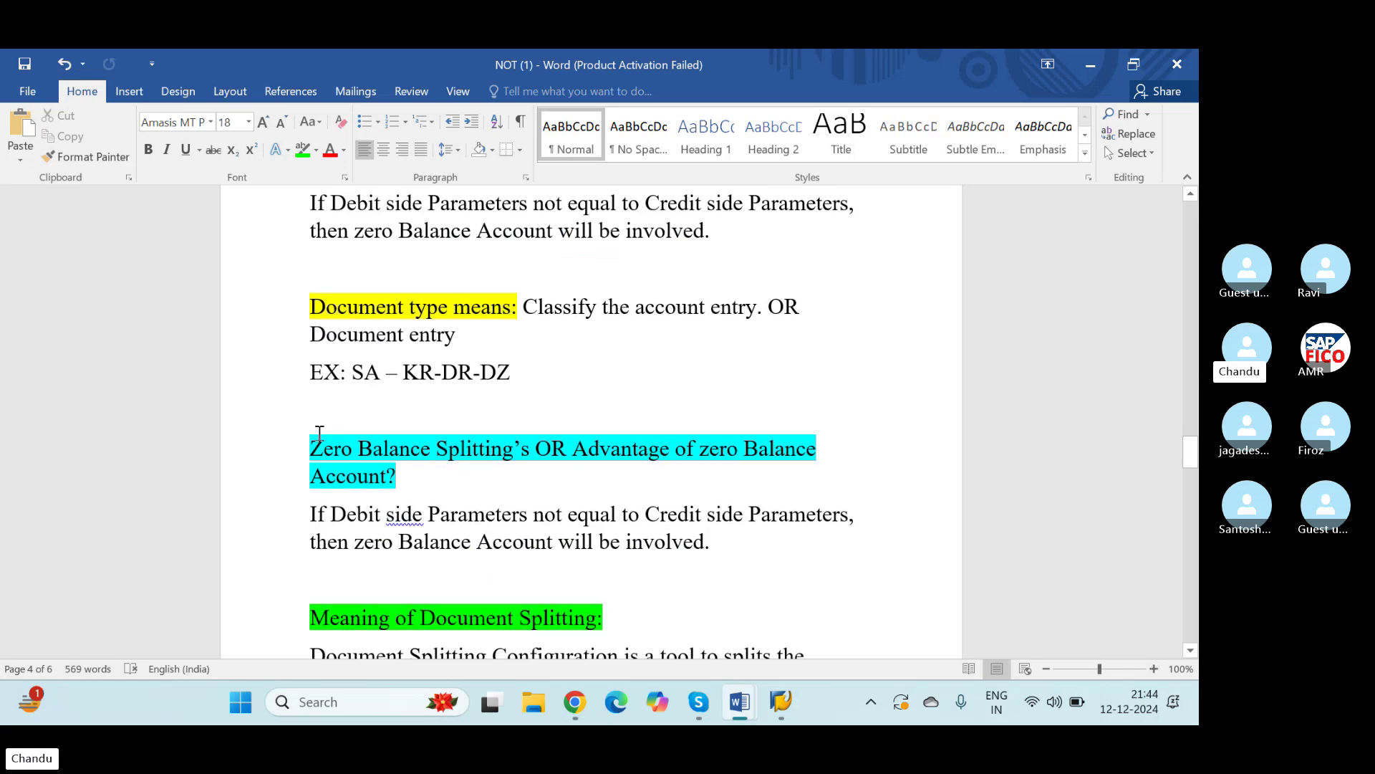
pyautogui.scroll(-10, 339, 436)
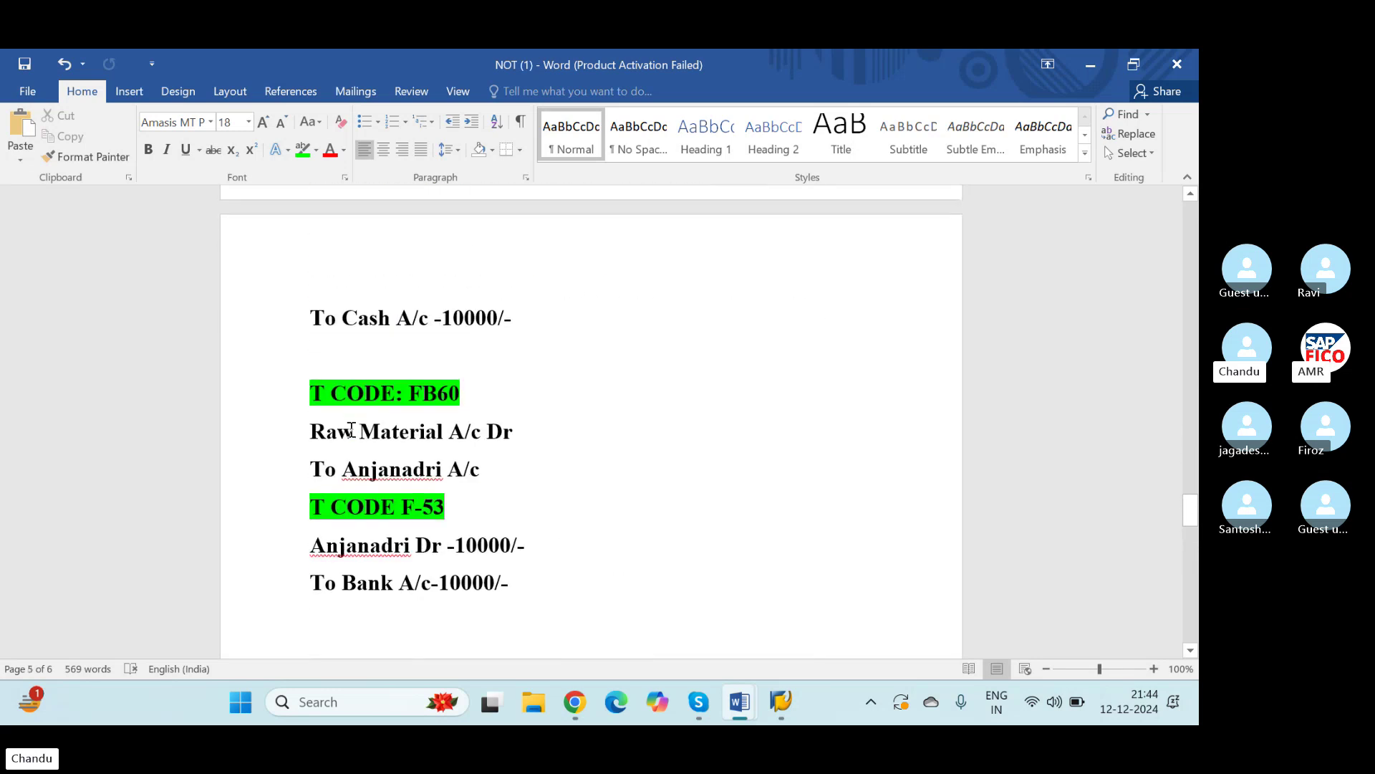
pyautogui.click(546, 585)
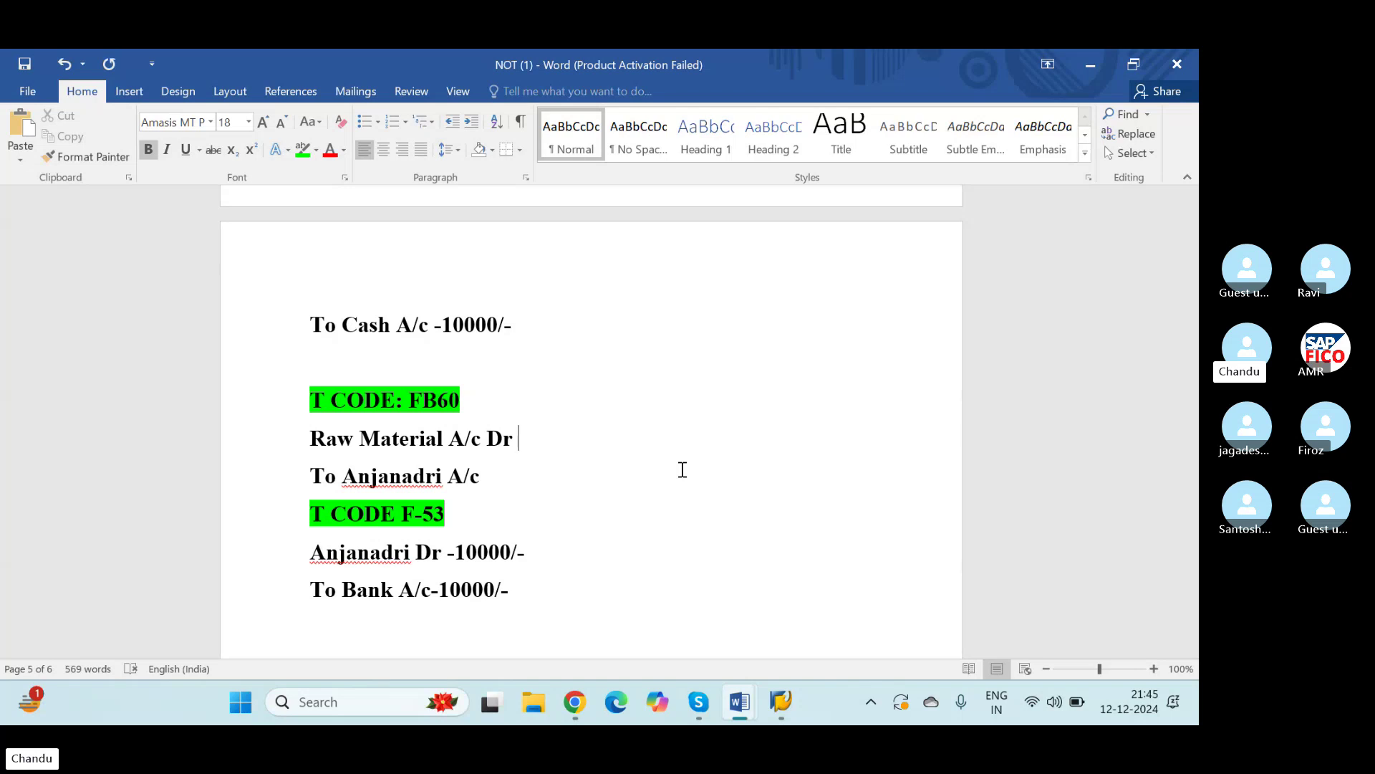
pyautogui.write('HY')
pyautogui.press('BackSpace')
pyautogui.press('BackSpace')
pyautogui.write('HYD')
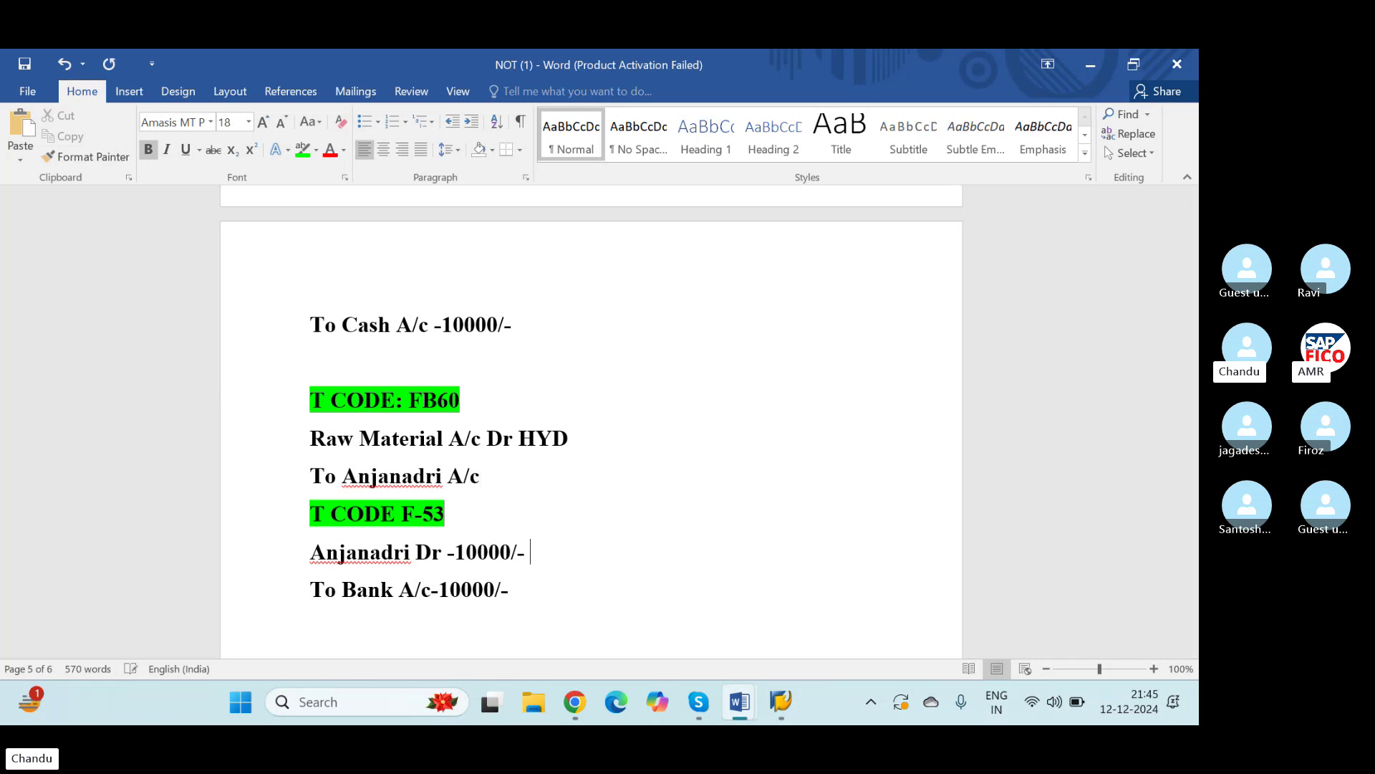
pyautogui.write('Chennai')
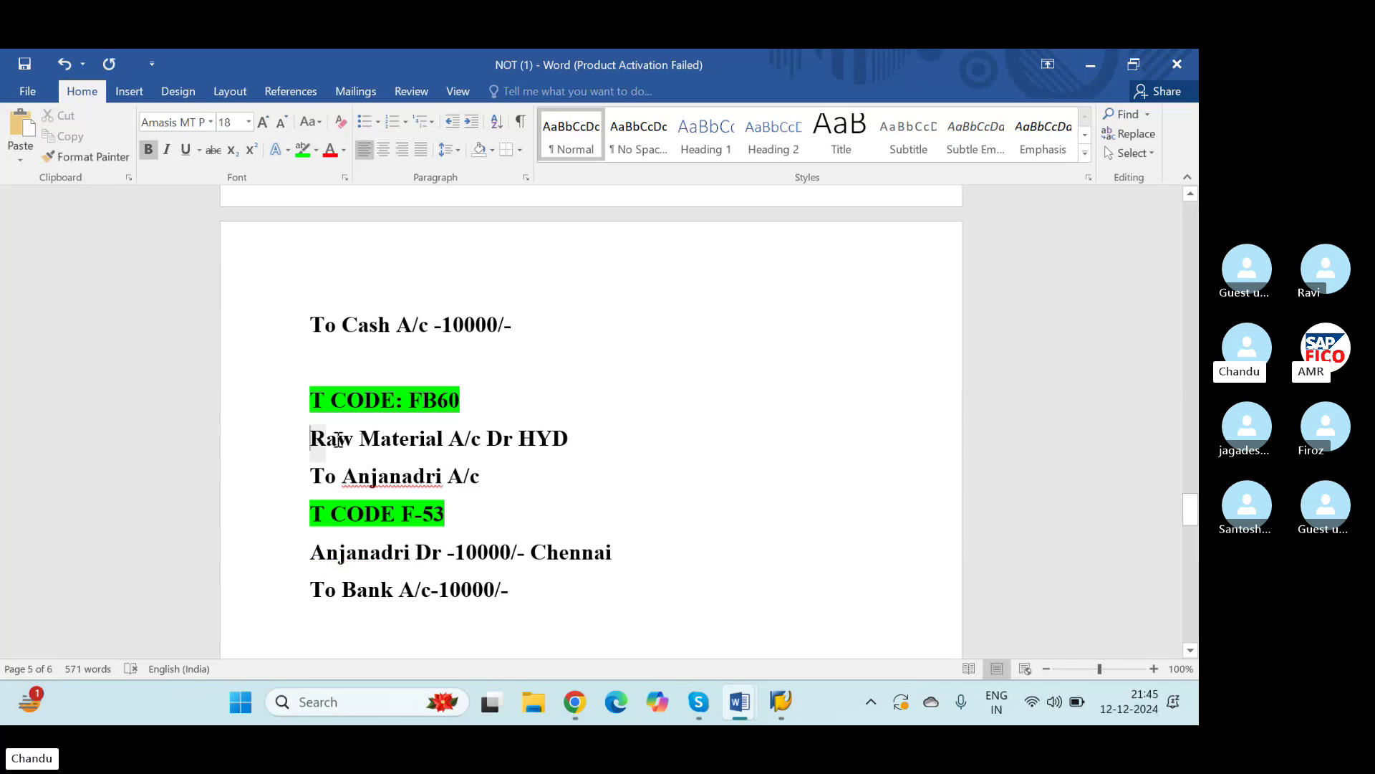
# Remove the bold formatting from the two entry lines under T CODE: FB60 and the two under T CODE F-53
pyautogui.moveTo(310, 439); pyautogui.dragTo(556, 475)
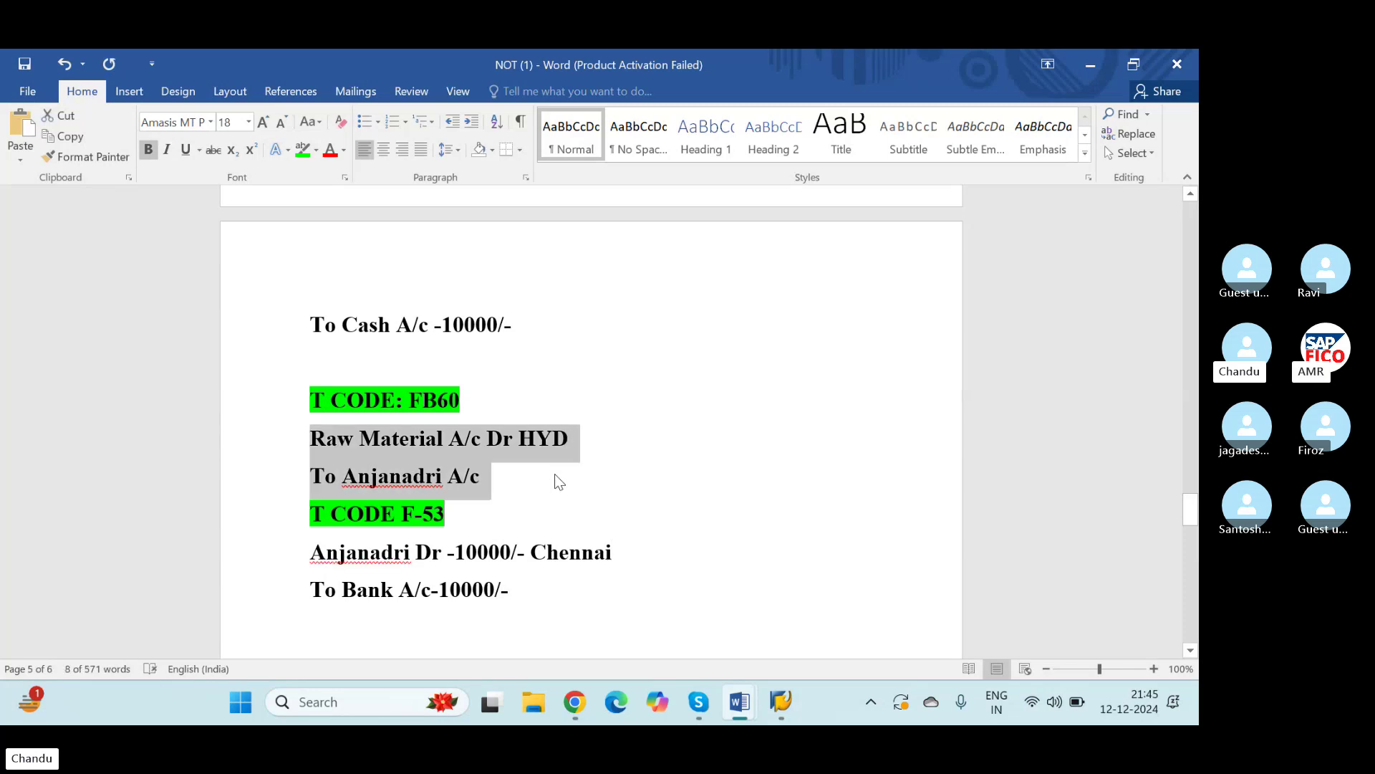
pyautogui.hotkey('ctrl', 'b')
pyautogui.click(860, 487)
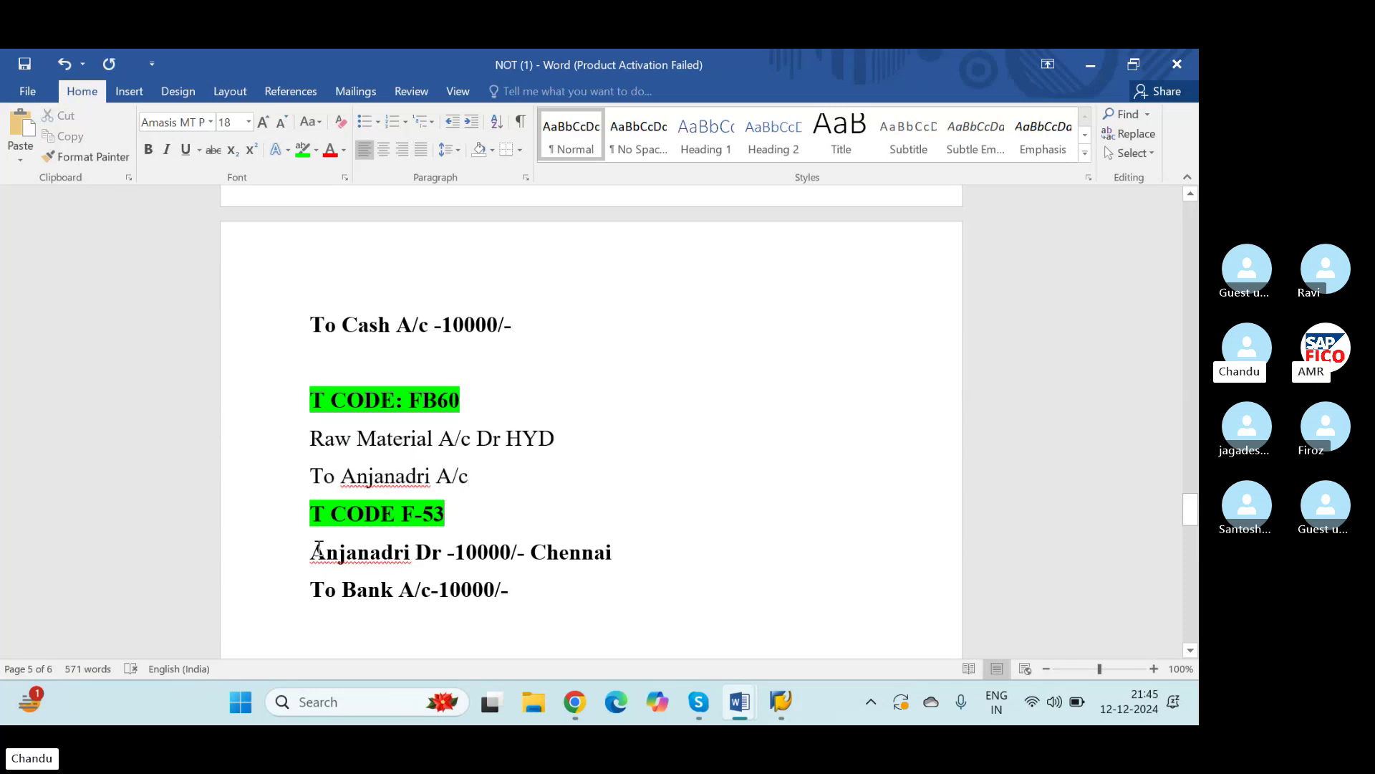
pyautogui.moveTo(309, 552); pyautogui.dragTo(558, 596)
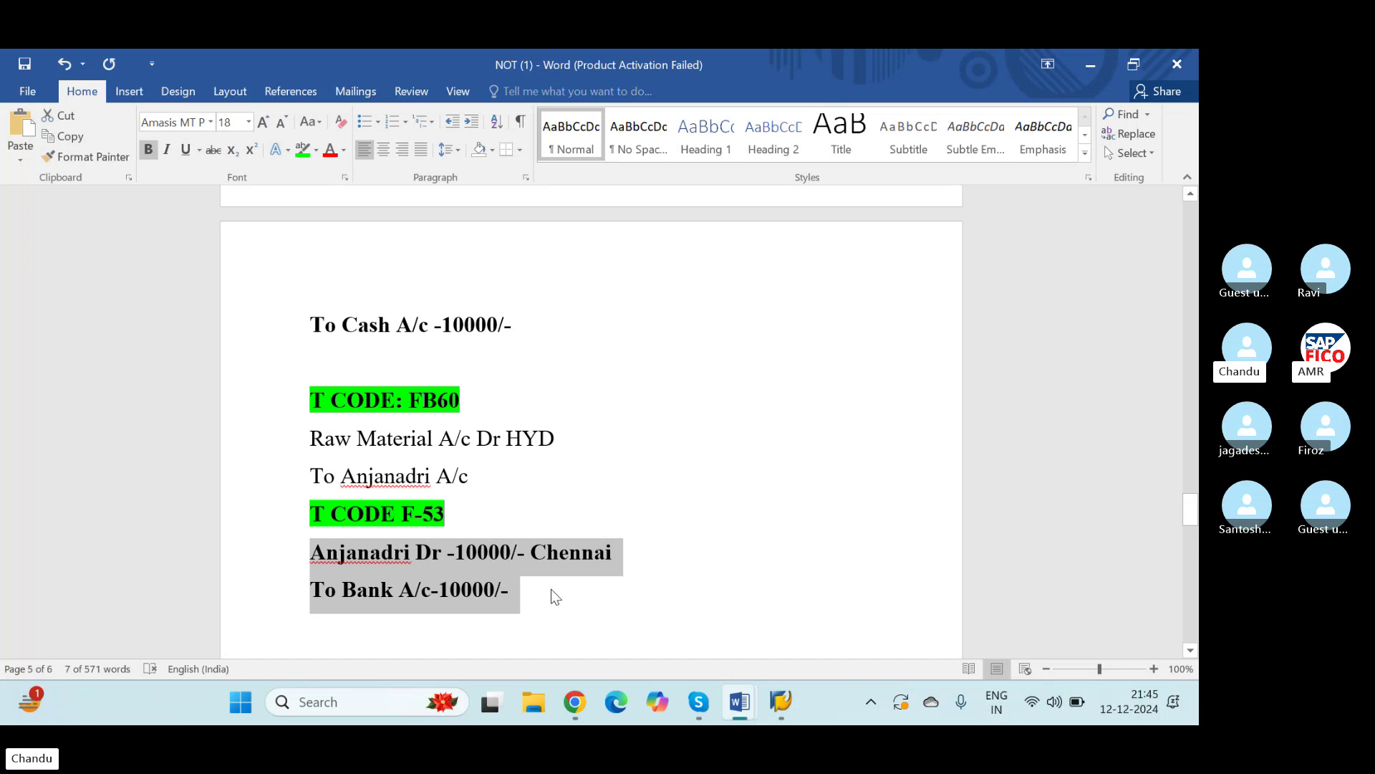
pyautogui.hotkey('ctrl', 'b')
pyautogui.click(647, 535)
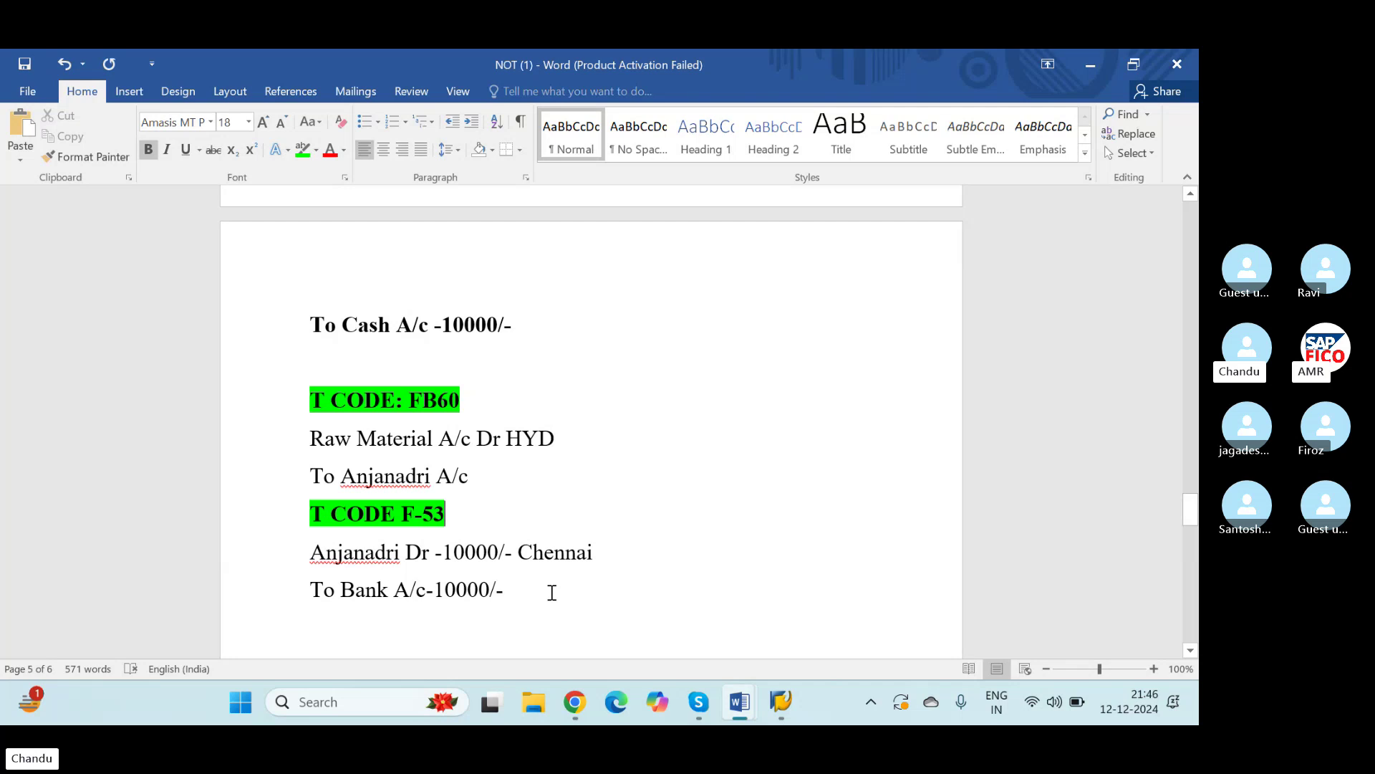
# Duplicate the two journal entry lines under T CODE F-53 directly below the To Bank A/c line
pyautogui.click(501, 595)
pyautogui.moveTo(306, 549); pyautogui.dragTo(514, 596)
pyautogui.hotkey('ctrl', 'c')
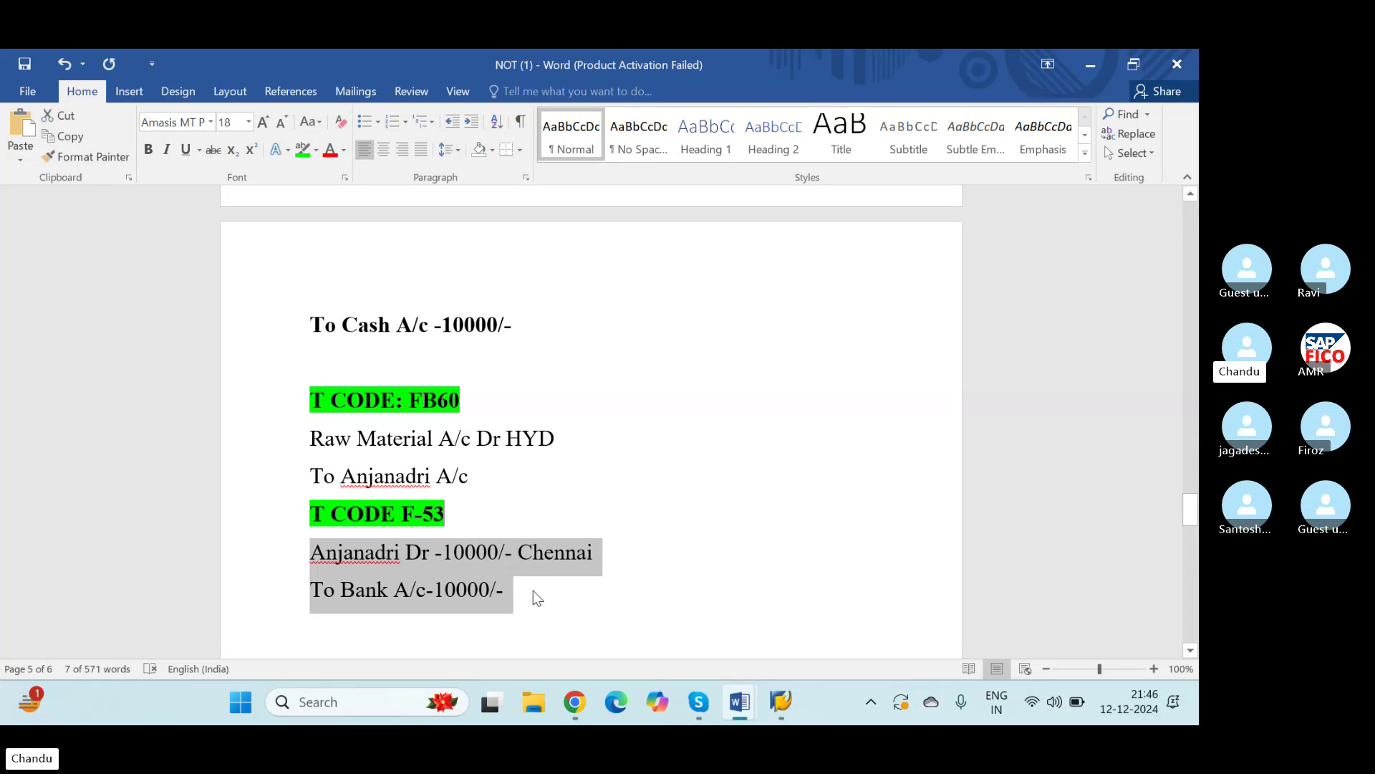
pyautogui.click(533, 591)
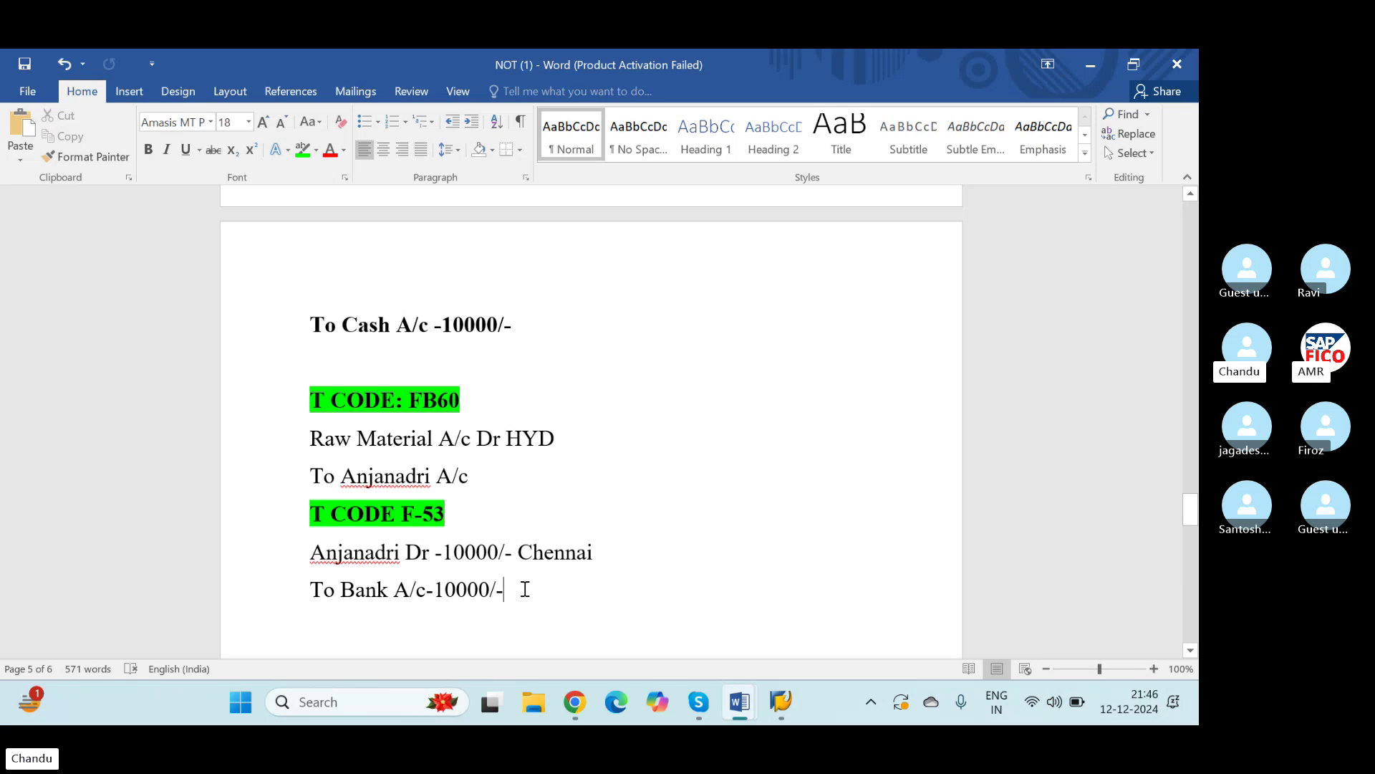
pyautogui.press('Return')
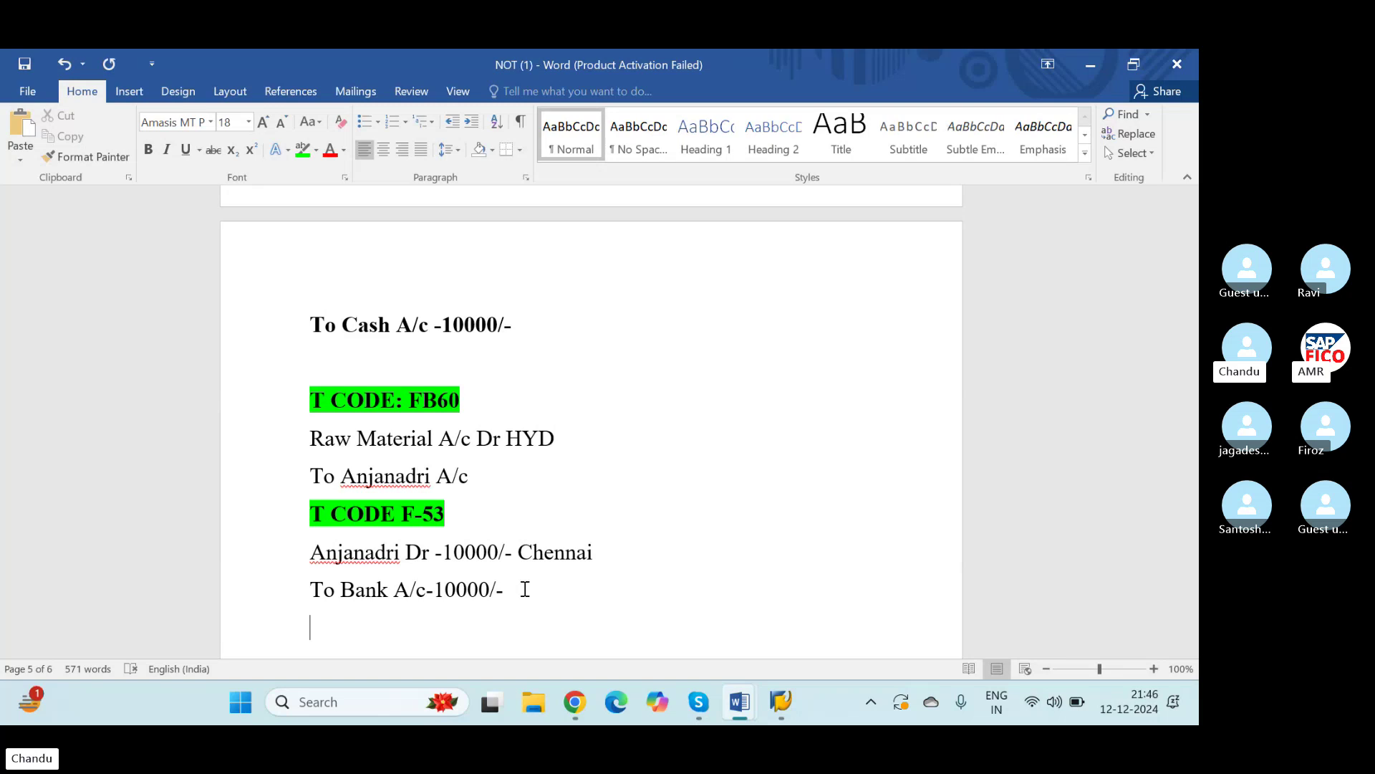
pyautogui.hotkey('ctrl', 'v')
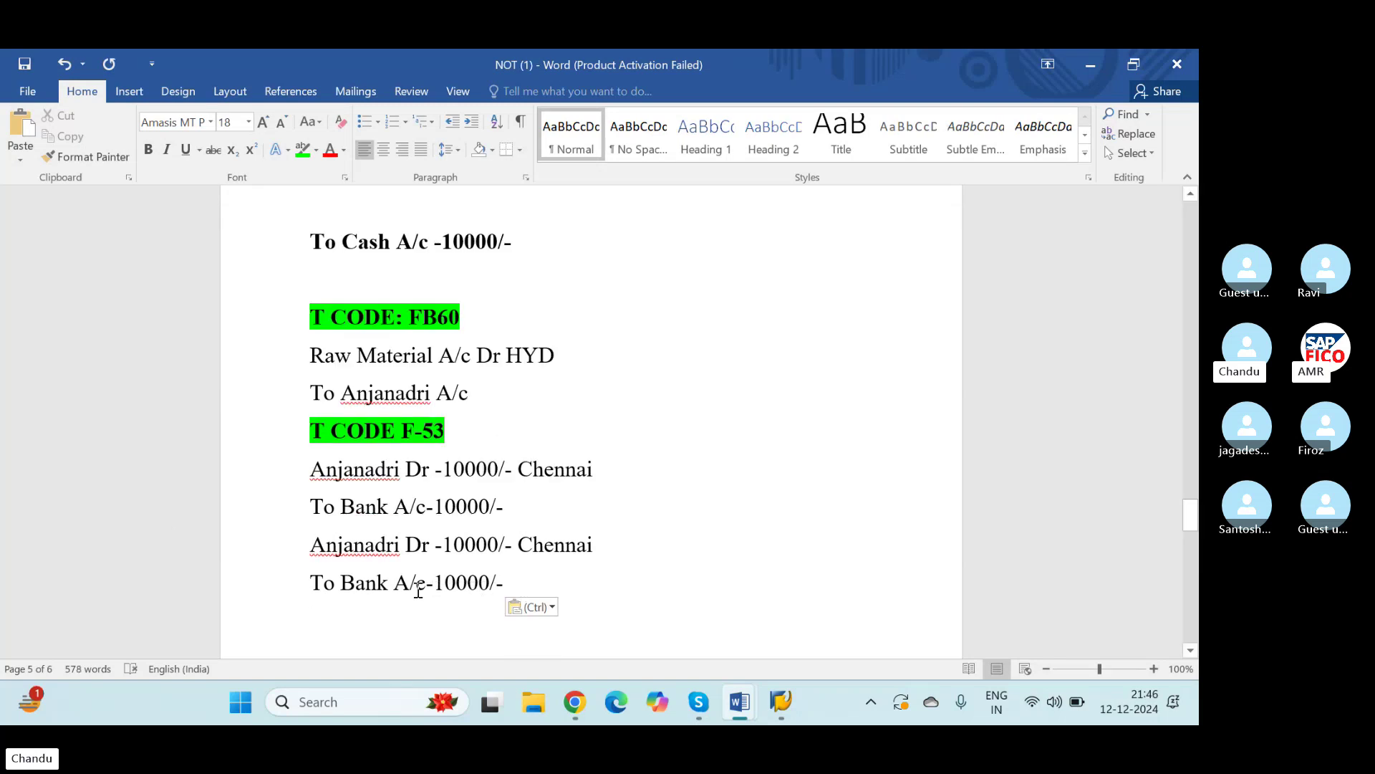
# Try replacing the word Bank in the duplicated credit line with Ze, and restore Bank
pyautogui.click(389, 586)
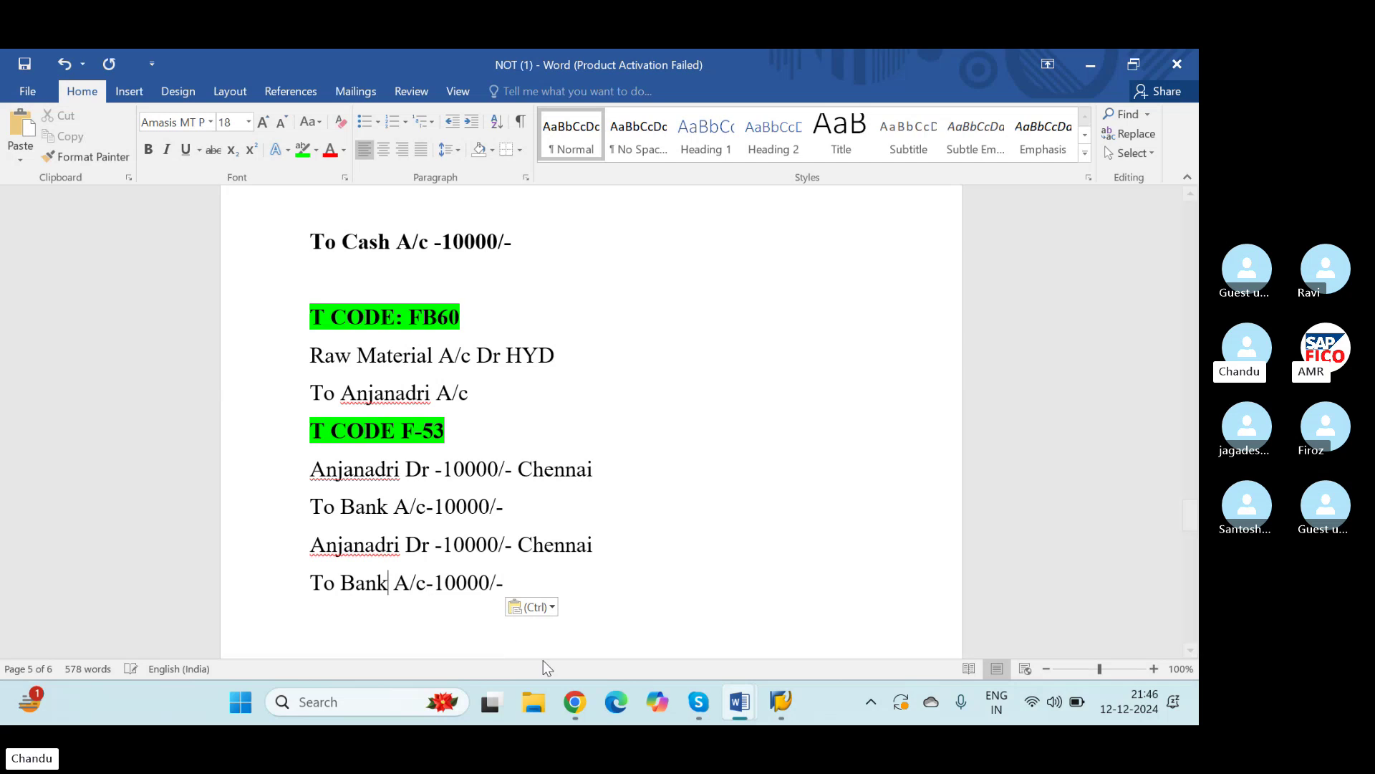
pyautogui.press('BackSpace')
pyautogui.press('BackSpace')
pyautogui.press('BackSpace')
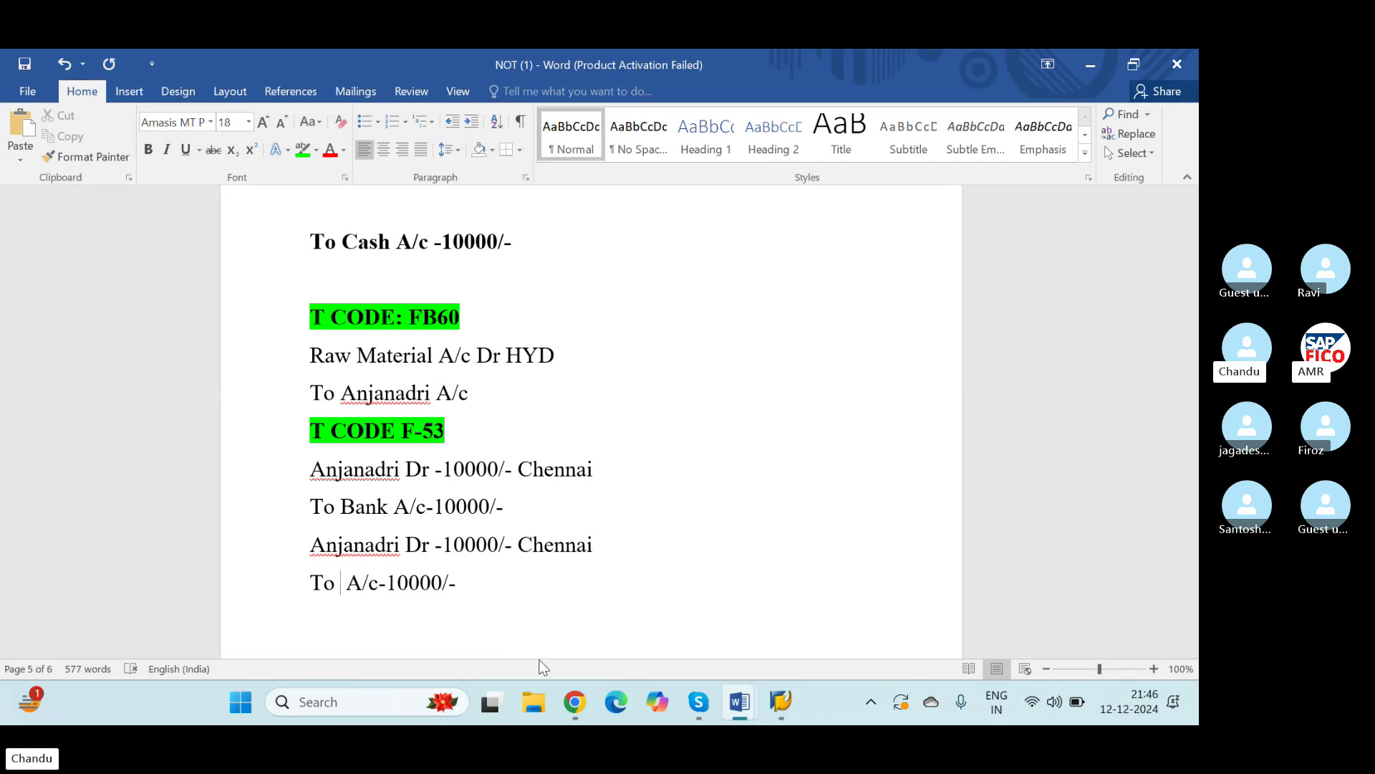
pyautogui.write('Ze')
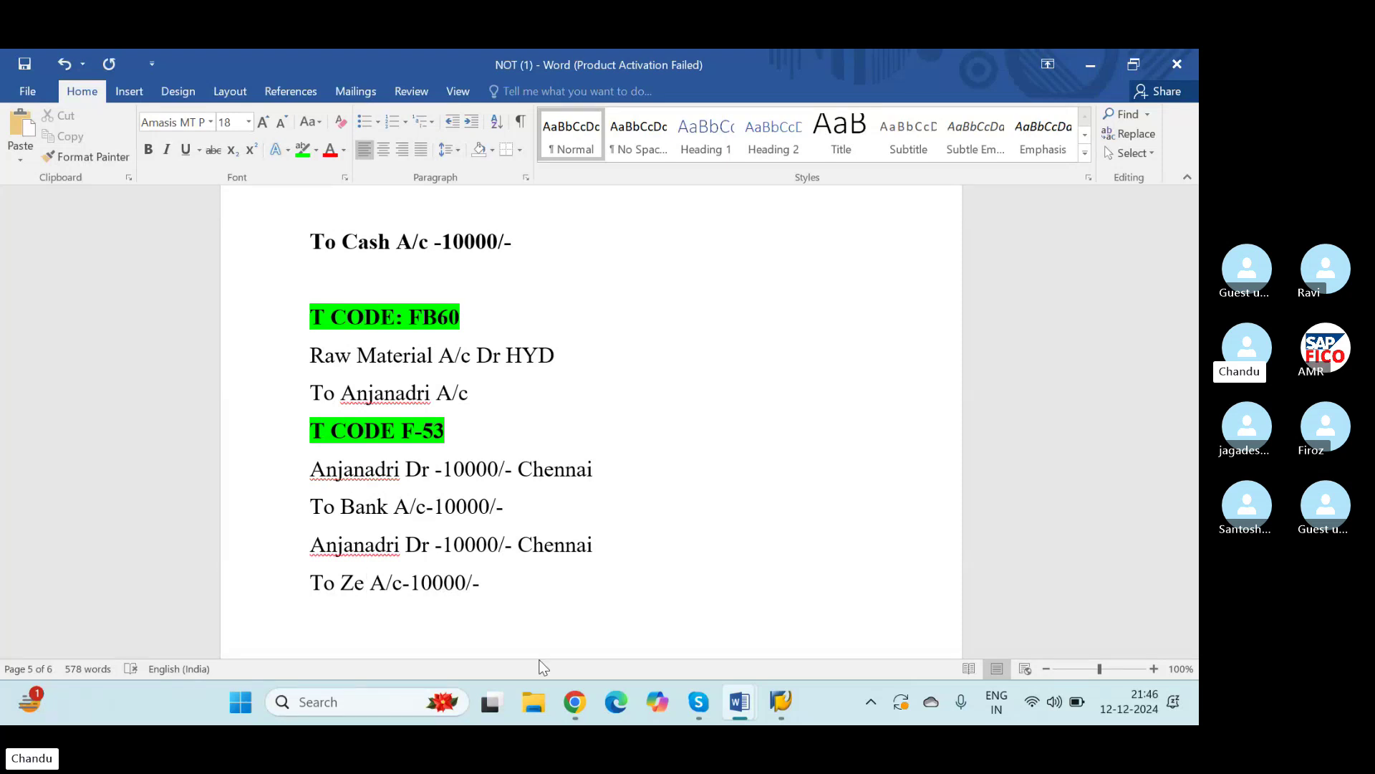
pyautogui.press('BackSpace')
pyautogui.press('BackSpace')
pyautogui.write('Bank')
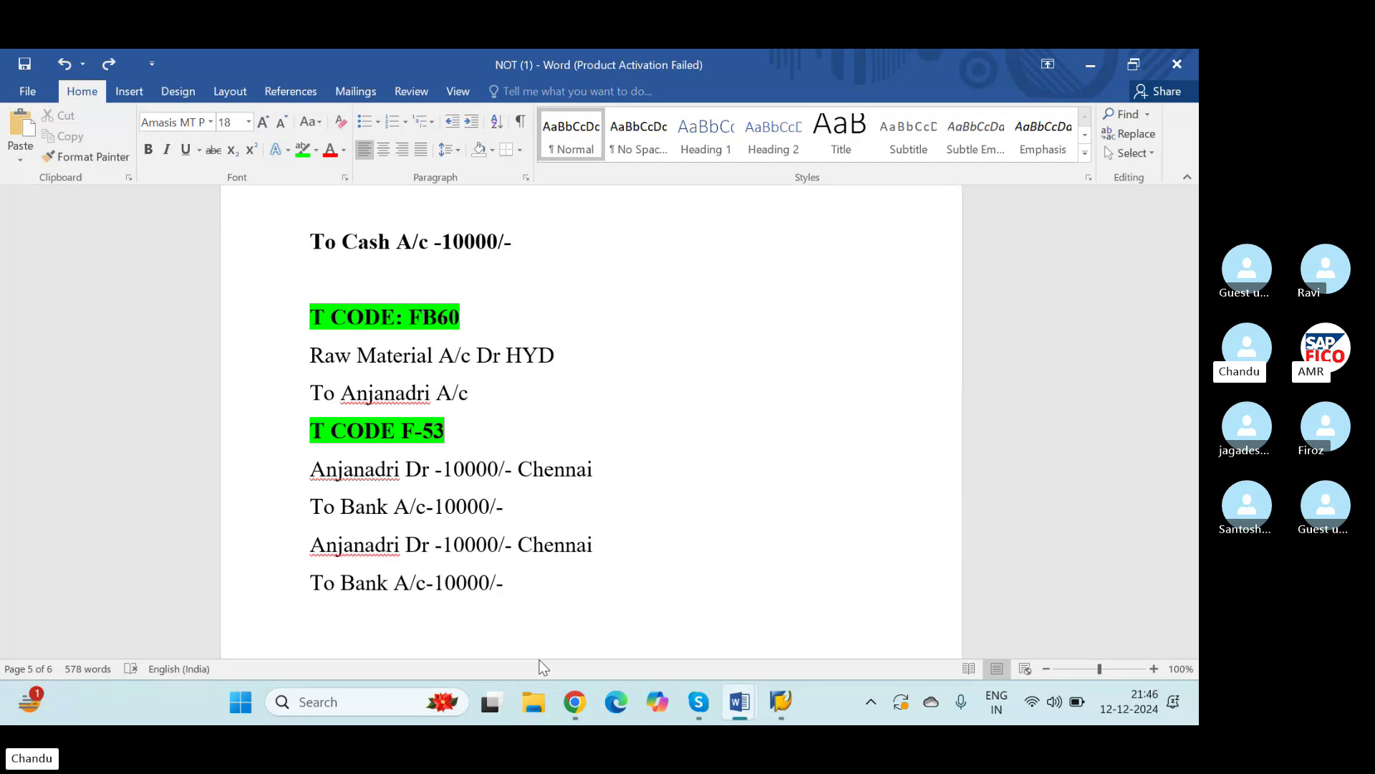
# Delete the two duplicated journal entry lines at the end of the T CODE F-53 section
pyautogui.moveTo(516, 583); pyautogui.dragTo(326, 536)
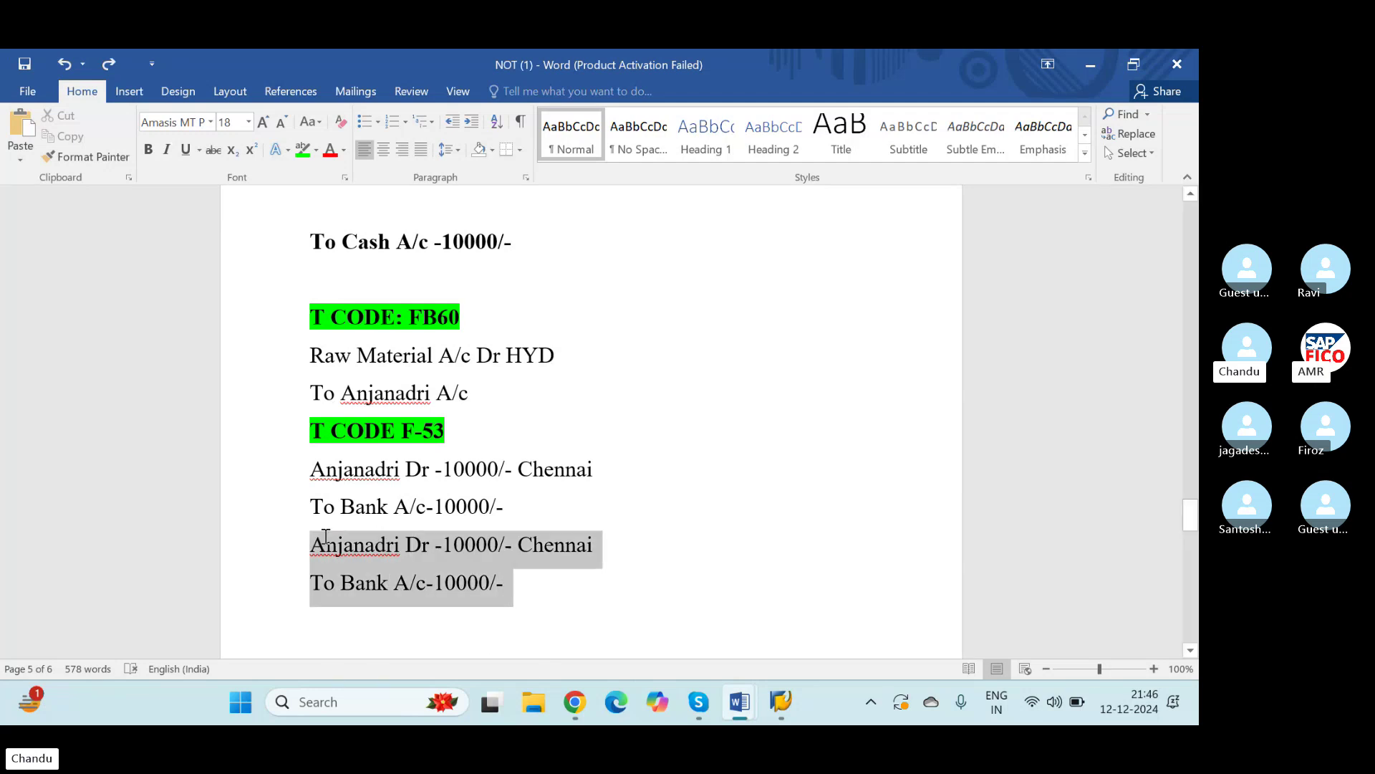
pyautogui.press('BackSpace')
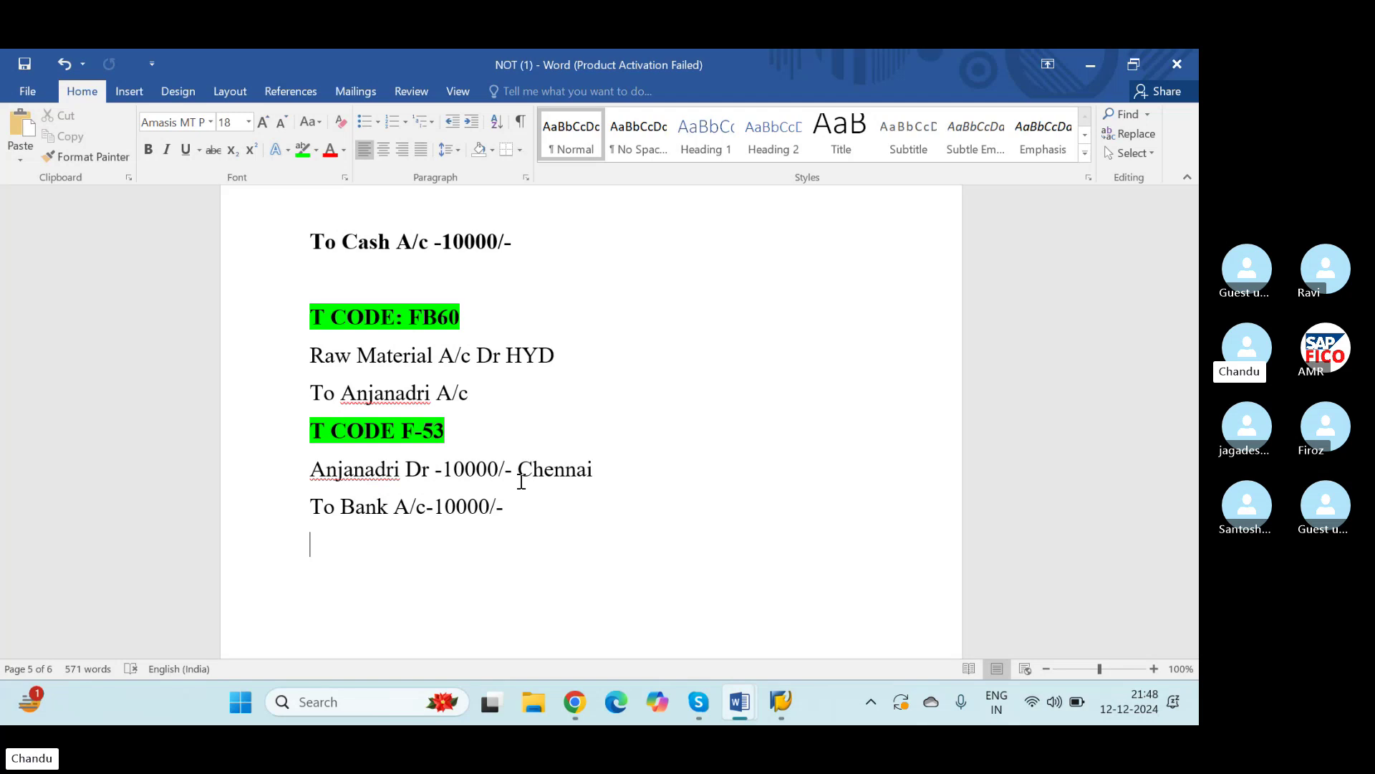
# Switch to SAP and leave the G/L account document entry for the SAP Easy Access screen with /n
pyautogui.hotkey('alt', 'Tab')
pyautogui.hotkey('alt', 'Tab')
pyautogui.hotkey('alt', 'Tab')
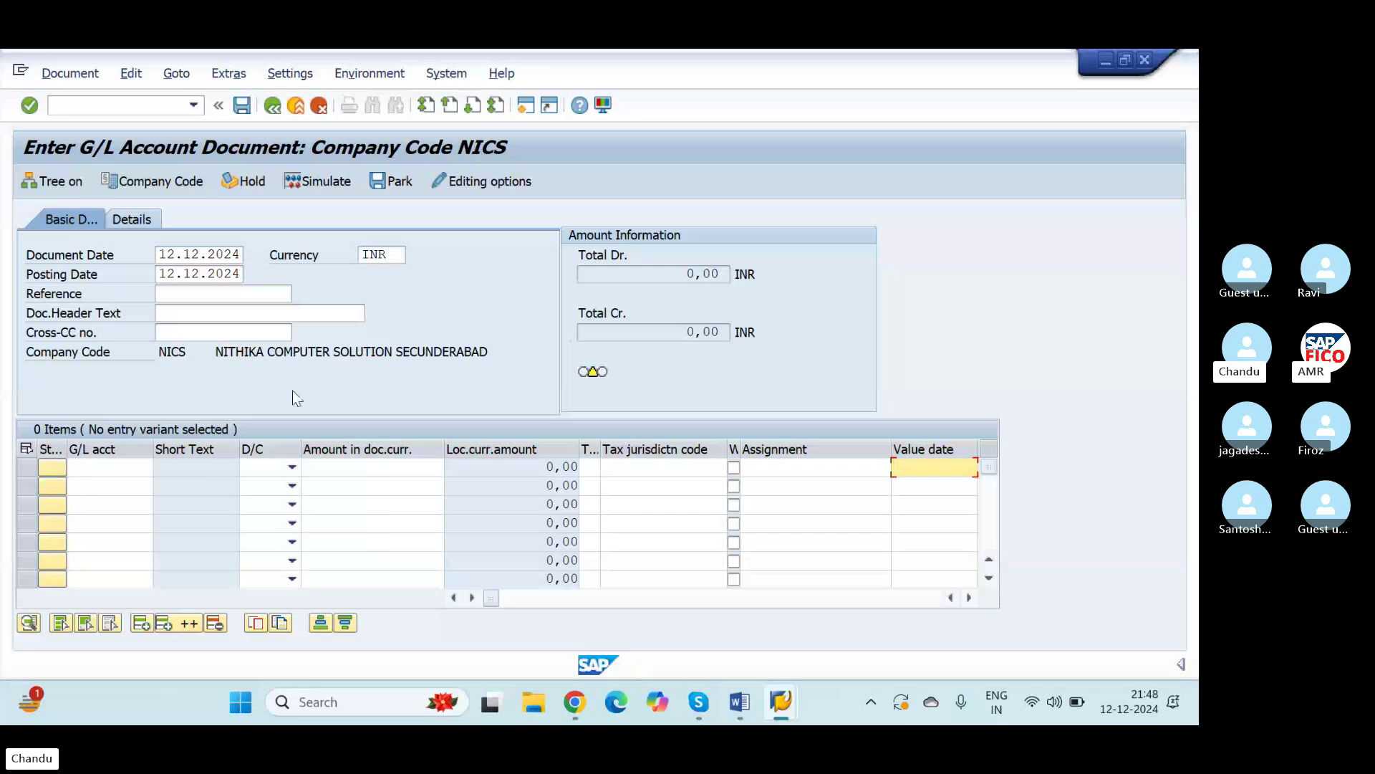
pyautogui.click(135, 108)
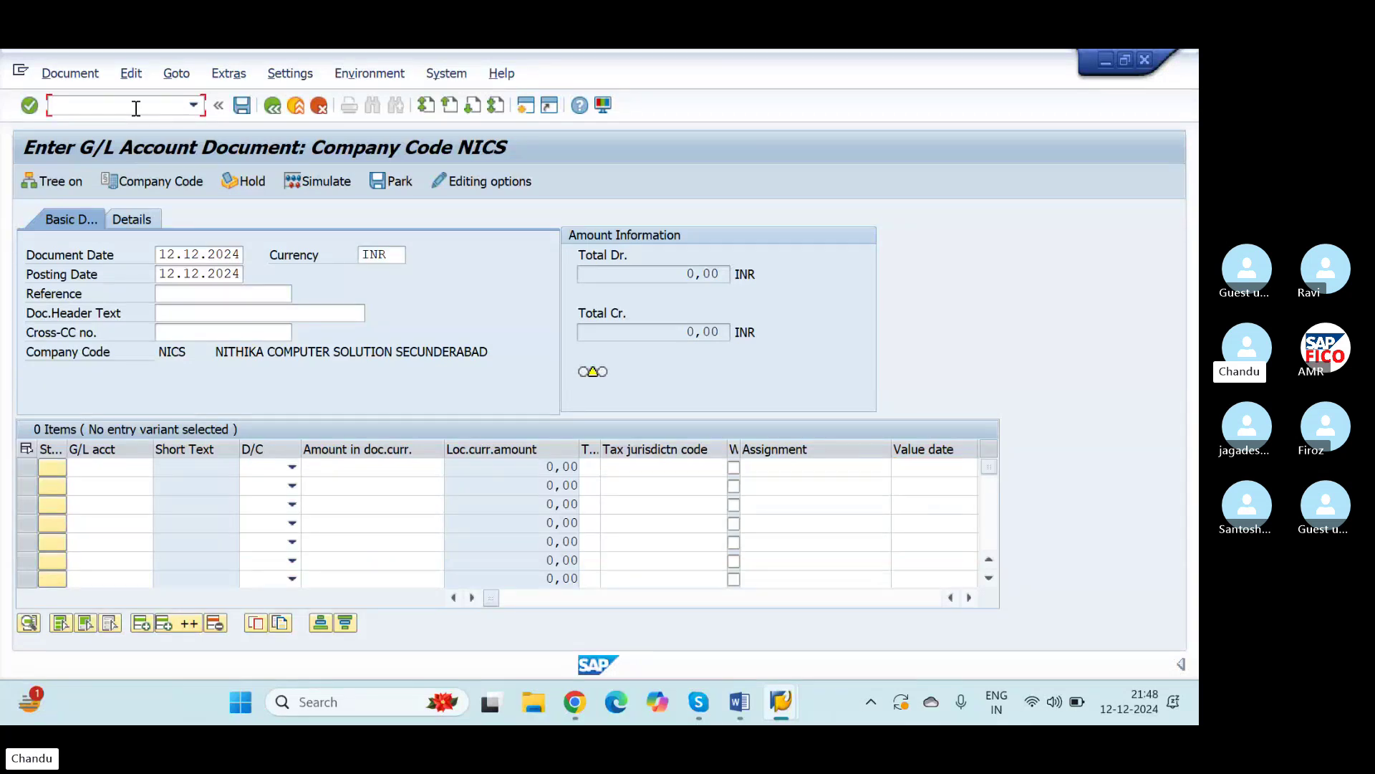
pyautogui.write('/n')
pyautogui.press('Return')
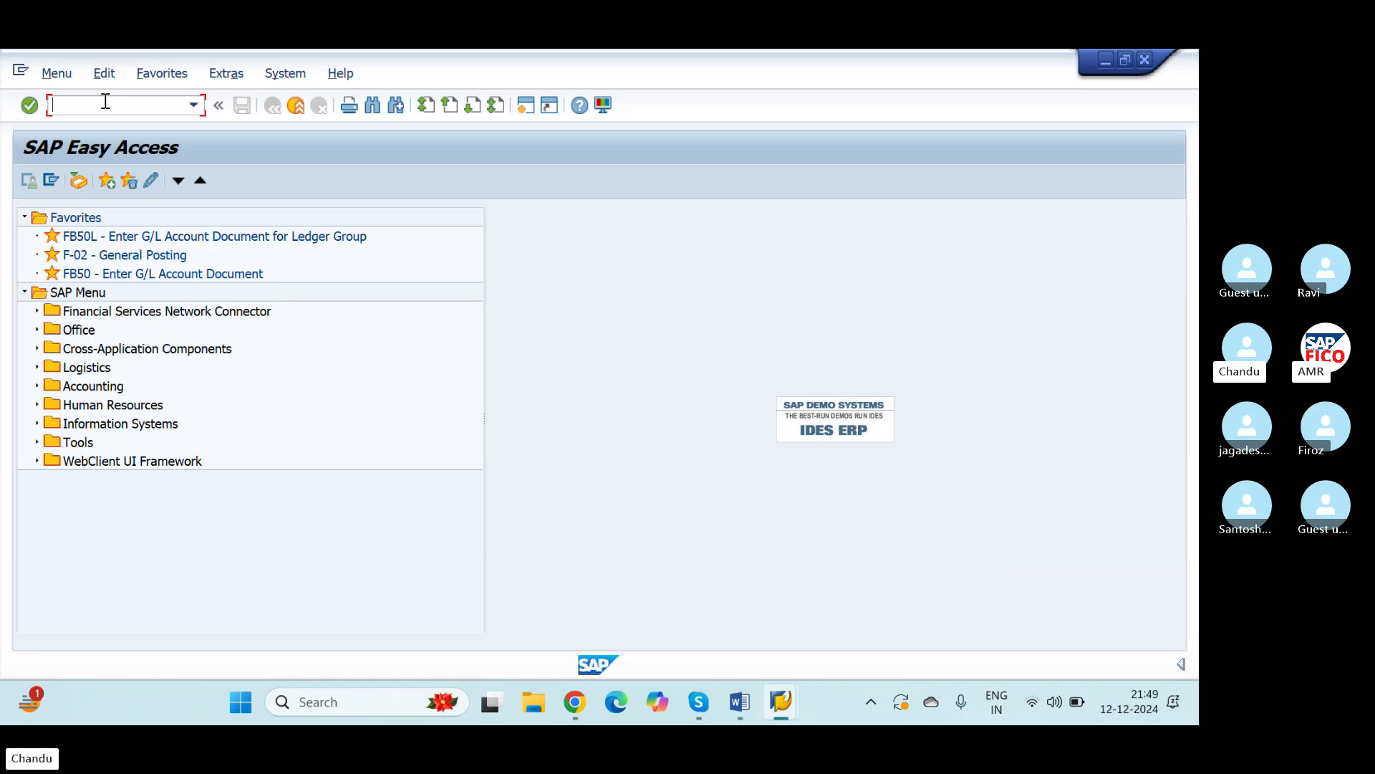
# Run transaction SPRO and open the SAP Reference IMG
pyautogui.write('SPRO')
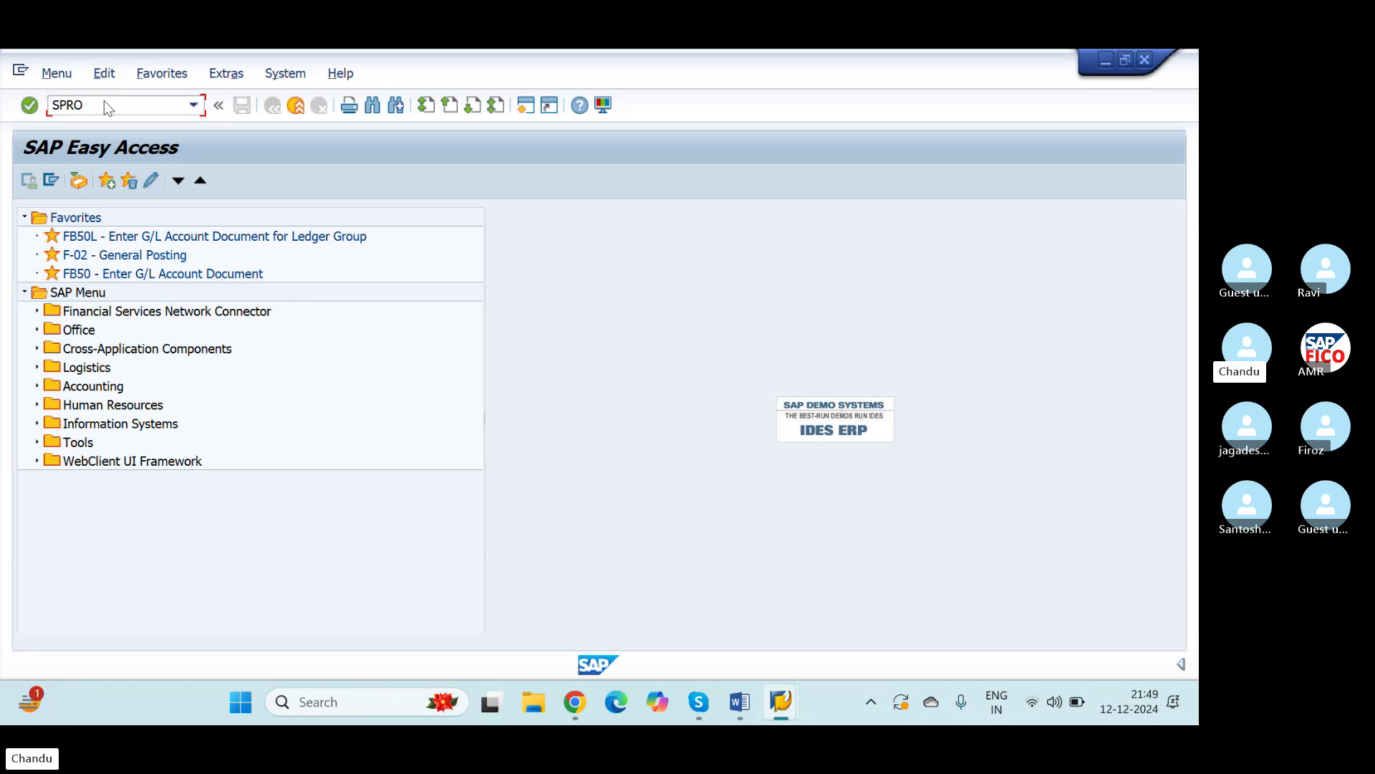
pyautogui.press('Return')
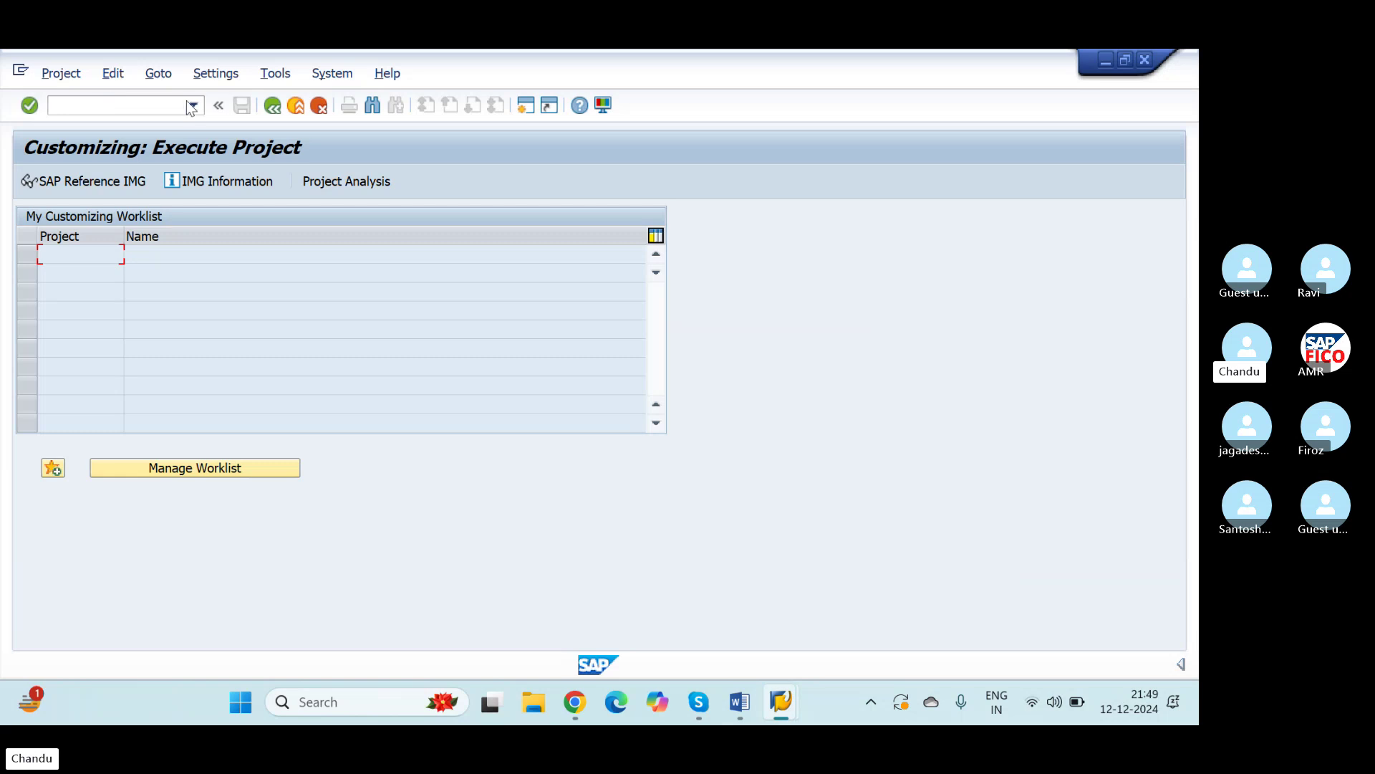
pyautogui.click(111, 183)
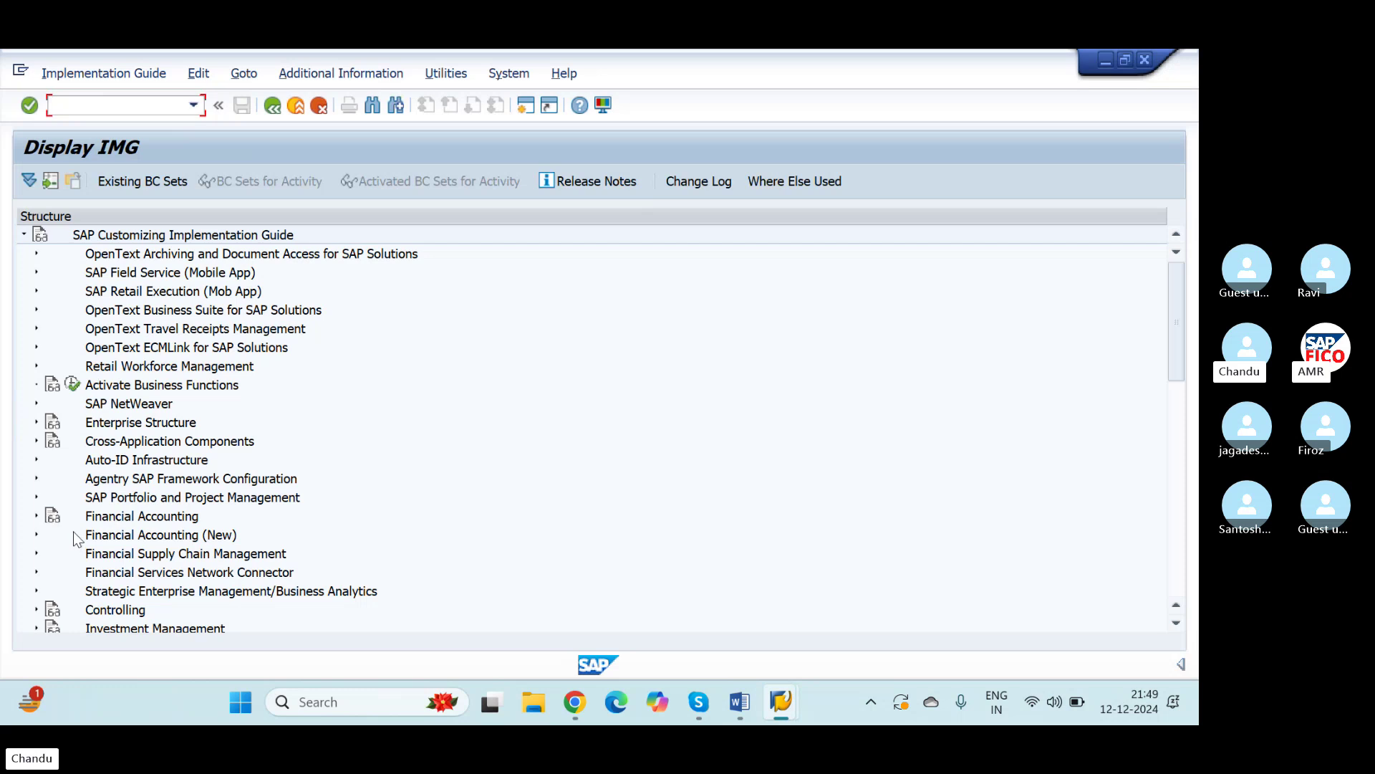
# Expand Financial Accounting (New) and Financial Accounting Global Settings (New) in the IMG, and check the nodes under Ledgers
pyautogui.click(37, 535)
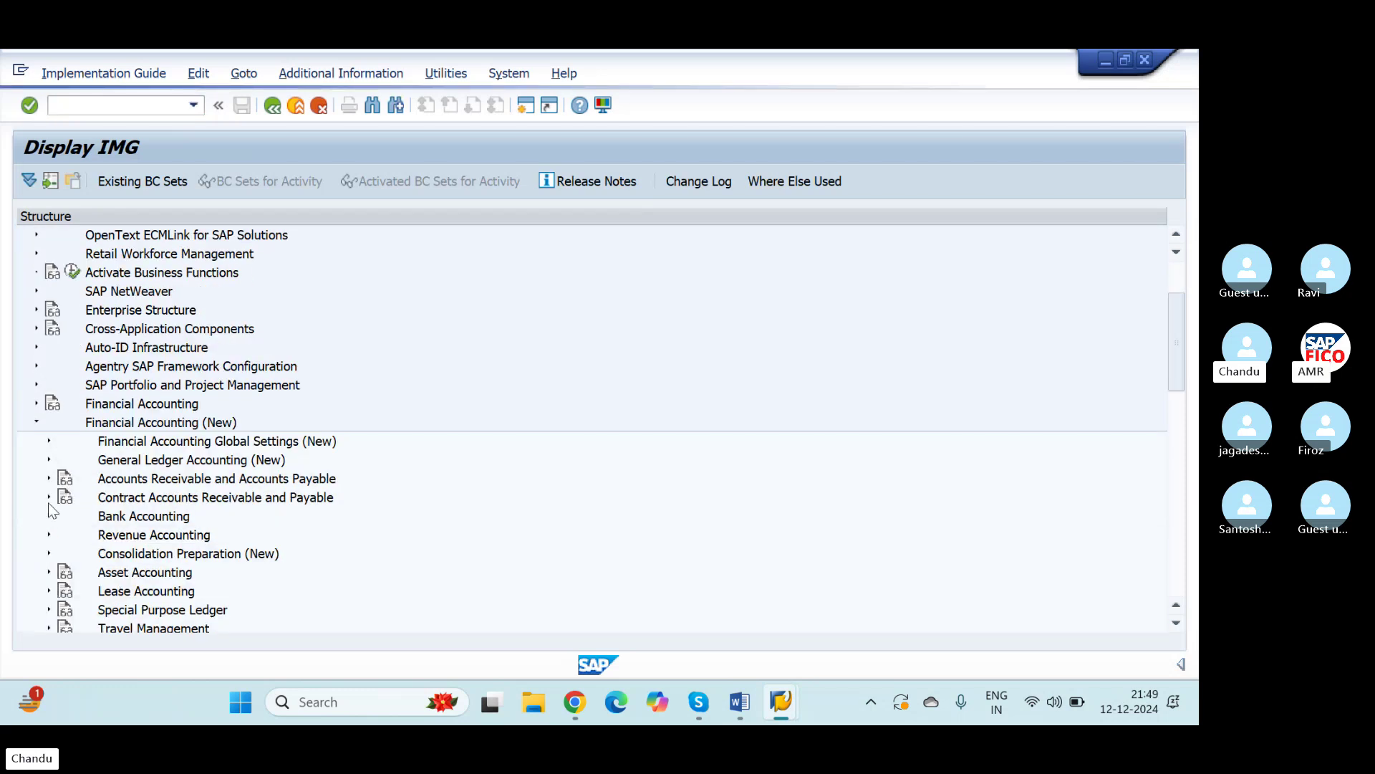
pyautogui.click(49, 441)
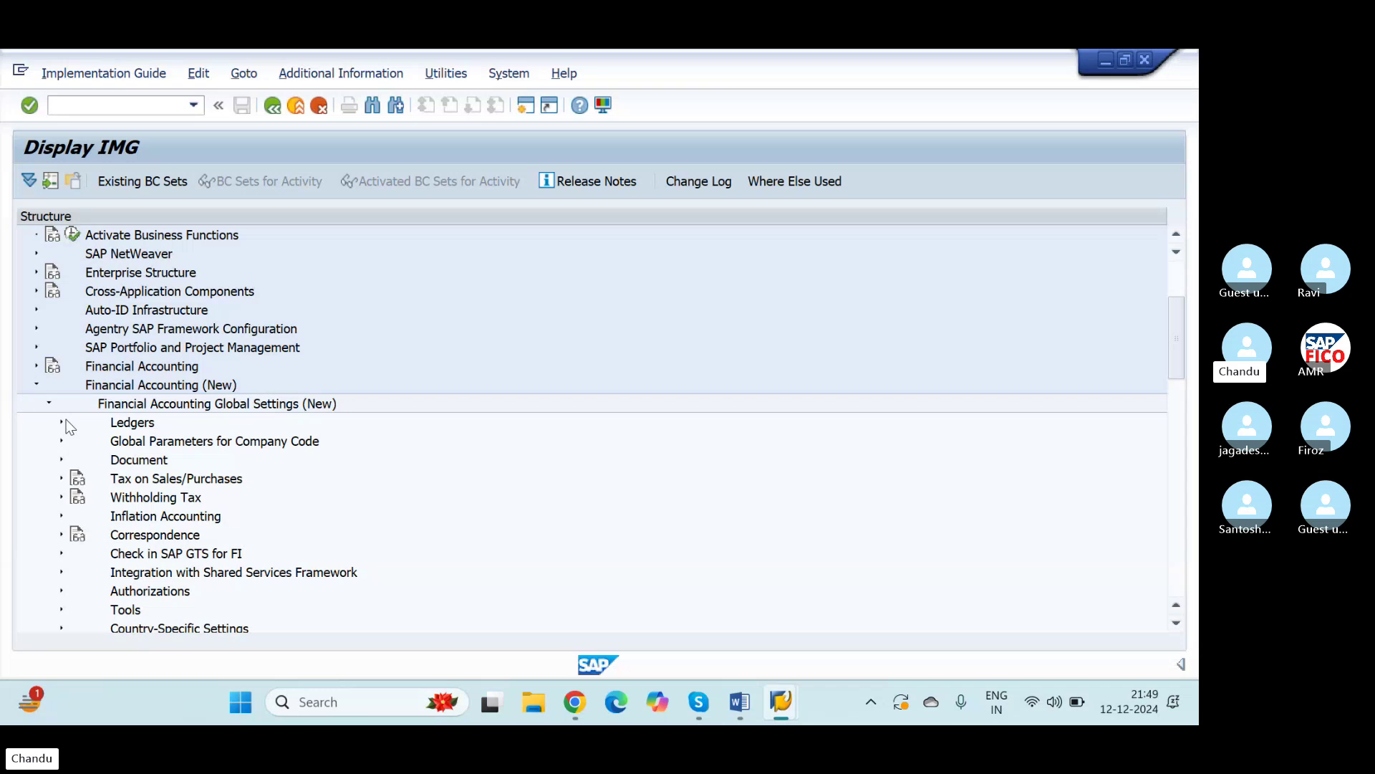
pyautogui.click(62, 422)
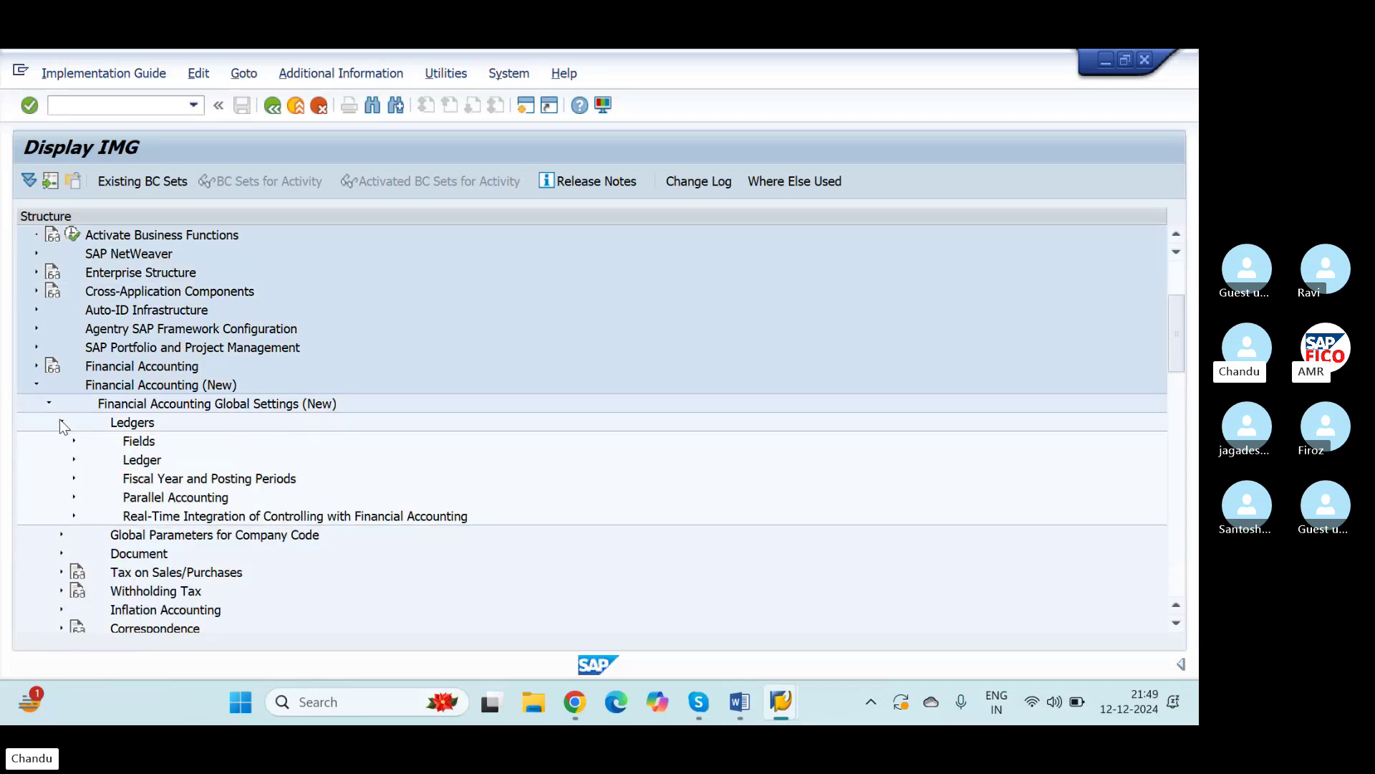
pyautogui.click(63, 424)
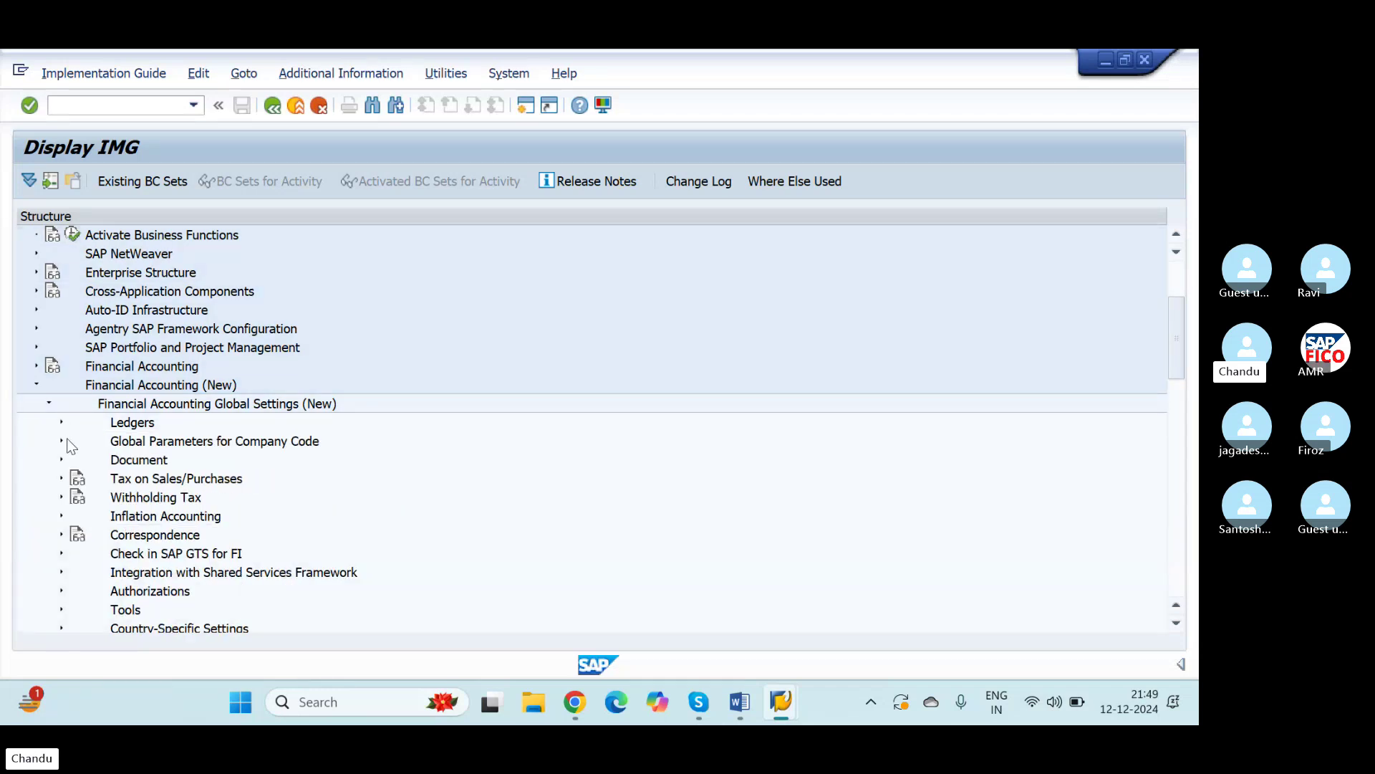
# Expand General Ledger Accounting (New), Business Transactions and Document Splitting in the IMG structure
pyautogui.scroll(-1, 78, 505)
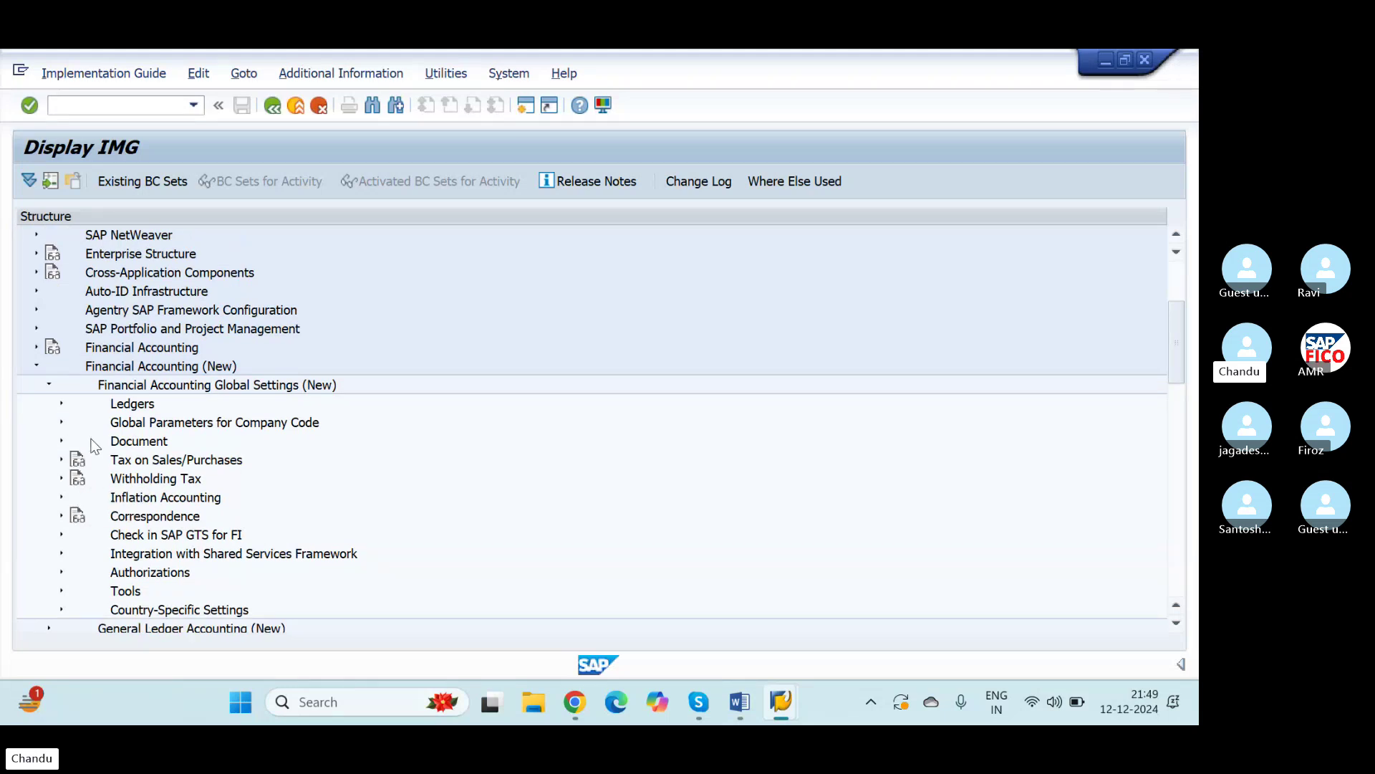
pyautogui.scroll(-1, 107, 516)
pyautogui.scroll(-4, 107, 516)
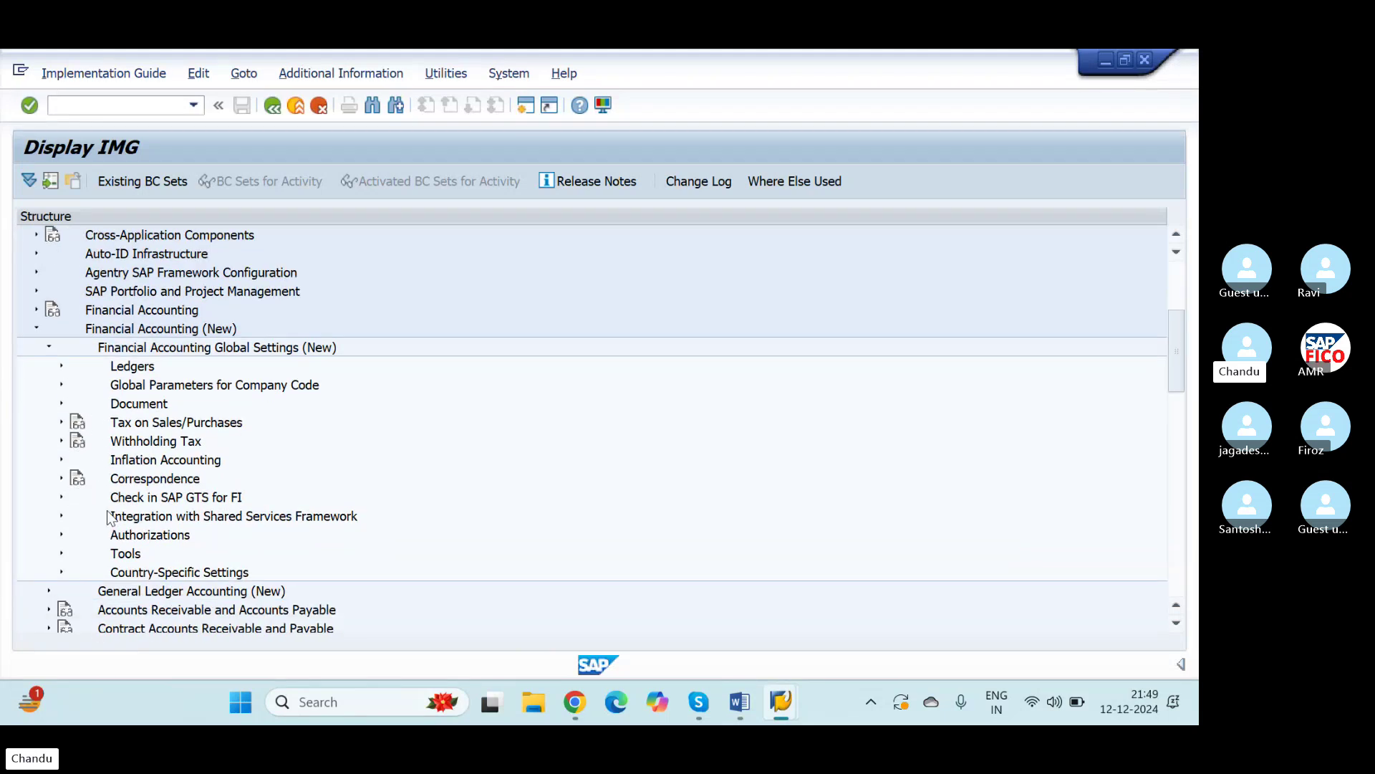
pyautogui.scroll(-8, 108, 570)
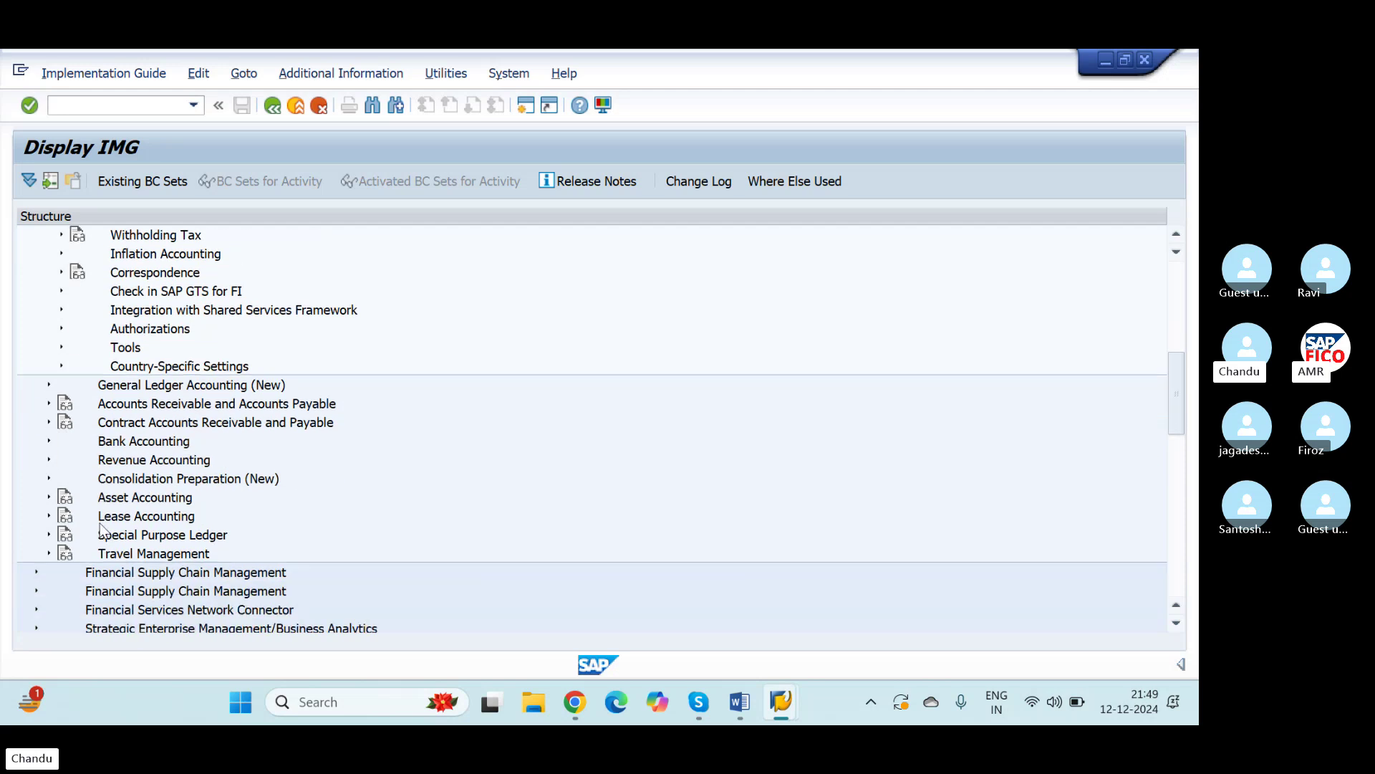
pyautogui.click(48, 384)
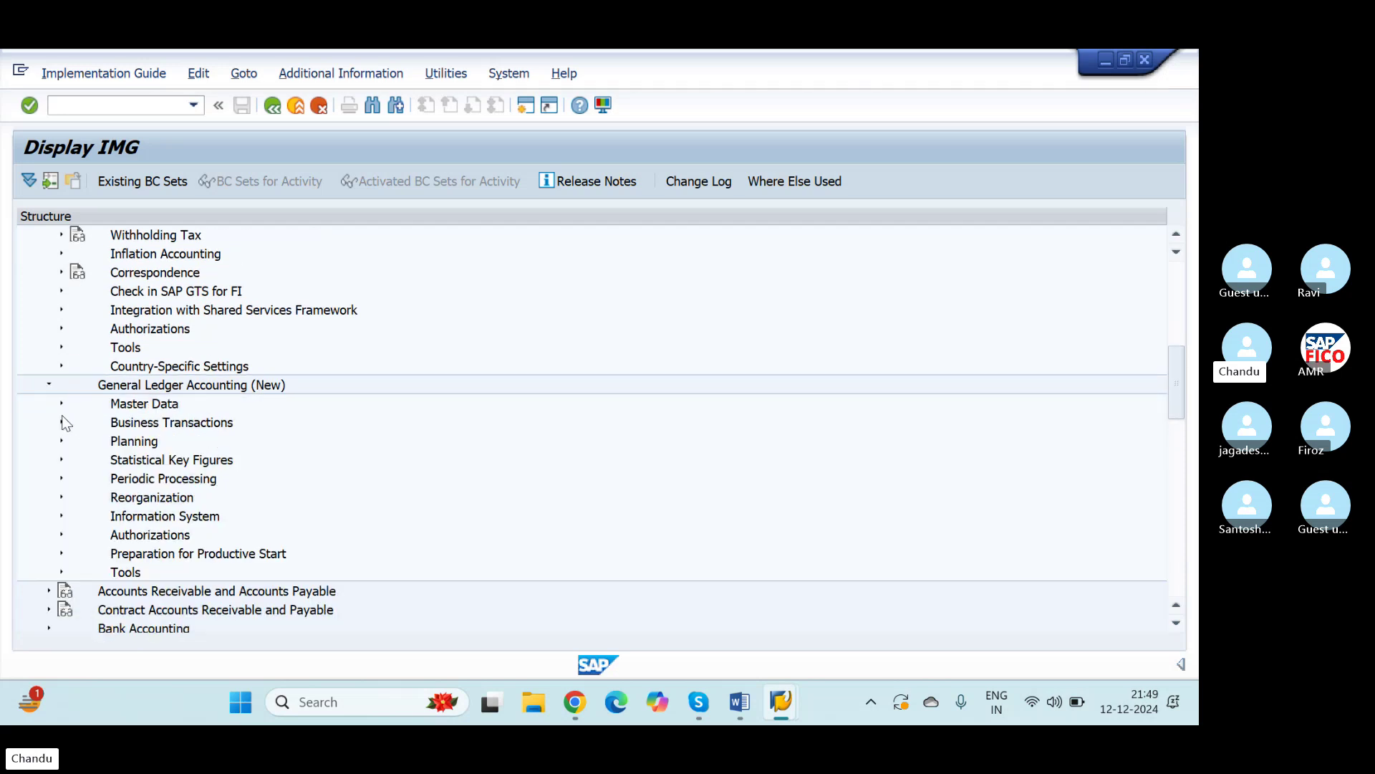
pyautogui.click(62, 421)
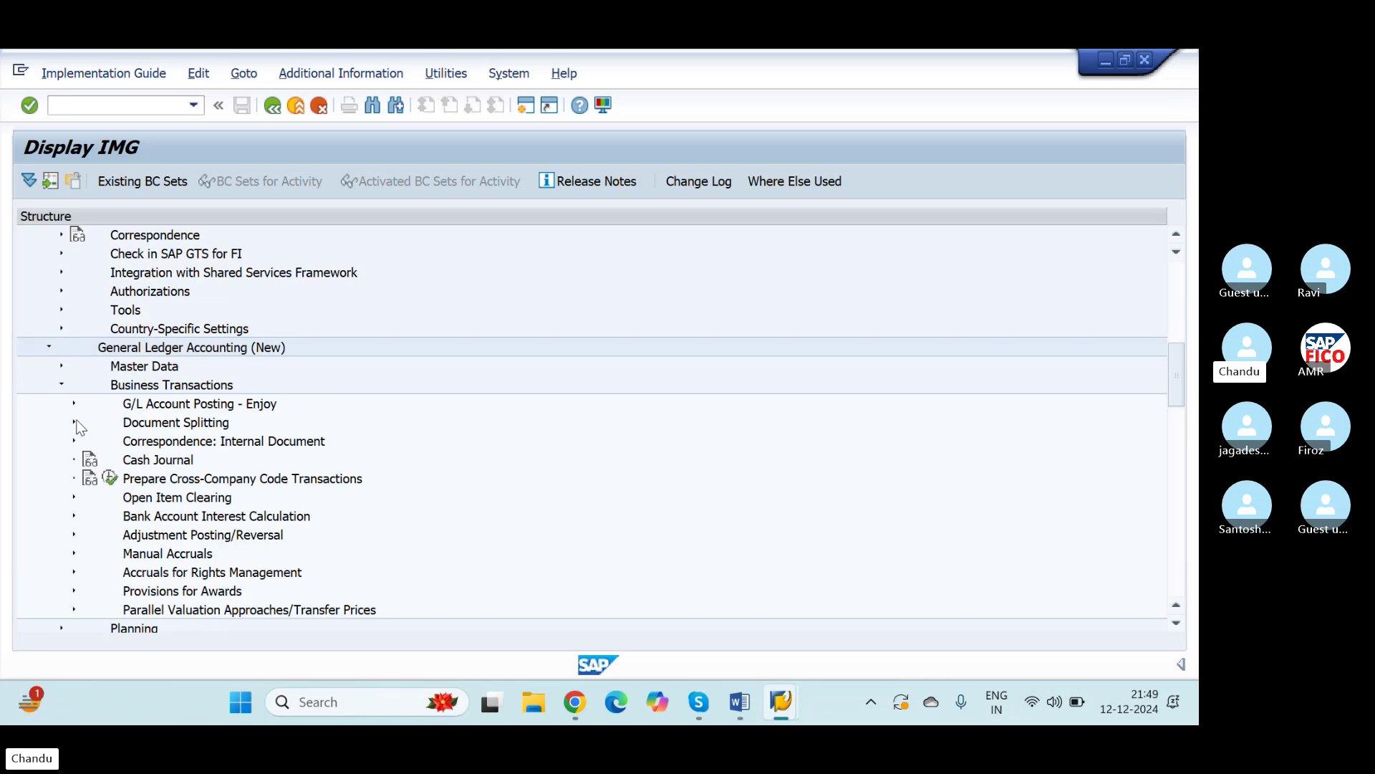
pyautogui.click(75, 422)
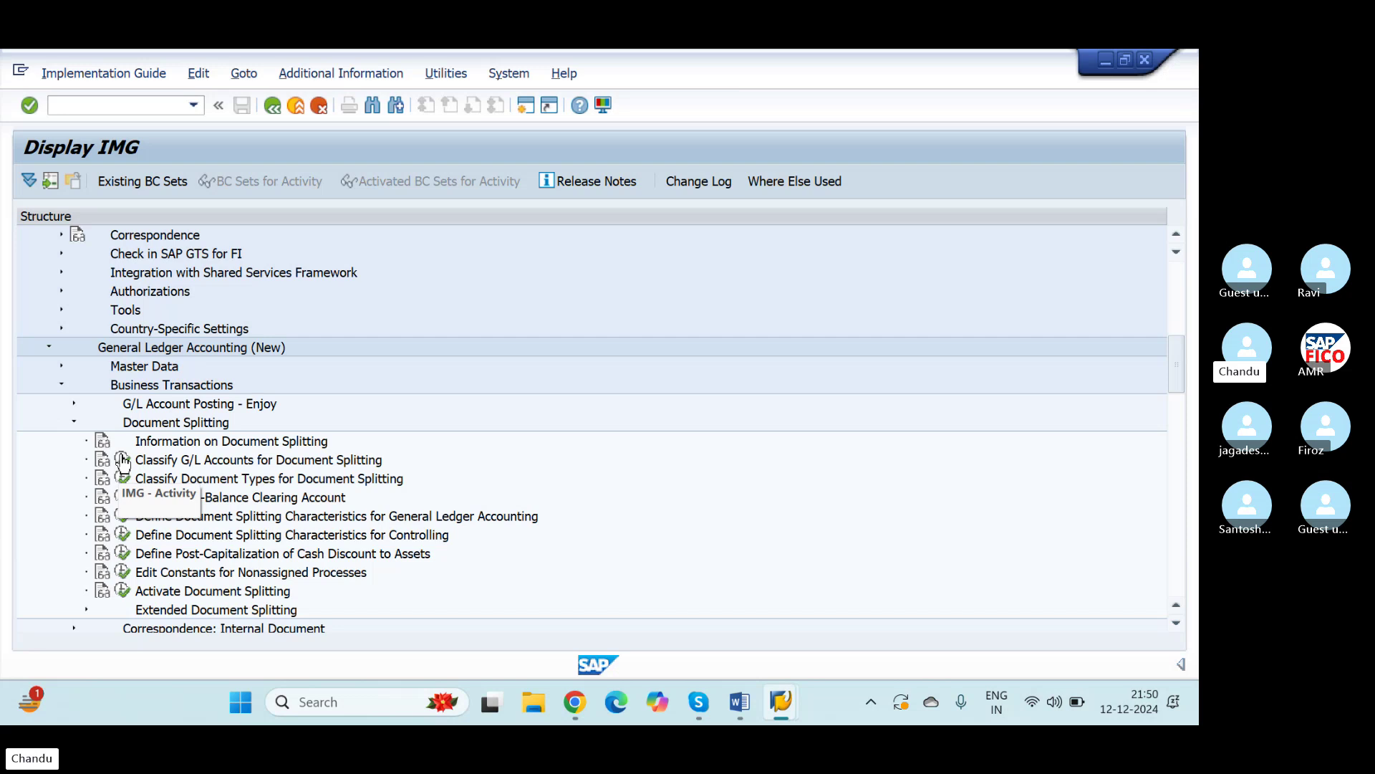
# Open Classify G/L Accounts for Document Splitting for chart of accounts NIOC and start new entries
pyautogui.click(123, 461)
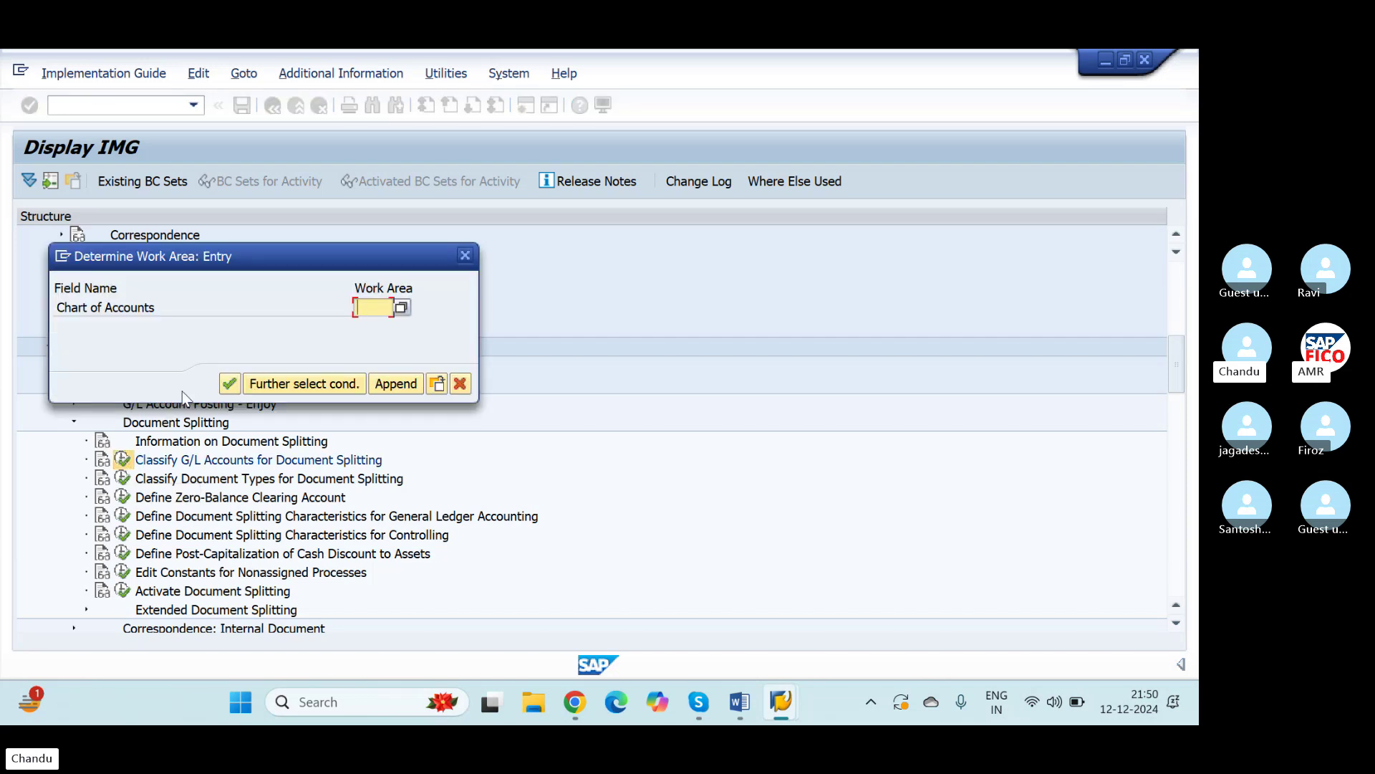
pyautogui.write('NIO')
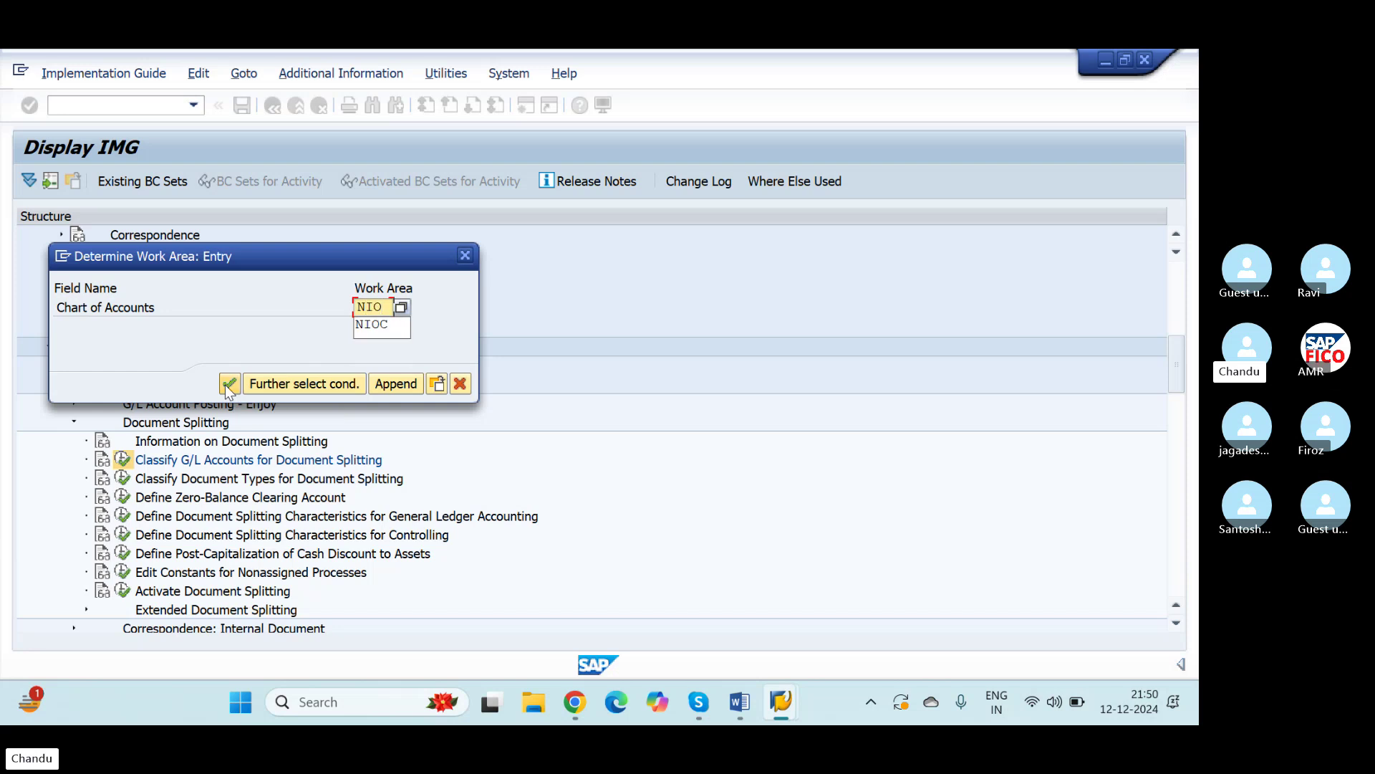
pyautogui.press('Down')
pyautogui.press('Return')
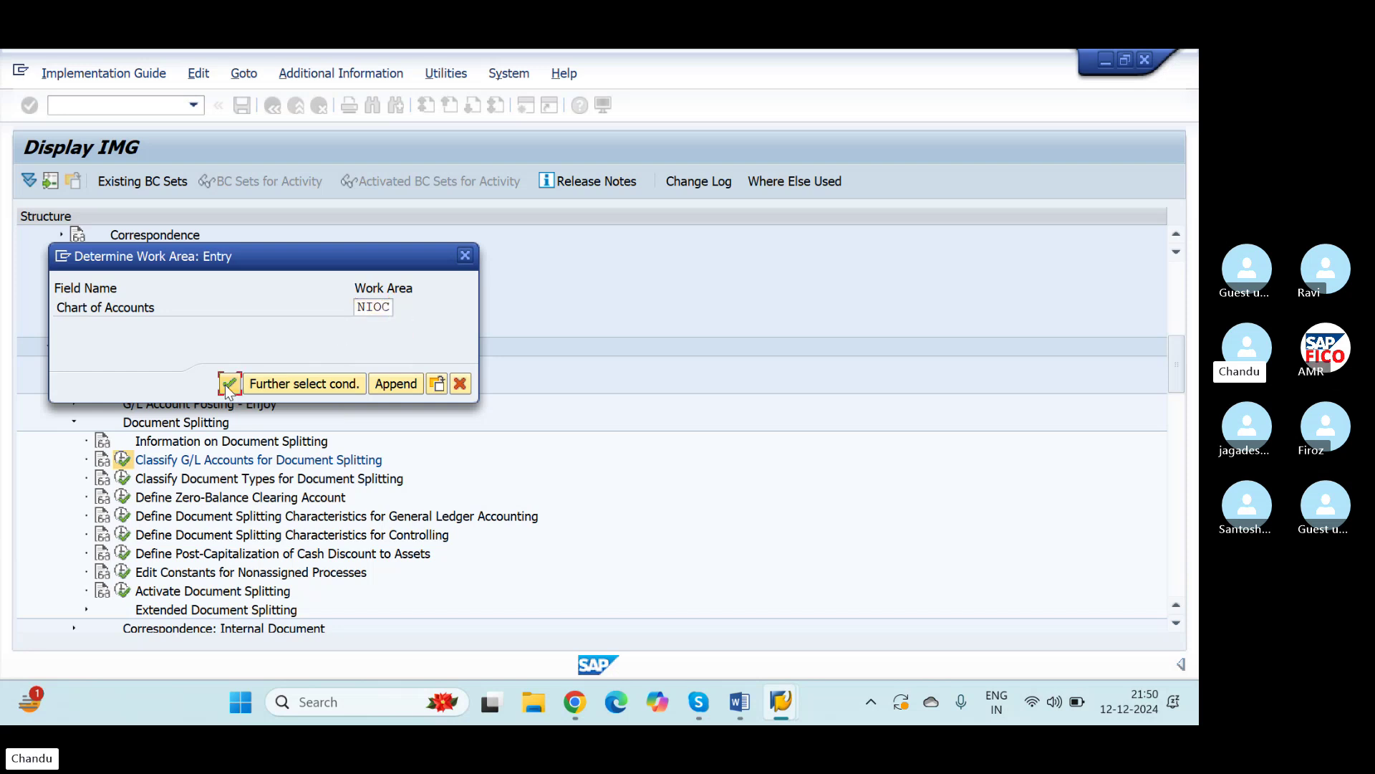
pyautogui.click(229, 385)
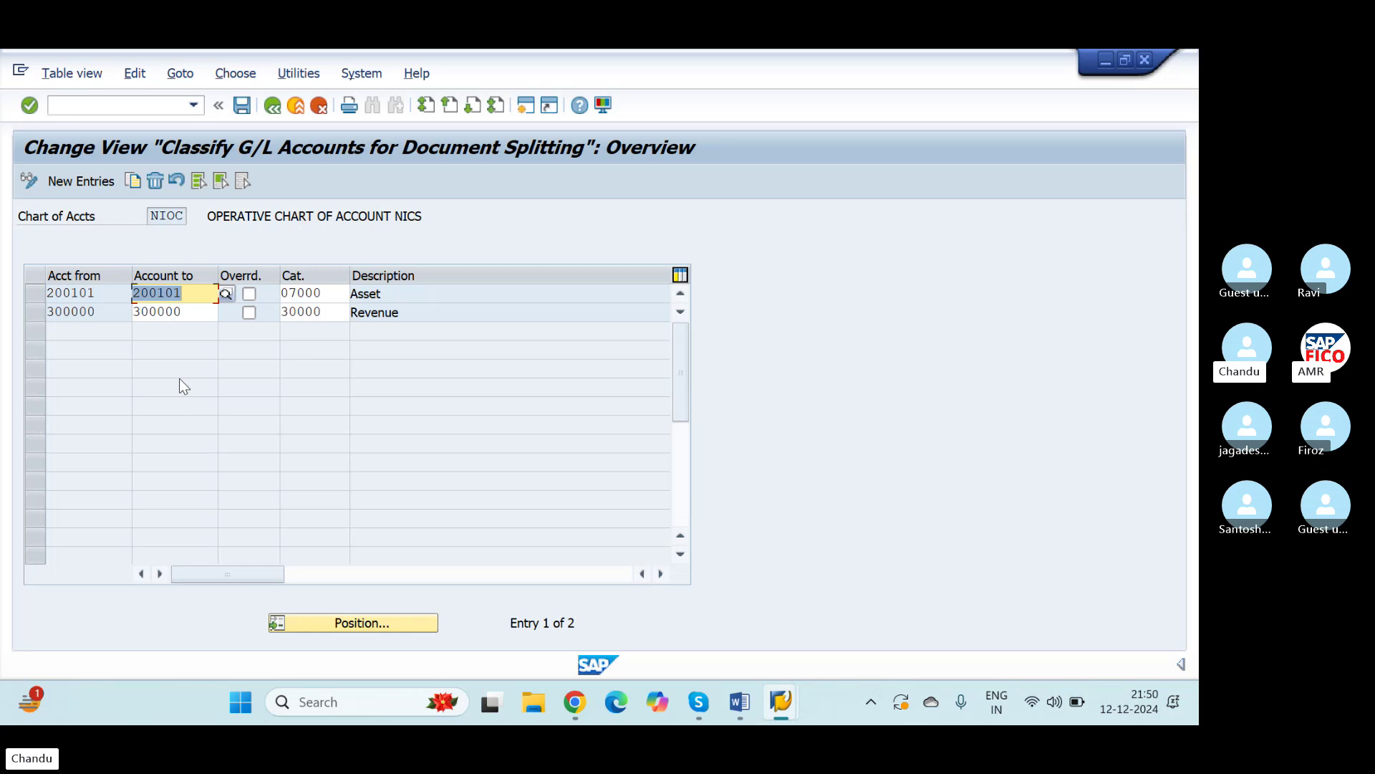
pyautogui.click(84, 179)
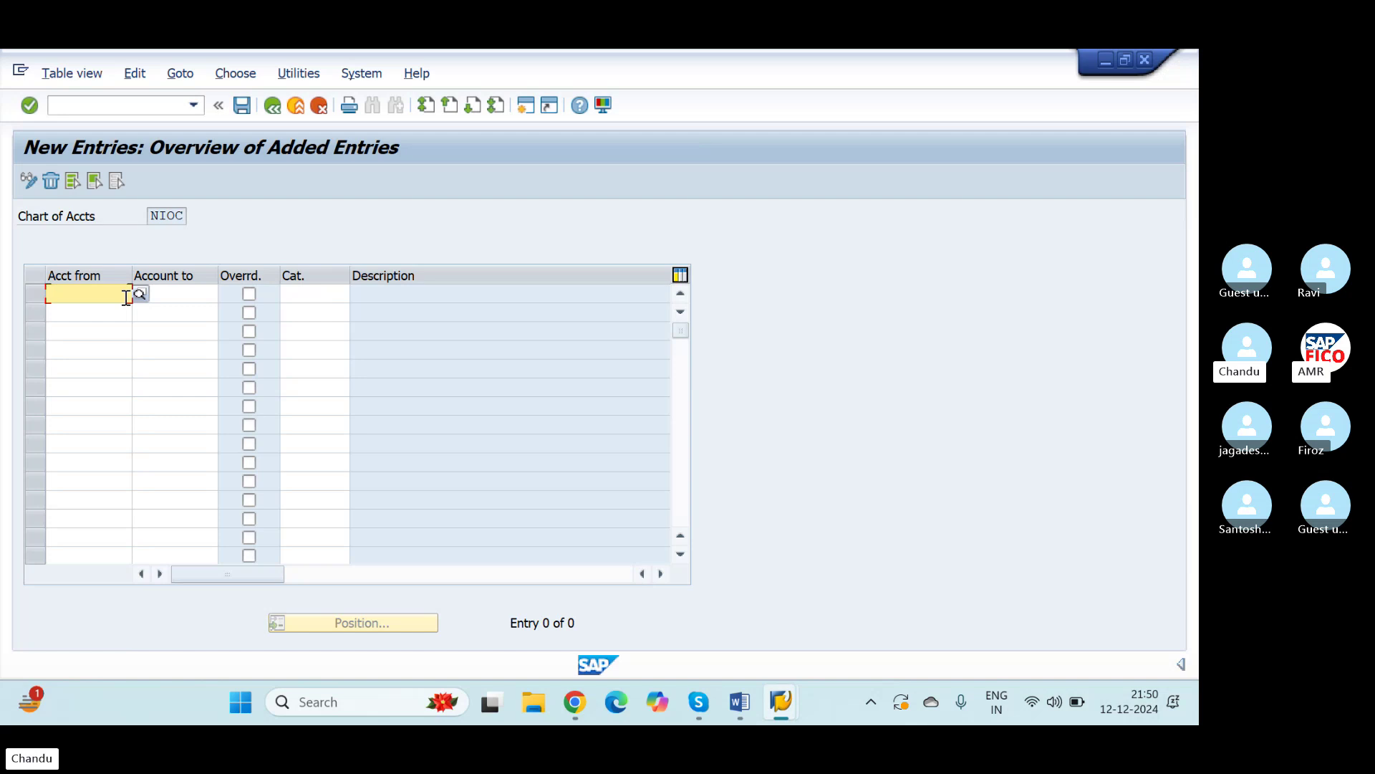
# Switch to the Skype meeting chat and open the shared GL ACC.XLSX workbook in Excel
pyautogui.hotkey('alt', 'Tab')
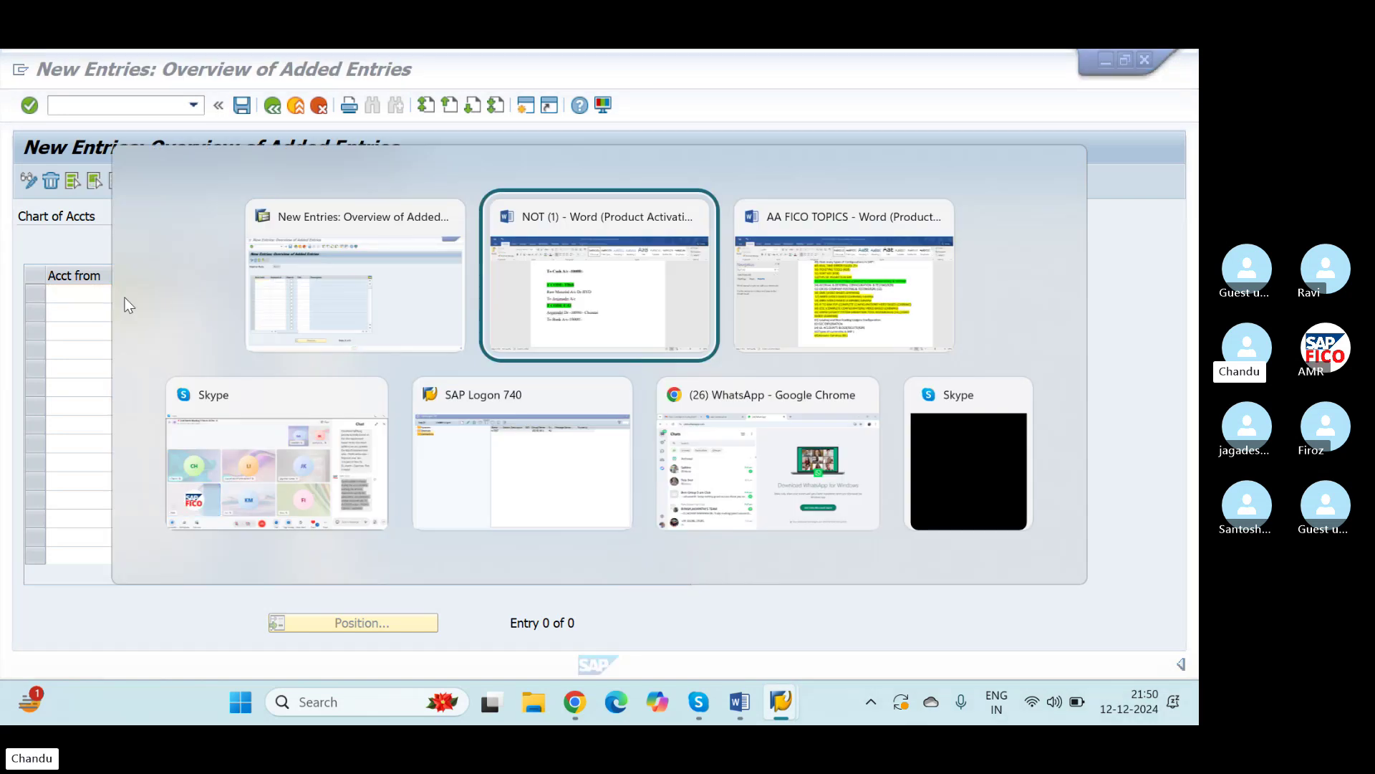
pyautogui.hotkey('alt', 'Tab')
pyautogui.hotkey('alt', 'Tab')
pyautogui.scroll(5, 992, 382)
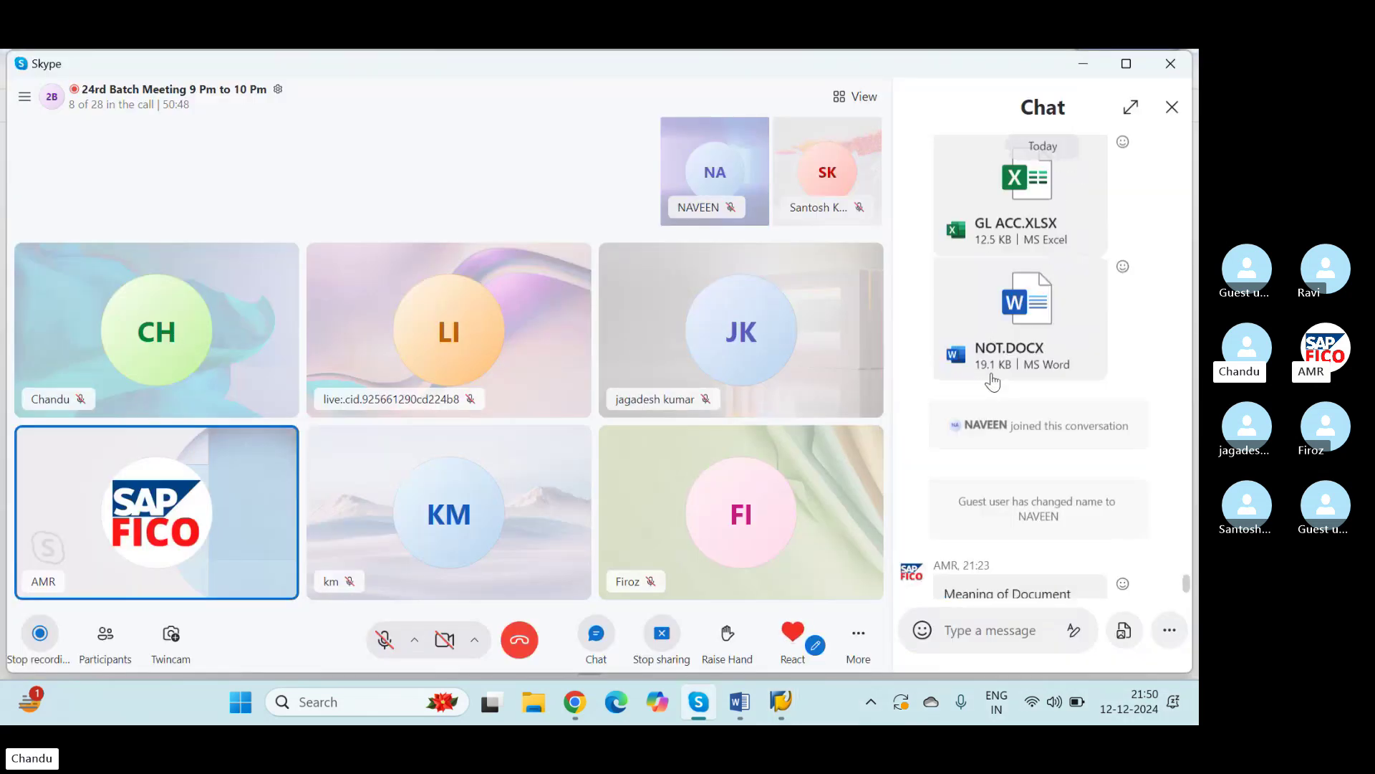
pyautogui.scroll(5, 993, 382)
pyautogui.scroll(-5, 1016, 469)
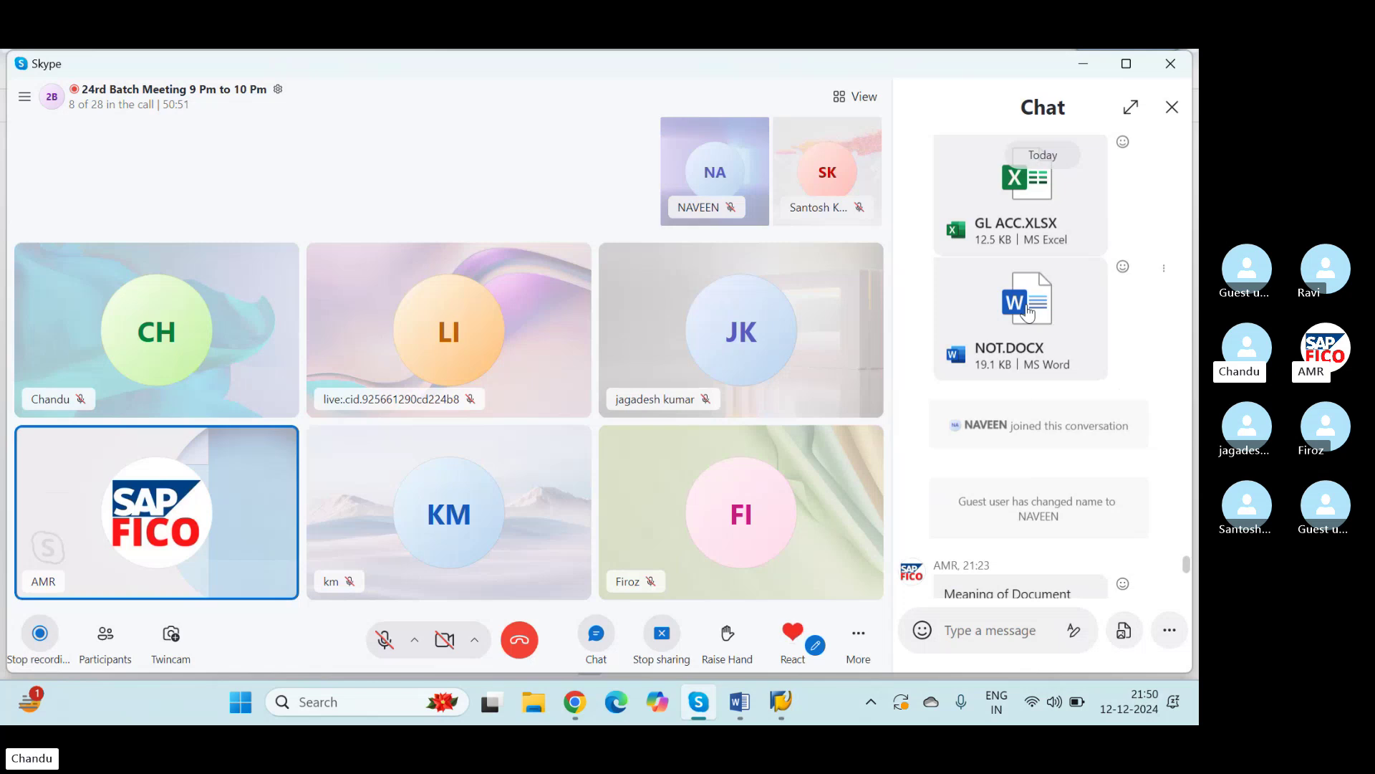
pyautogui.click(1035, 188)
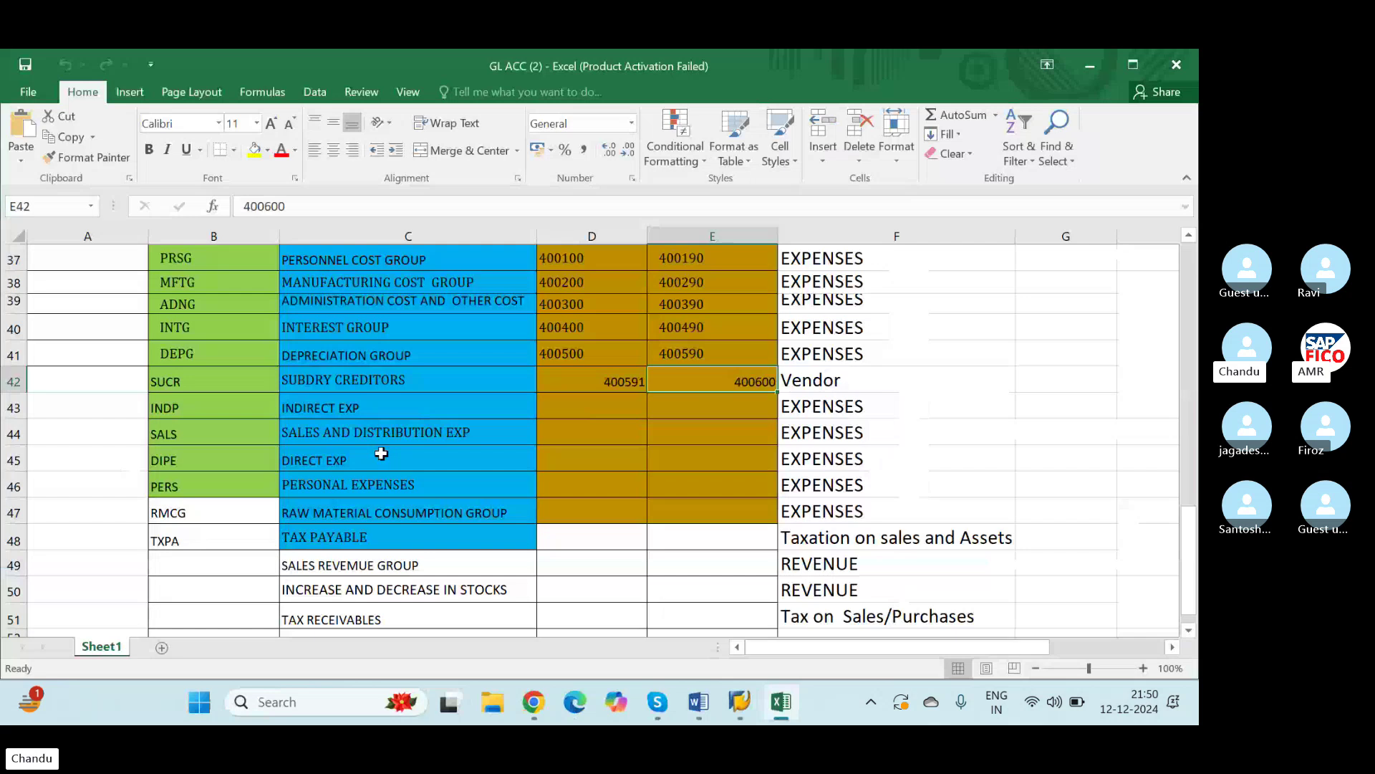
# Examine the account groups, their from and to account ranges and their classifications, starting with the Share Capital group
pyautogui.click(783, 561)
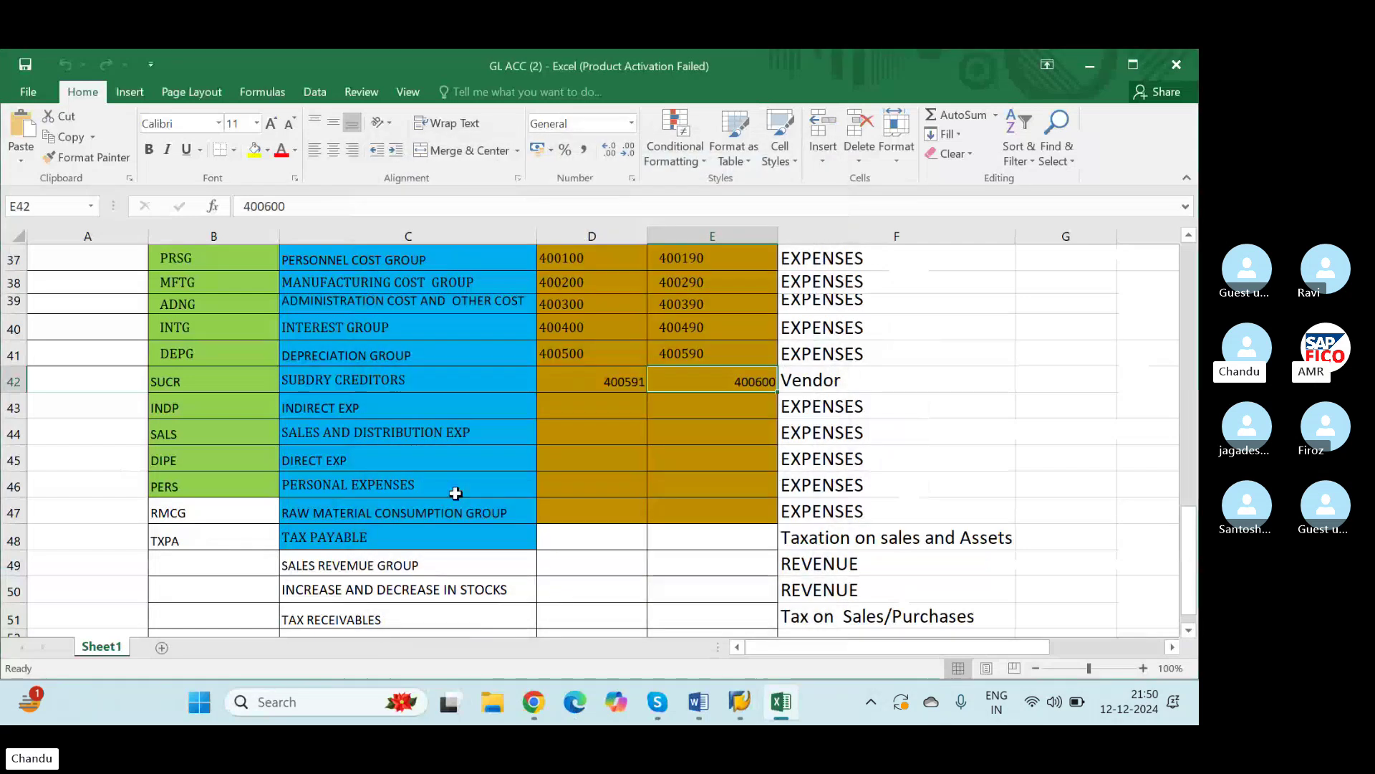
pyautogui.scroll(5, 456, 493)
pyautogui.scroll(-2, 442, 486)
pyautogui.scroll(2, 439, 488)
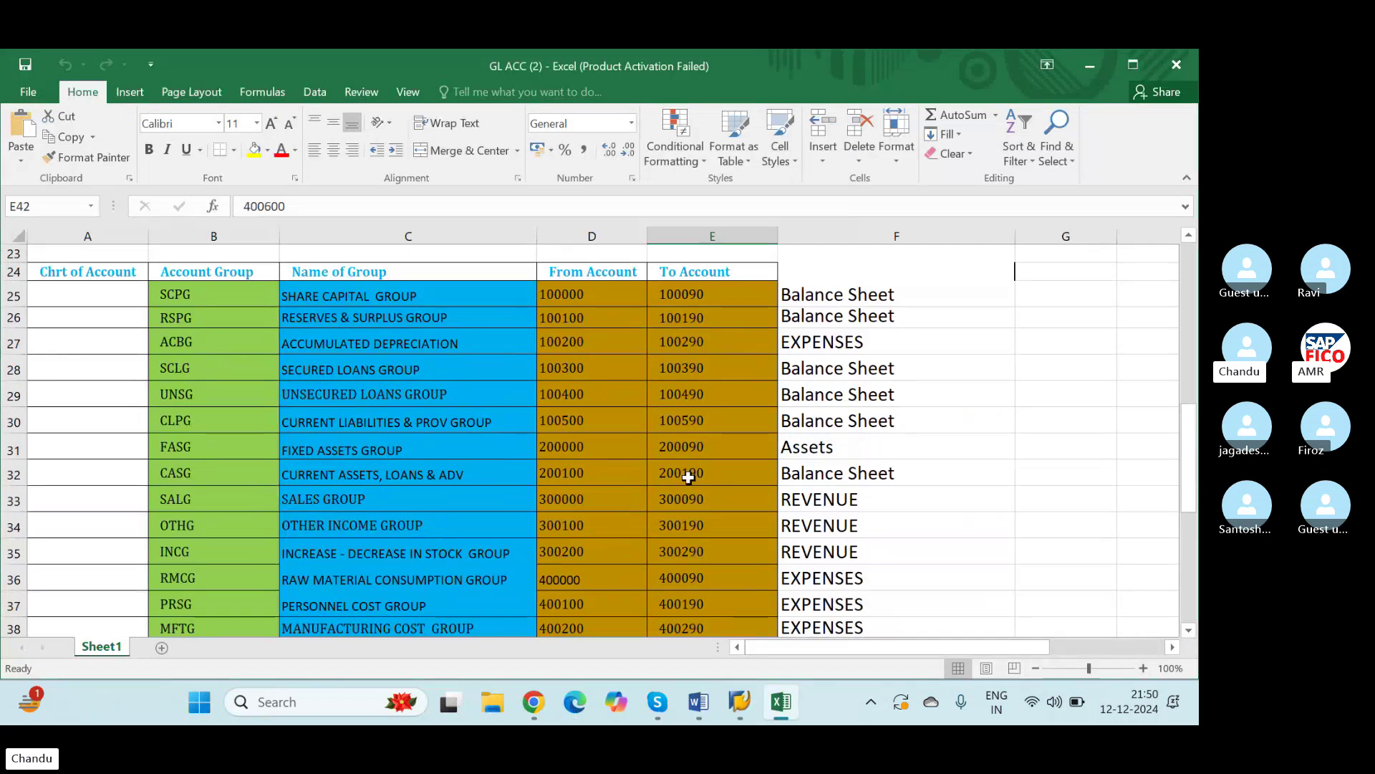
pyautogui.click(351, 296)
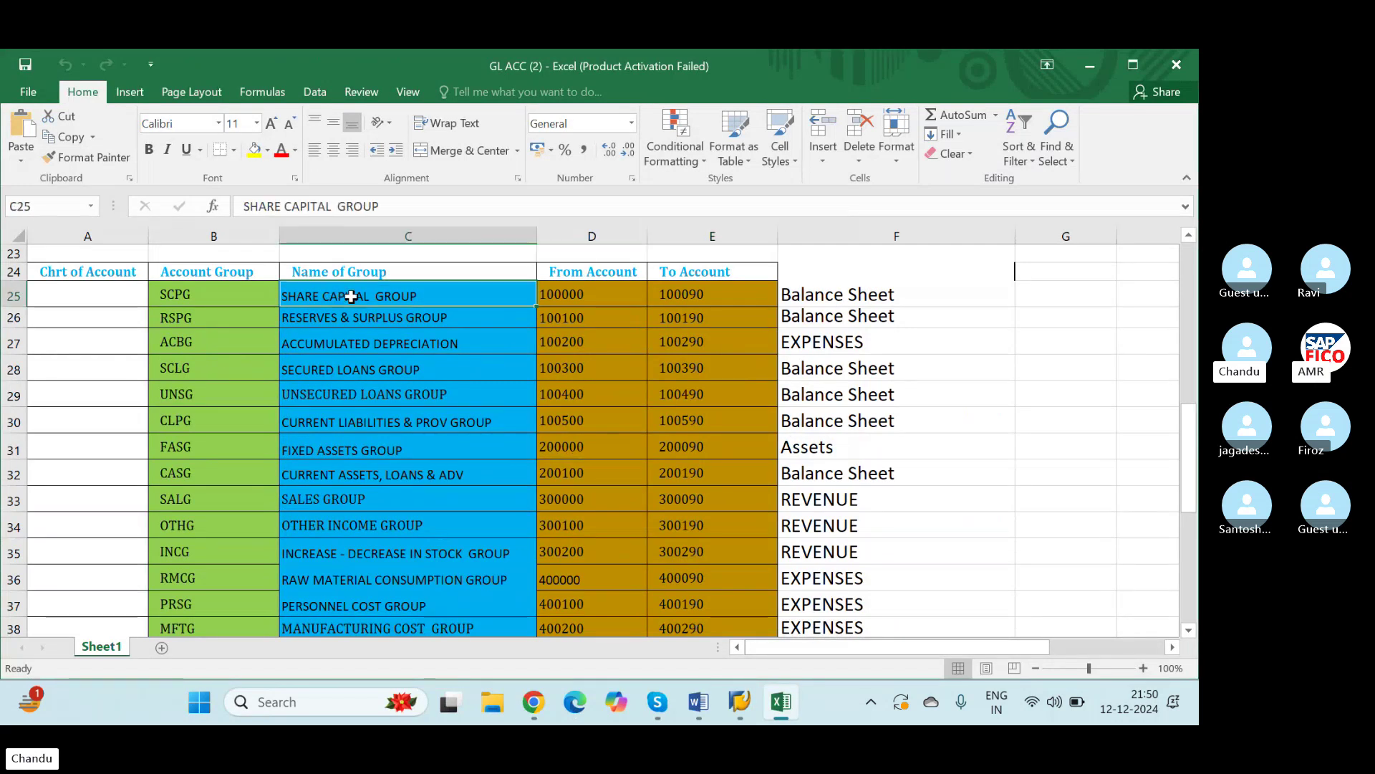
pyautogui.click(369, 320)
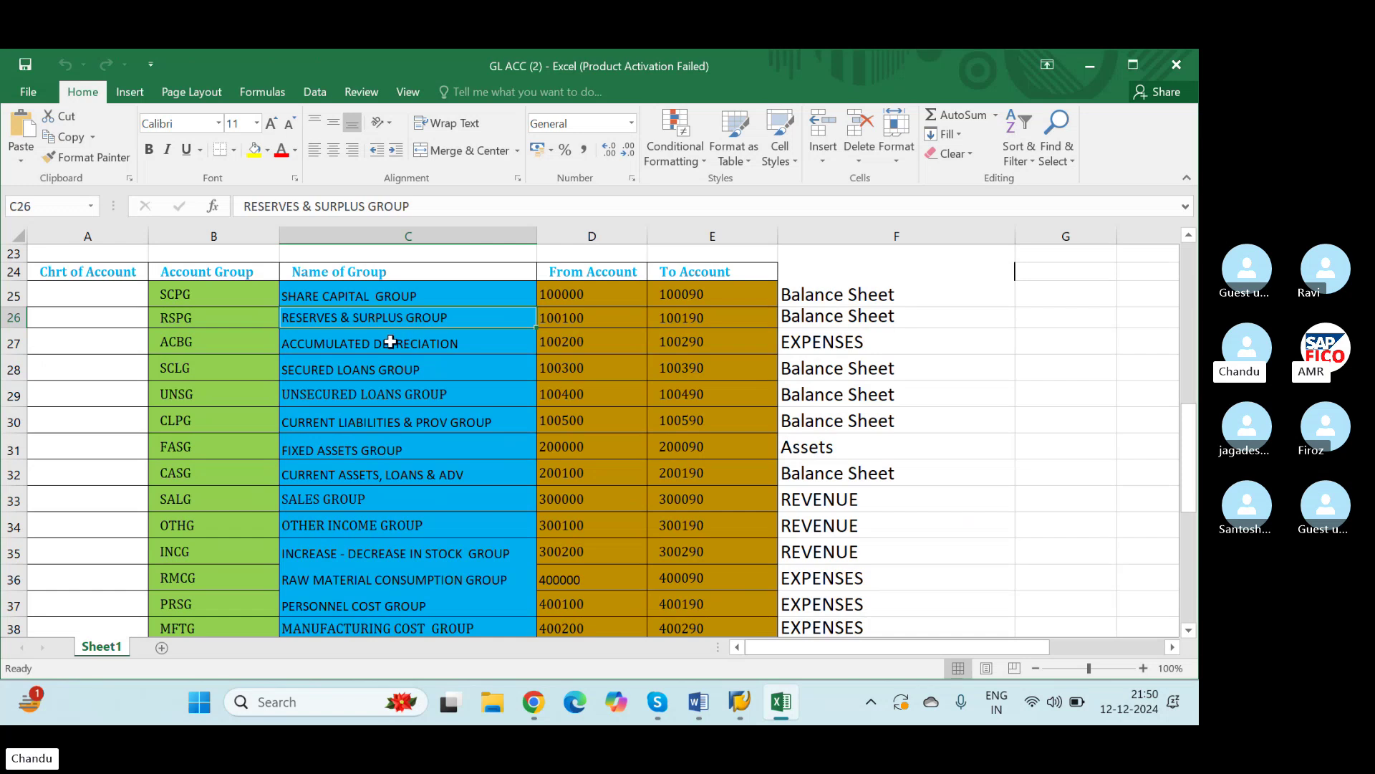
pyautogui.click(577, 291)
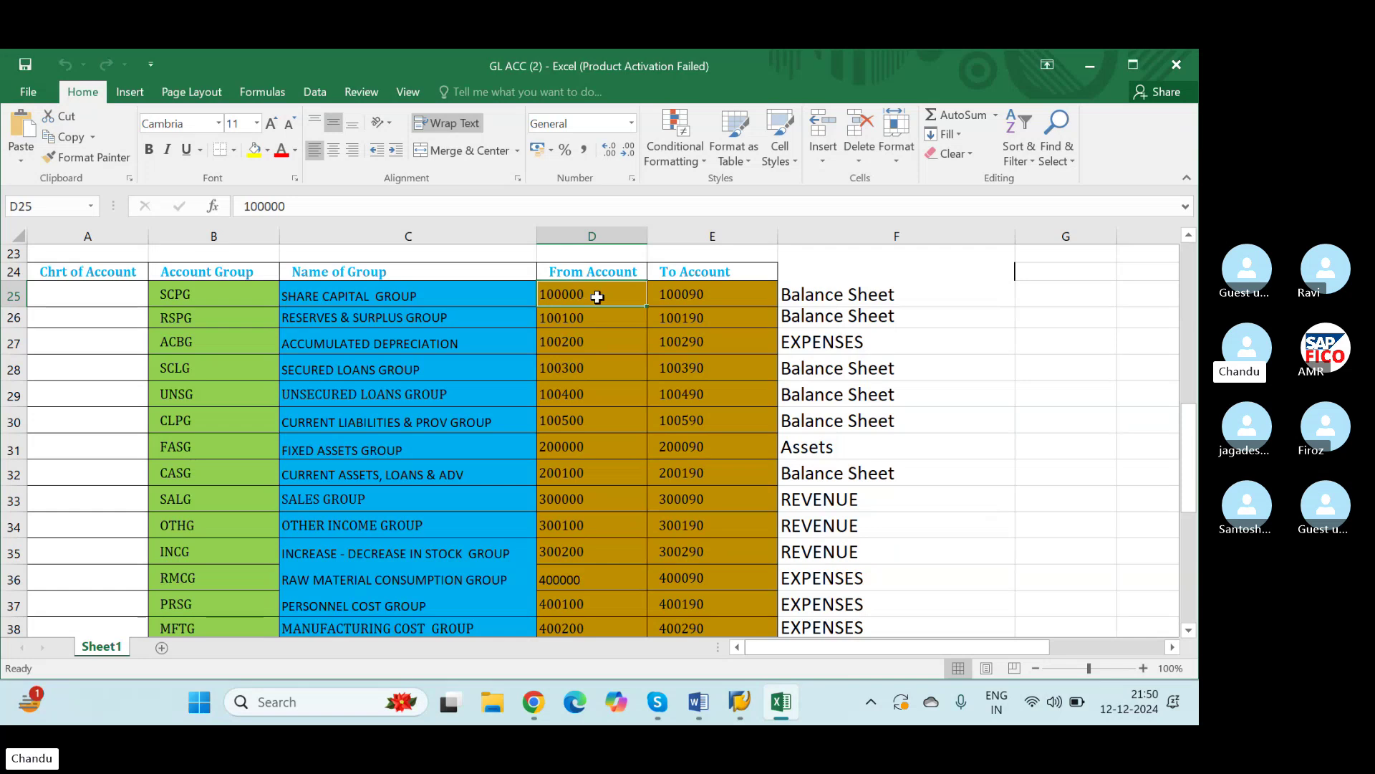
# Copy the account ranges 100000–100090 and 100100–100190 from the Excel sheet into the first two new entries in SAP
pyautogui.hotkey('alt', 'Tab')
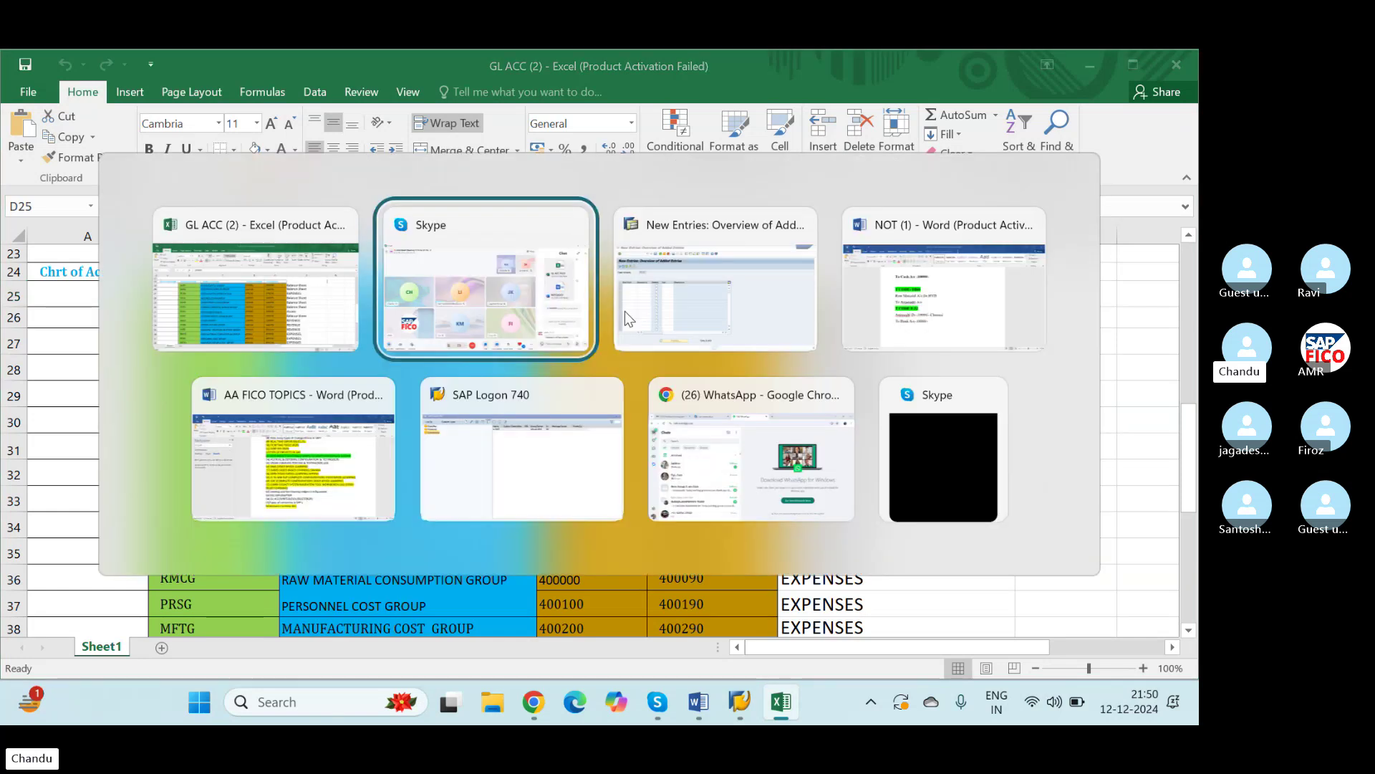
pyautogui.hotkey('alt', 'Tab')
pyautogui.press('Tab')
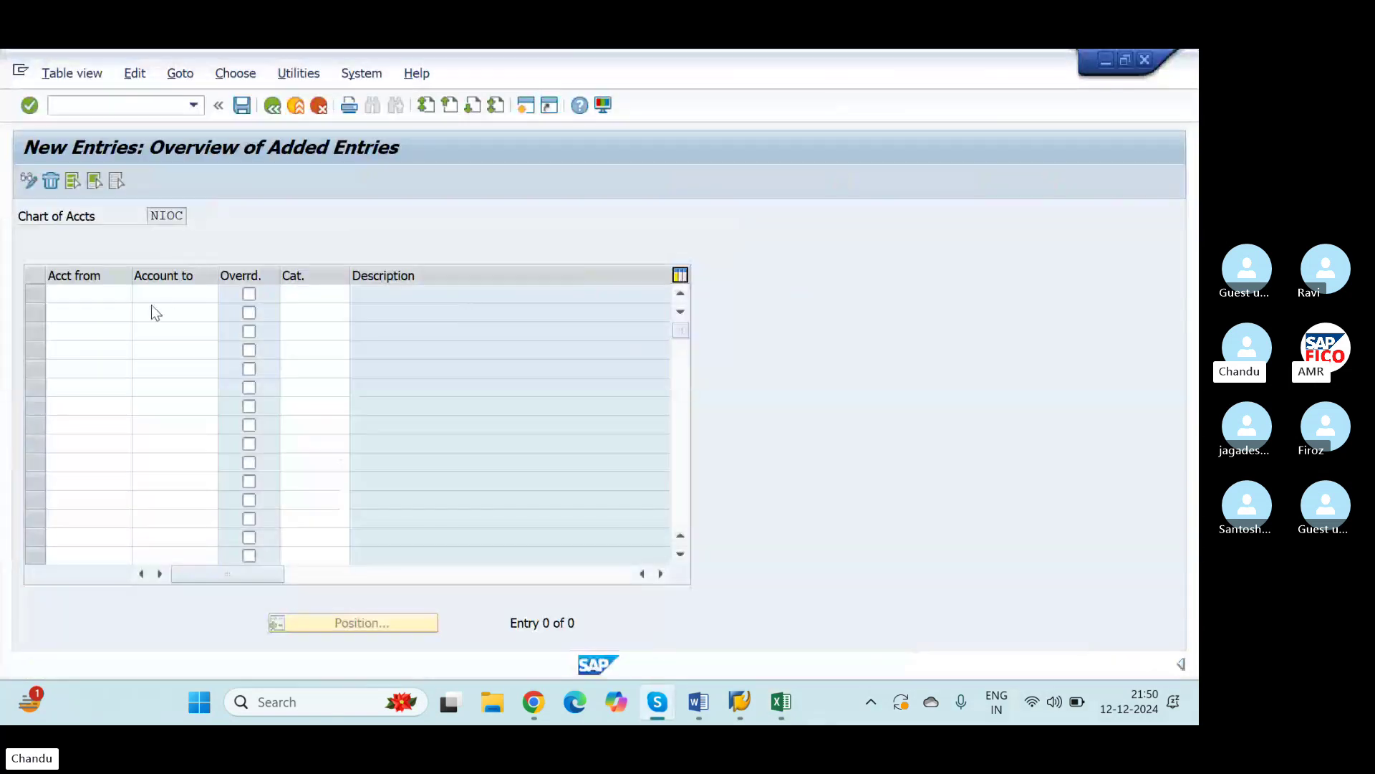
pyautogui.click(81, 294)
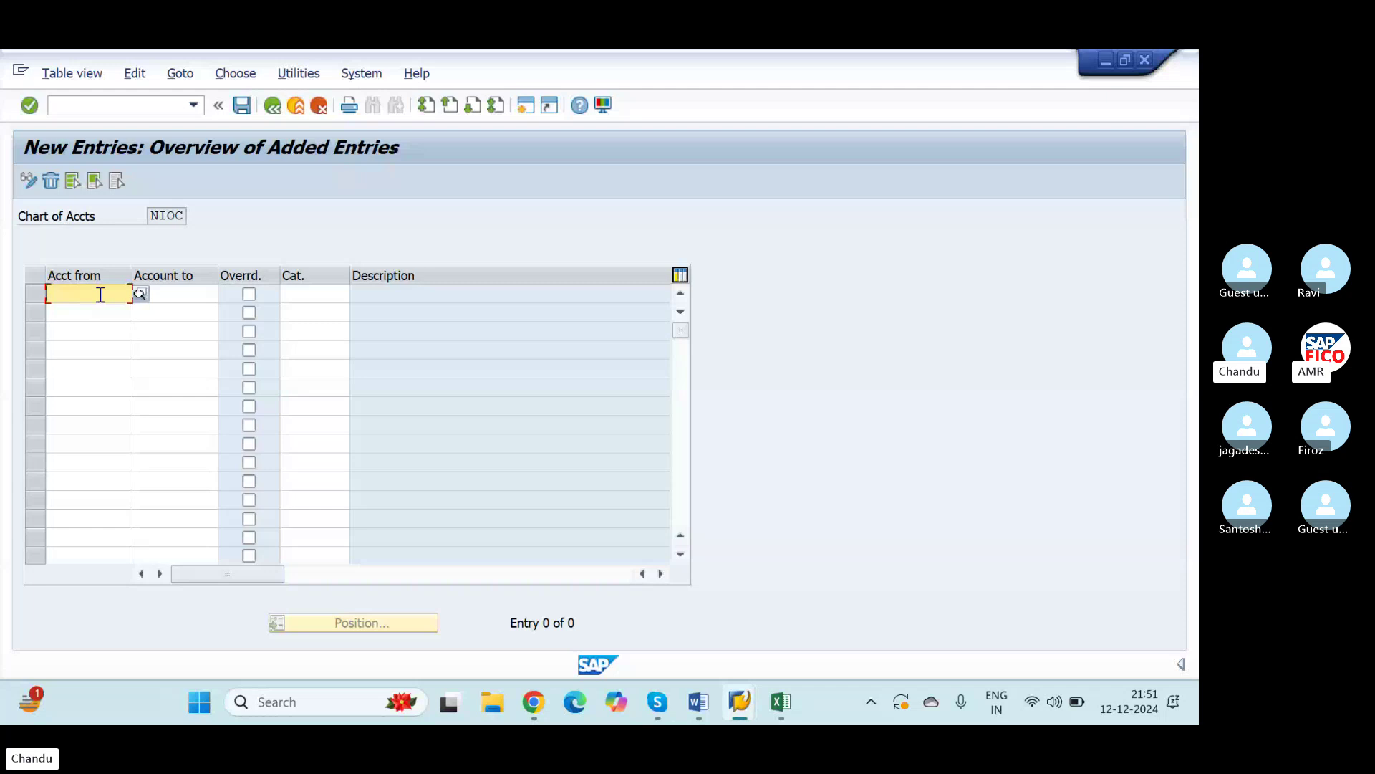
pyautogui.hotkey('alt', 'Tab')
pyautogui.press('Tab')
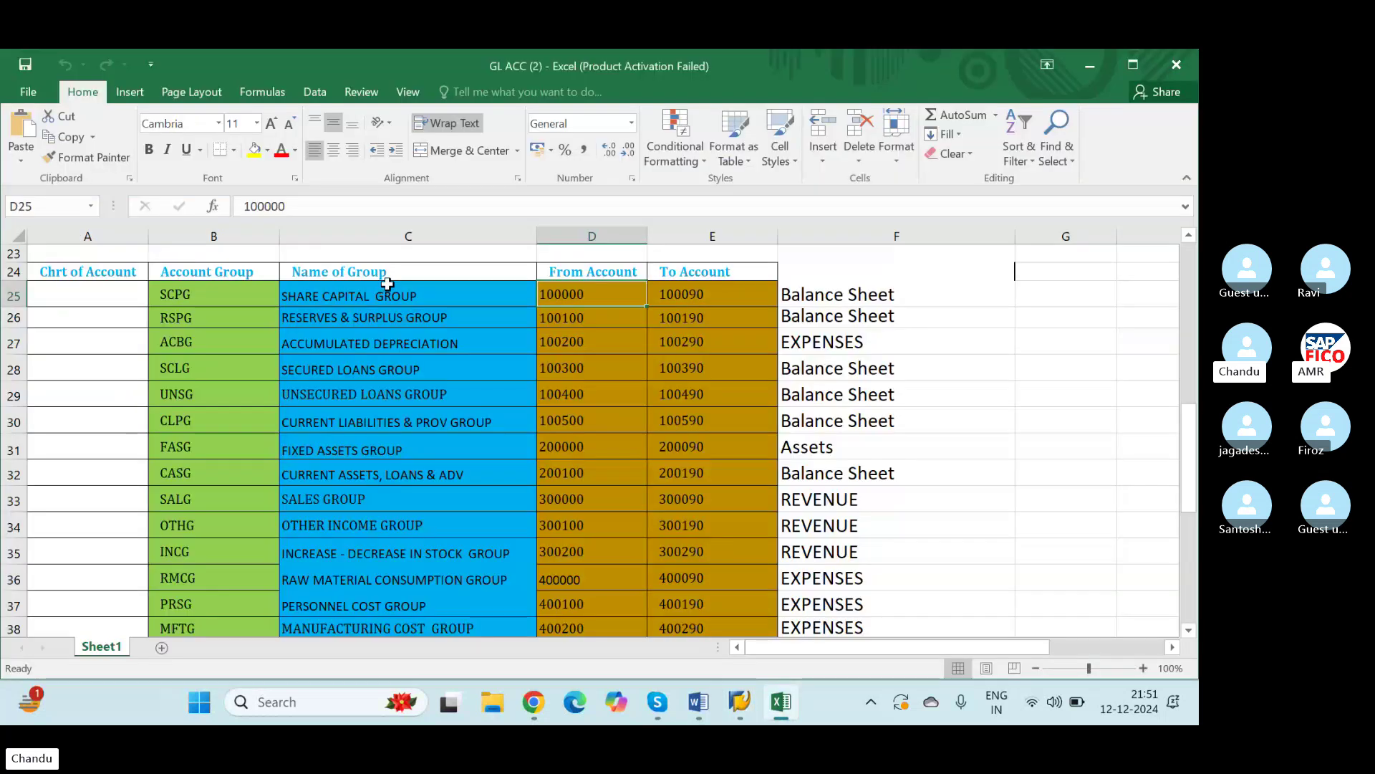
pyautogui.hotkey('shift', 'Right')
pyautogui.hotkey('ctrl', 'c')
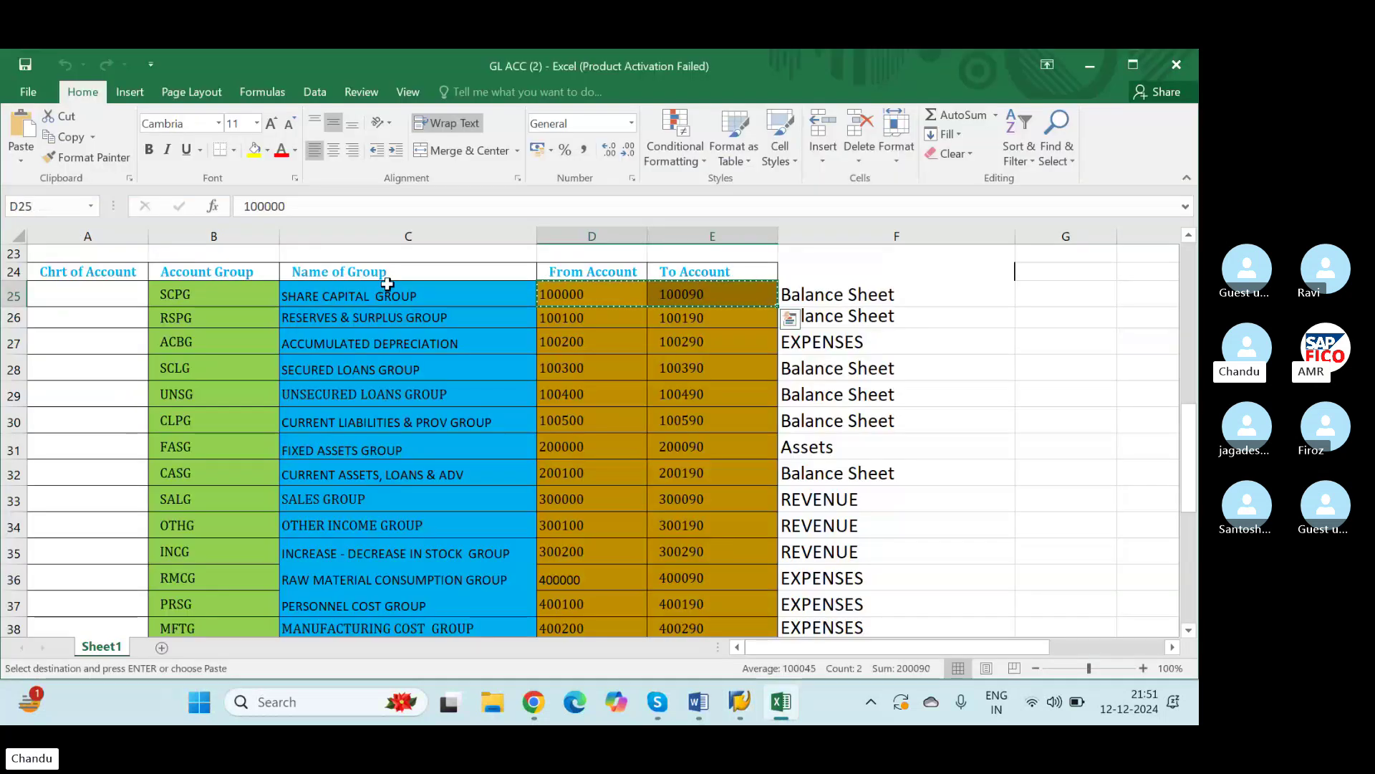
pyautogui.hotkey('shift', 'Down')
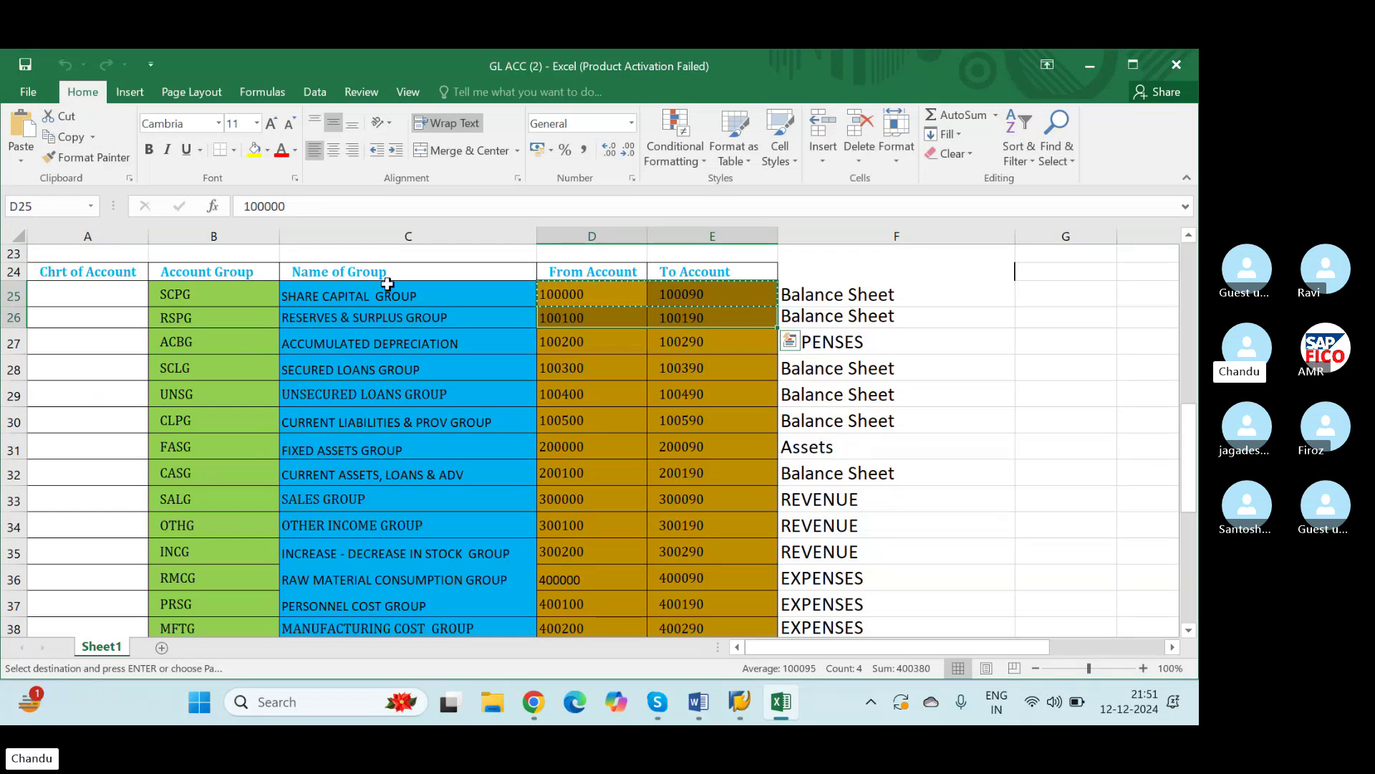
pyautogui.hotkey('alt', 'Tab')
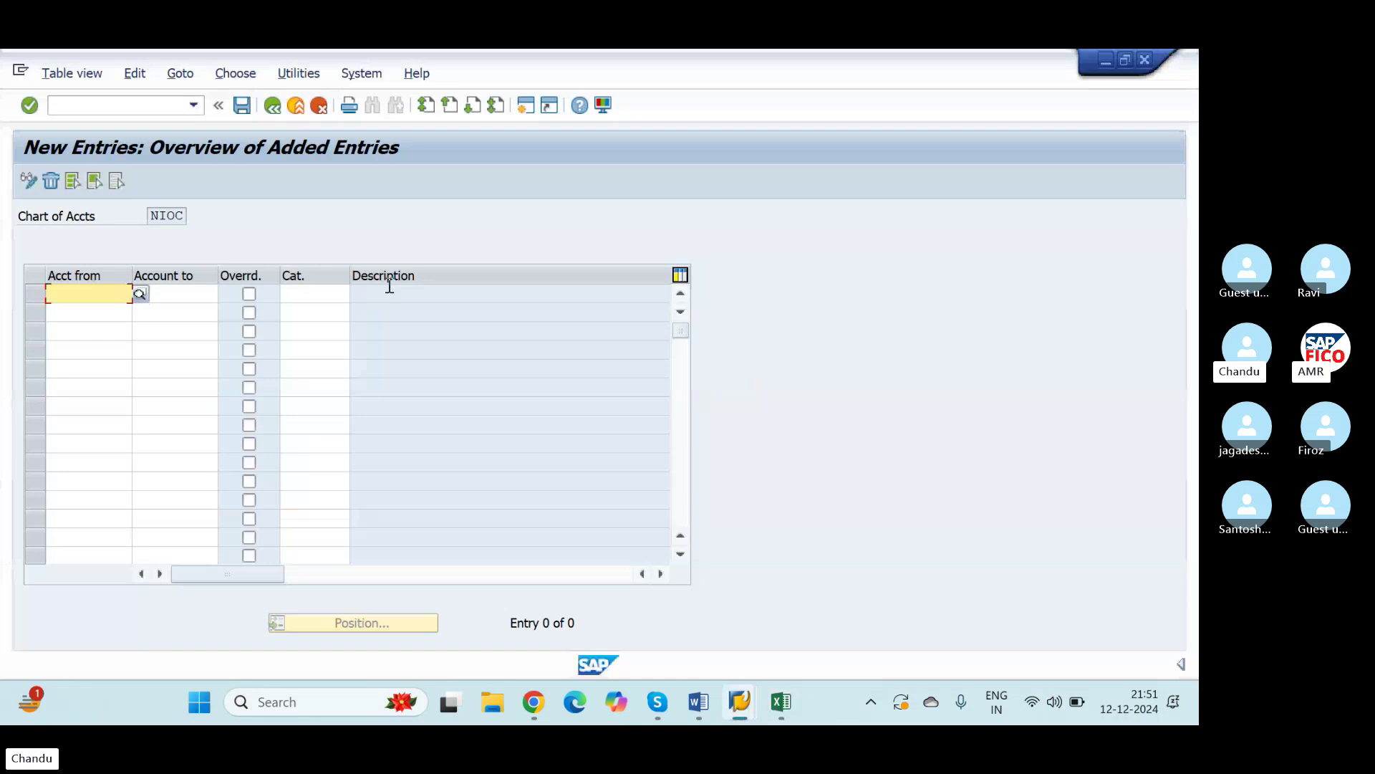
pyautogui.hotkey('ctrl', 'v')
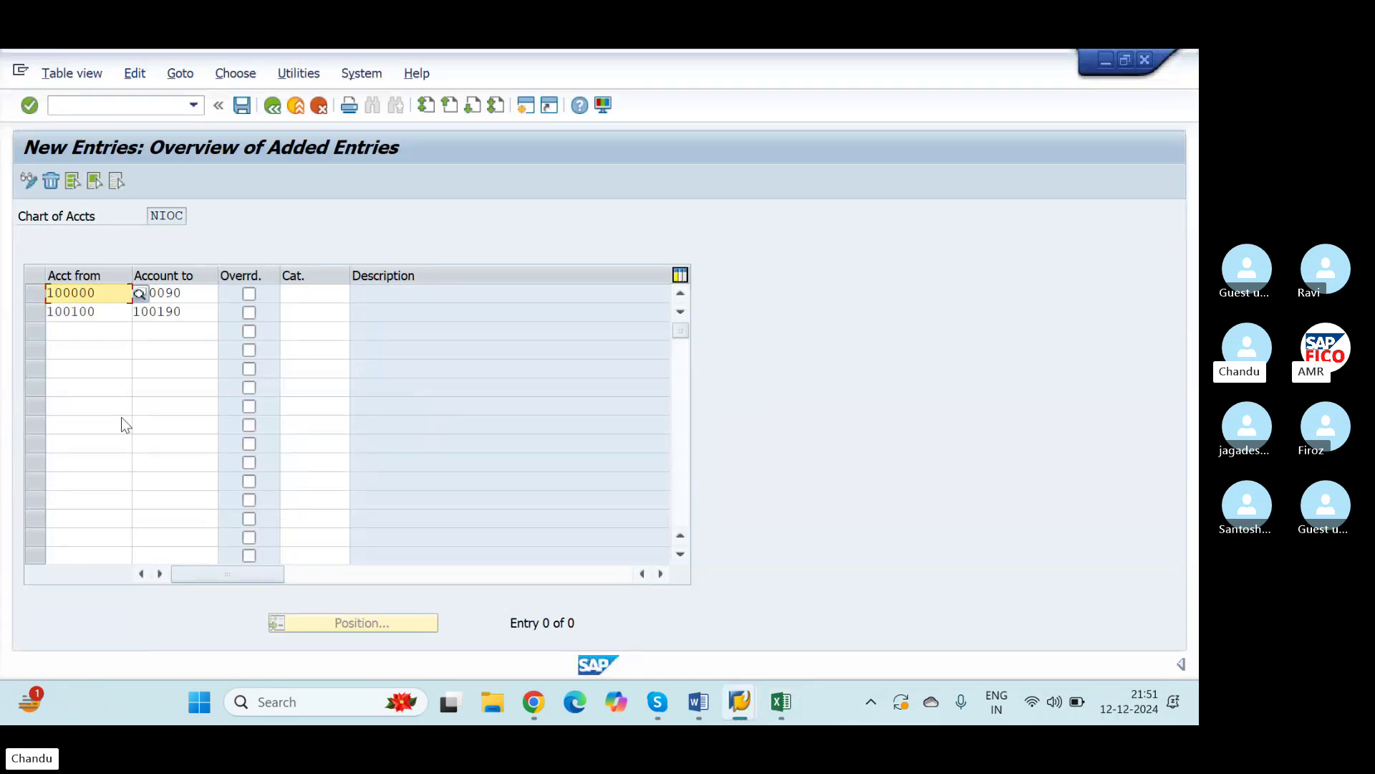
# Check the classification in the Excel sheet and assign item category 01000 Balance Sheet Account to the ranges 100000–100090 and 100100–100190 in SAP
pyautogui.click(304, 291)
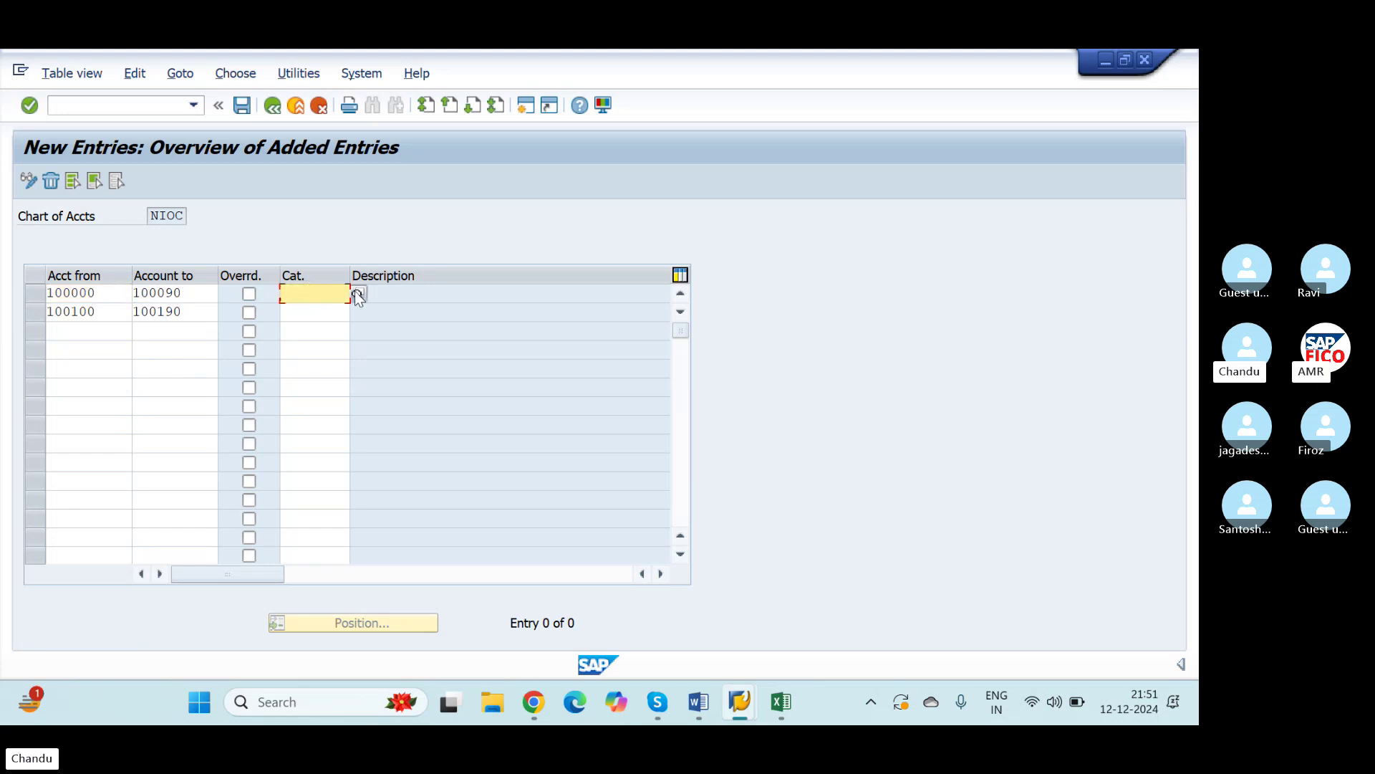
pyautogui.hotkey('alt', 'Tab')
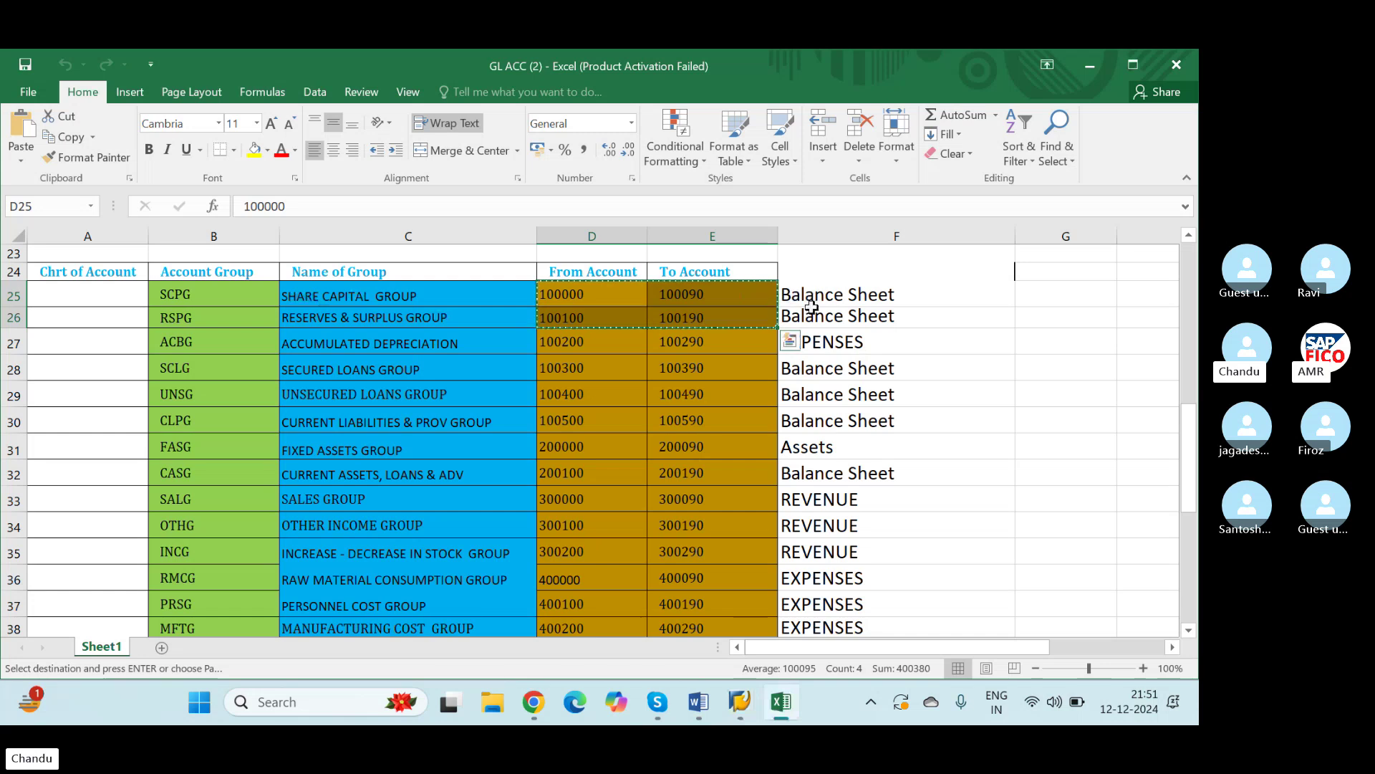
pyautogui.hotkey('alt', 'Tab')
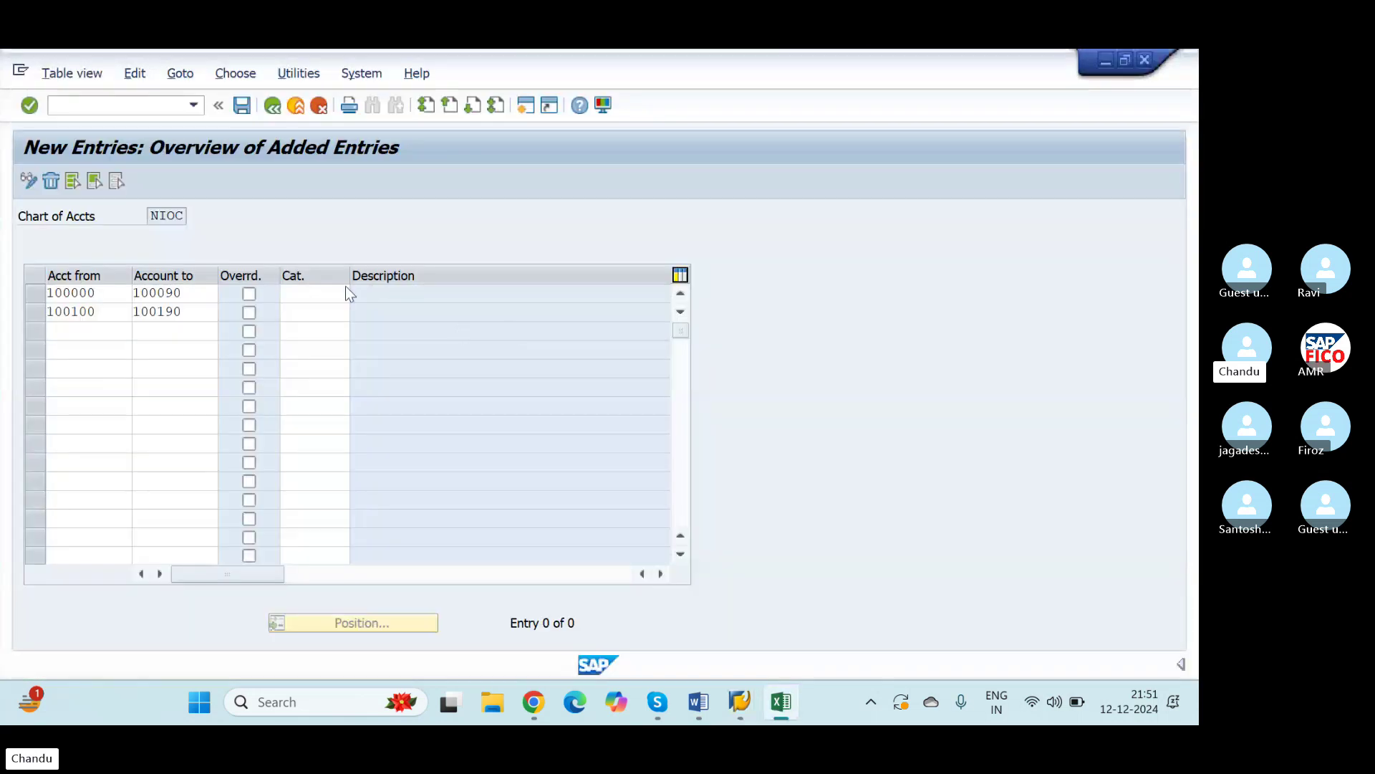
pyautogui.click(320, 295)
pyautogui.click(357, 293)
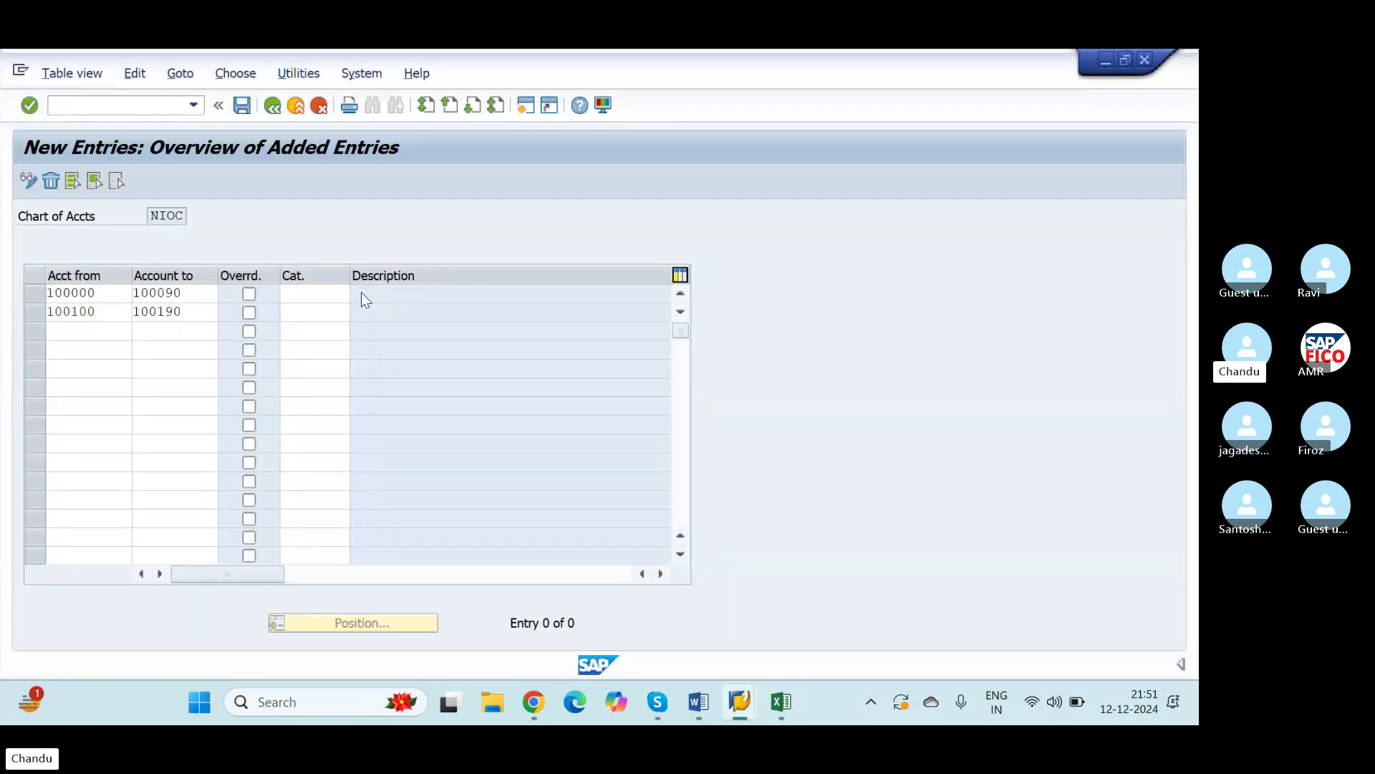
pyautogui.click(361, 295)
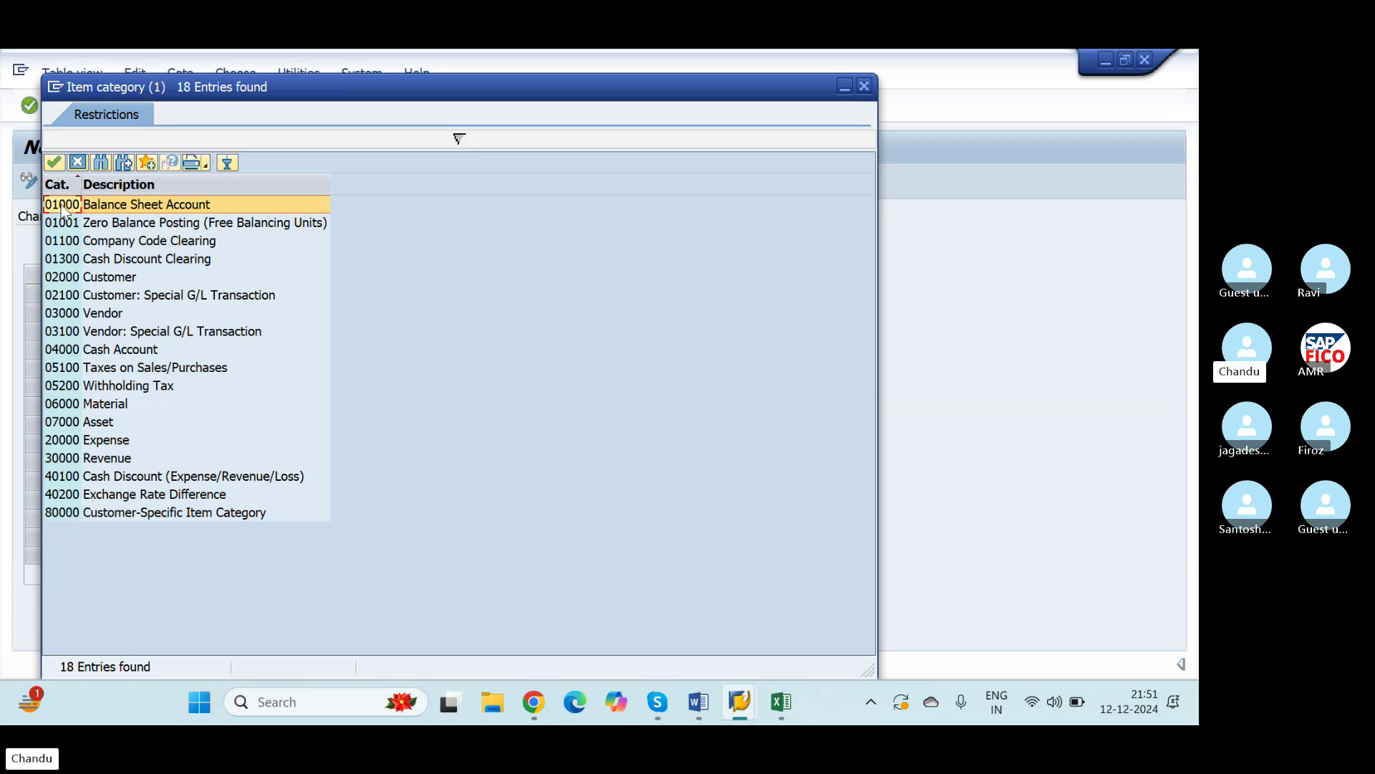
pyautogui.click(54, 163)
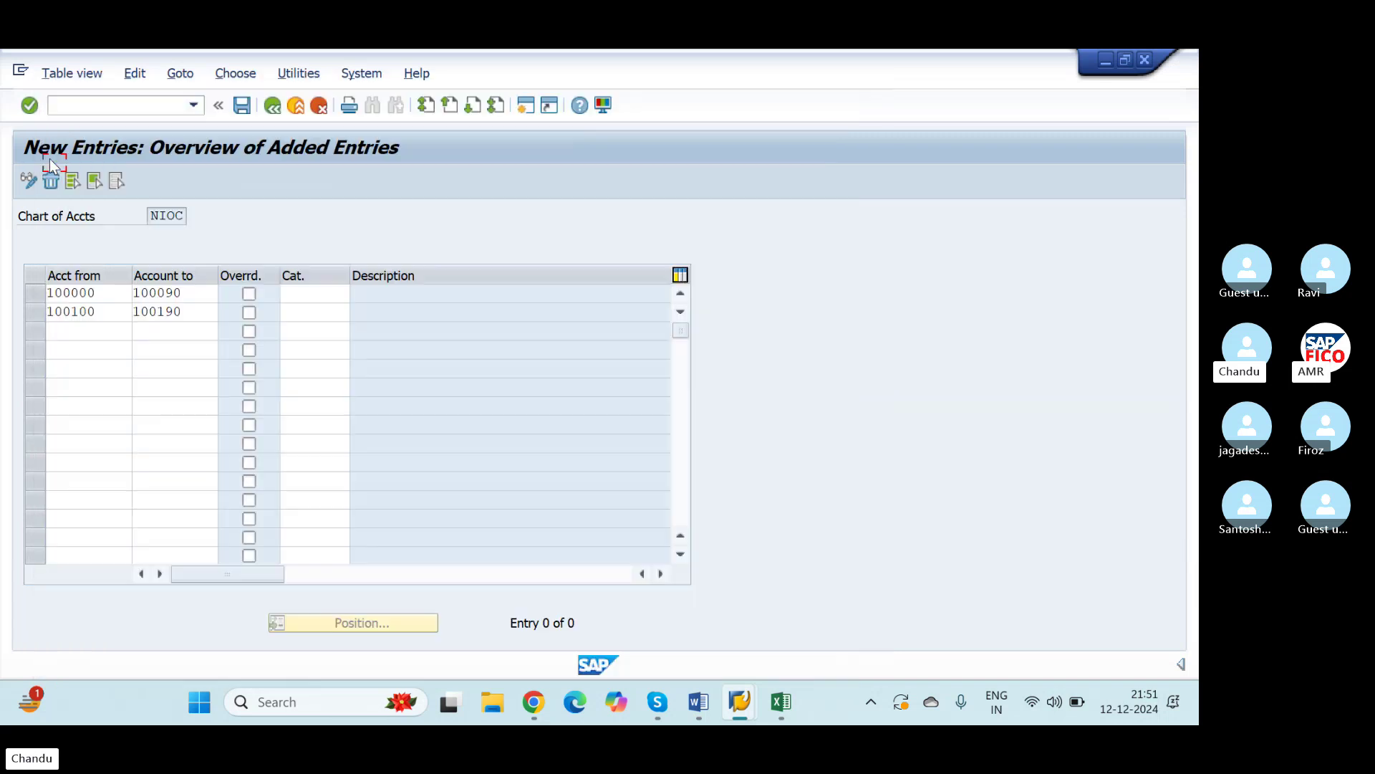
pyautogui.click(323, 314)
pyautogui.click(358, 313)
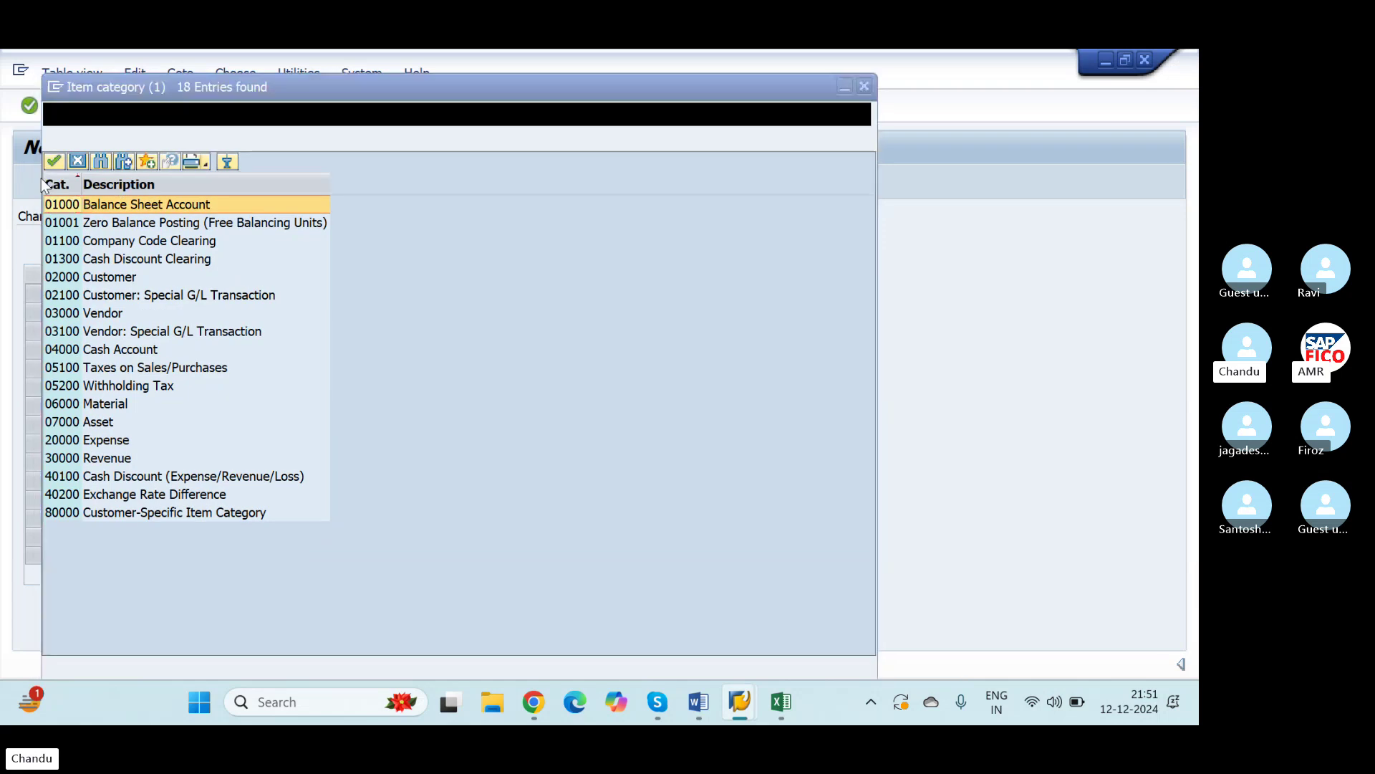
pyautogui.click(54, 163)
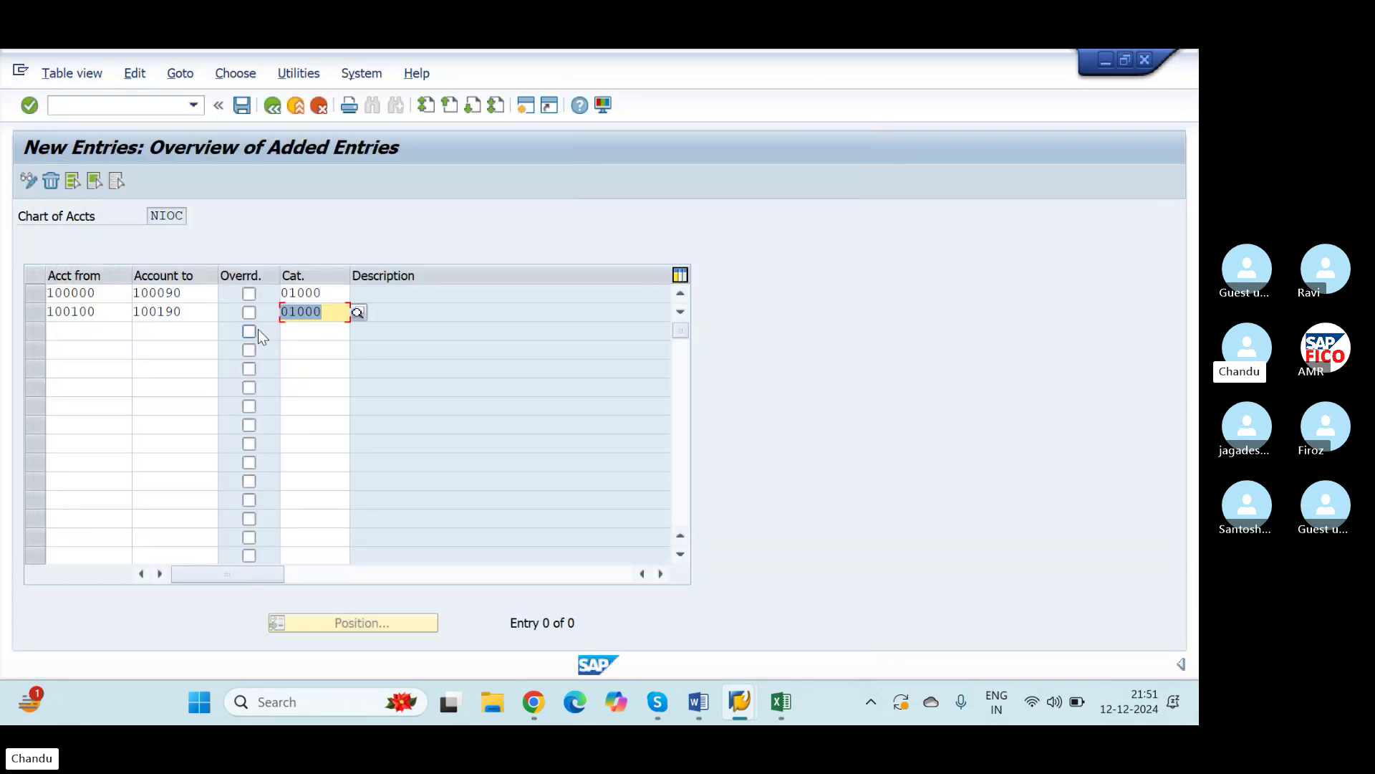
pyautogui.press('Return')
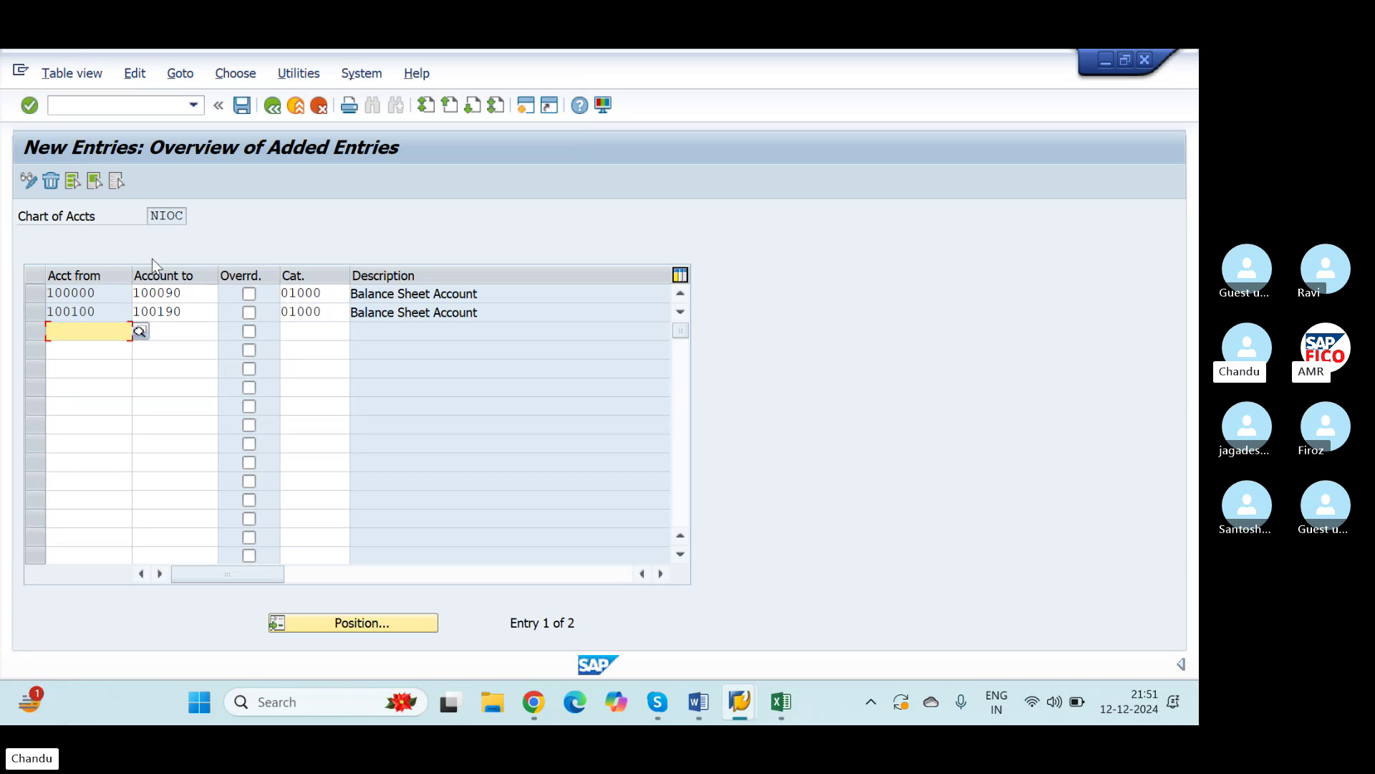
# Save the two balance sheet entries, accepting the customizing check messages and the proposed customizing request
pyautogui.click(242, 106)
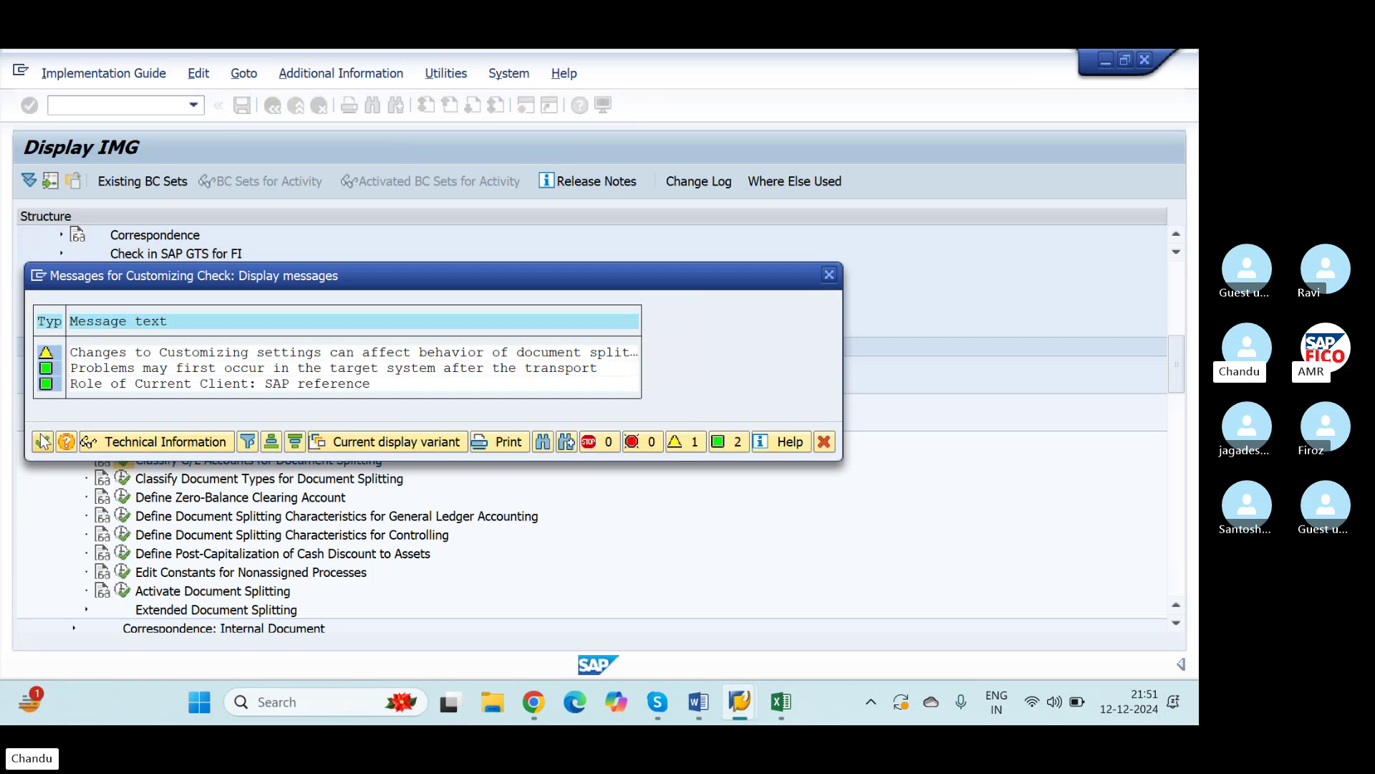
pyautogui.click(43, 440)
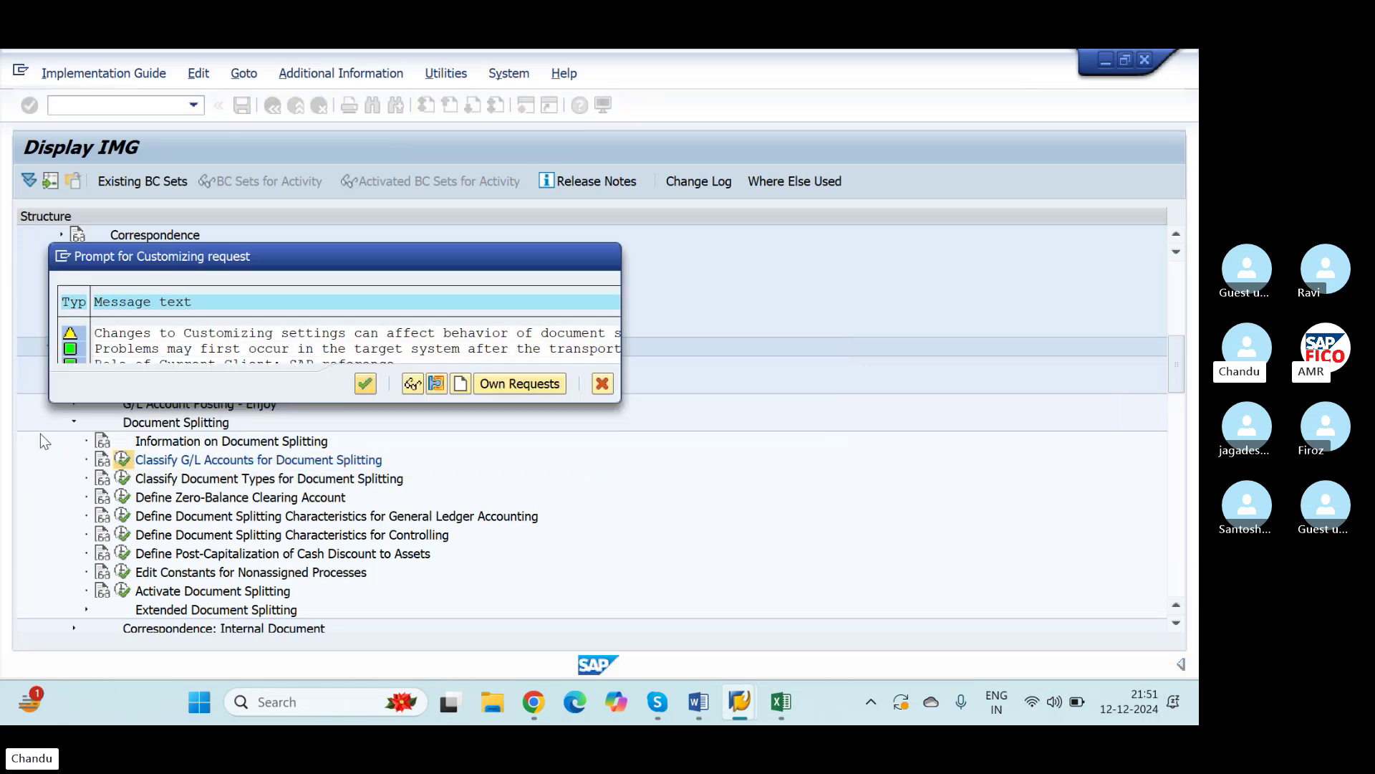
pyautogui.click(366, 385)
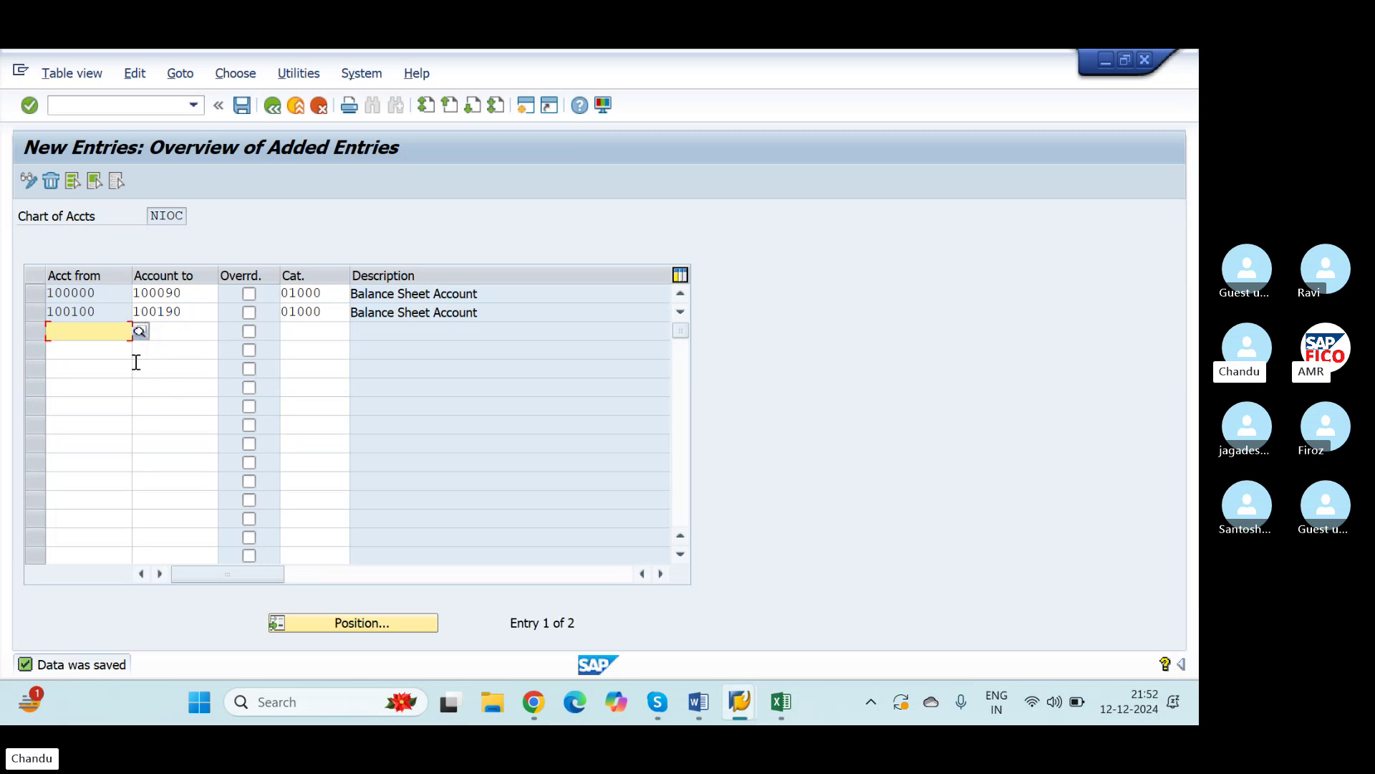
# Copy the Accumulated Depreciation range 100200–100290 from the Excel sheet into the third entry in SAP
pyautogui.hotkey('alt', 'Tab')
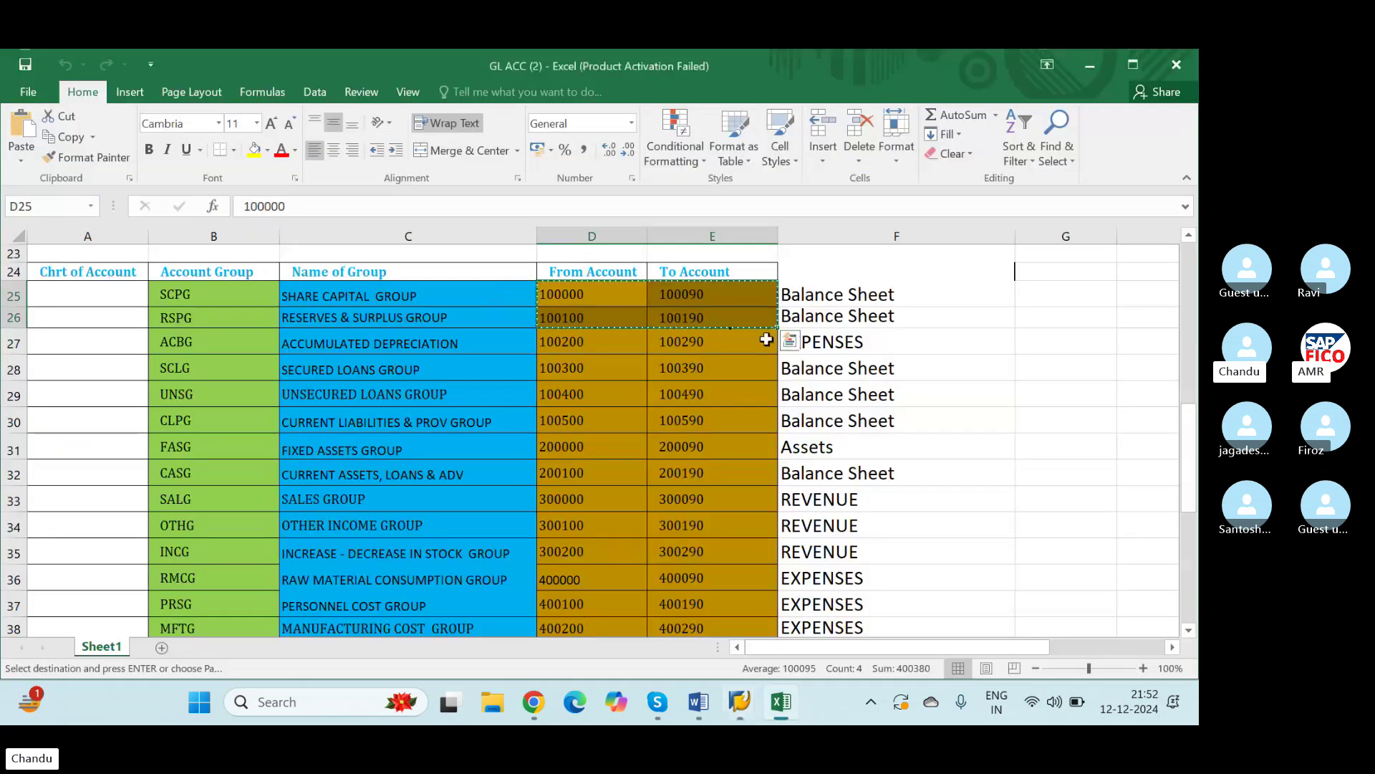
pyautogui.click(600, 344)
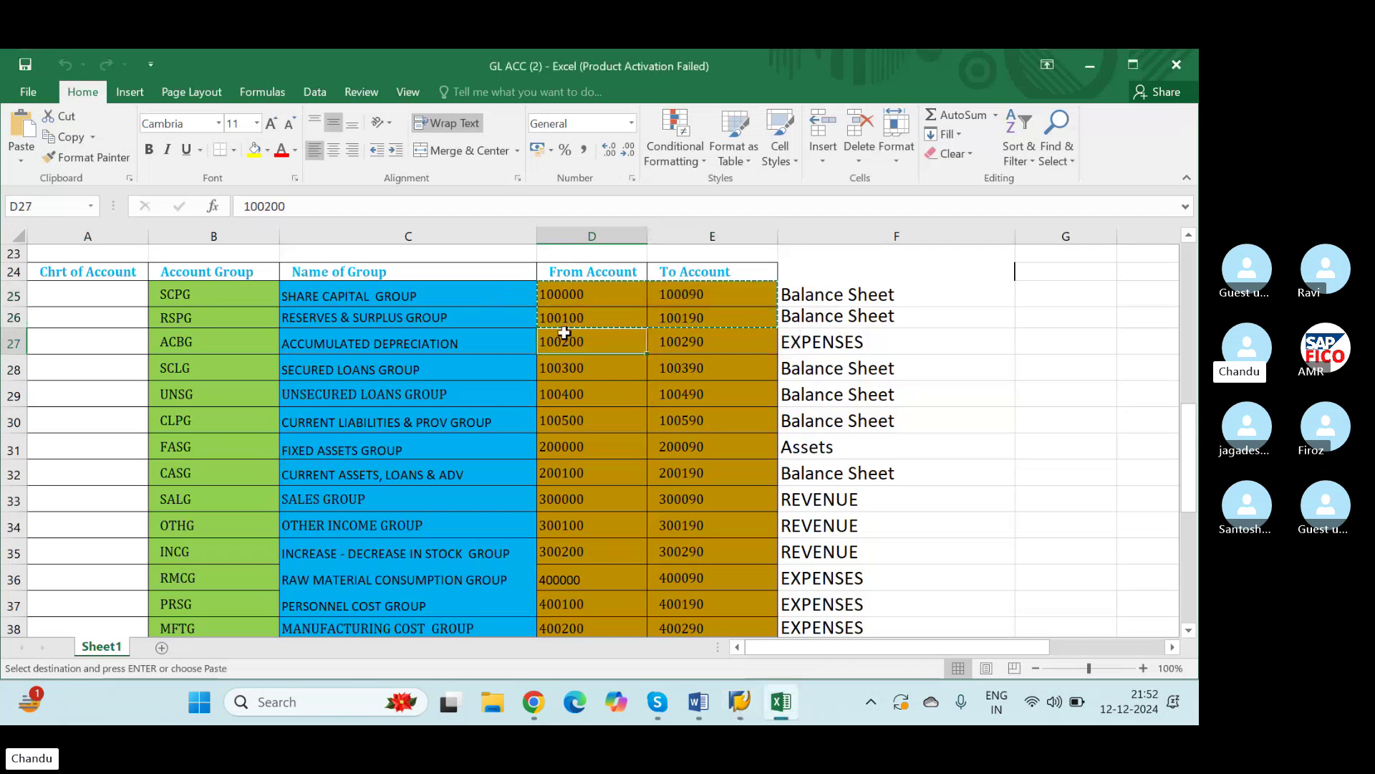
pyautogui.moveTo(556, 335); pyautogui.dragTo(704, 330)
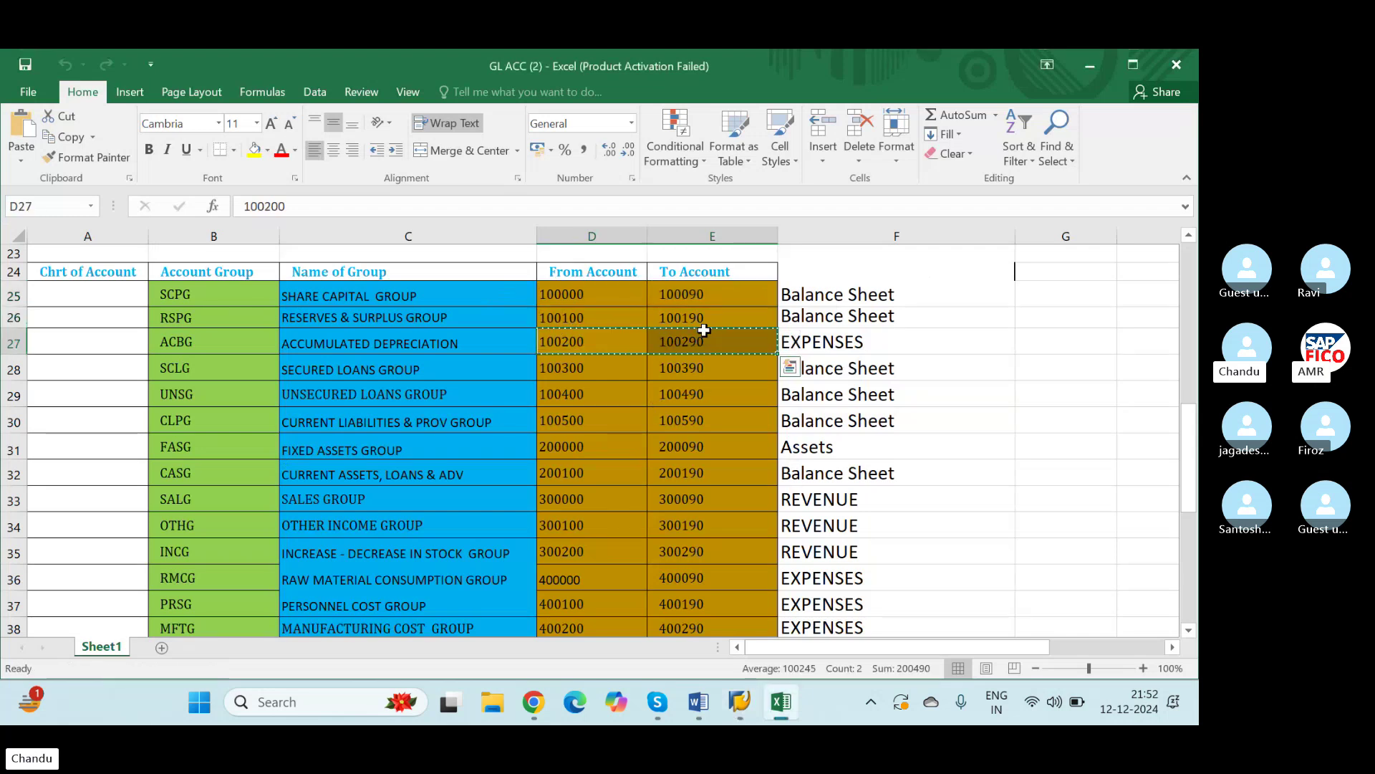
pyautogui.hotkey('ctrl', 'c')
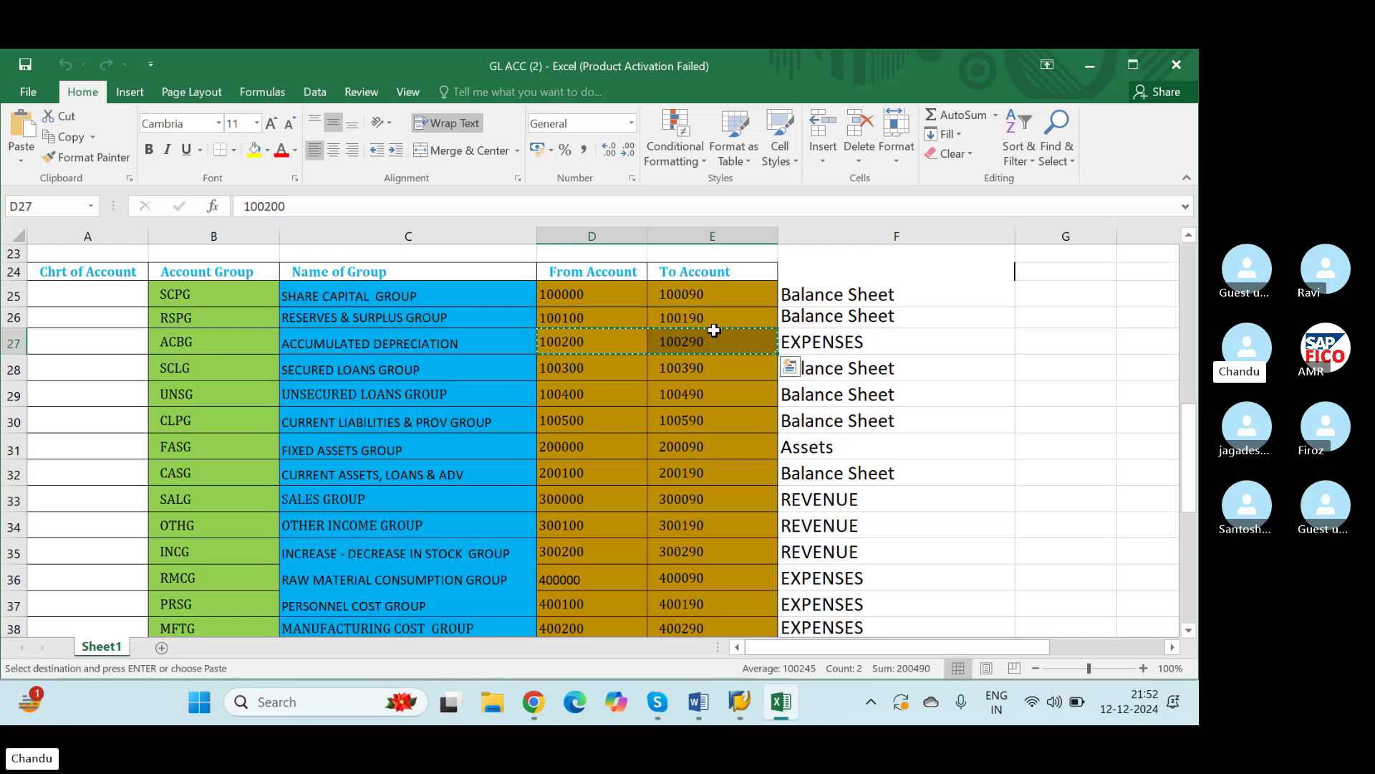
pyautogui.hotkey('alt', 'Tab')
pyautogui.click(84, 330)
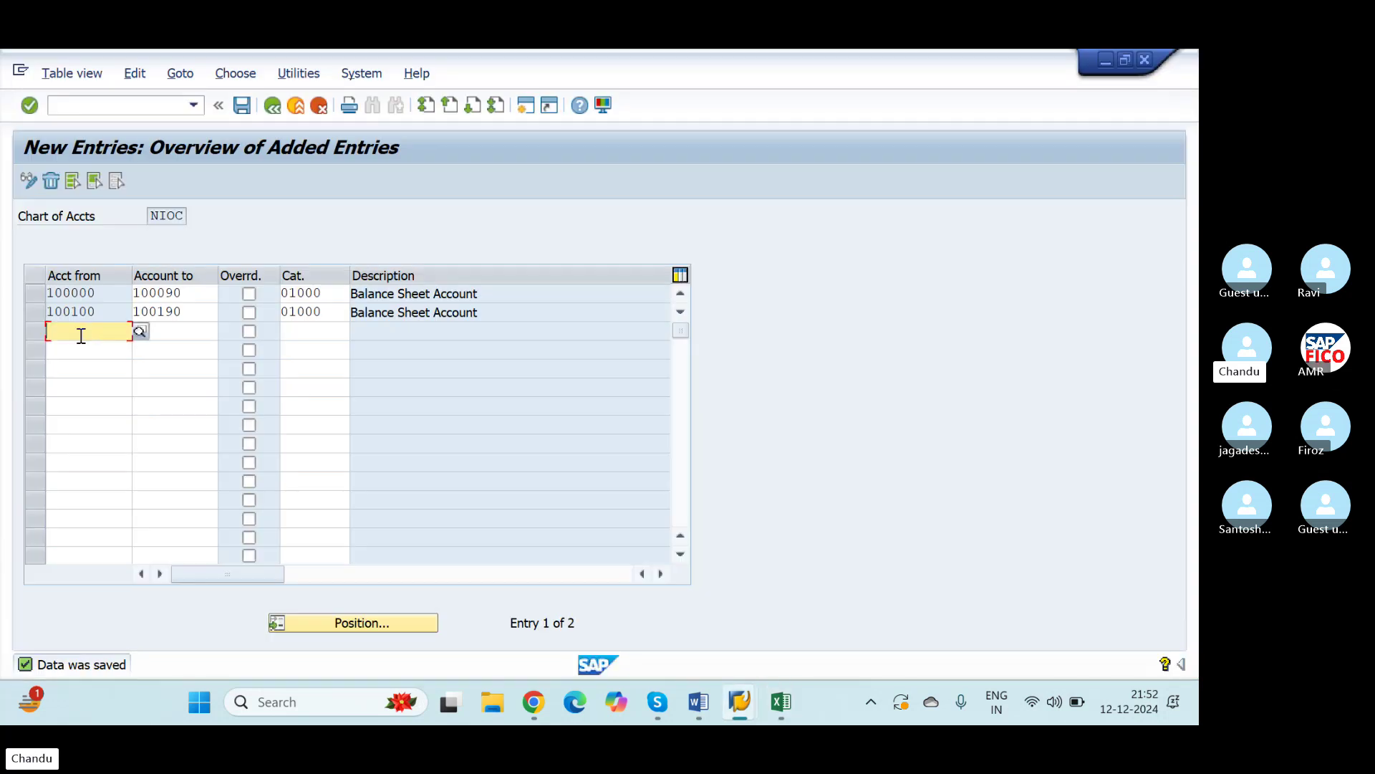
pyautogui.hotkey('ctrl', 'v')
# Assign item category 20000 Expense to the range 100200–100290 and save the entry, accepting the customizing check messages
pyautogui.click(339, 330)
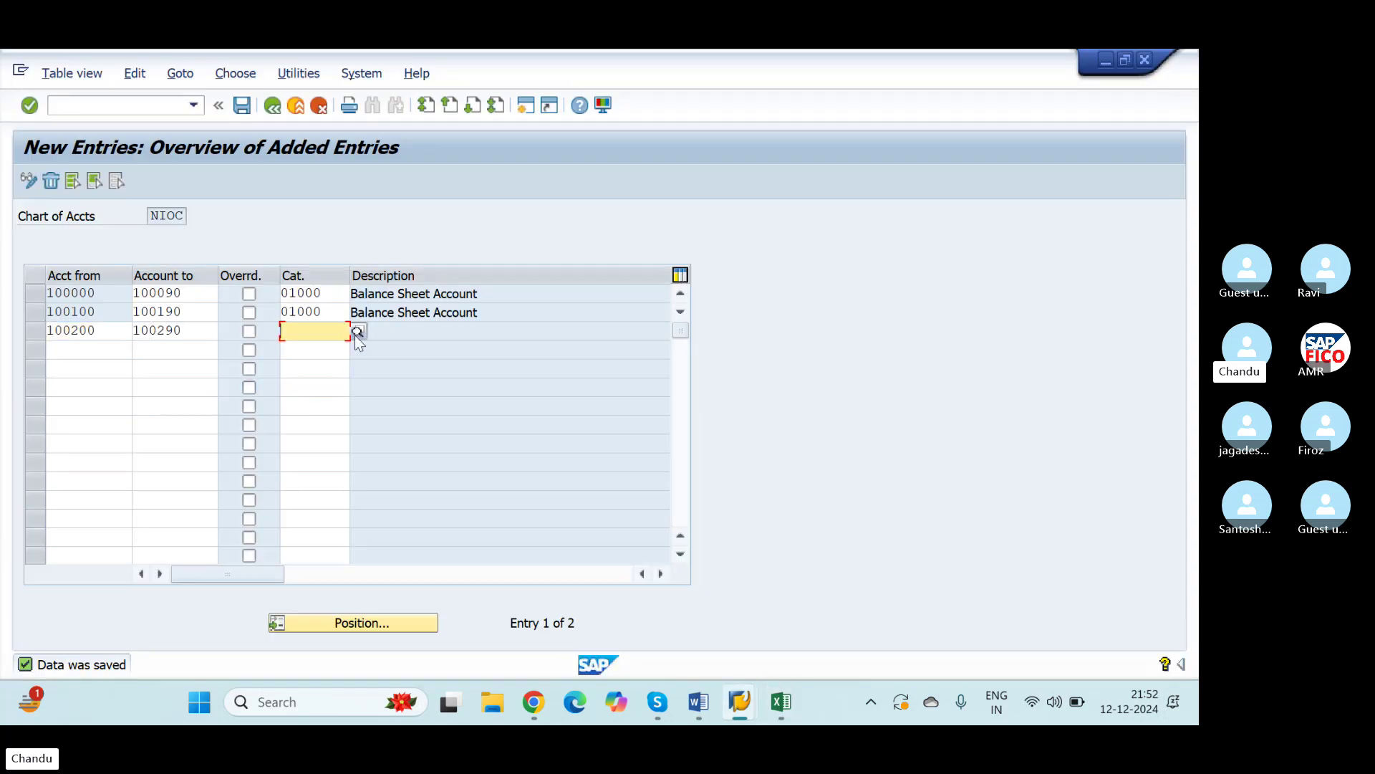
pyautogui.press('F4')
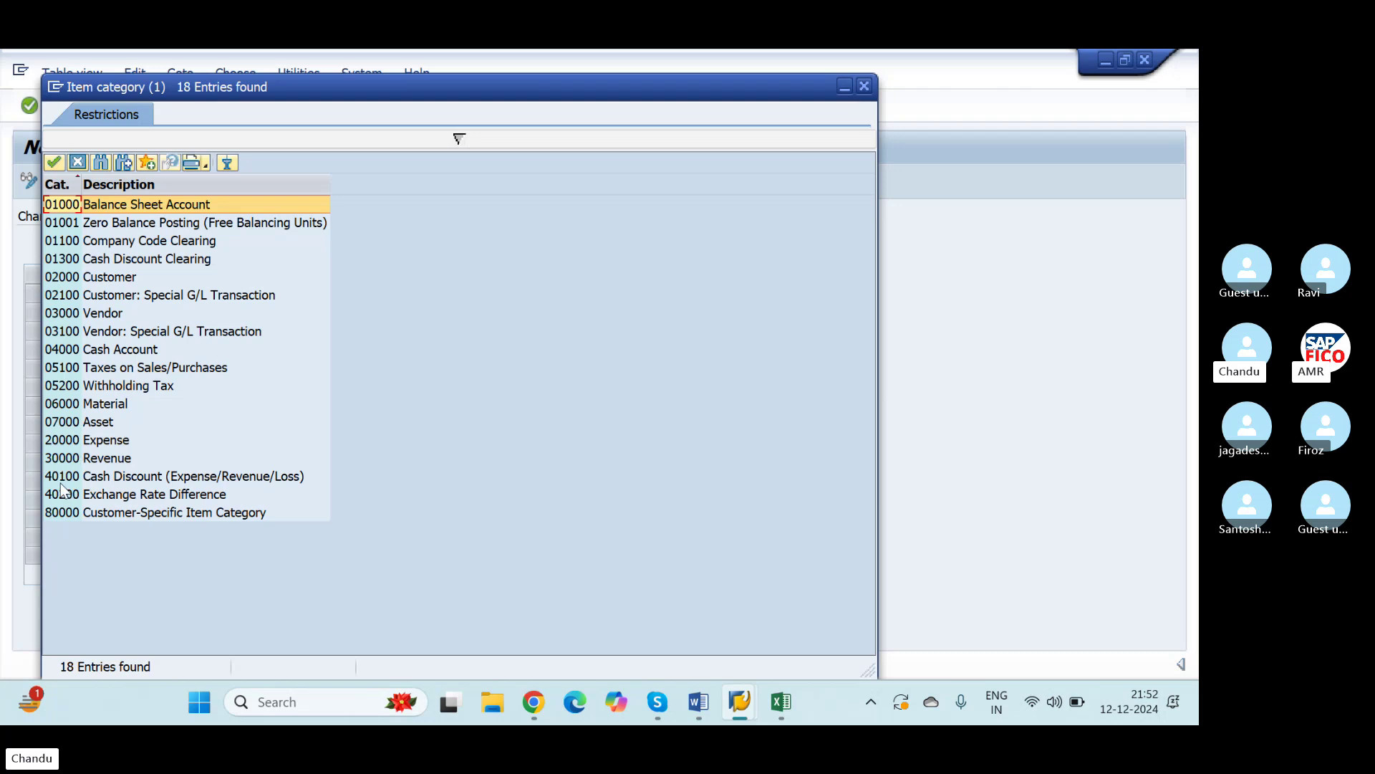
pyautogui.click(61, 442)
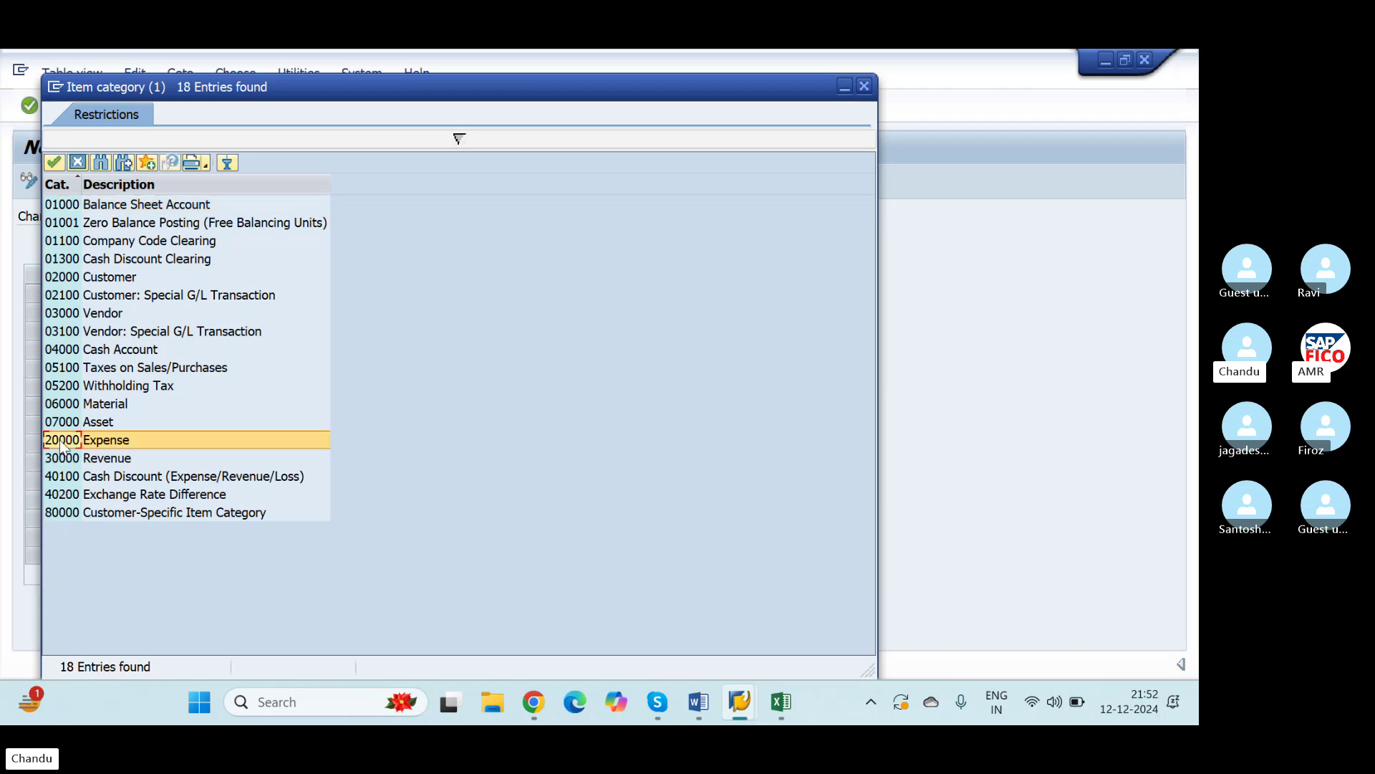
pyautogui.click(55, 162)
pyautogui.press('Return')
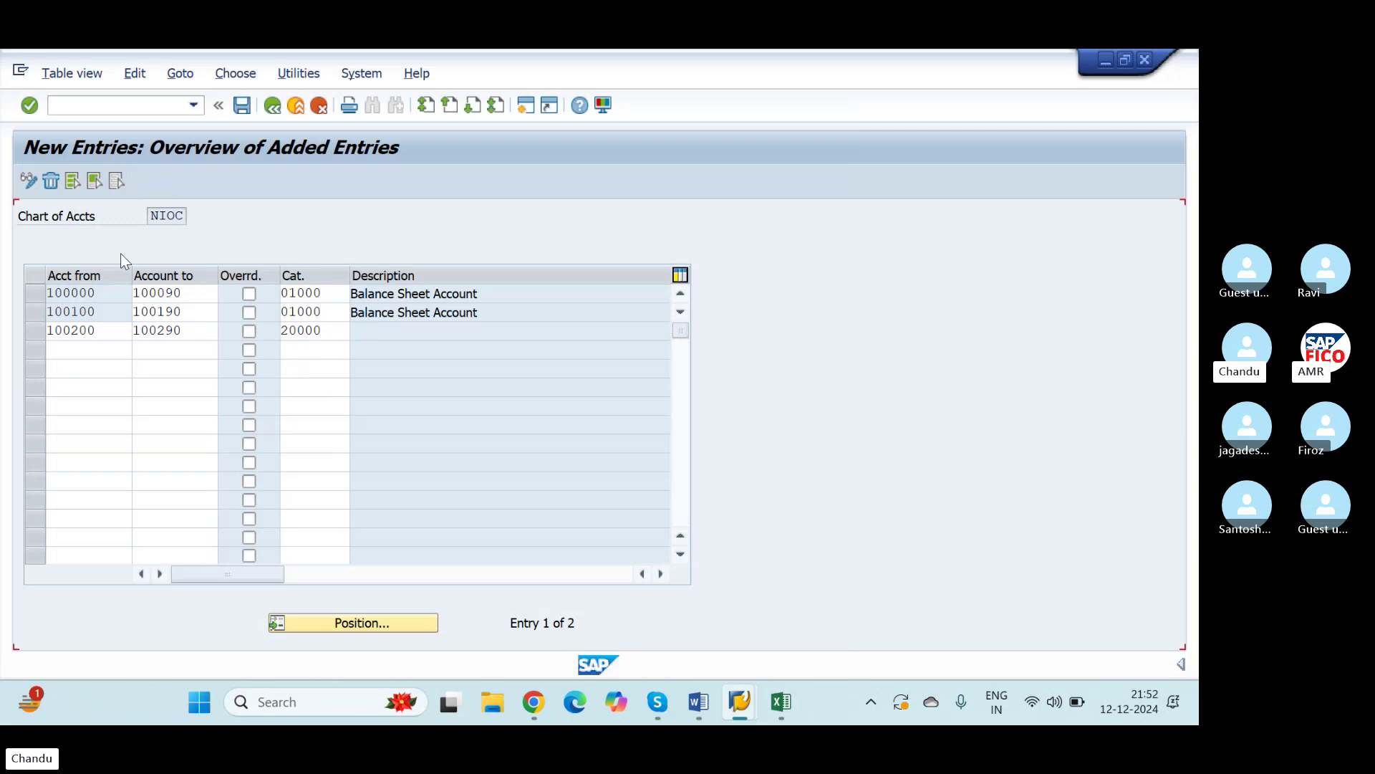
pyautogui.click(244, 106)
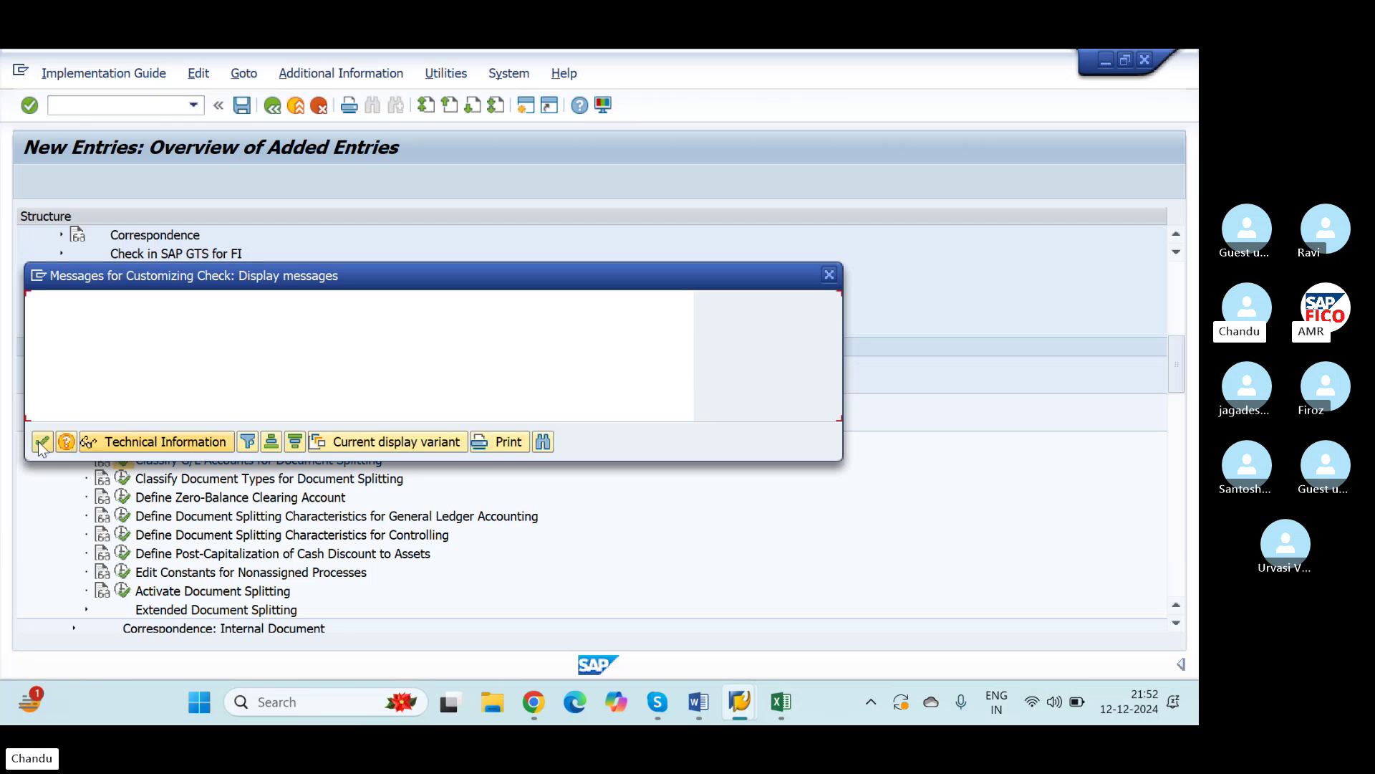
pyautogui.click(41, 442)
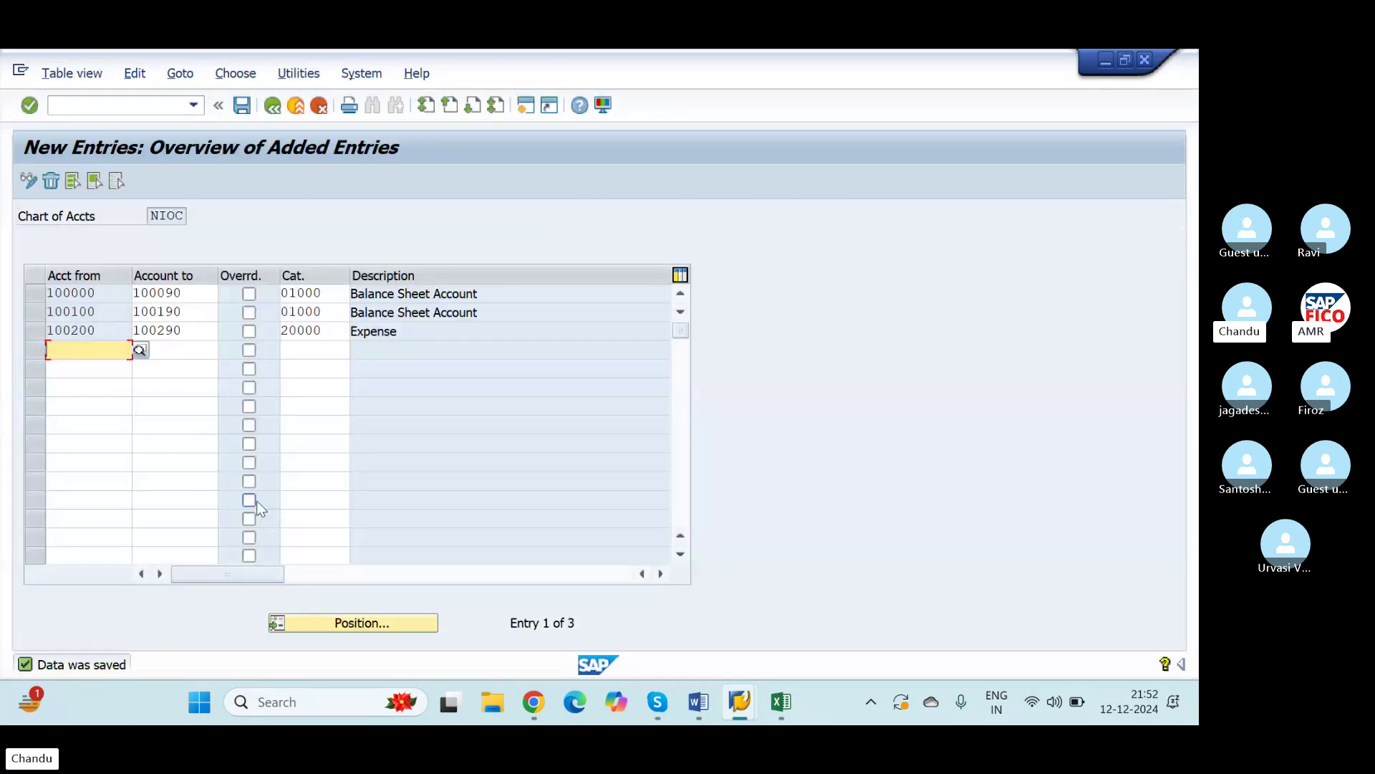
# Copy the ranges 100300–100390, 100400–100490 and 100500–100590 from the Excel sheet into the next three entries in SAP
pyautogui.hotkey('alt', 'Tab')
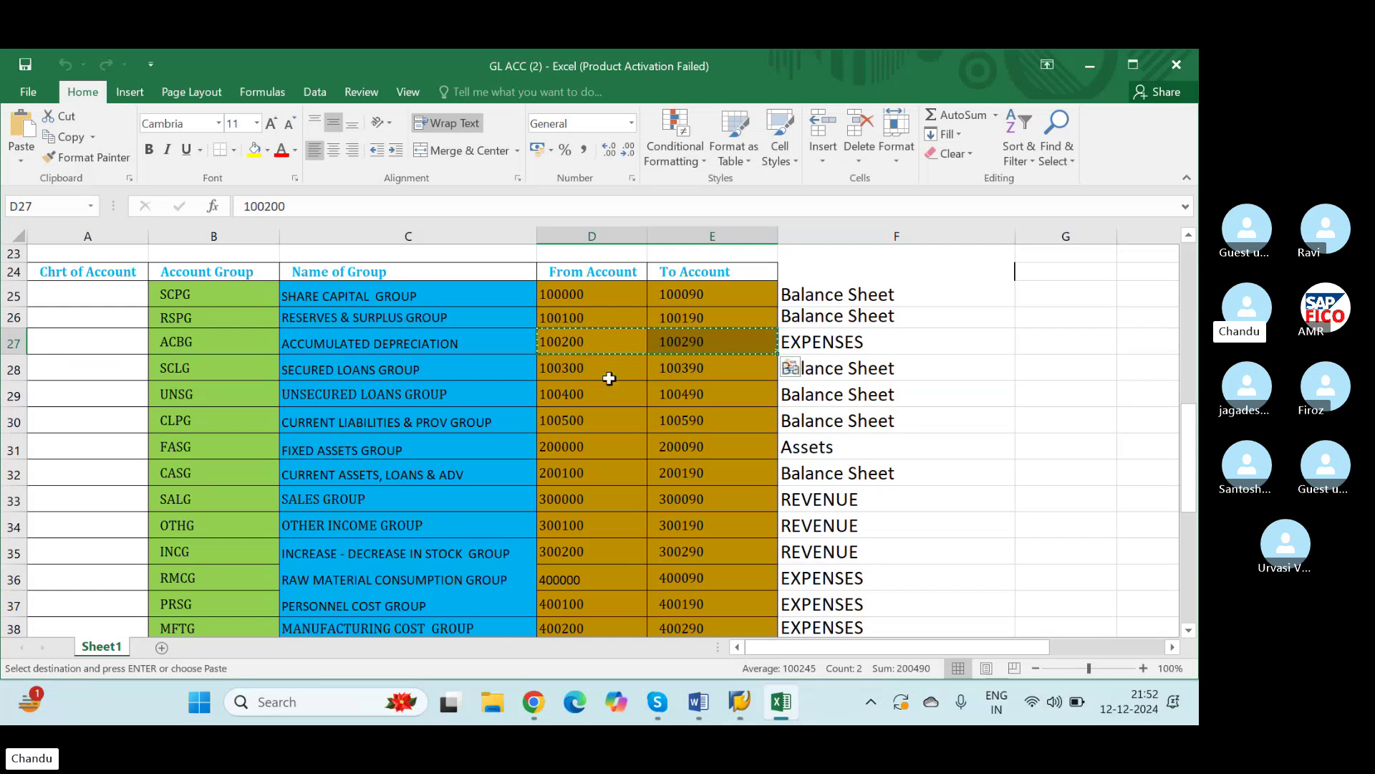
pyautogui.click(560, 367)
pyautogui.moveTo(637, 372); pyautogui.dragTo(719, 427)
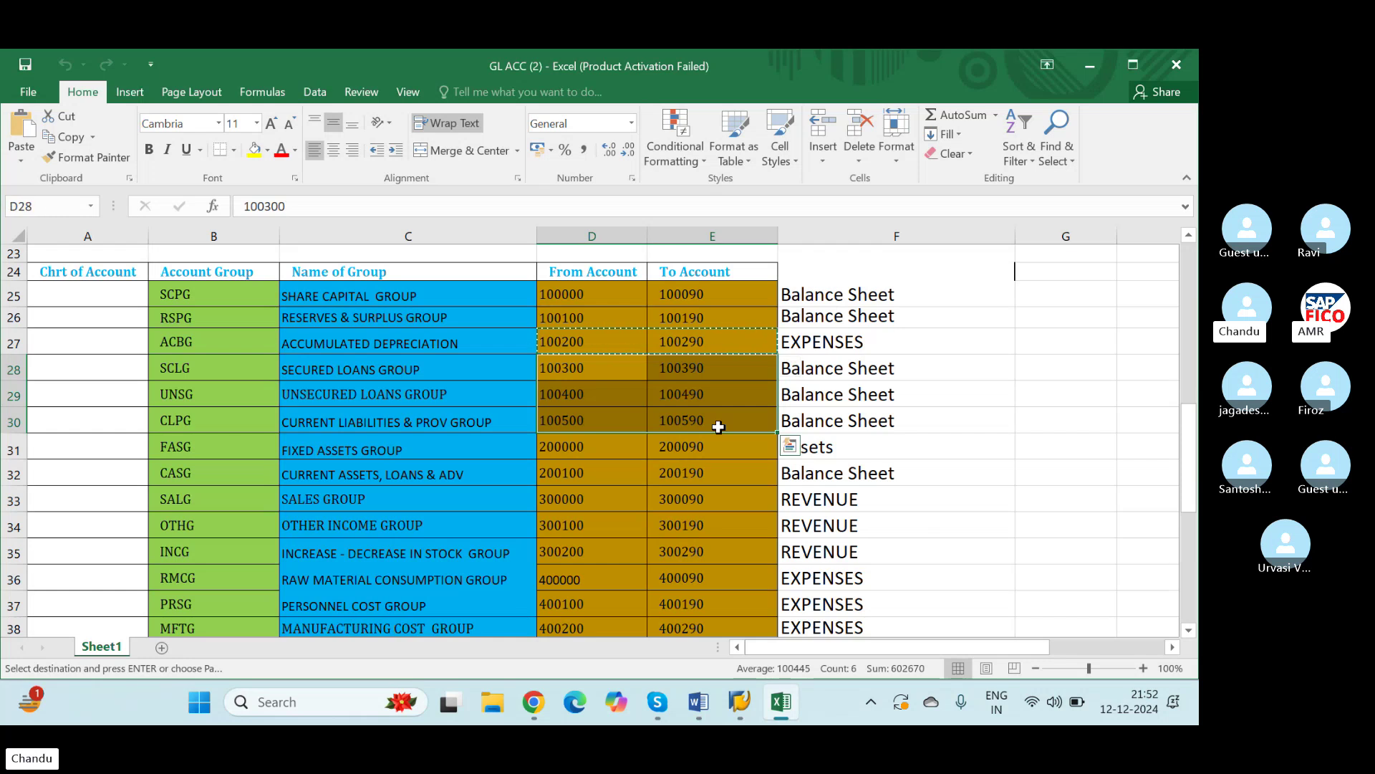
pyautogui.hotkey('ctrl', 'q')
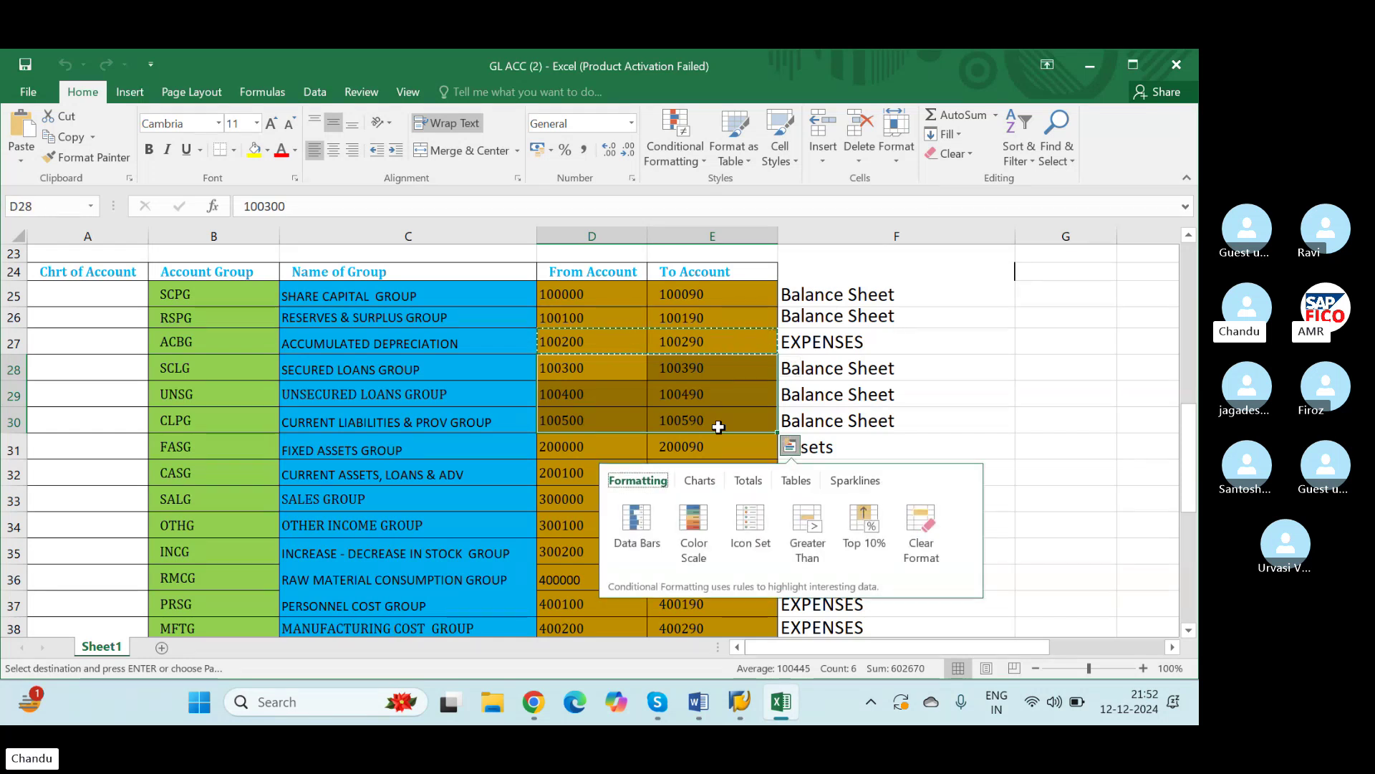
pyautogui.moveTo(573, 367); pyautogui.dragTo(648, 390)
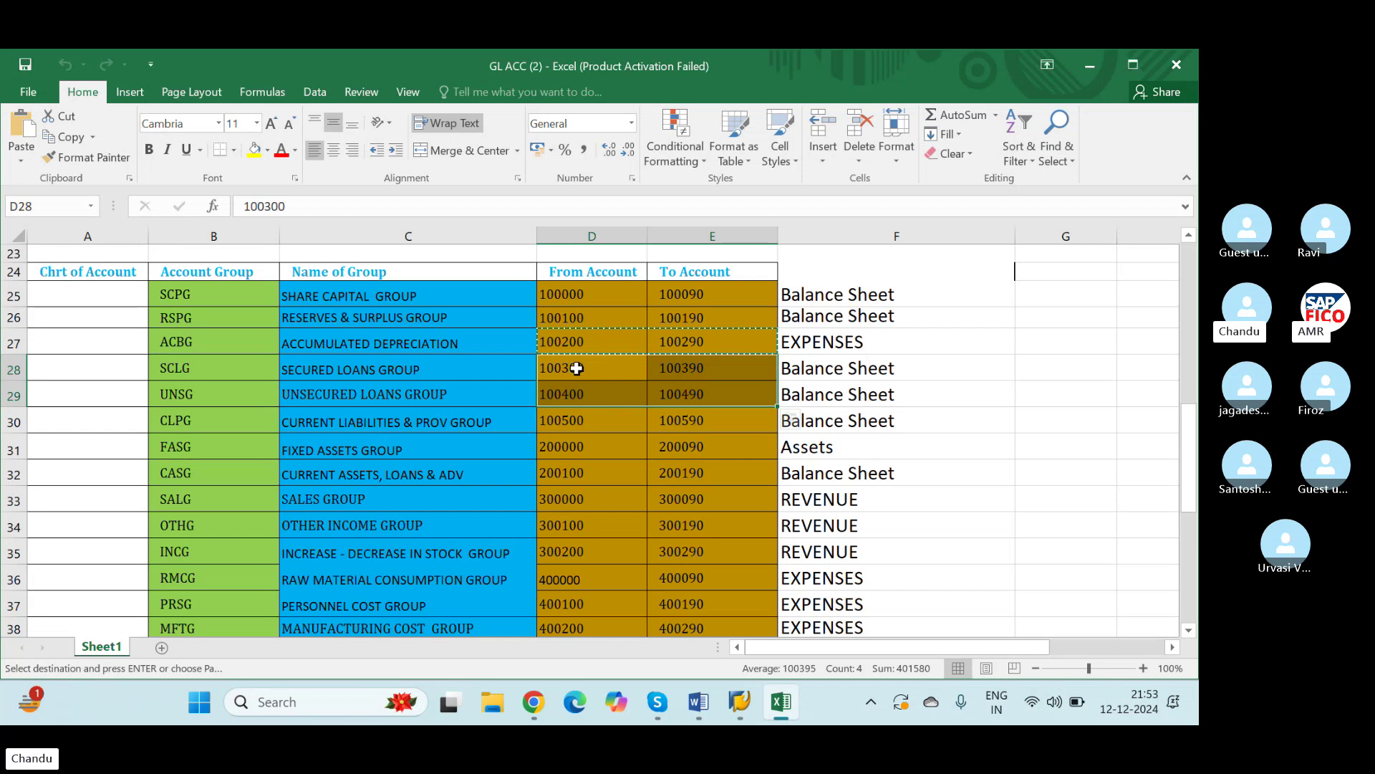
pyautogui.moveTo(556, 368); pyautogui.dragTo(701, 422)
pyautogui.hotkey('ctrl', 'c')
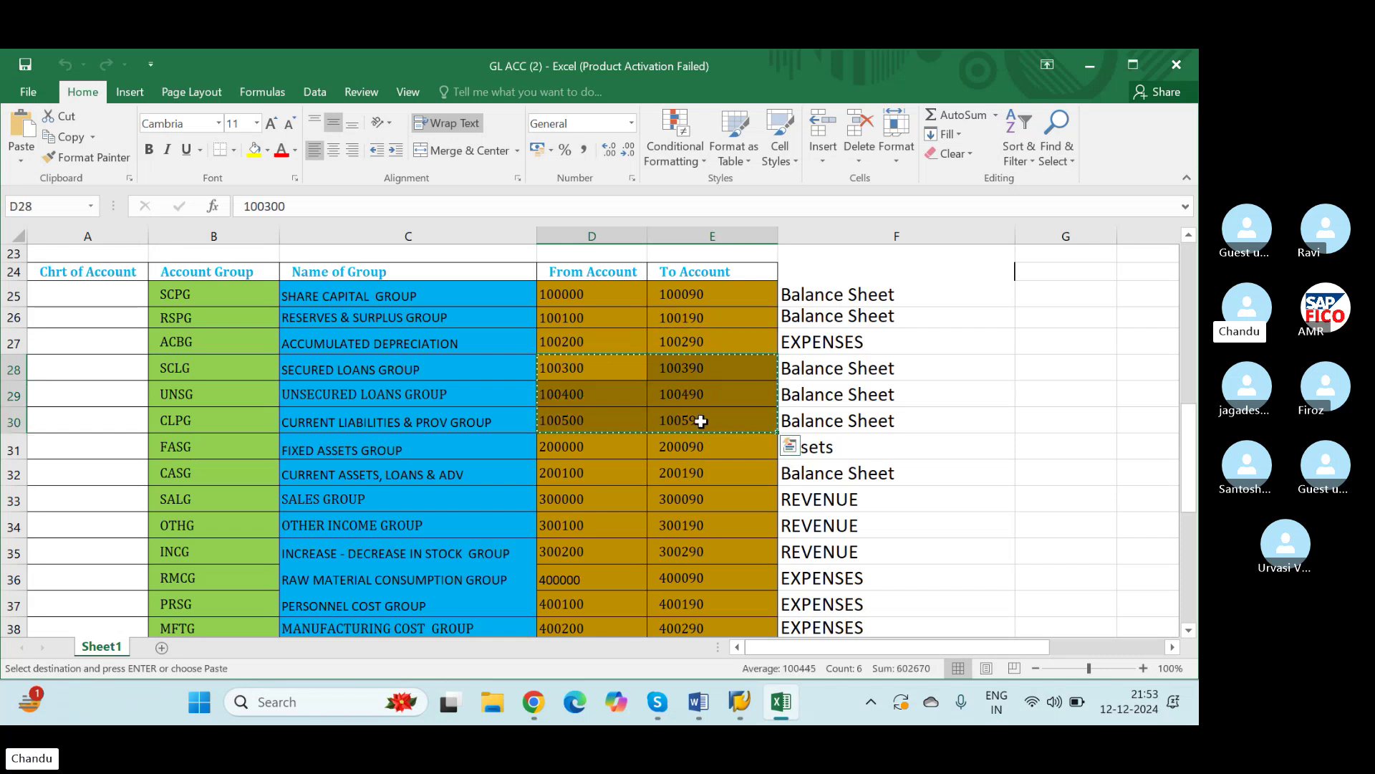
pyautogui.hotkey('alt', 'Tab')
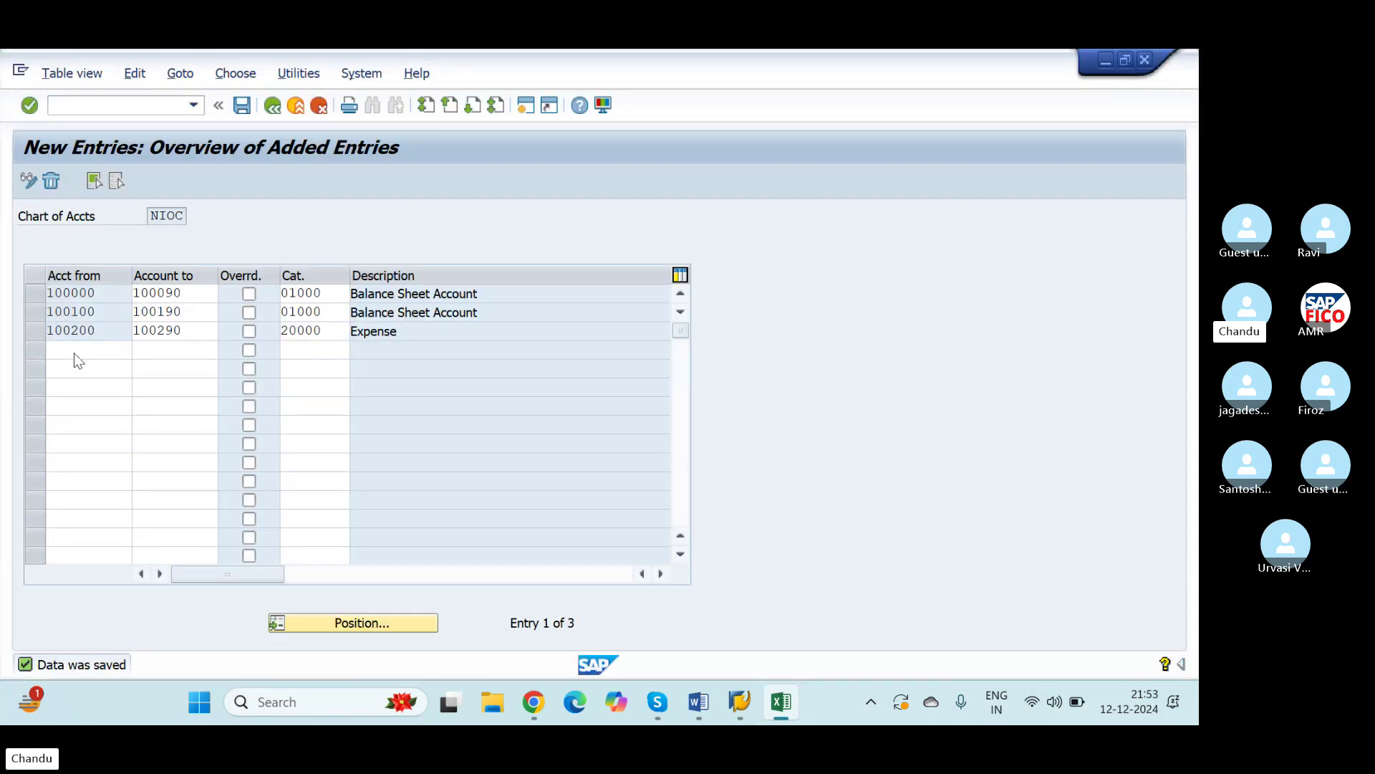
pyautogui.click(75, 351)
pyautogui.hotkey('ctrl', 'v')
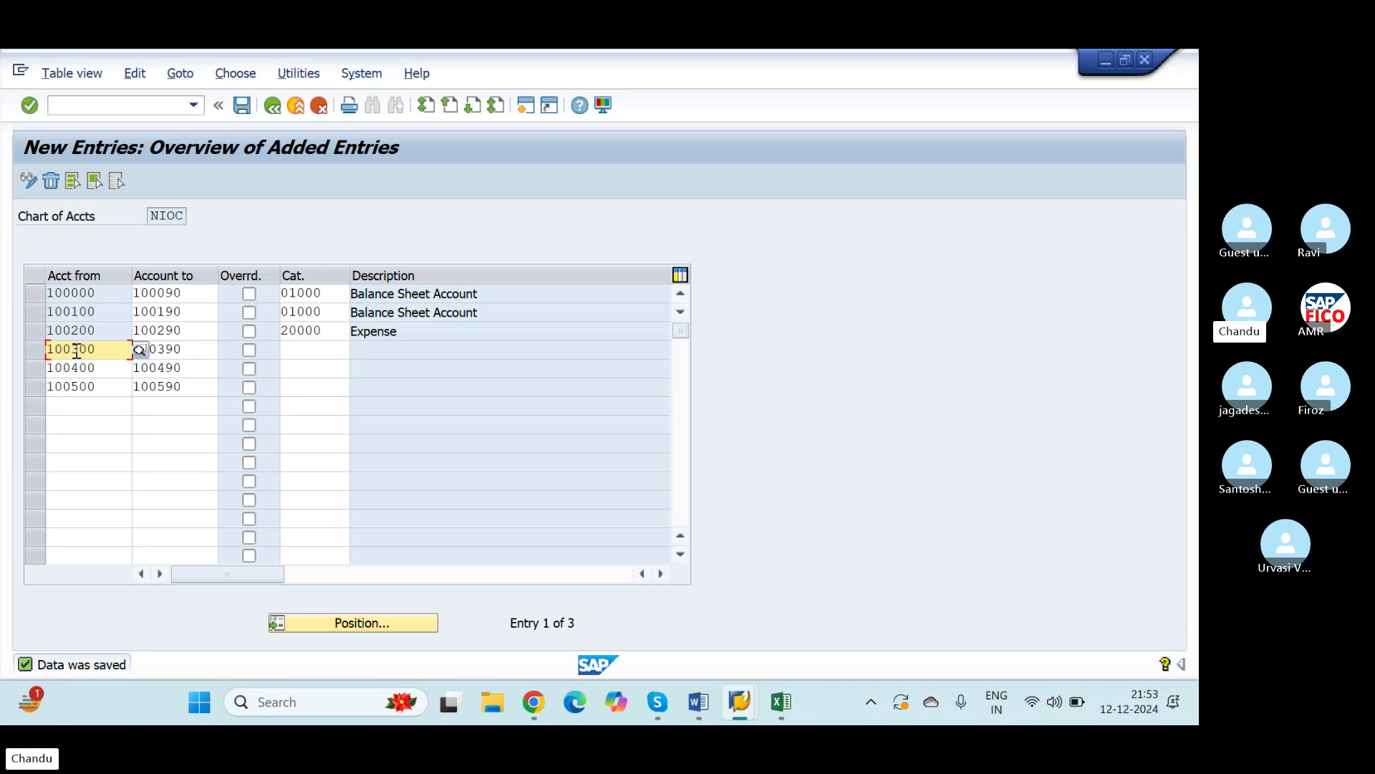
# Assign item category 01000 Balance Sheet Account to the ranges 100300–100390 and 100400–100490
pyautogui.click(327, 347)
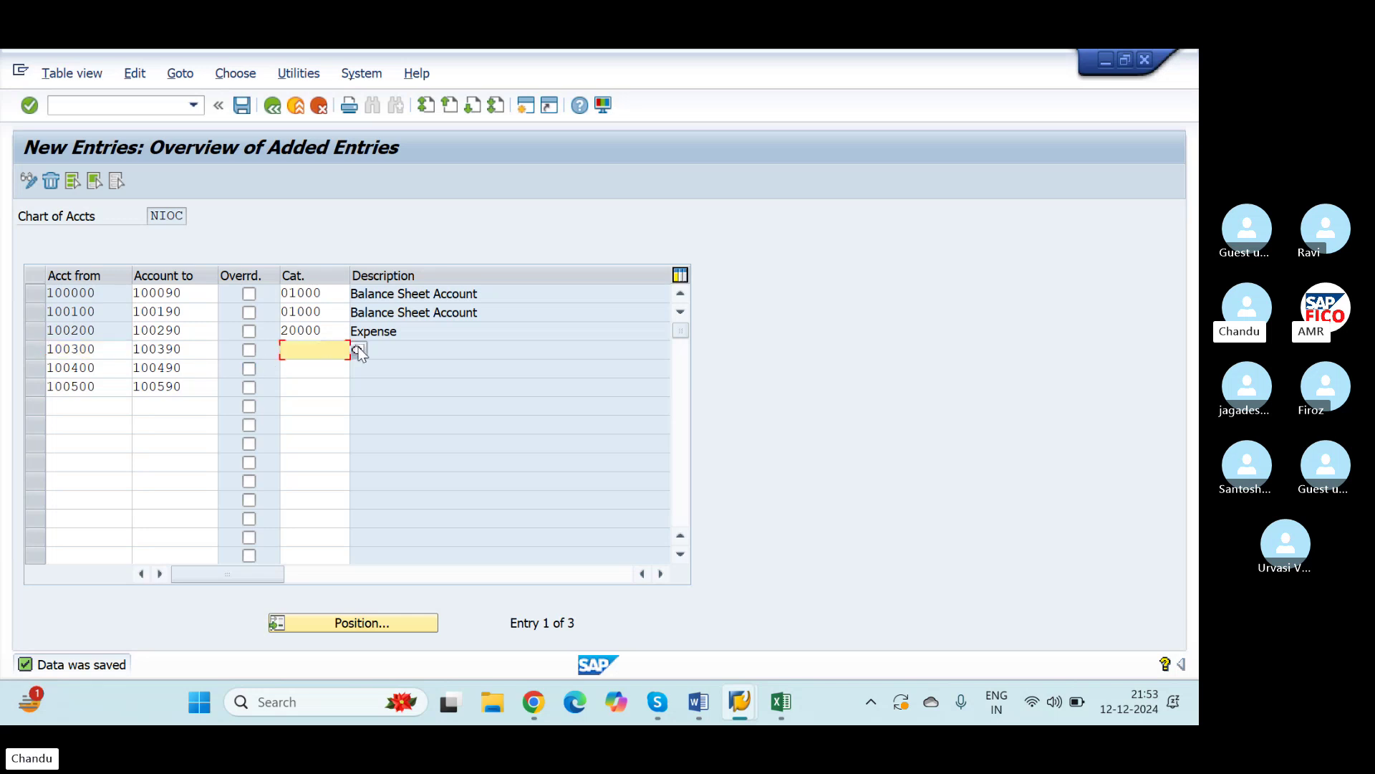
pyautogui.click(358, 349)
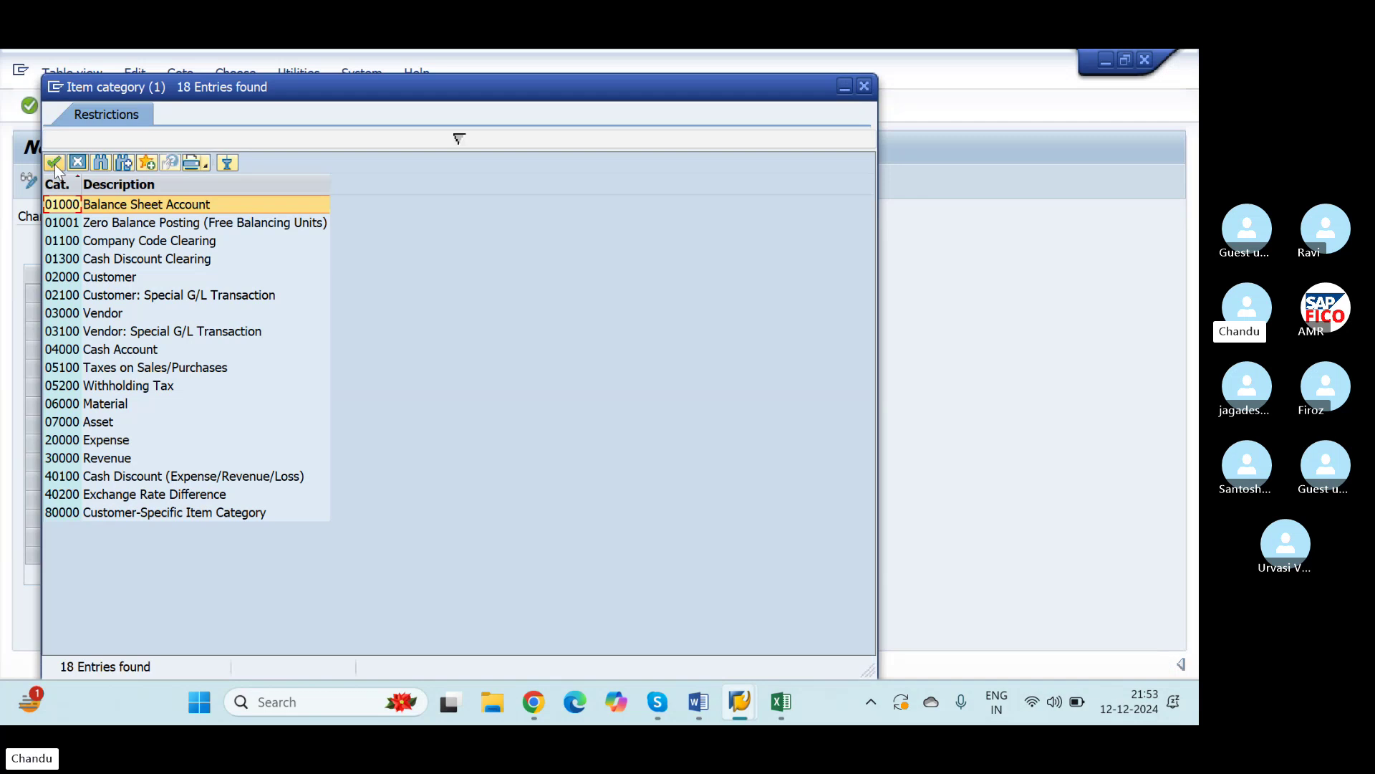
pyautogui.click(53, 162)
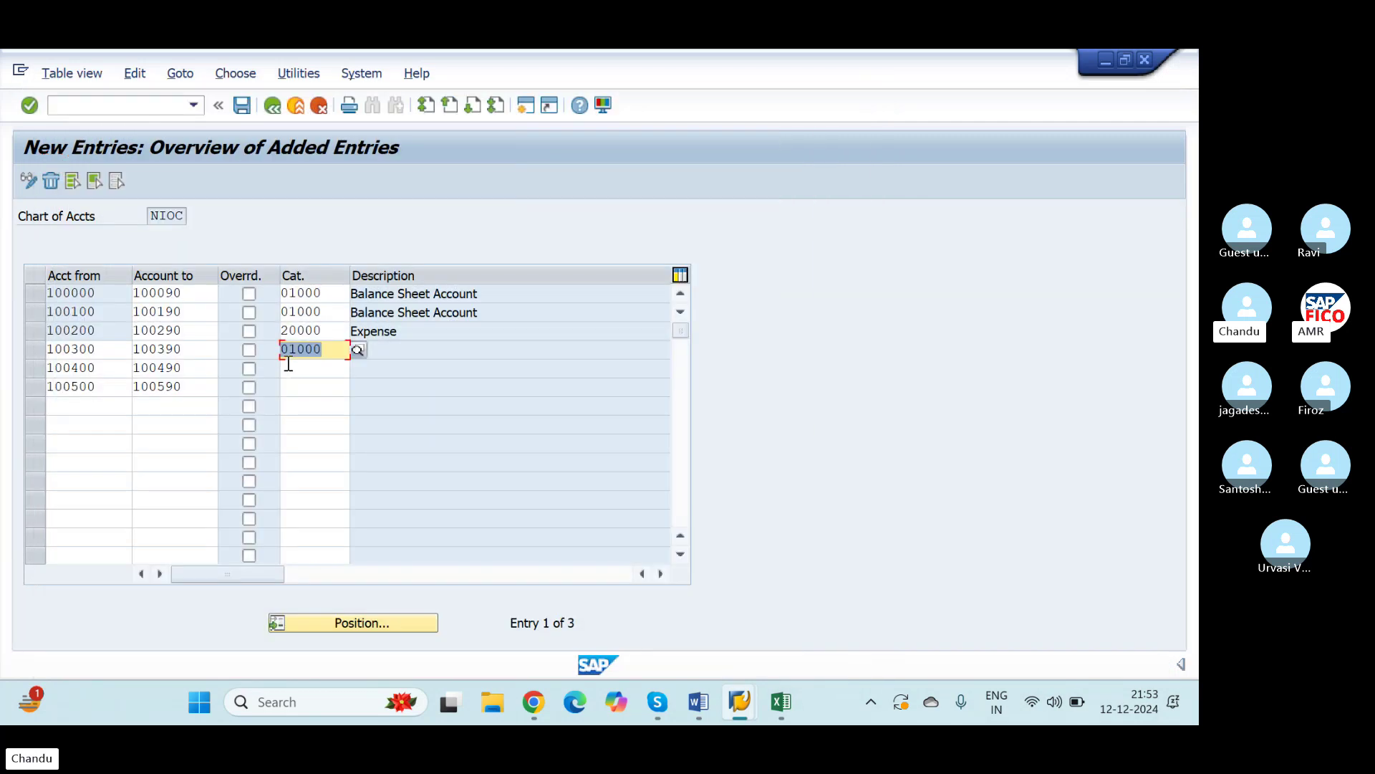
pyautogui.click(317, 369)
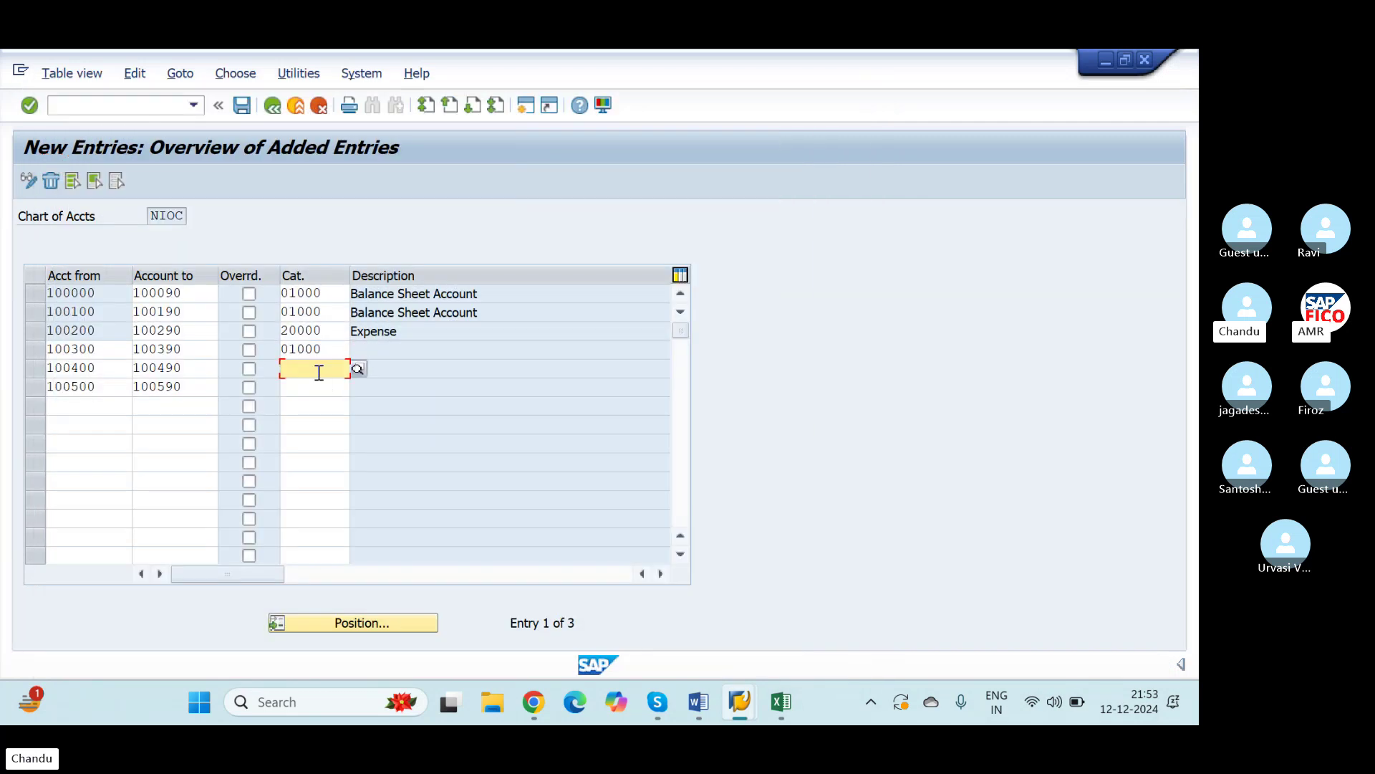
pyautogui.write('01')
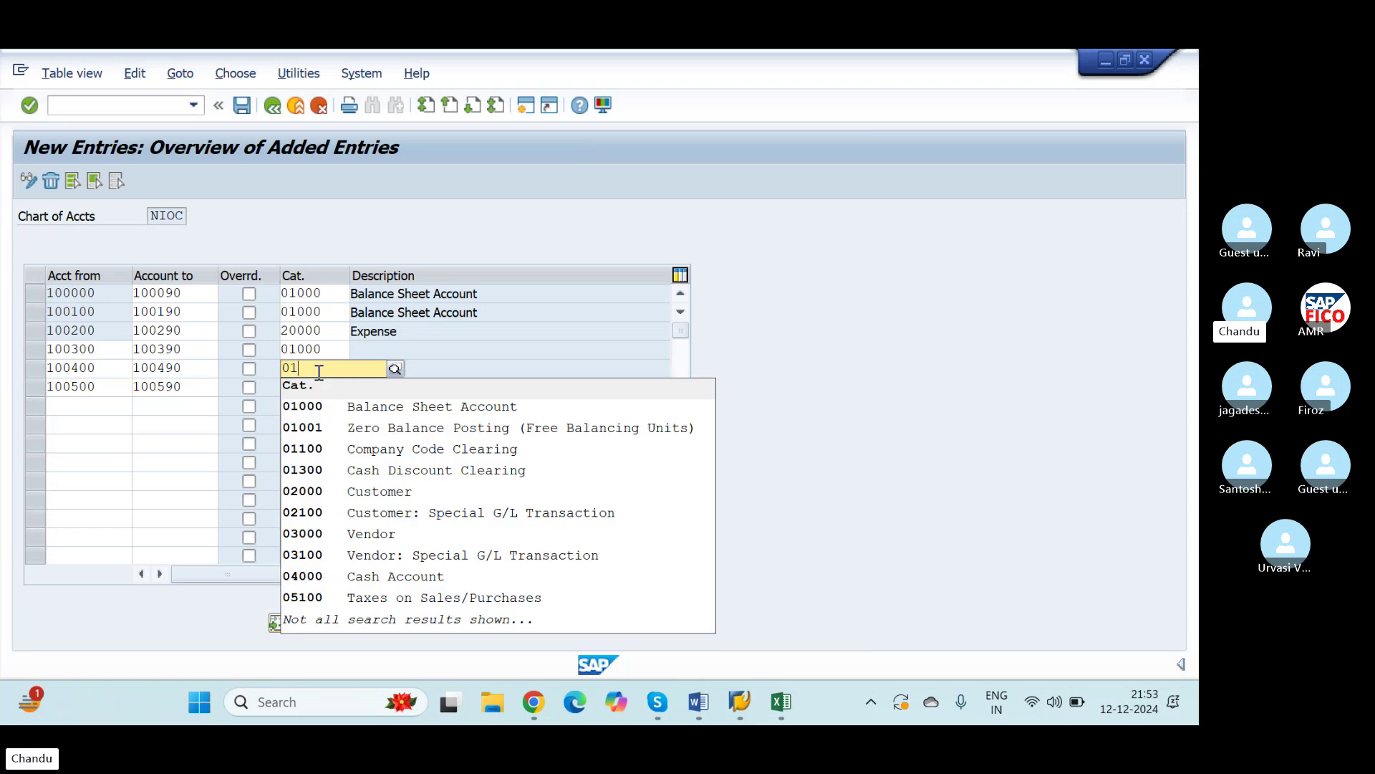
pyautogui.write('000')
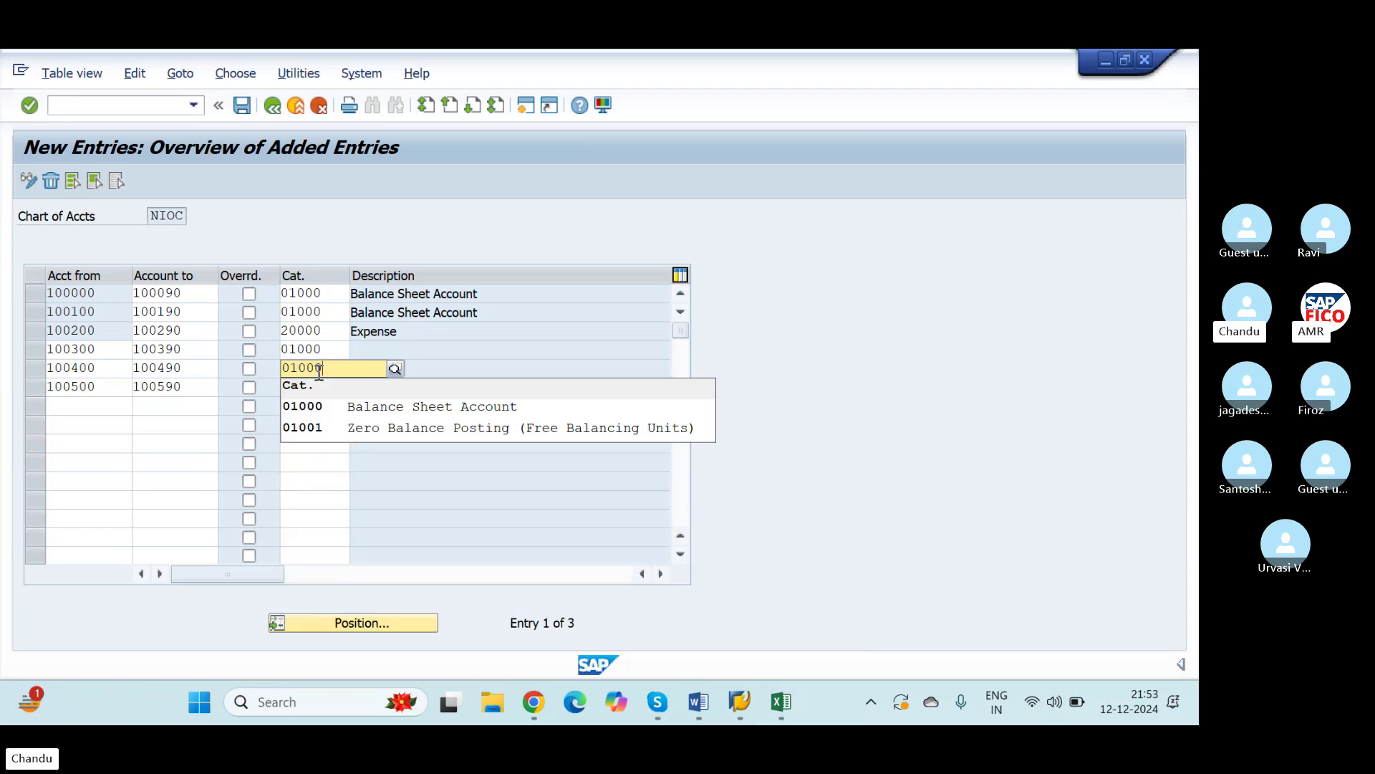
pyautogui.press('Return')
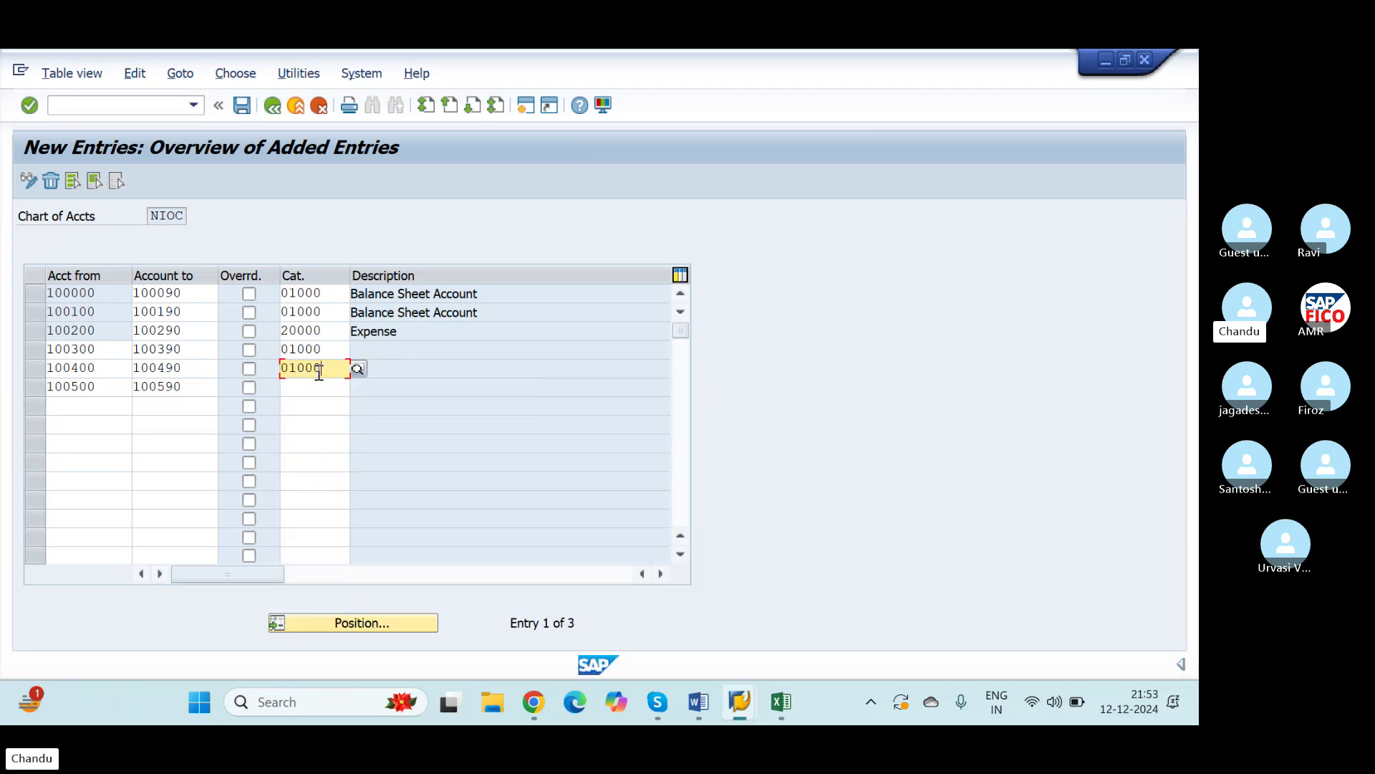
# Assign item category 01000 to the range 100500–100590 and save the entries, accepting the customizing check messages
pyautogui.click(329, 388)
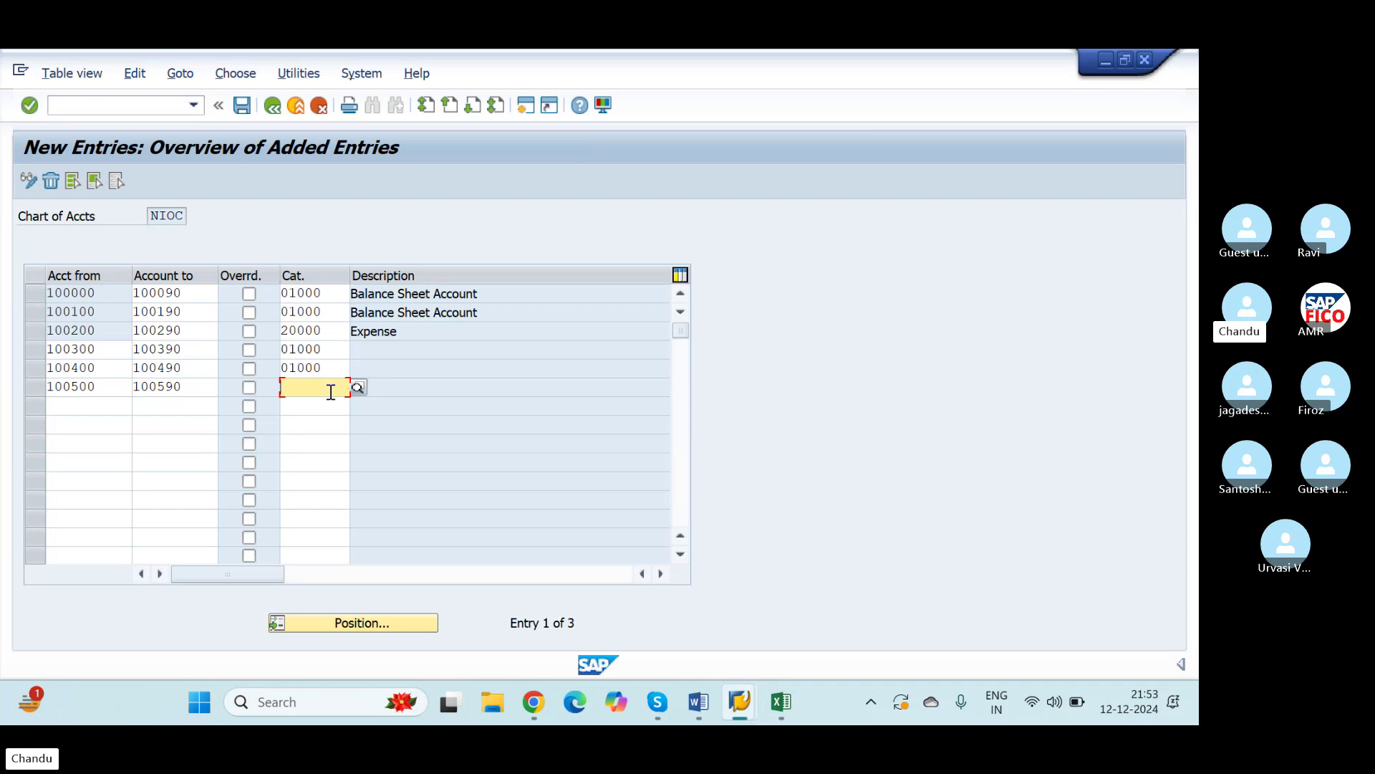
pyautogui.write('0100')
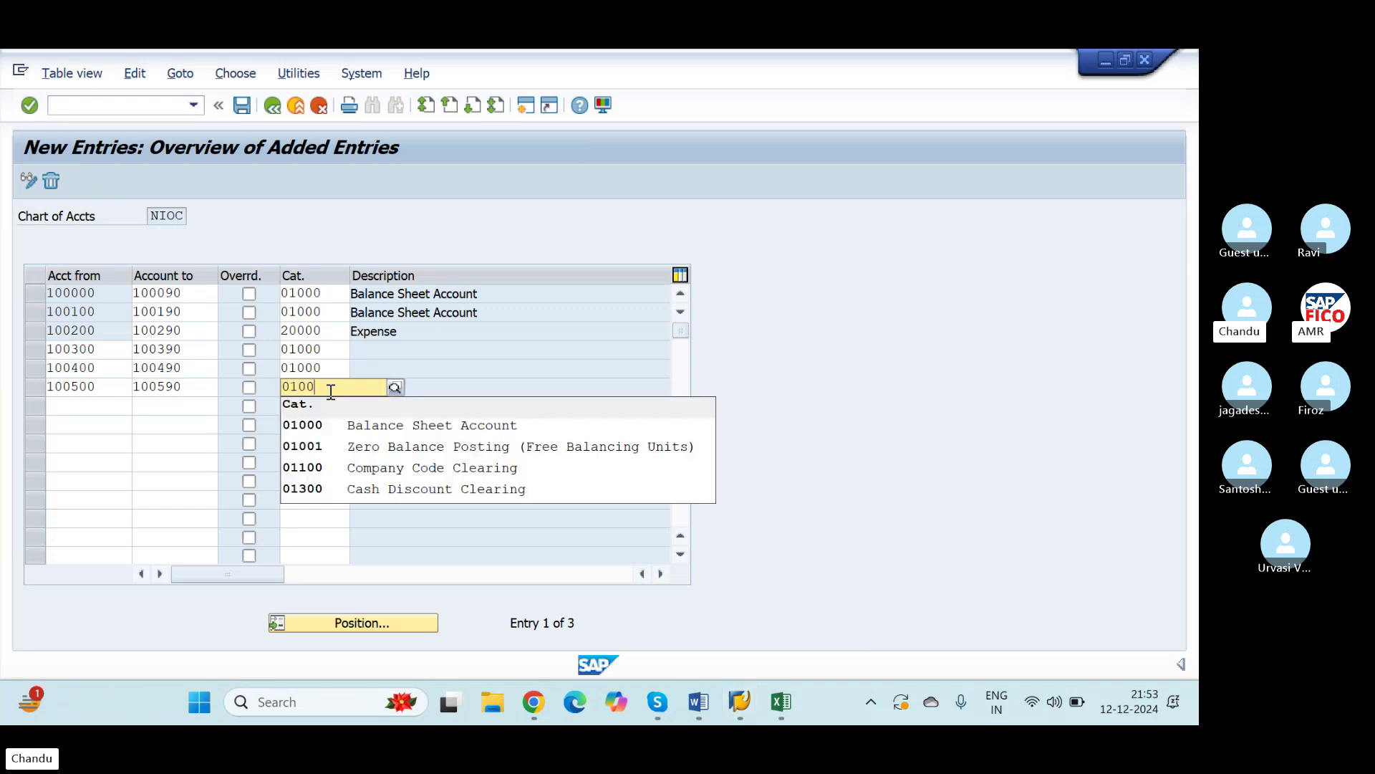
pyautogui.write('0')
pyautogui.press('Return')
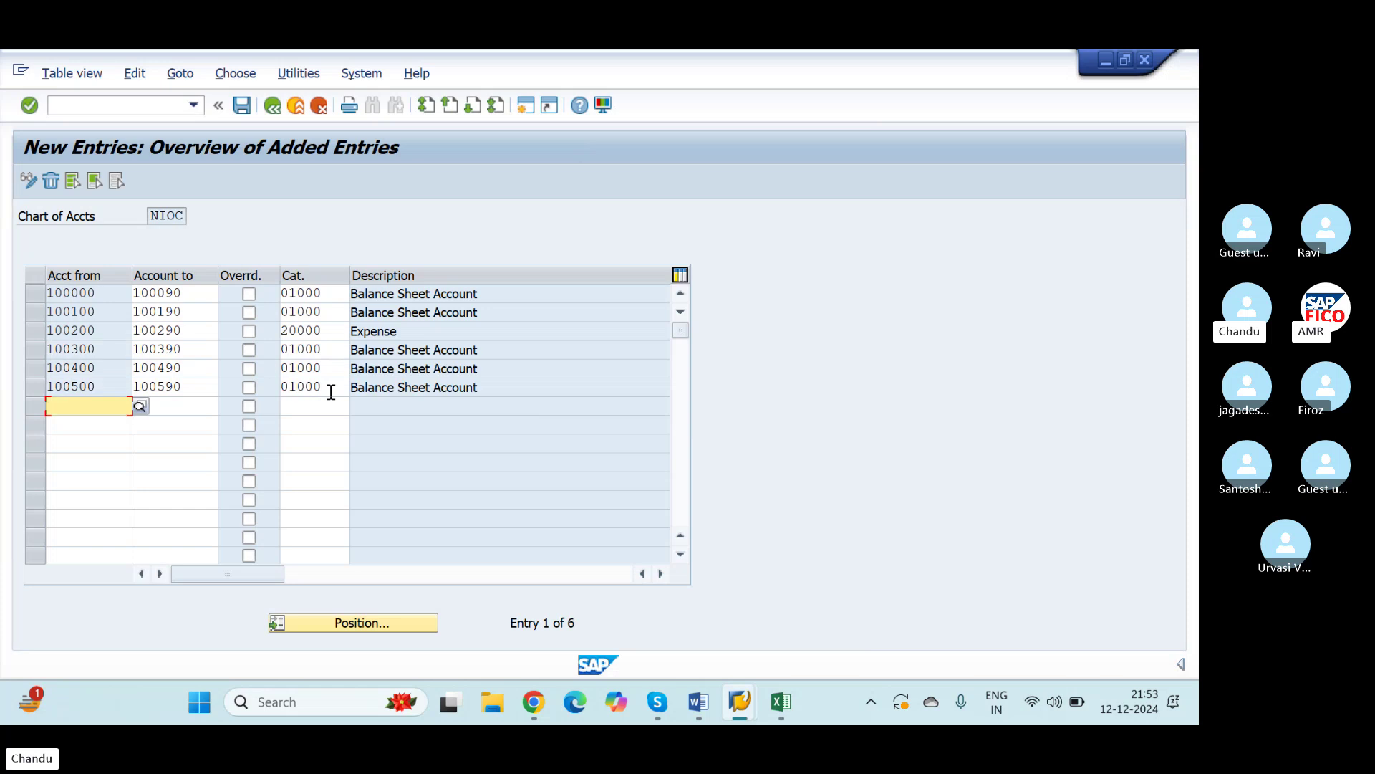
pyautogui.click(242, 106)
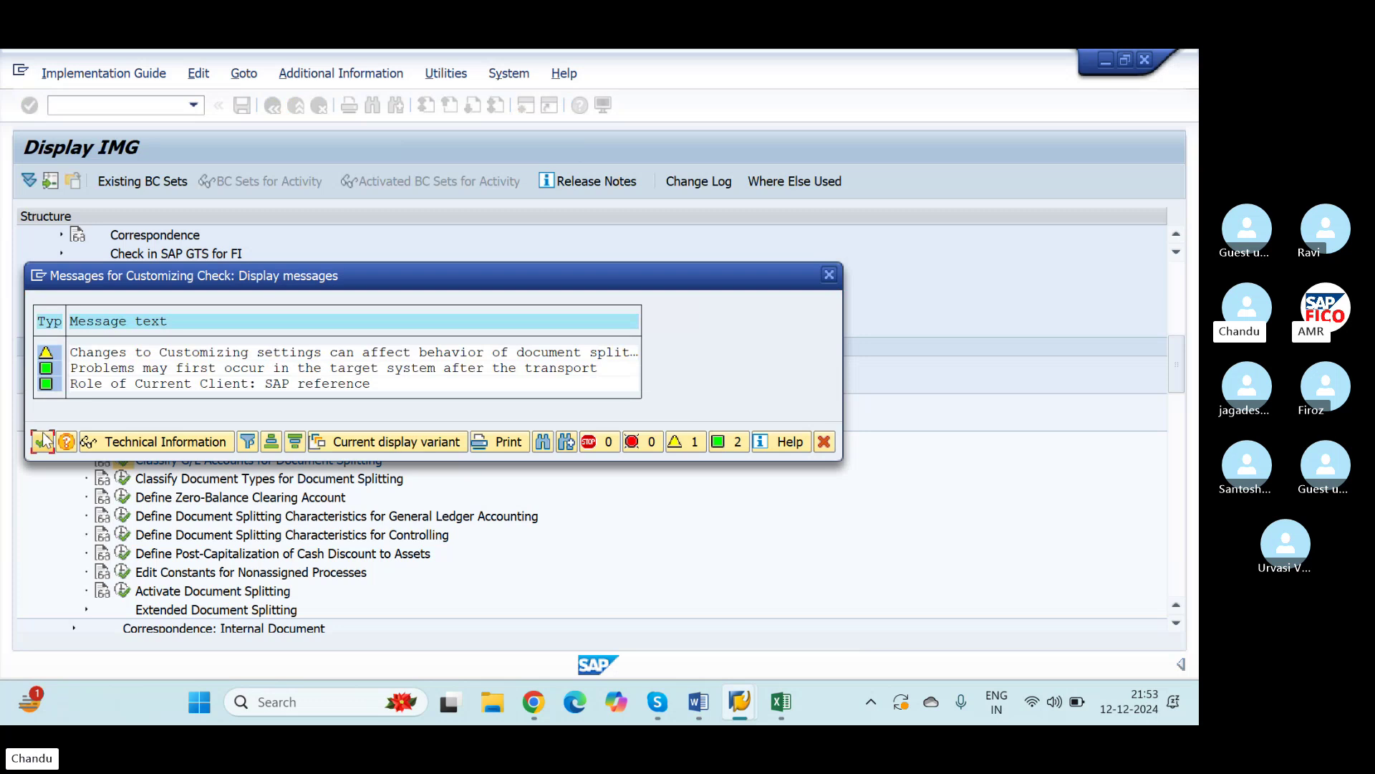
pyautogui.click(43, 441)
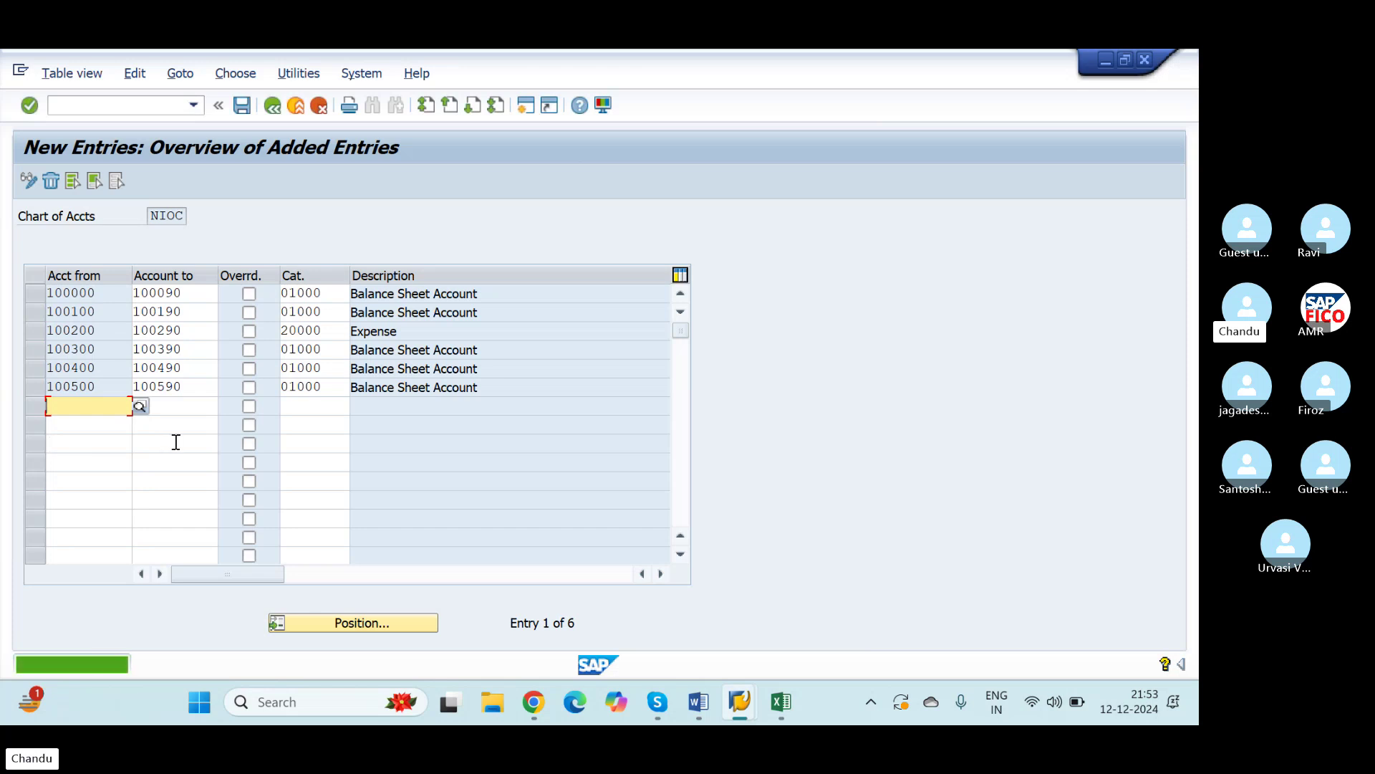
# Copy the Fixed Assets Group range 200000–200090 from the Excel sheet into the next empty entry in SAP
pyautogui.hotkey('alt', 'Tab')
pyautogui.scroll(-5, 565, 479)
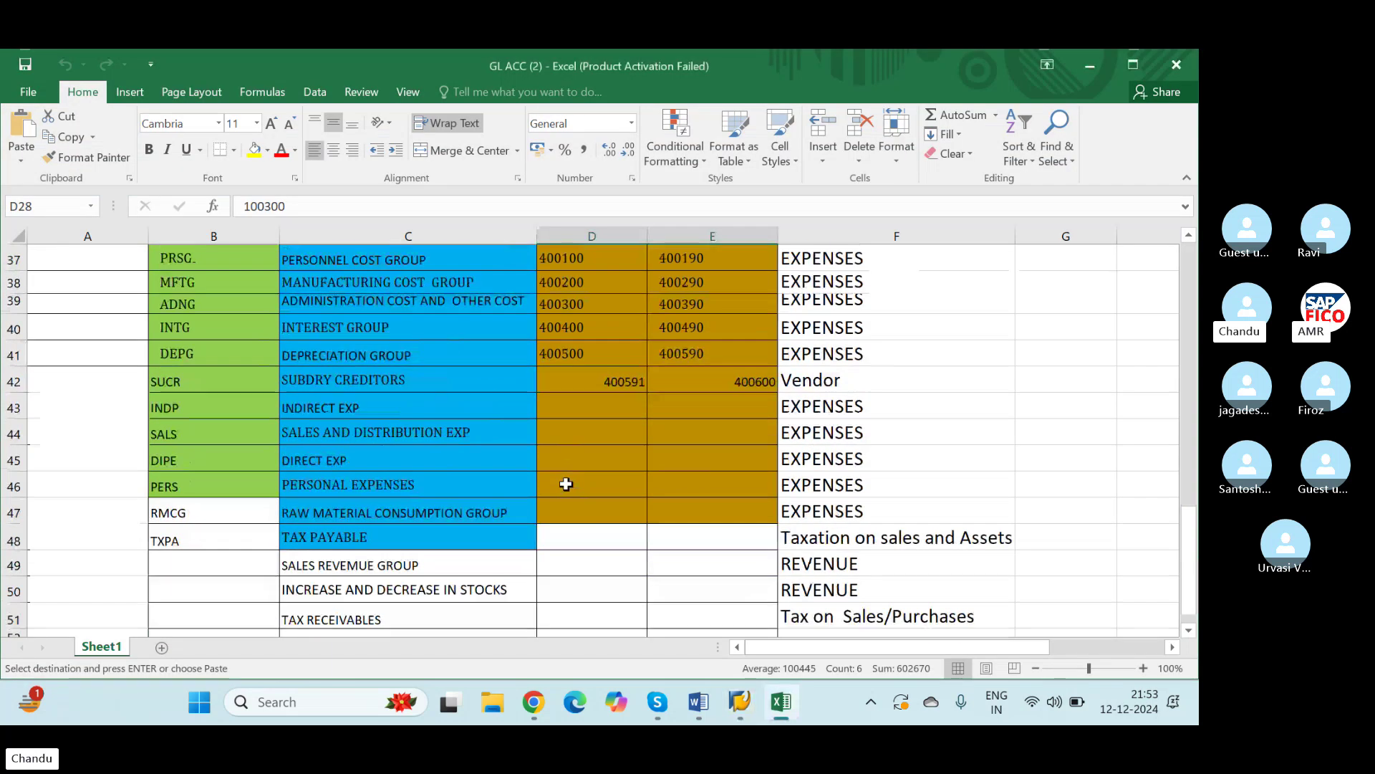
pyautogui.scroll(3, 559, 481)
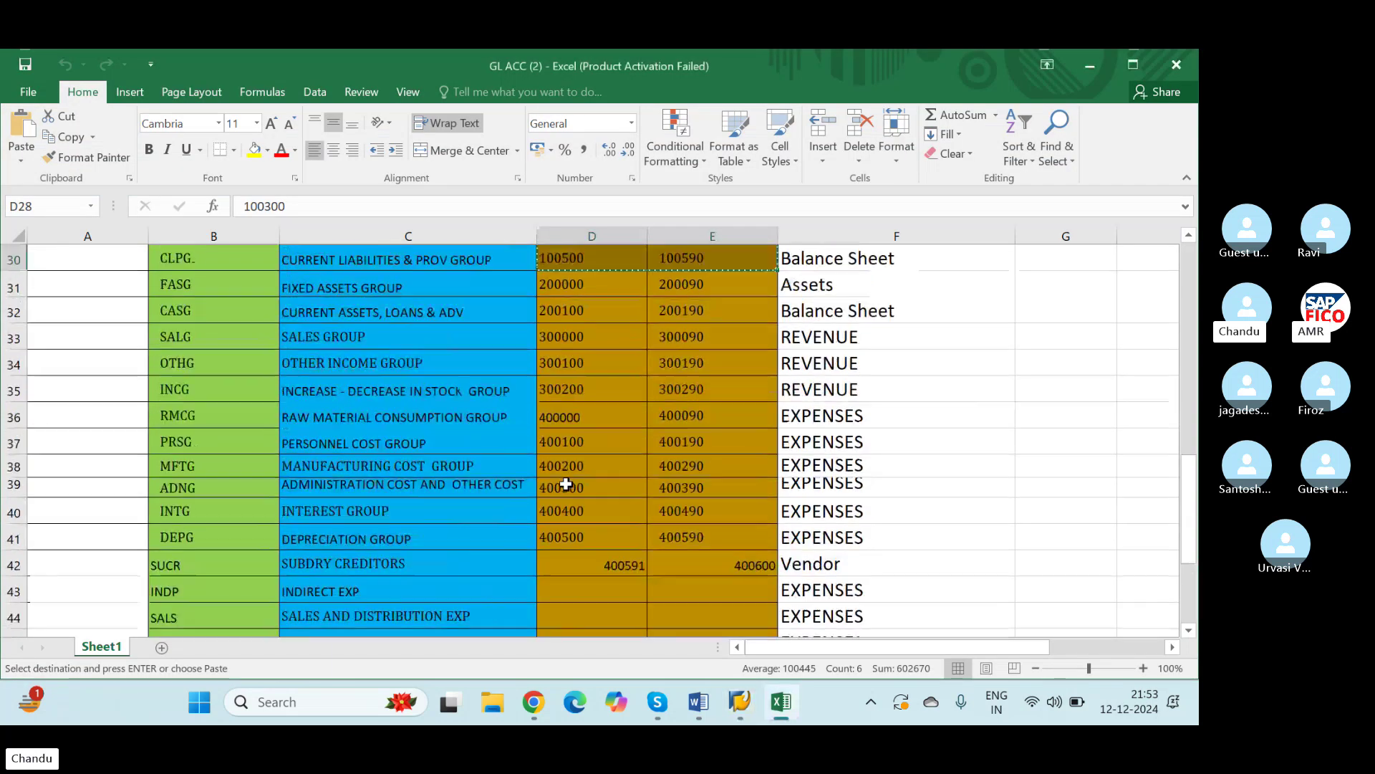
pyautogui.click(566, 284)
pyautogui.moveTo(567, 283); pyautogui.dragTo(712, 281)
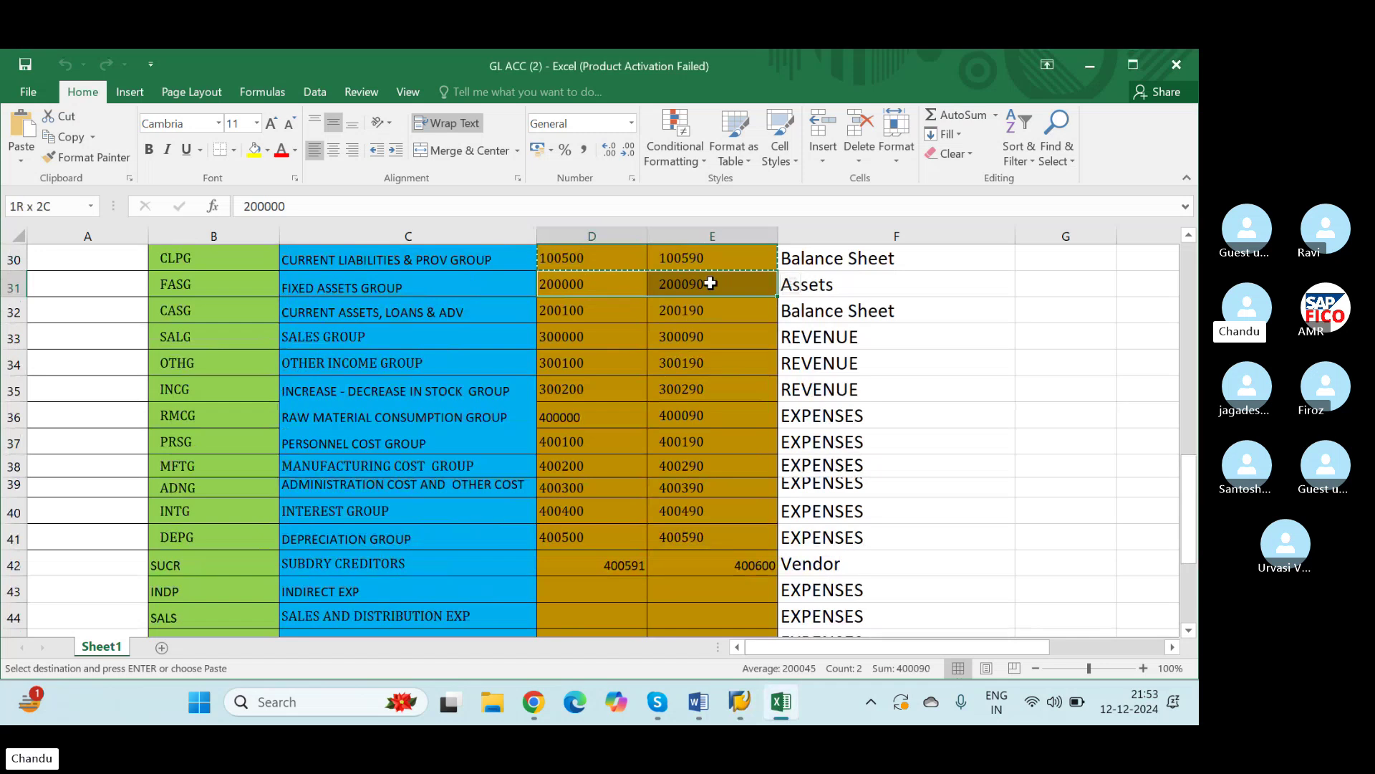
pyautogui.hotkey('ctrl', 'c')
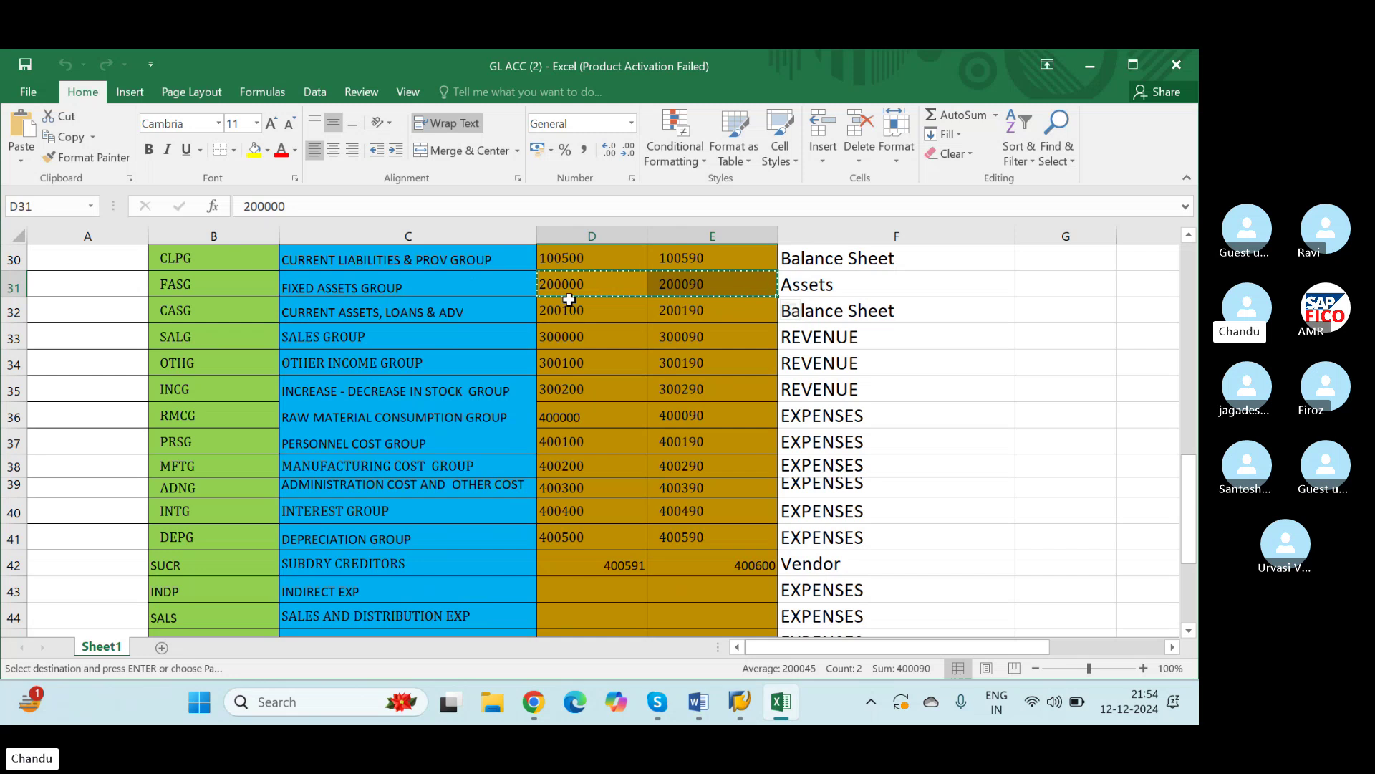
pyautogui.hotkey('alt', 'Tab')
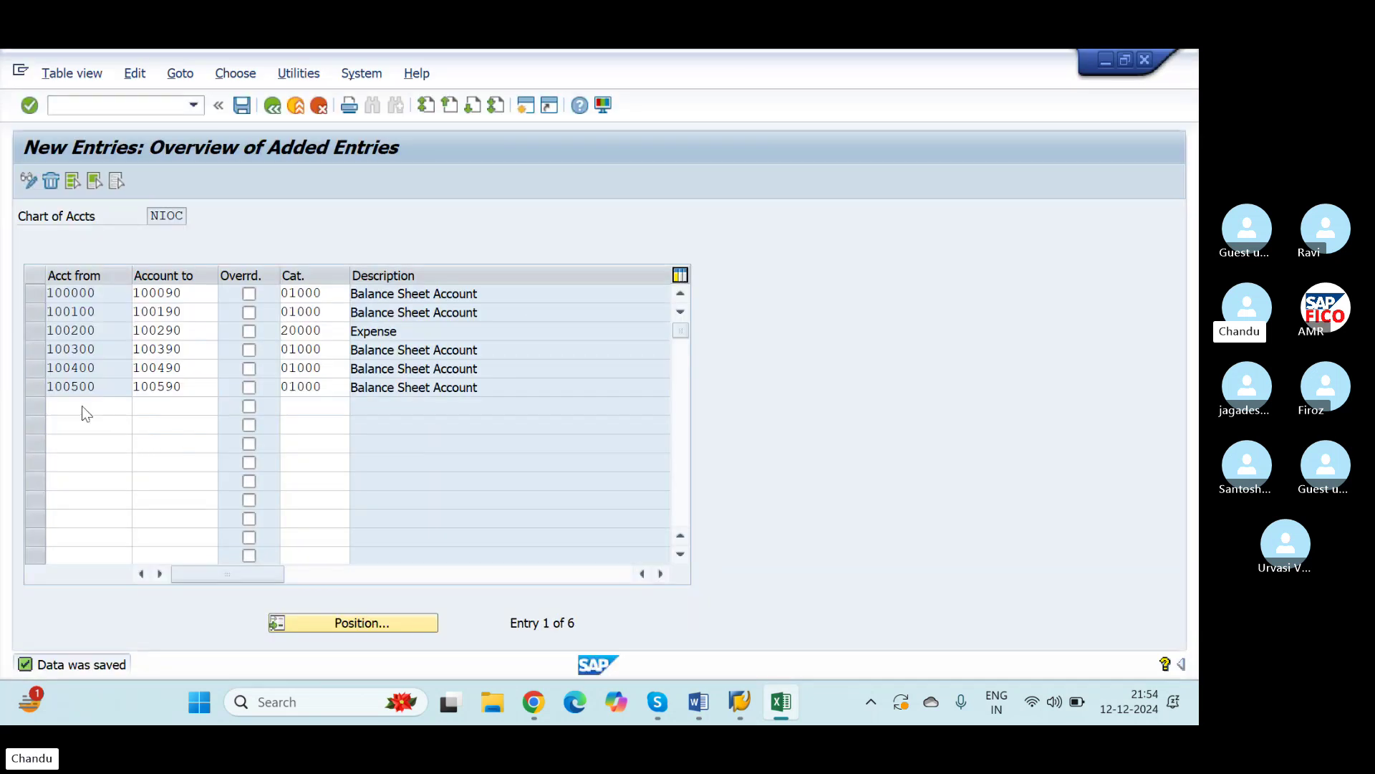
pyautogui.click(83, 406)
pyautogui.hotkey('ctrl', 'v')
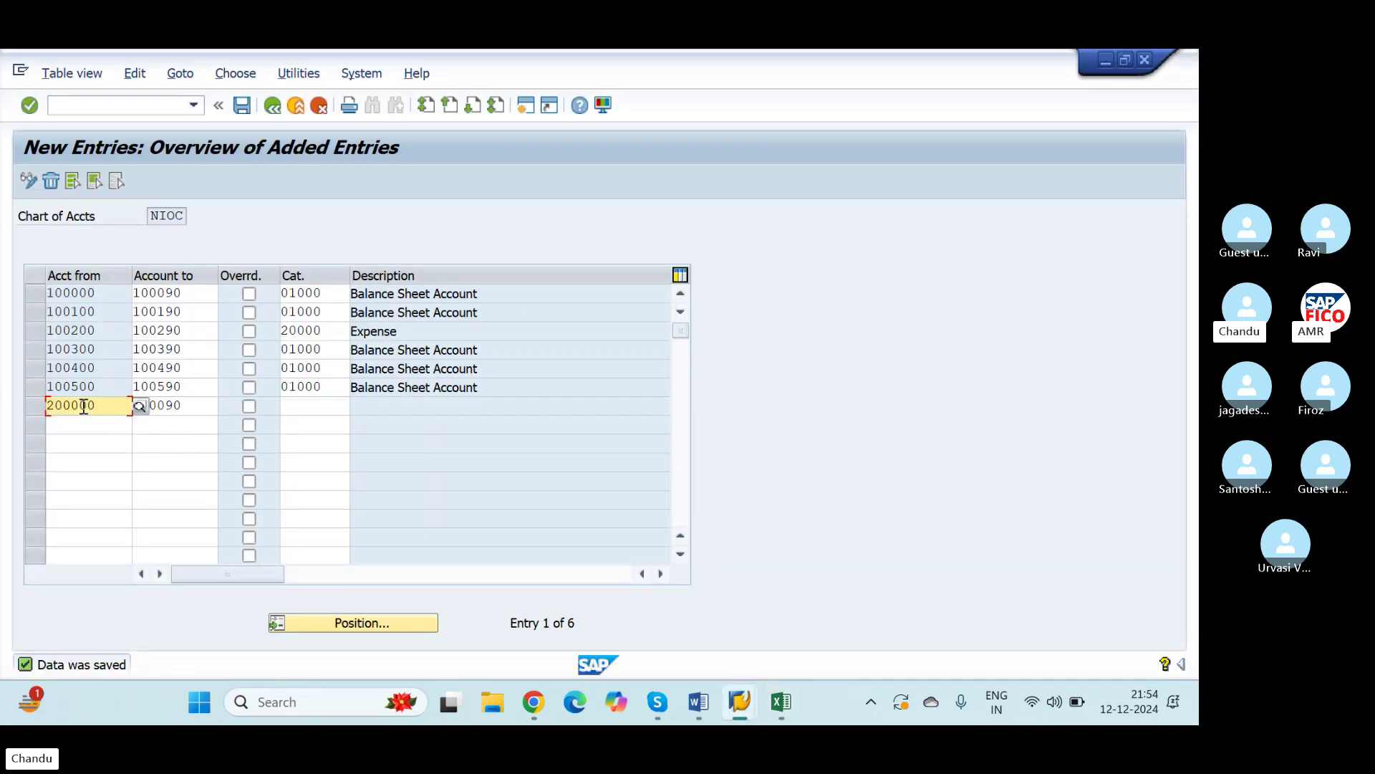
pyautogui.press('Tab')
pyautogui.press('Tab')
pyautogui.press('Tab')
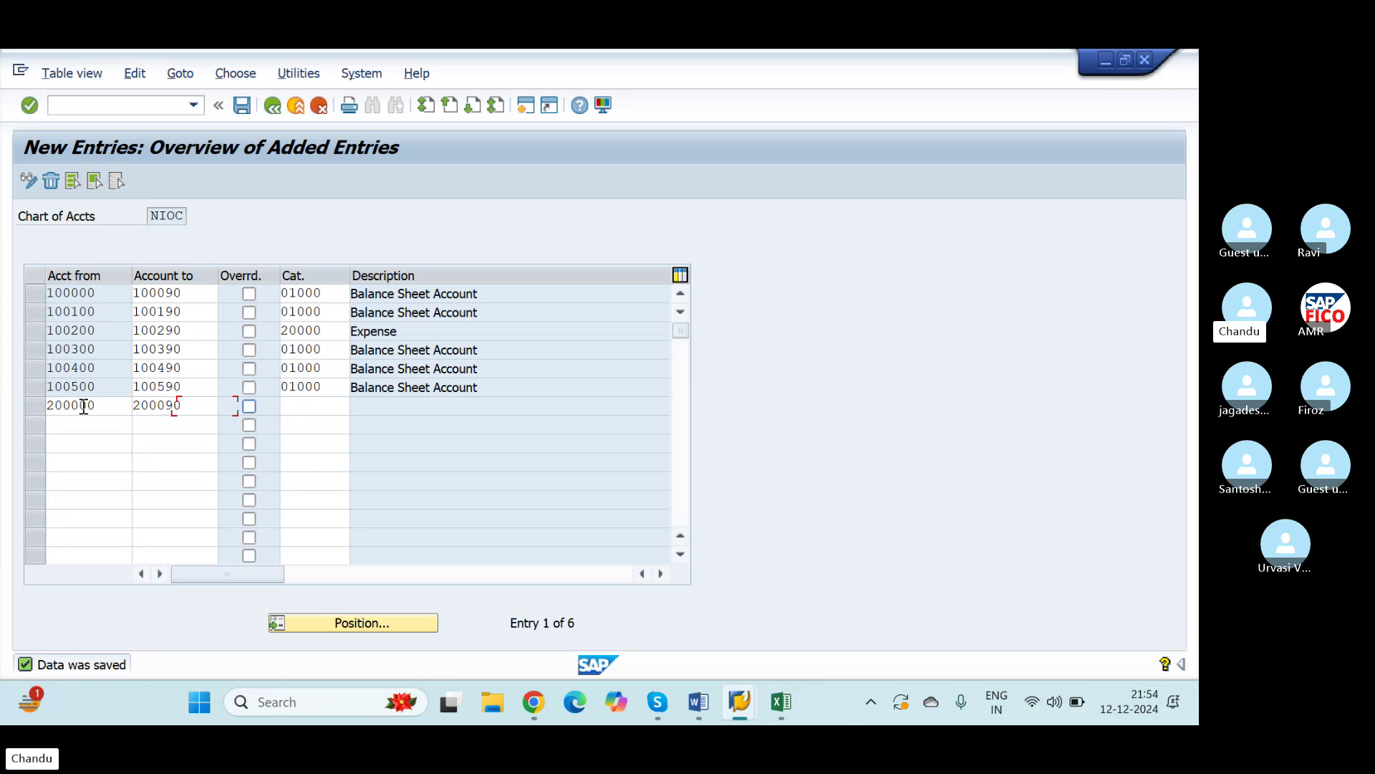
# Check the range's category in Excel, assign 07000 Asset to 200000–200090 in SAP and save, accepting the customizing check messages
pyautogui.hotkey('alt', 'Tab')
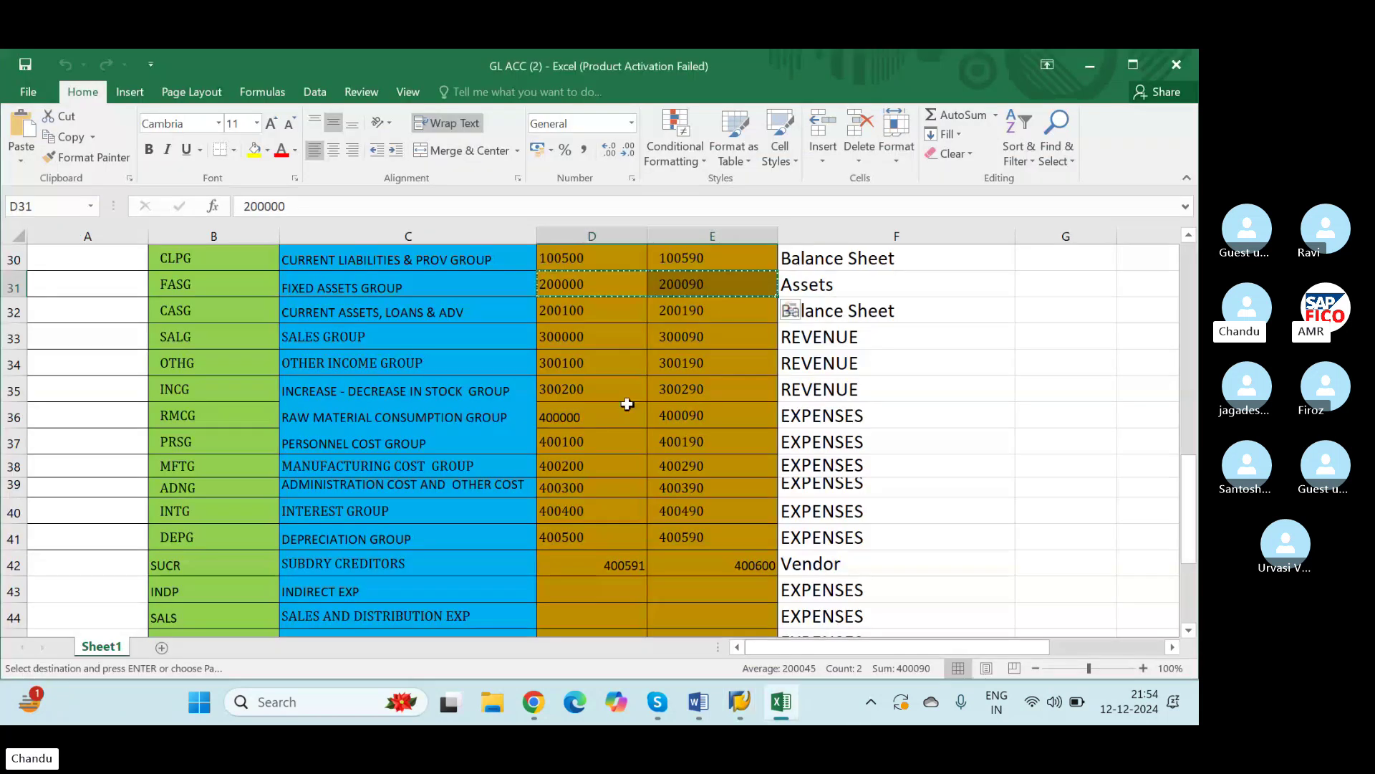
pyautogui.hotkey('alt', 'Tab')
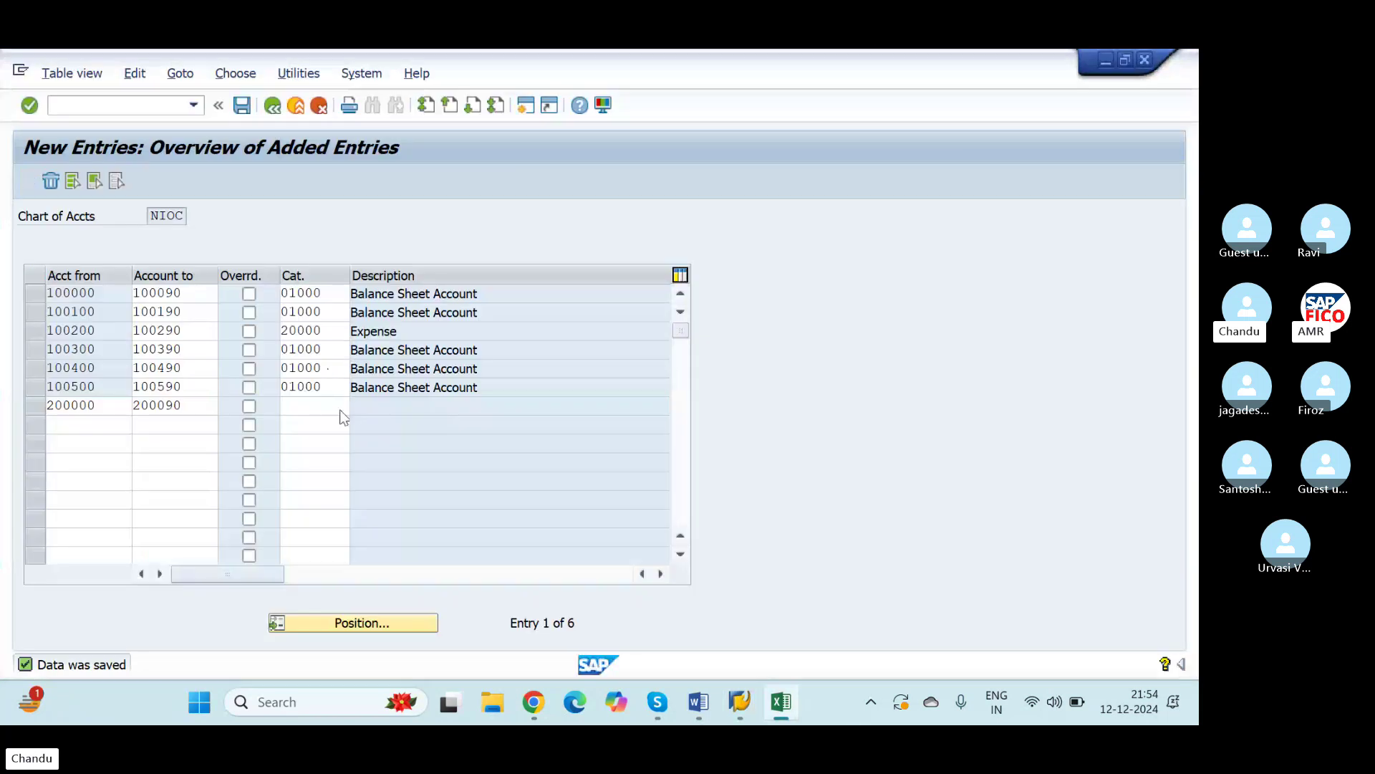
pyautogui.click(347, 406)
pyautogui.click(358, 406)
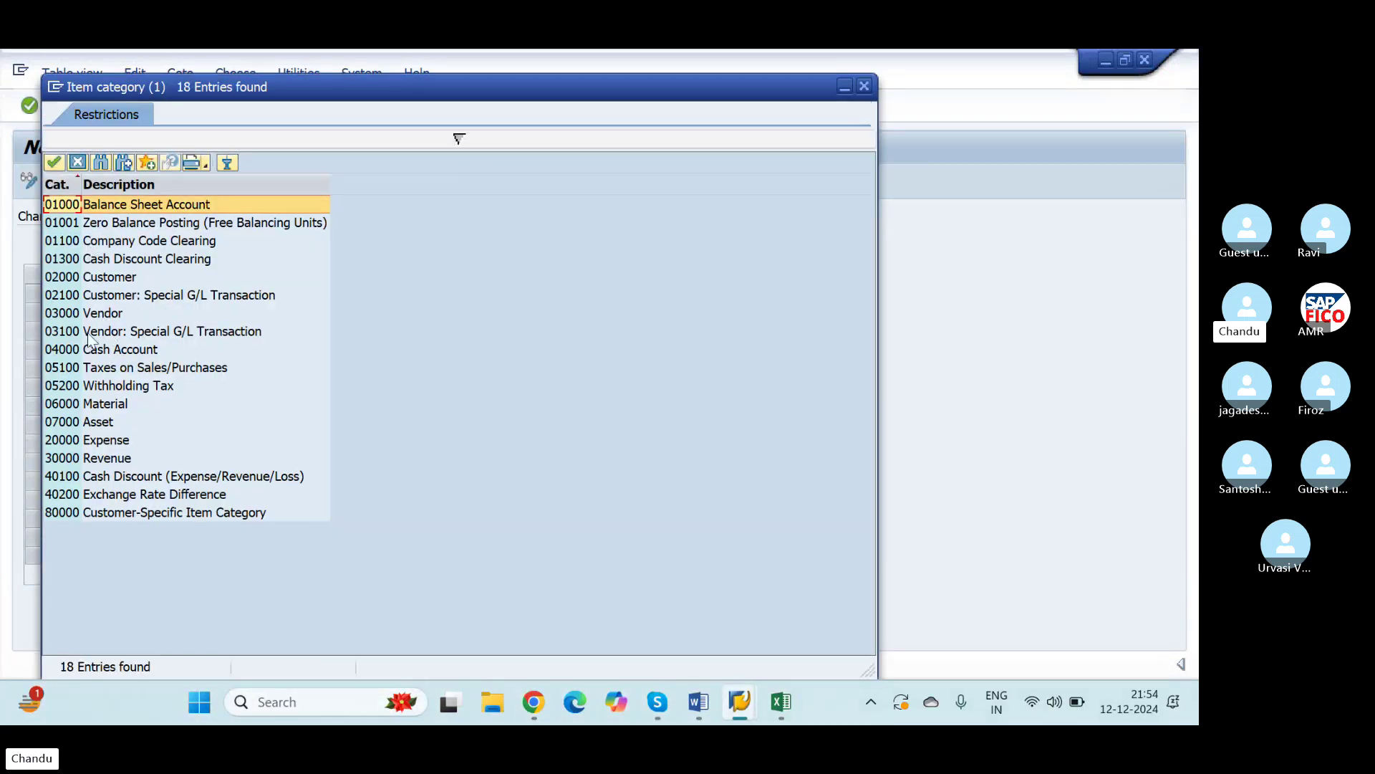
pyautogui.click(61, 424)
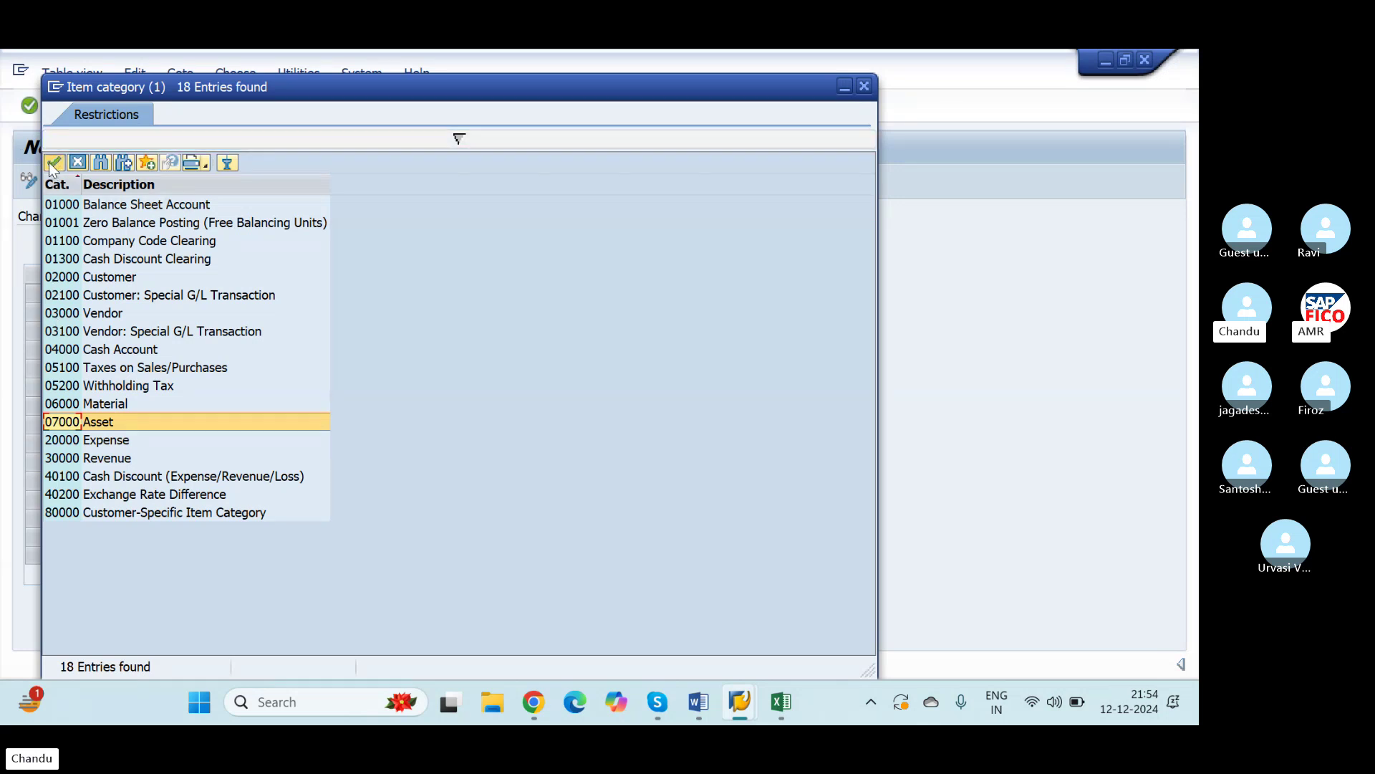
pyautogui.click(50, 163)
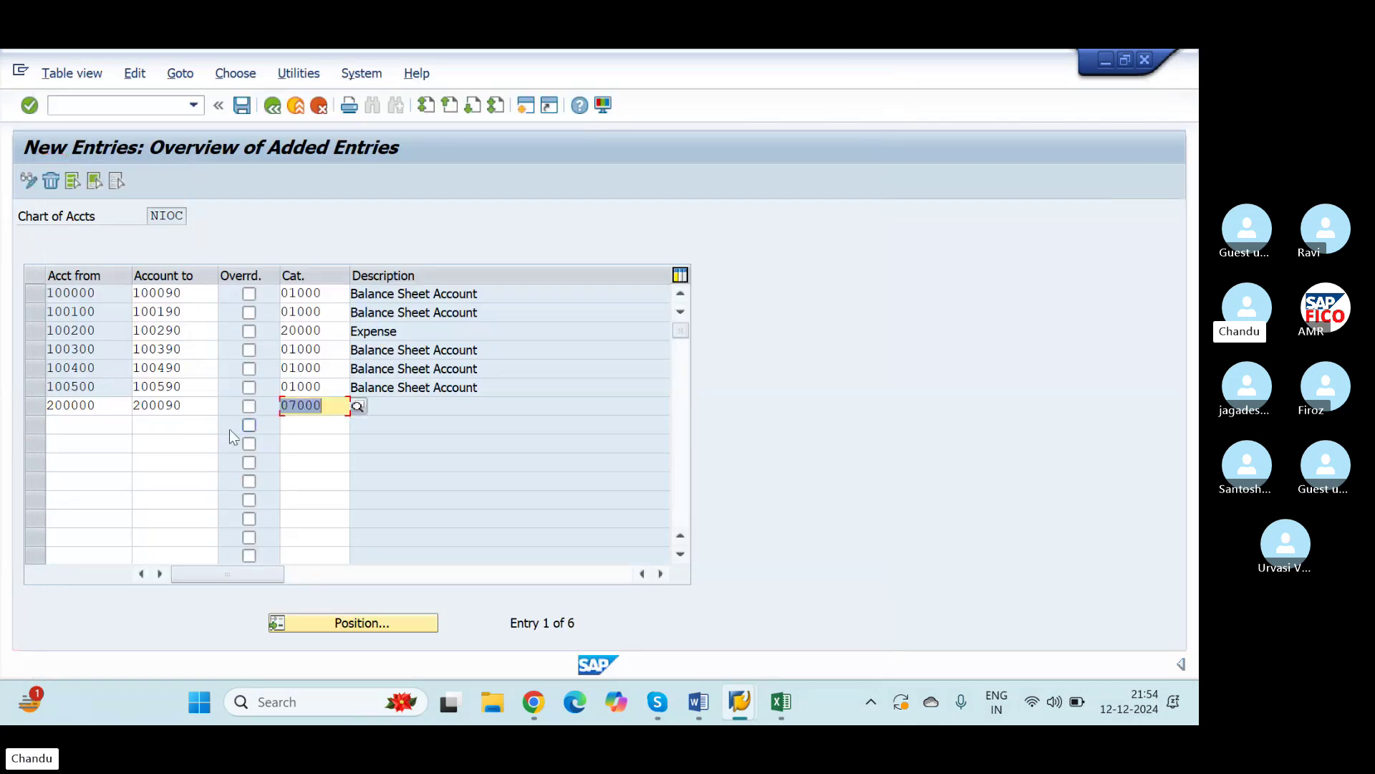
pyautogui.press('Return')
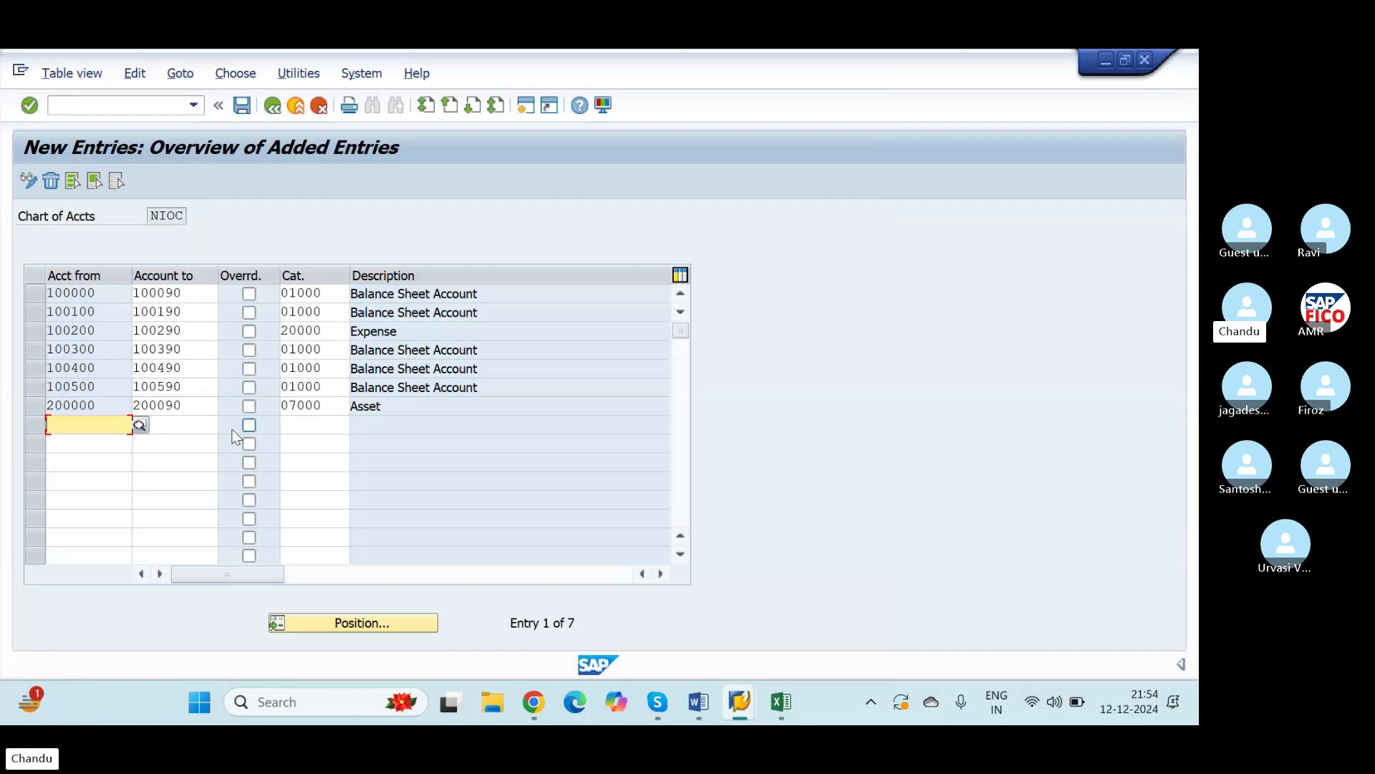
pyautogui.click(242, 106)
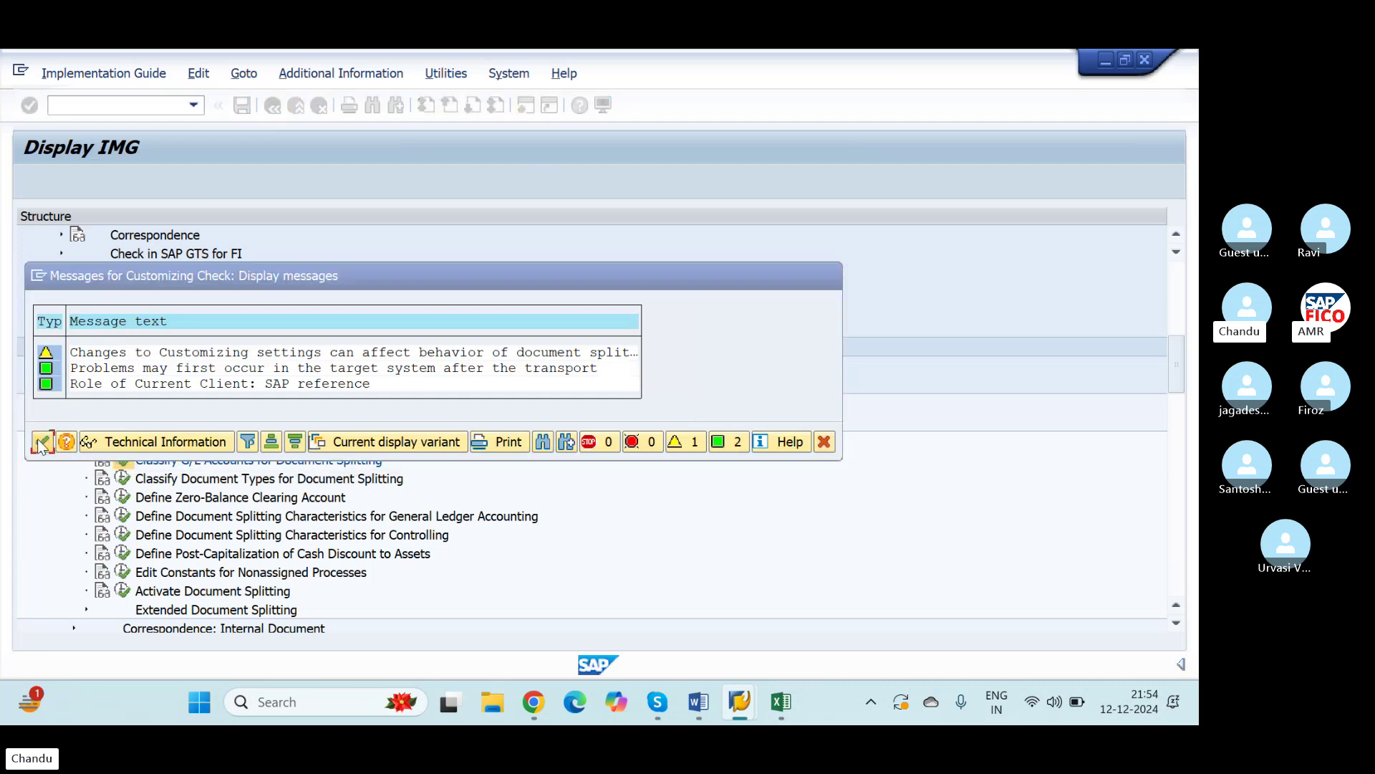
pyautogui.click(42, 442)
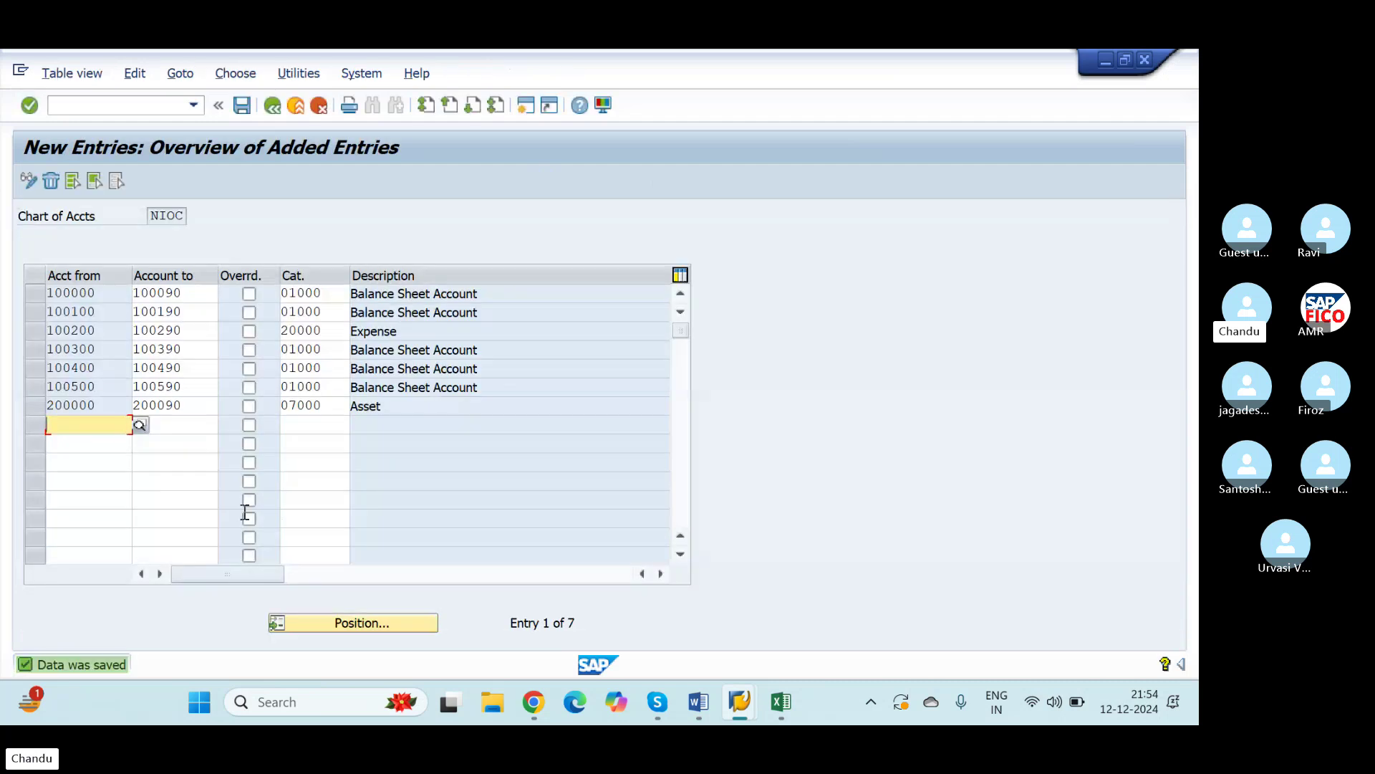
# Copy the Current Assets, Loans & Adv range 200100–200190 from the Excel sheet into the next empty entry in SAP
pyautogui.hotkey('alt', 'Tab')
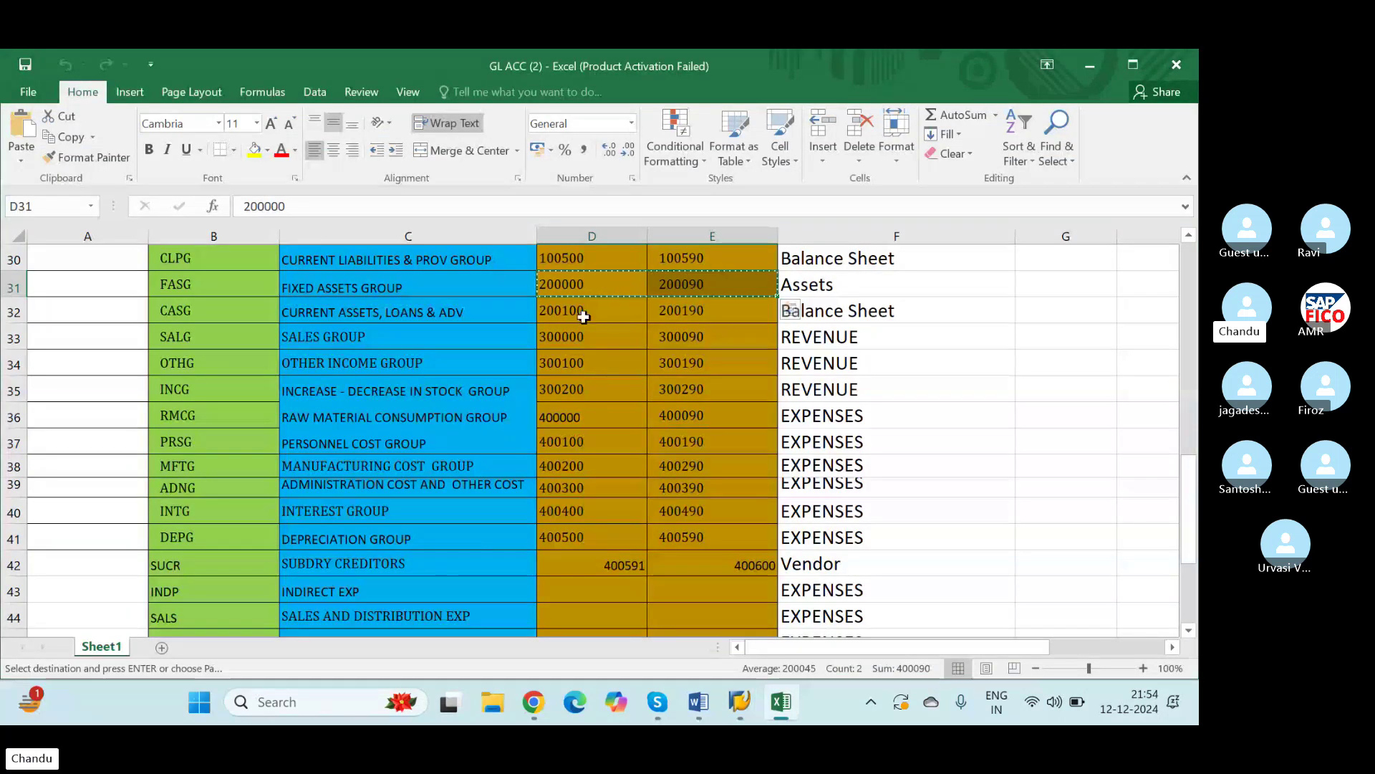
pyautogui.moveTo(584, 317); pyautogui.dragTo(691, 306)
pyautogui.hotkey('ctrl', 'c')
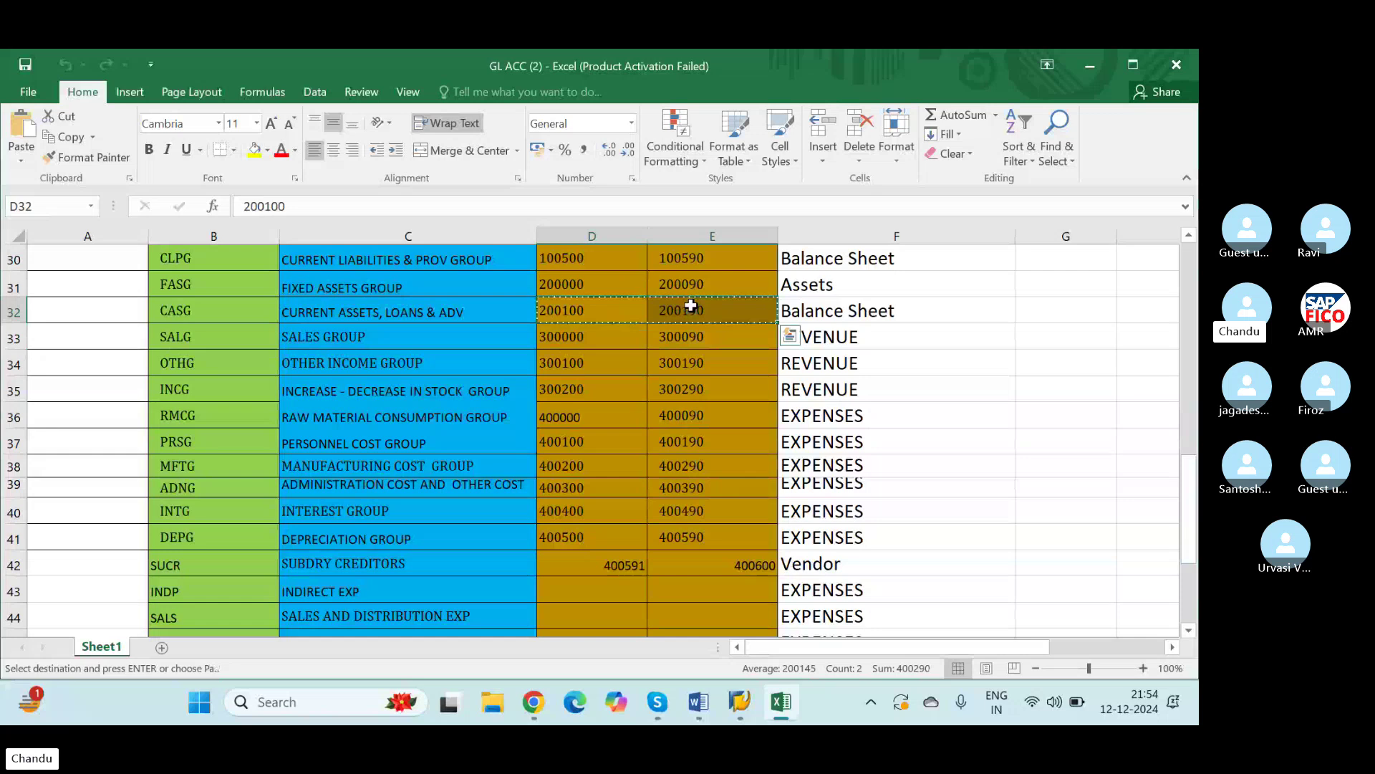
pyautogui.hotkey('alt', 'Tab')
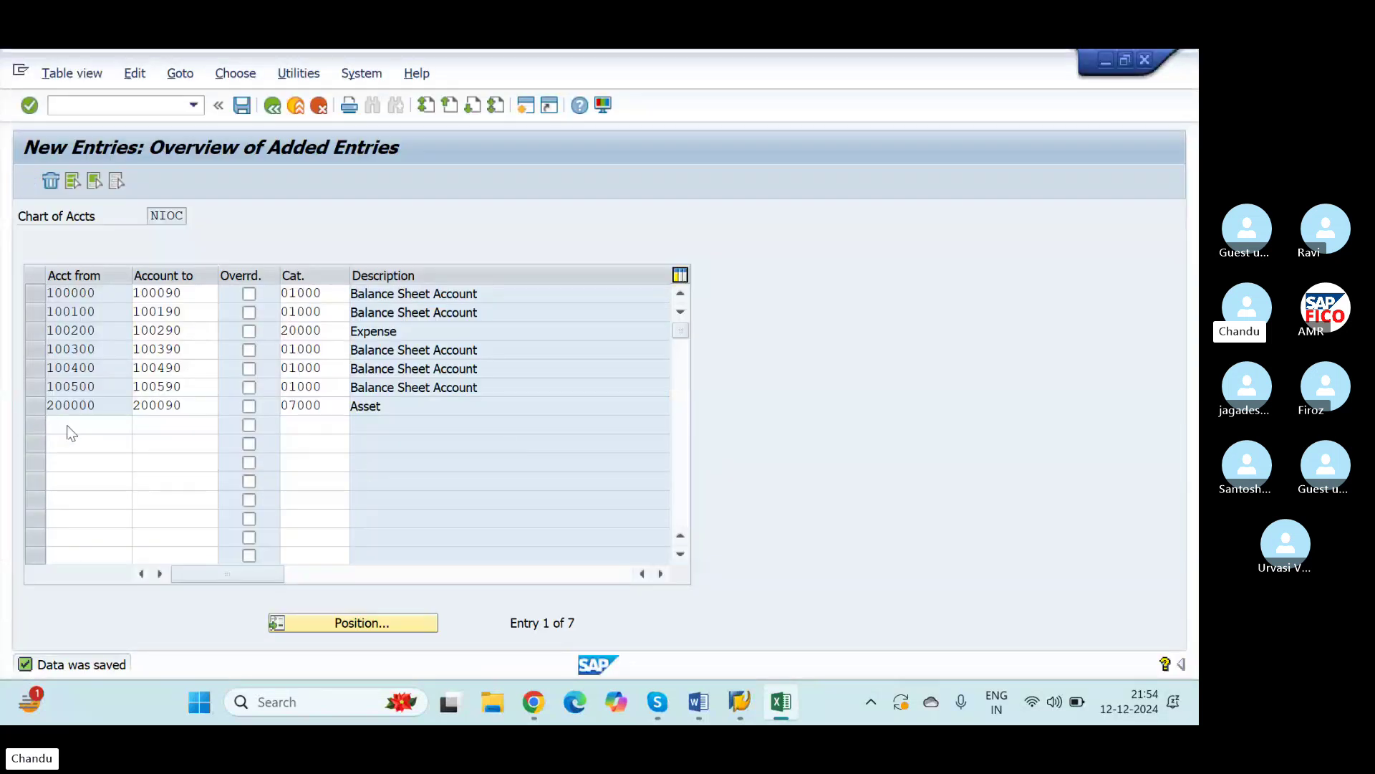
pyautogui.click(71, 426)
pyautogui.hotkey('ctrl', 'v')
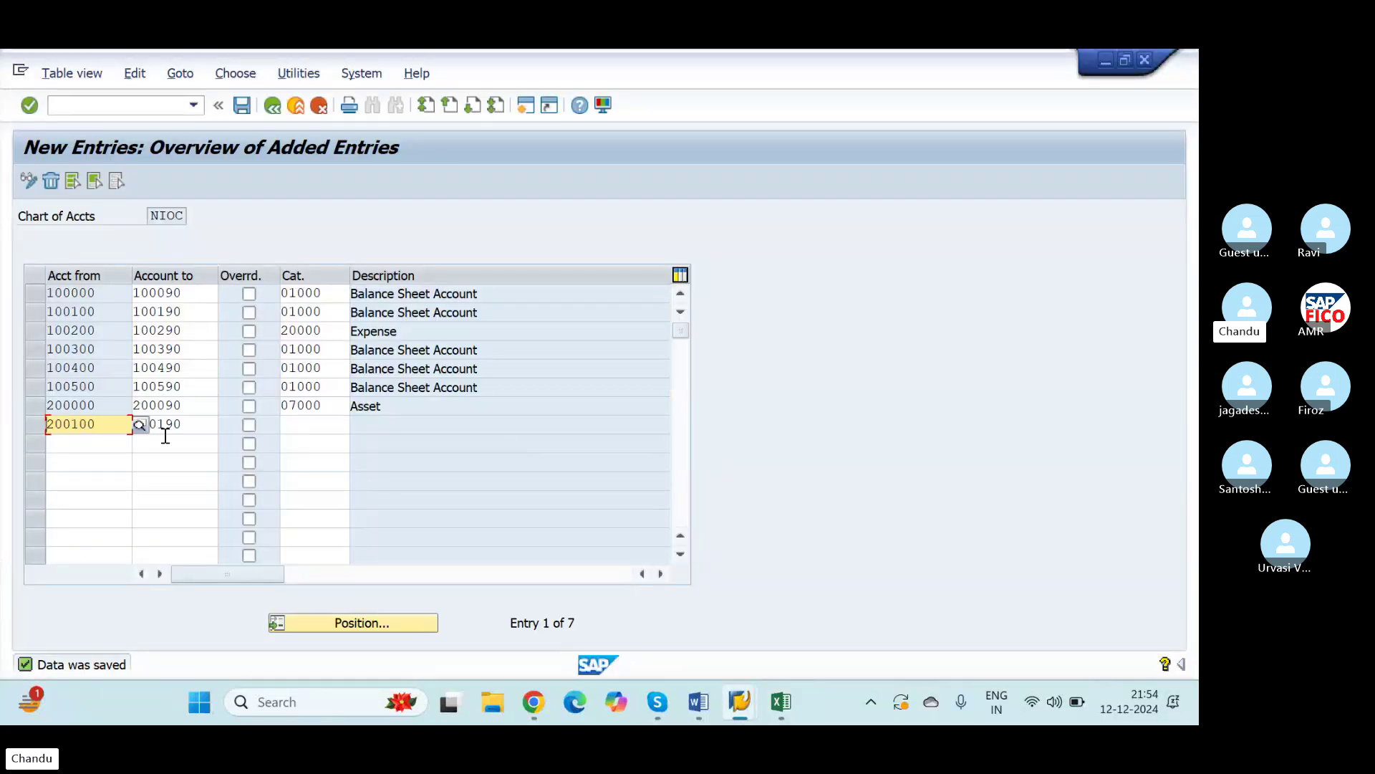
# Try to assign category 01000 Balance Sheet Account to the range 200100–200190, and check the range in the Excel sheet
pyautogui.click(282, 430)
pyautogui.click(358, 425)
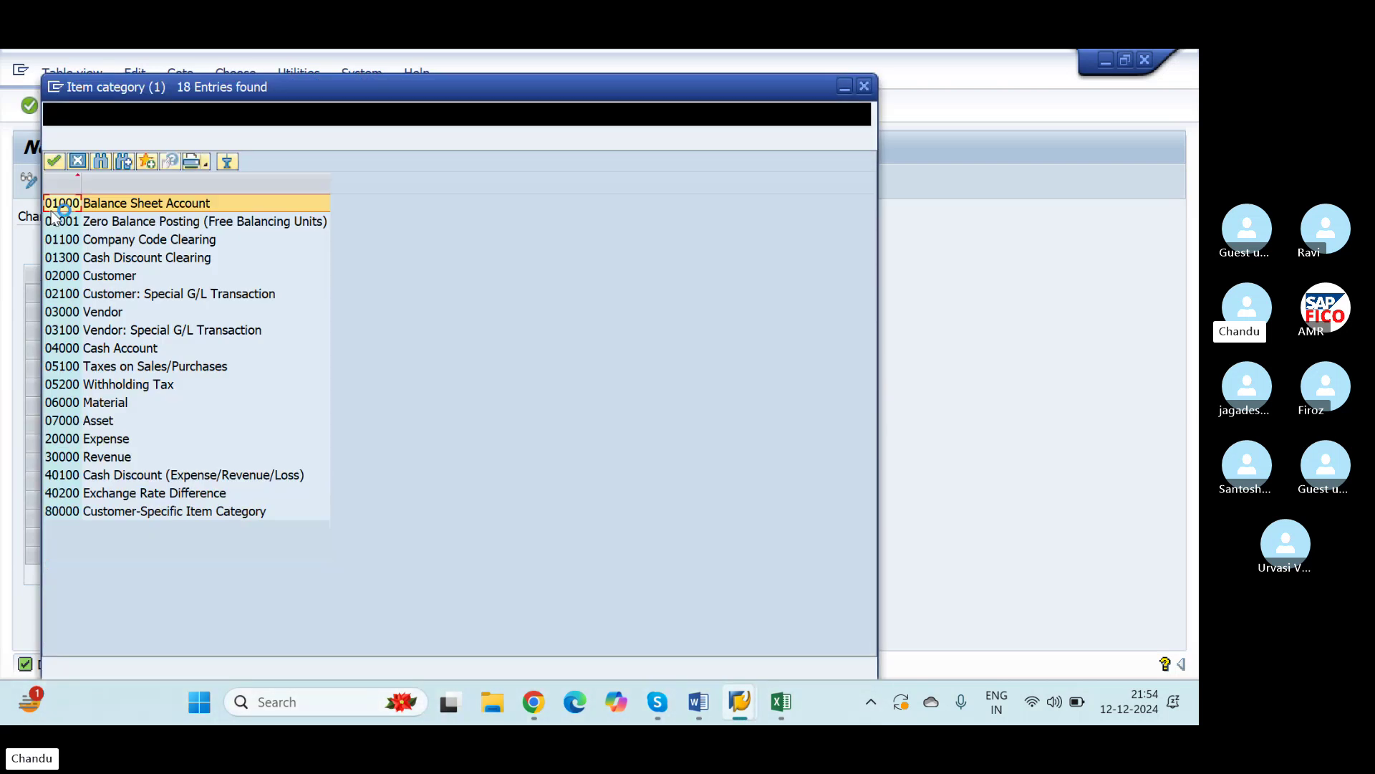
pyautogui.click(53, 161)
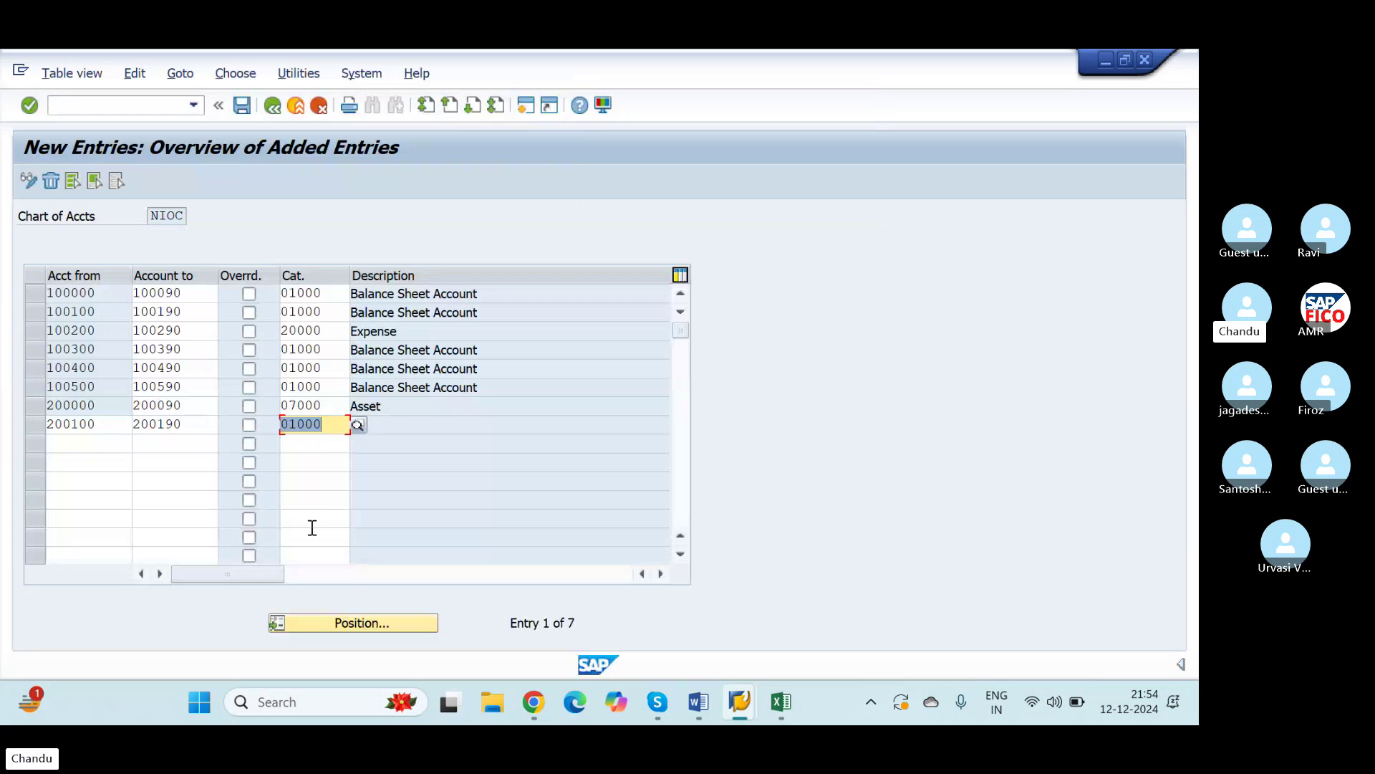
pyautogui.press('Return')
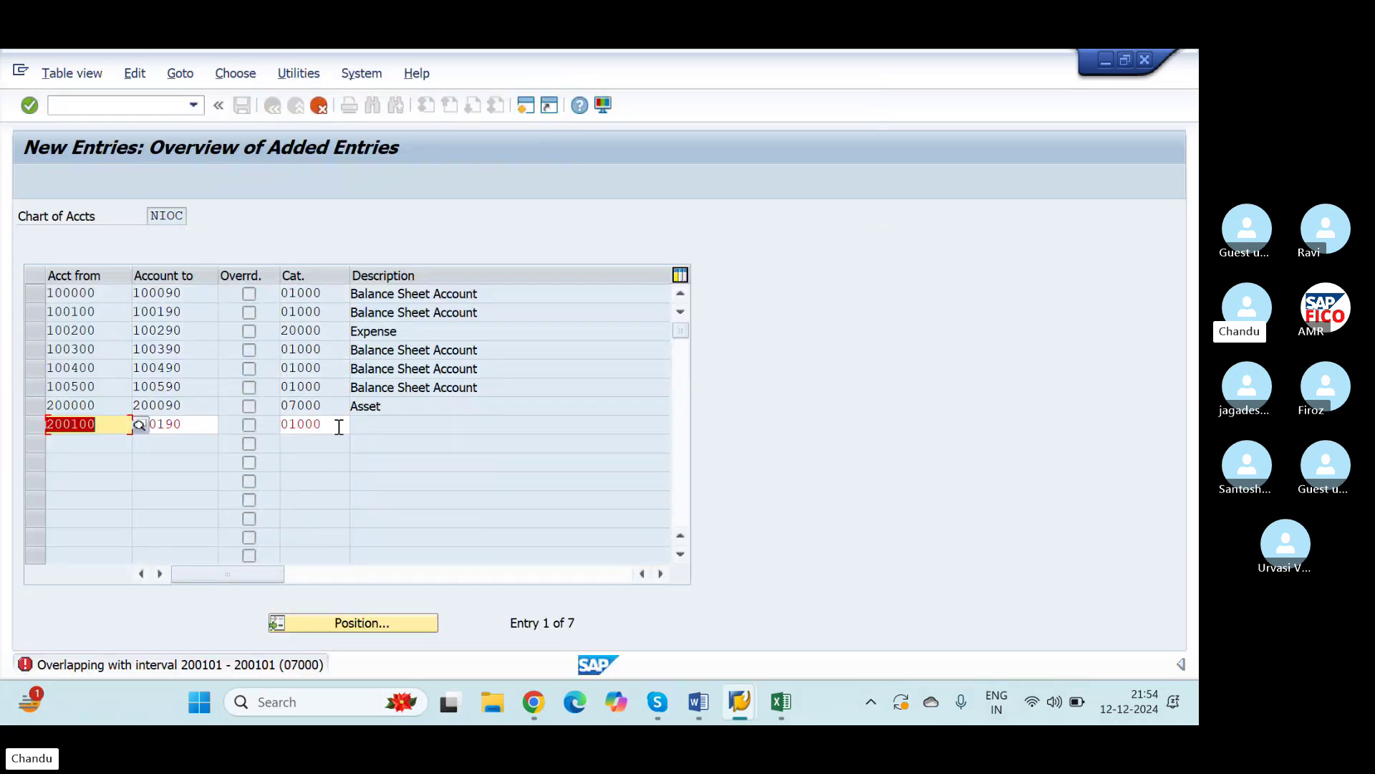
pyautogui.hotkey('alt', 'Tab')
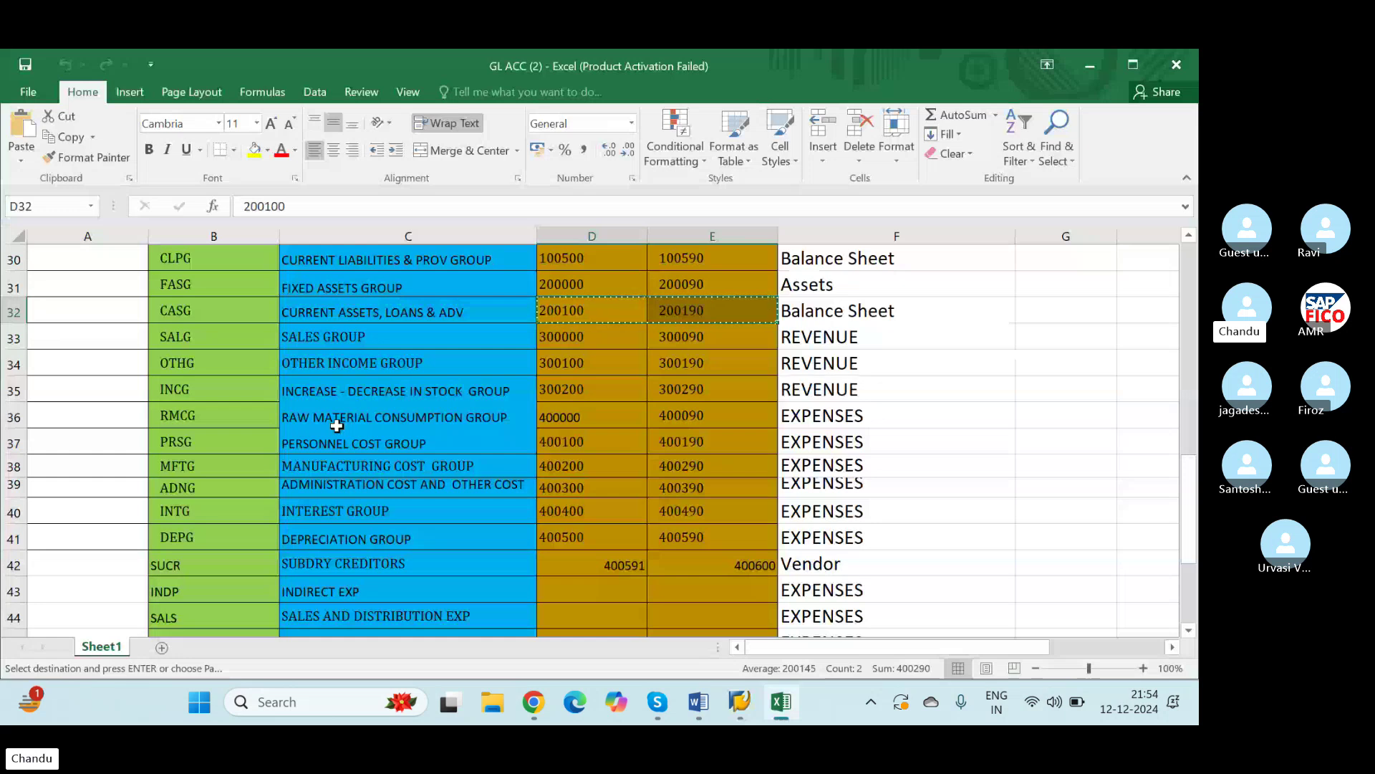
pyautogui.hotkey('alt', 'Tab')
# Clear the 200100–200190 entry and its category in SAP, and cancel the maintenance to discard the unsaved changes
pyautogui.click(334, 427)
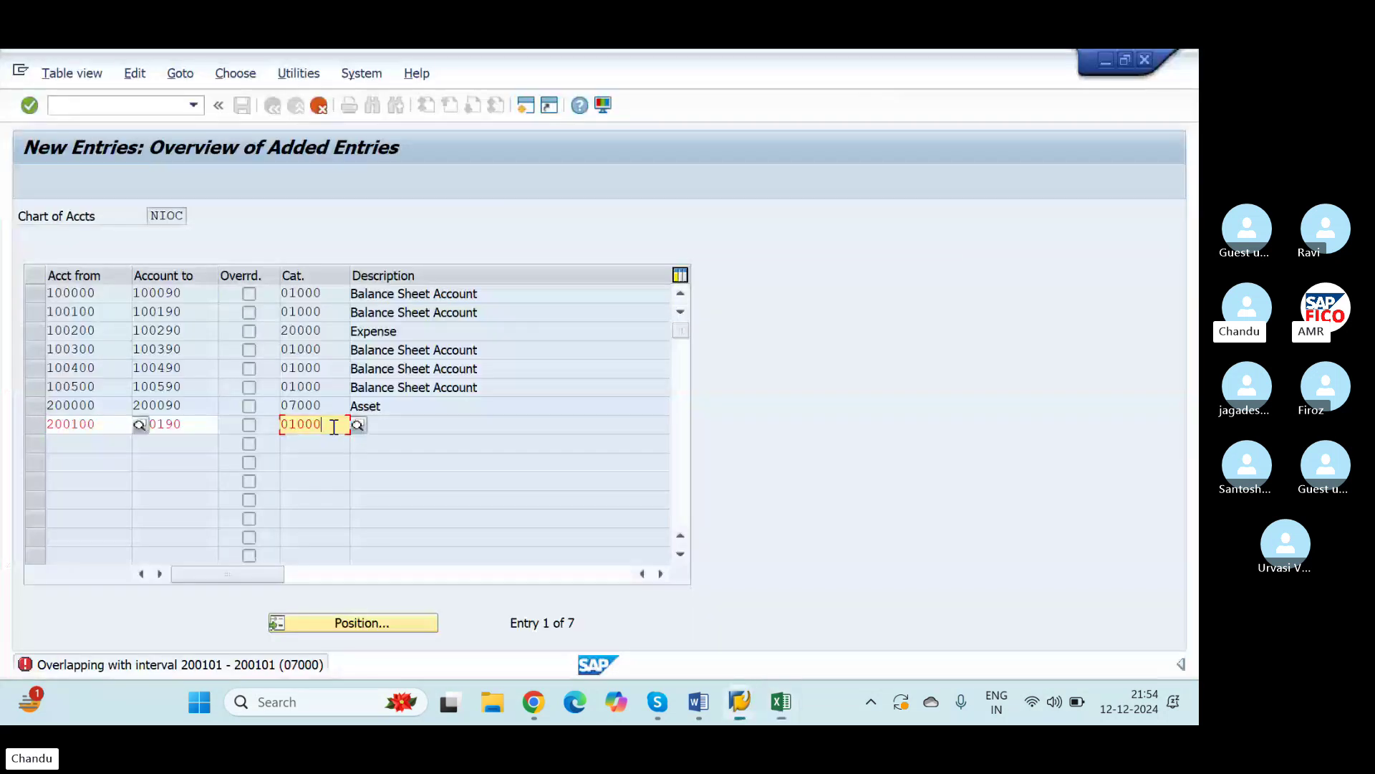
pyautogui.moveTo(334, 427); pyautogui.dragTo(238, 427)
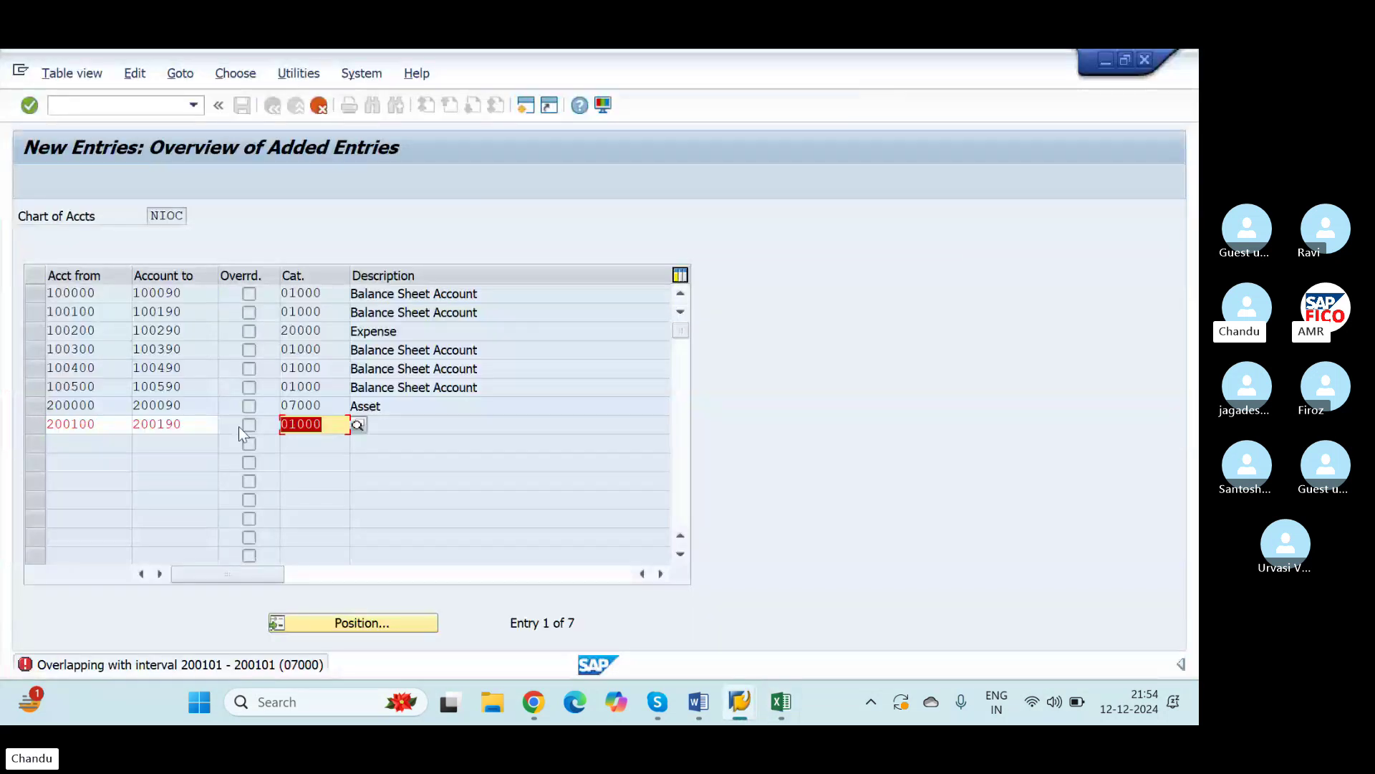
pyautogui.press('BackSpace')
pyautogui.click(204, 427)
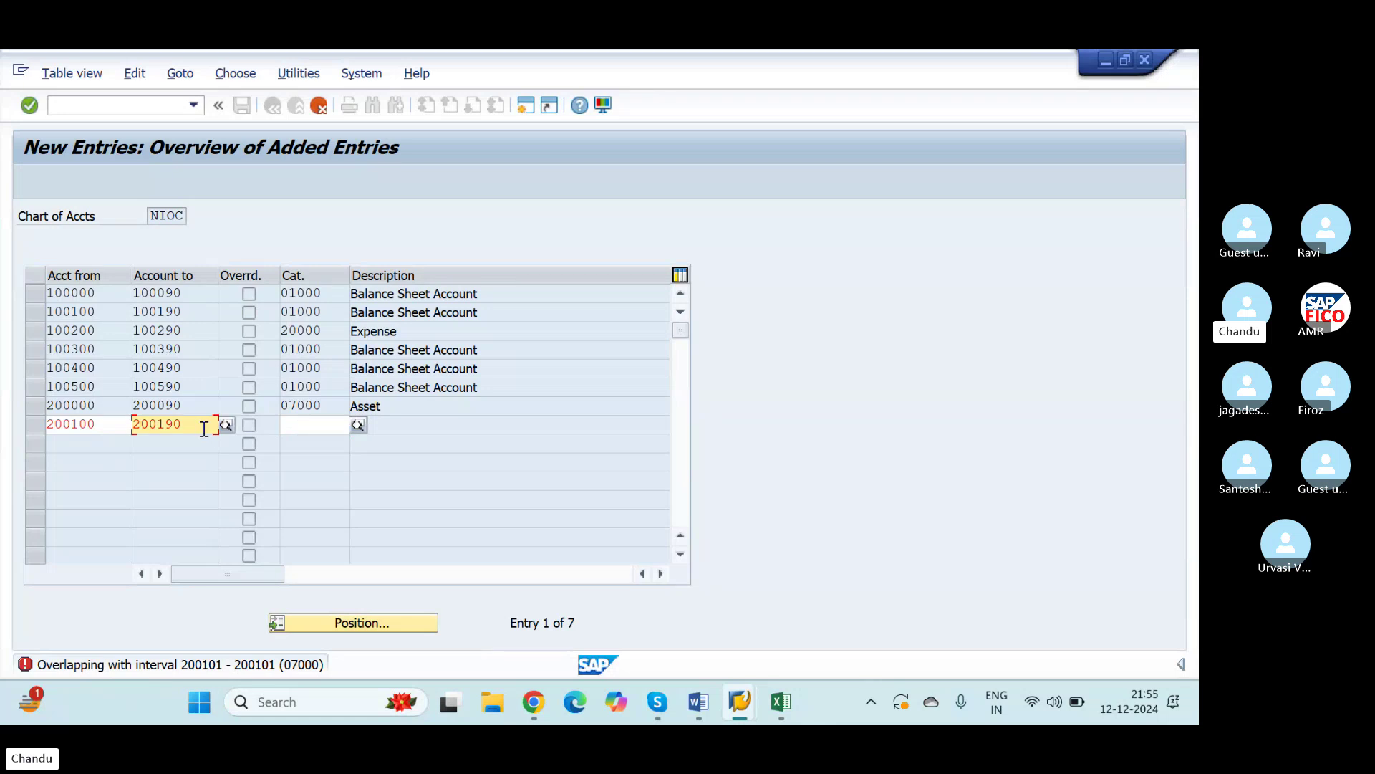
pyautogui.press('BackSpace')
pyautogui.press('BackSpace')
pyautogui.press('BackSpace')
pyautogui.press('BackSpace')
pyautogui.press('BackSpace')
pyautogui.press('BackSpace')
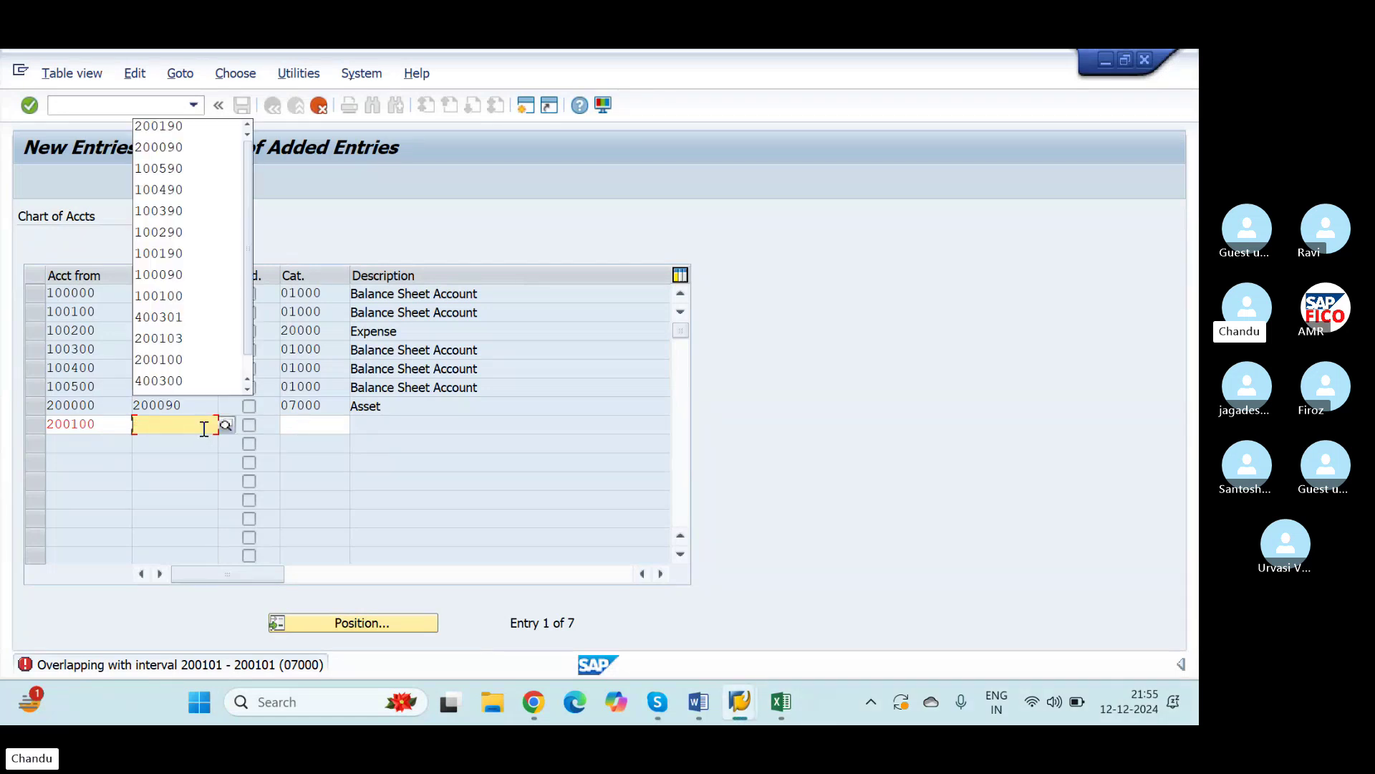
pyautogui.click(115, 423)
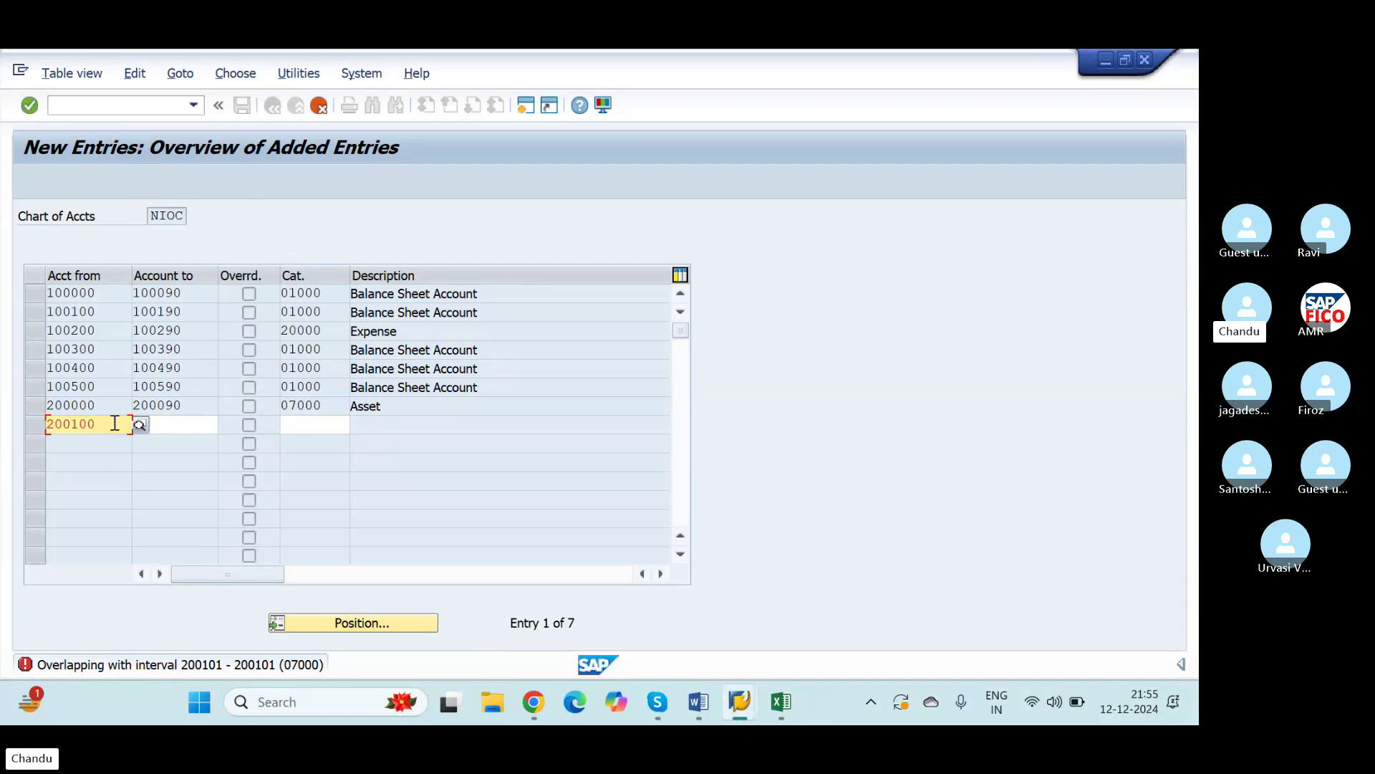
pyautogui.press('BackSpace')
pyautogui.press('BackSpace')
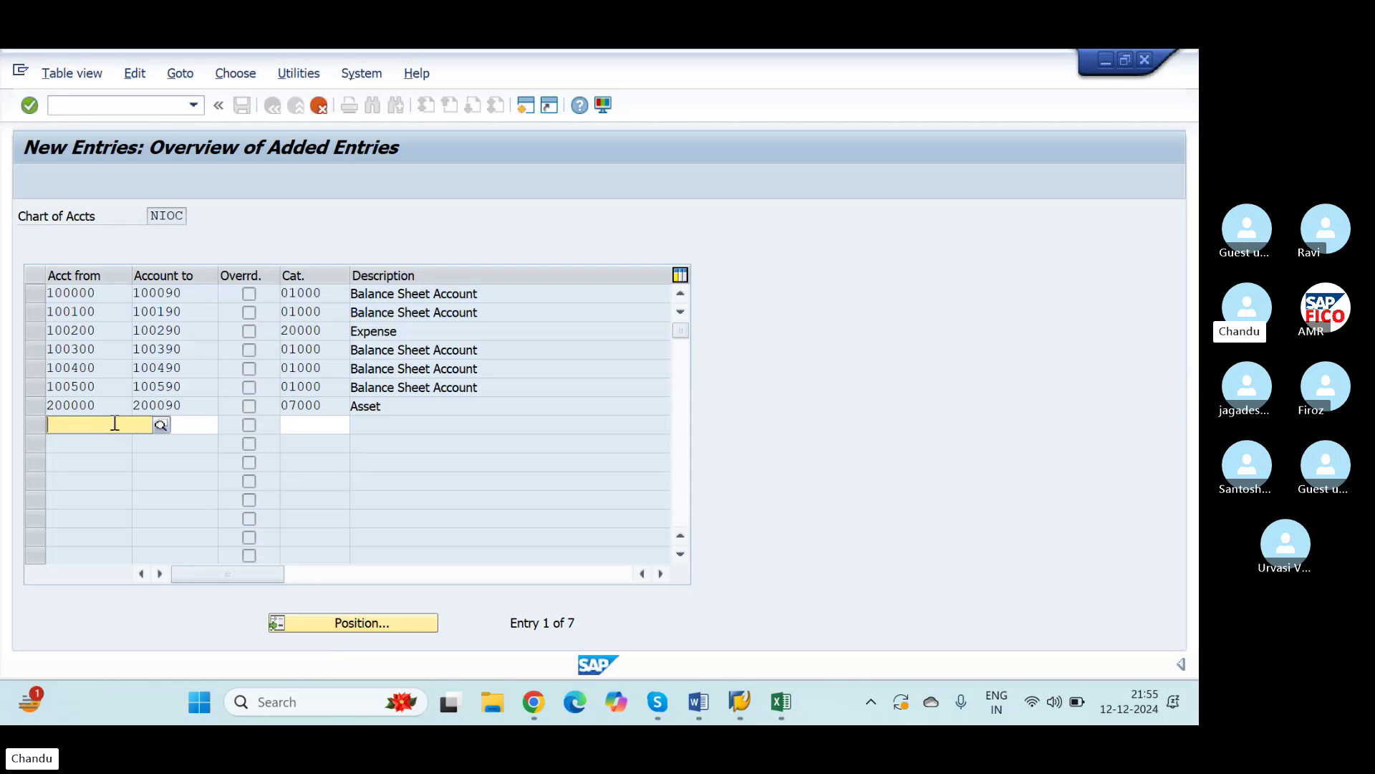
pyautogui.click(319, 108)
pyautogui.click(319, 108)
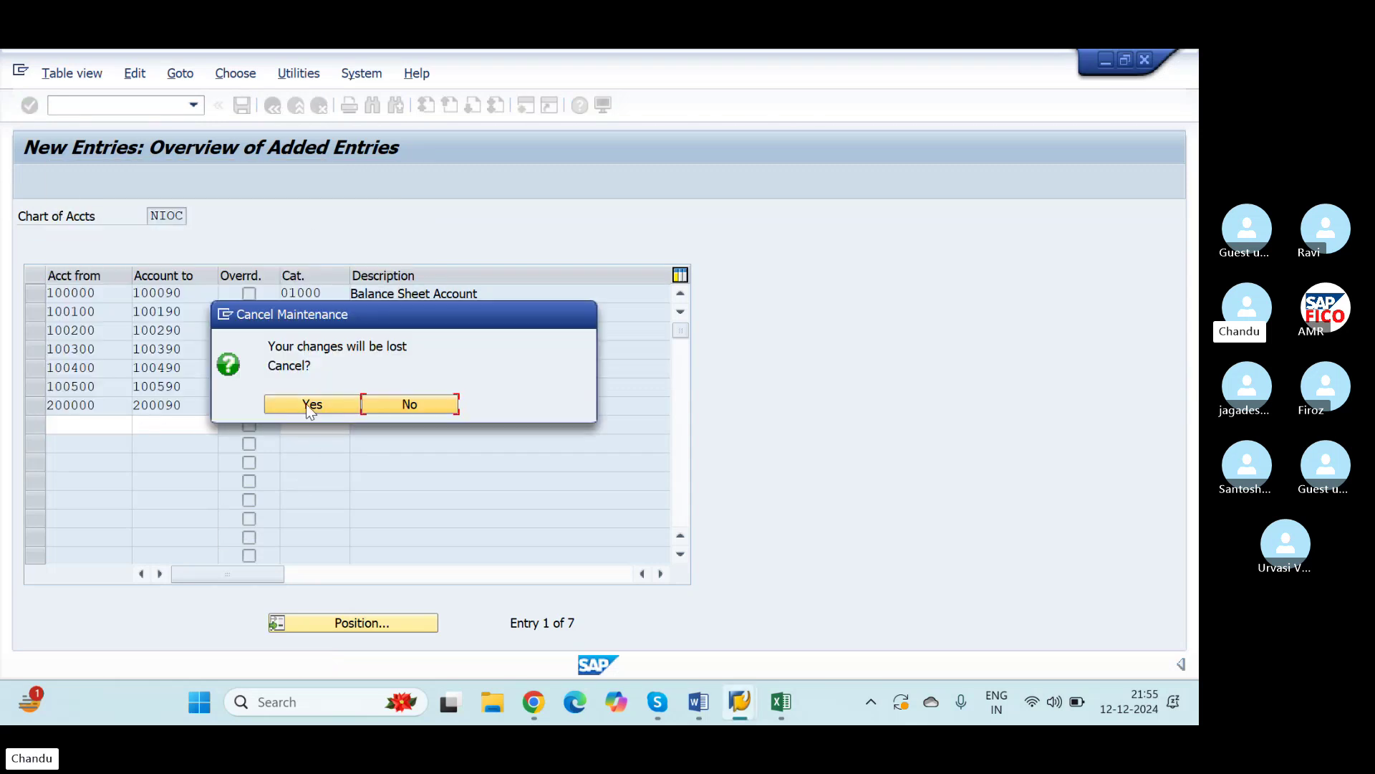
pyautogui.click(308, 404)
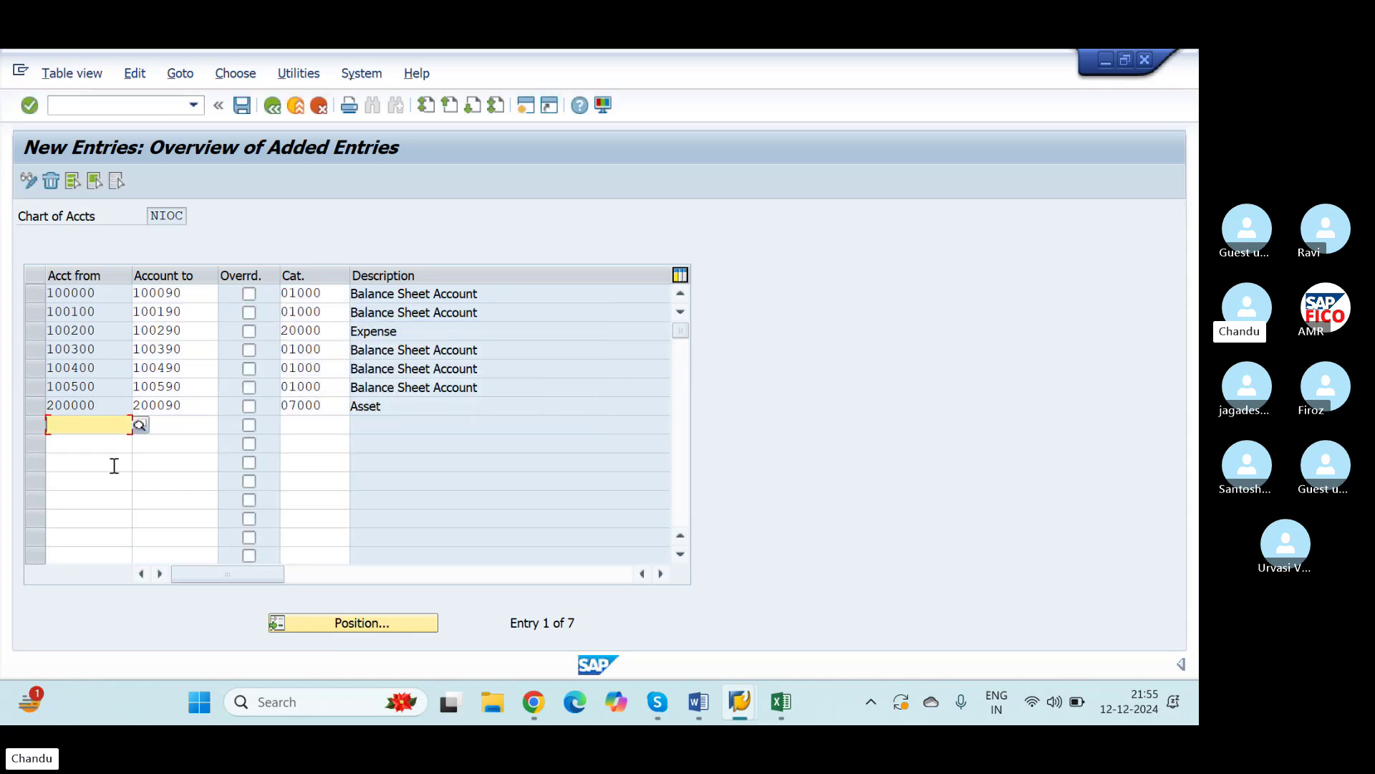
# Copy the three revenue ranges 300000–300090, 300100–300190 and 300200–300290 from the Excel sheet into the next empty entries in SAP
pyautogui.hotkey('alt', 'Tab')
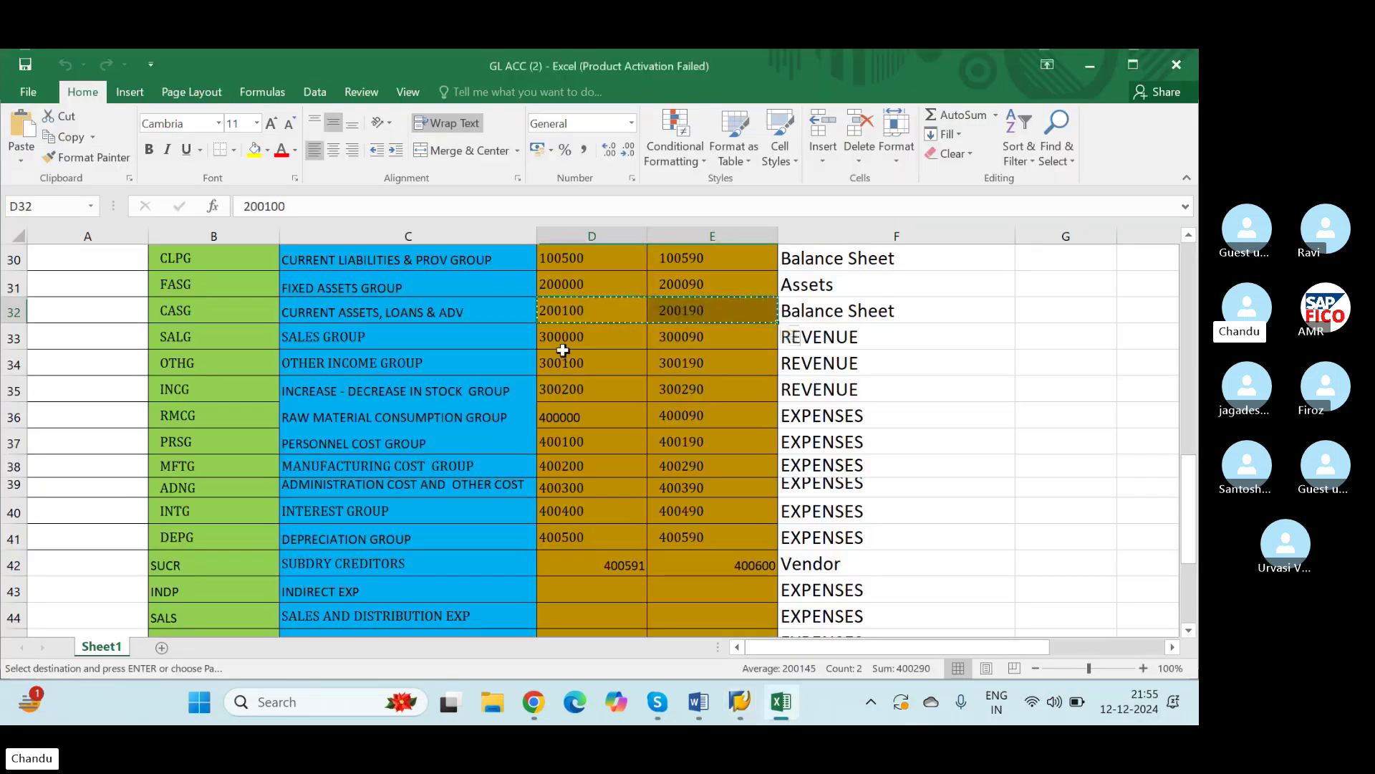
pyautogui.moveTo(555, 341); pyautogui.dragTo(703, 398)
pyautogui.hotkey('ctrl', 'c')
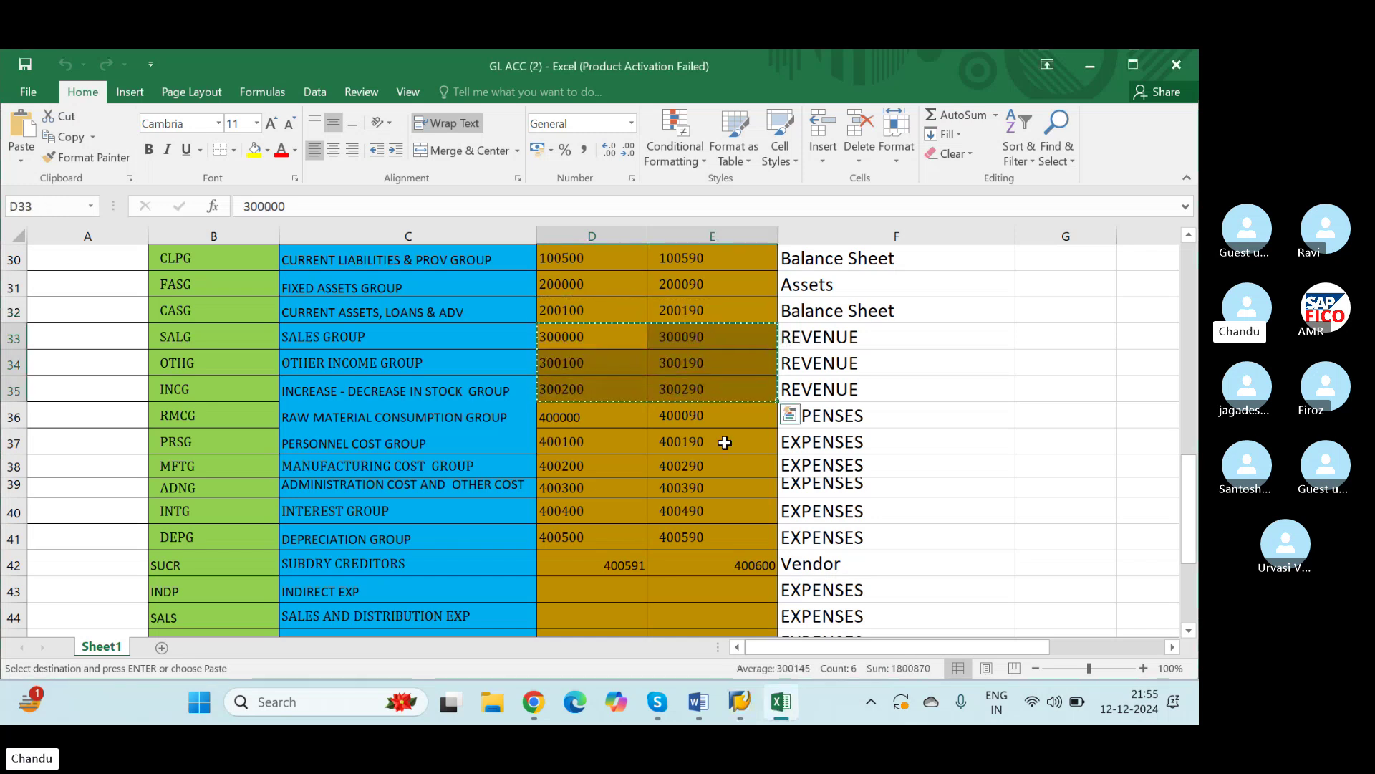
pyautogui.hotkey('alt', 'Tab')
pyautogui.click(89, 423)
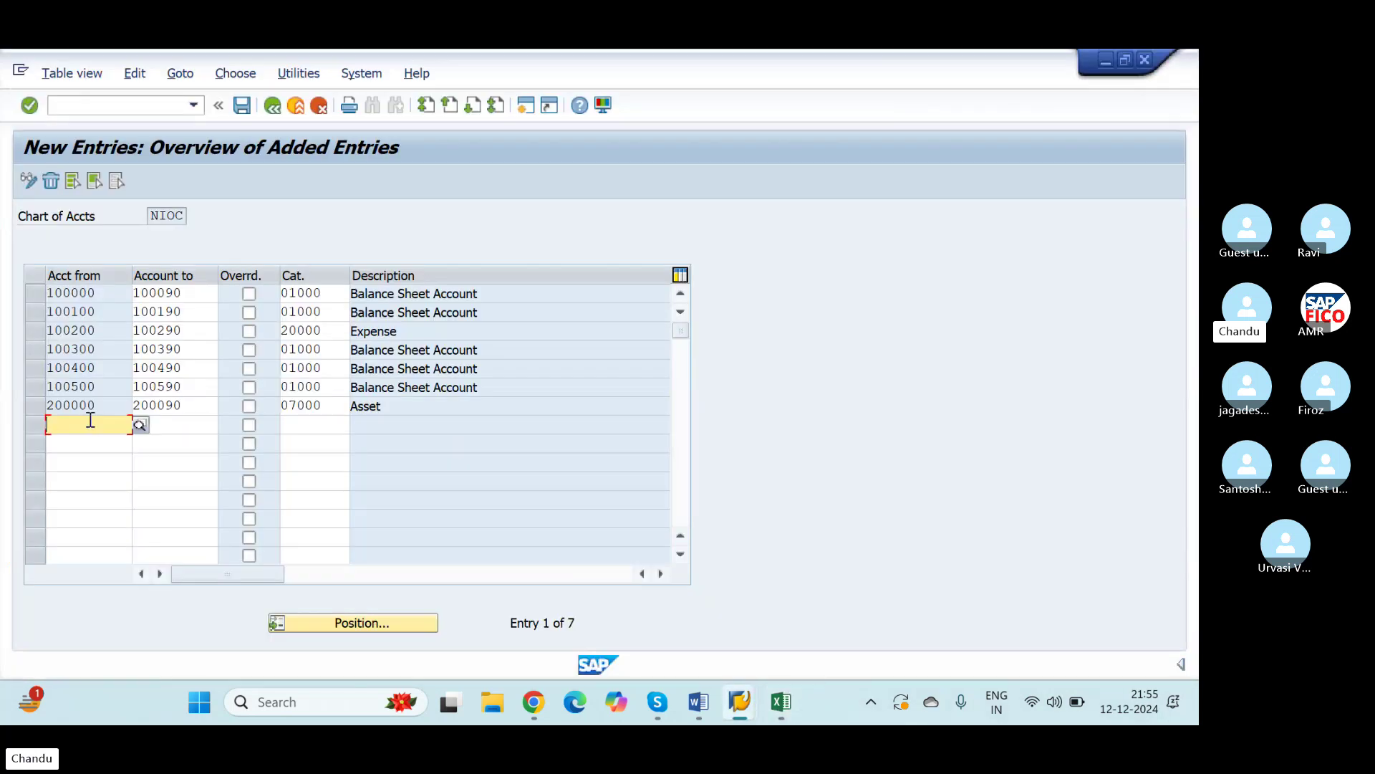
pyautogui.hotkey('ctrl', 'v')
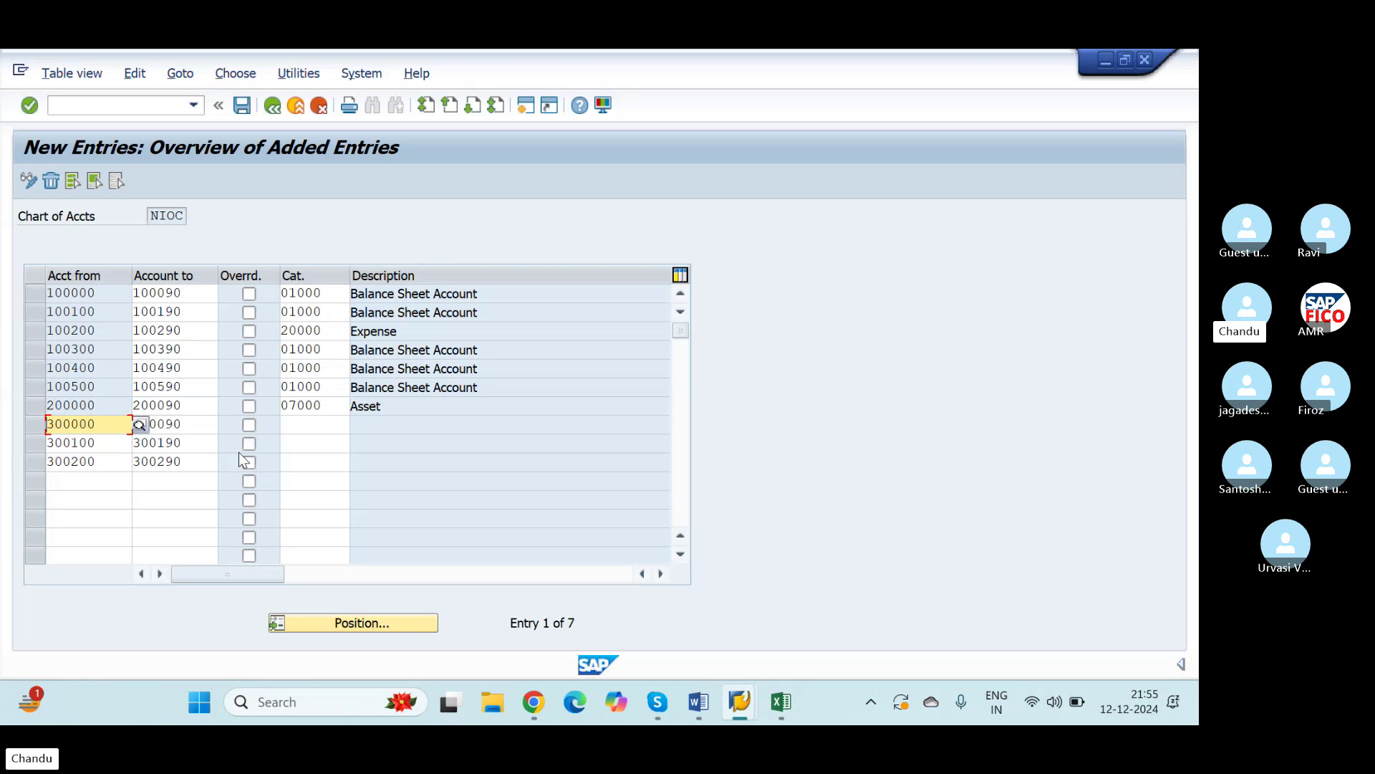
# Assign item category 30000 Revenue to the ranges 300000–300090 and 300100–300190
pyautogui.click(306, 421)
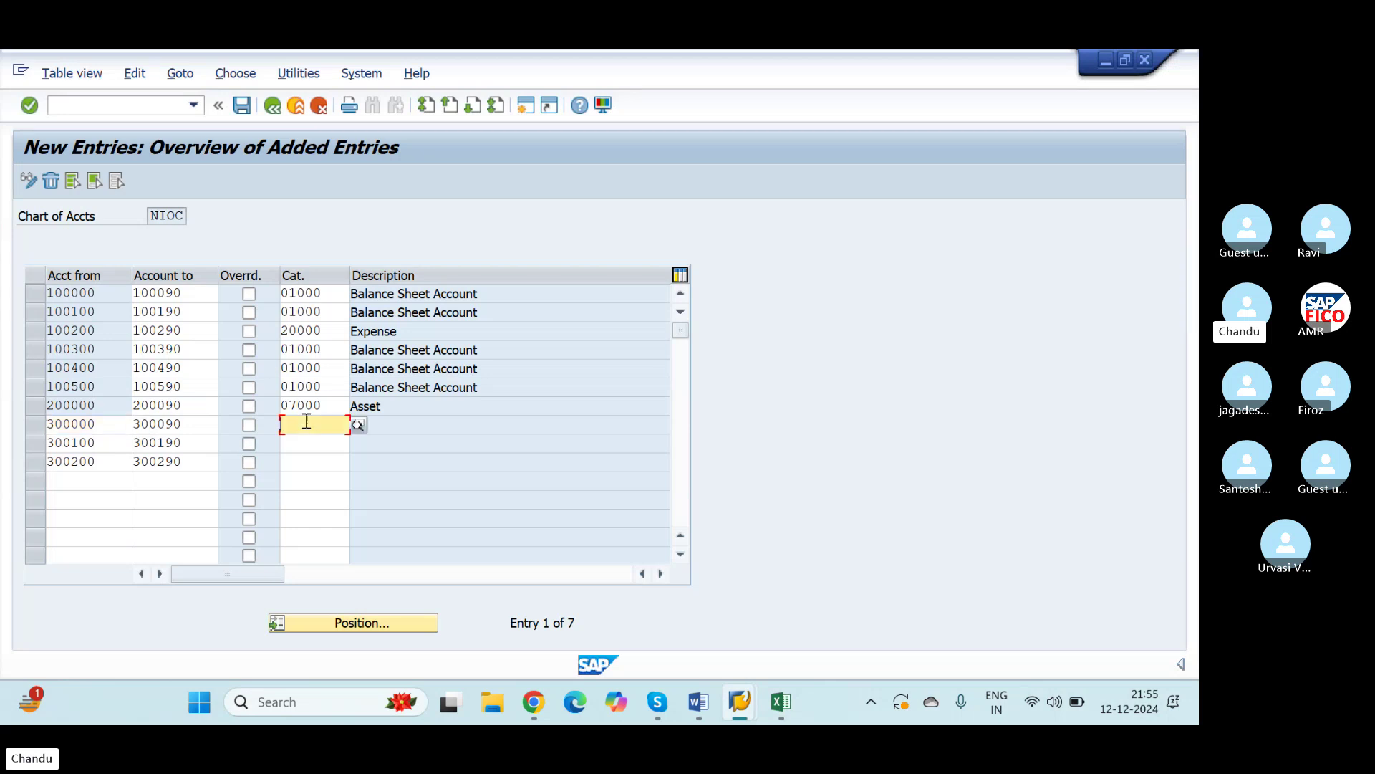
pyautogui.click(358, 425)
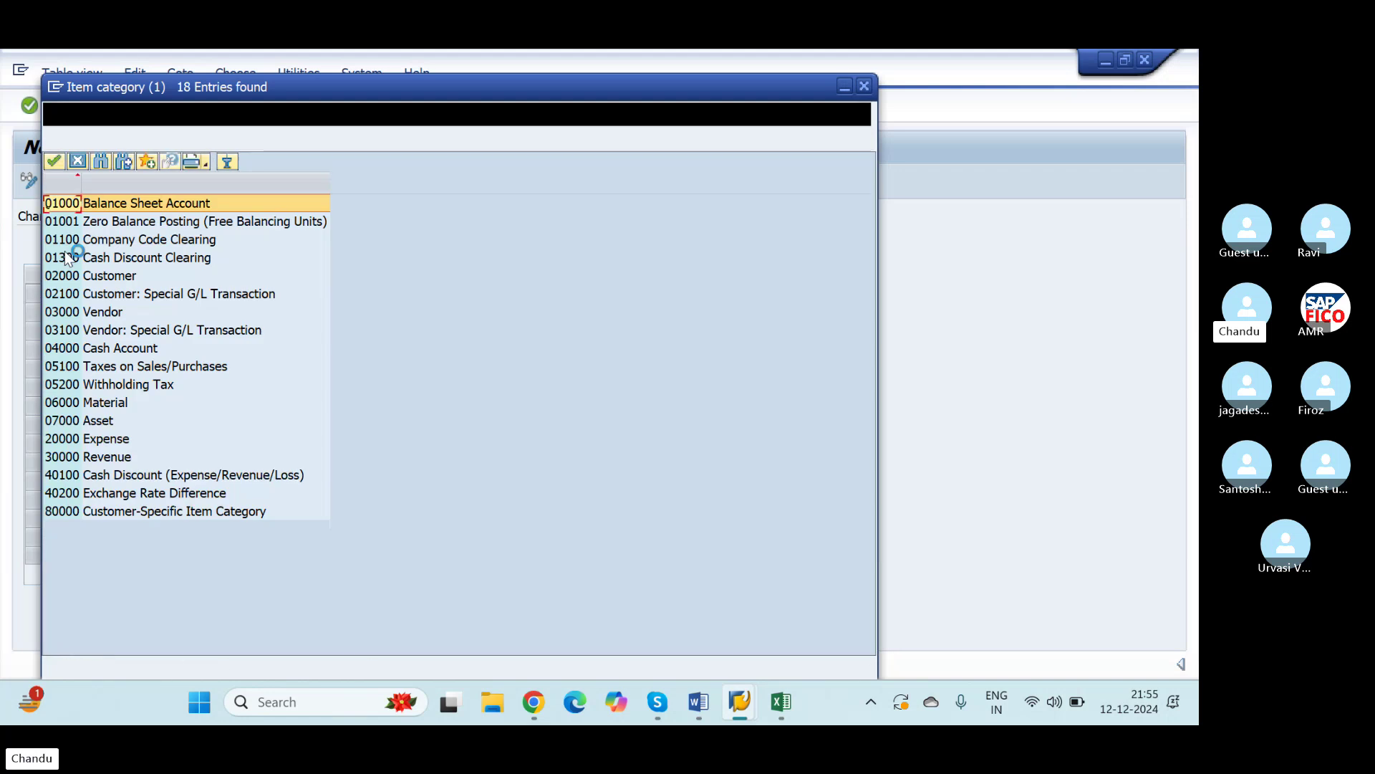
pyautogui.click(56, 461)
pyautogui.click(55, 163)
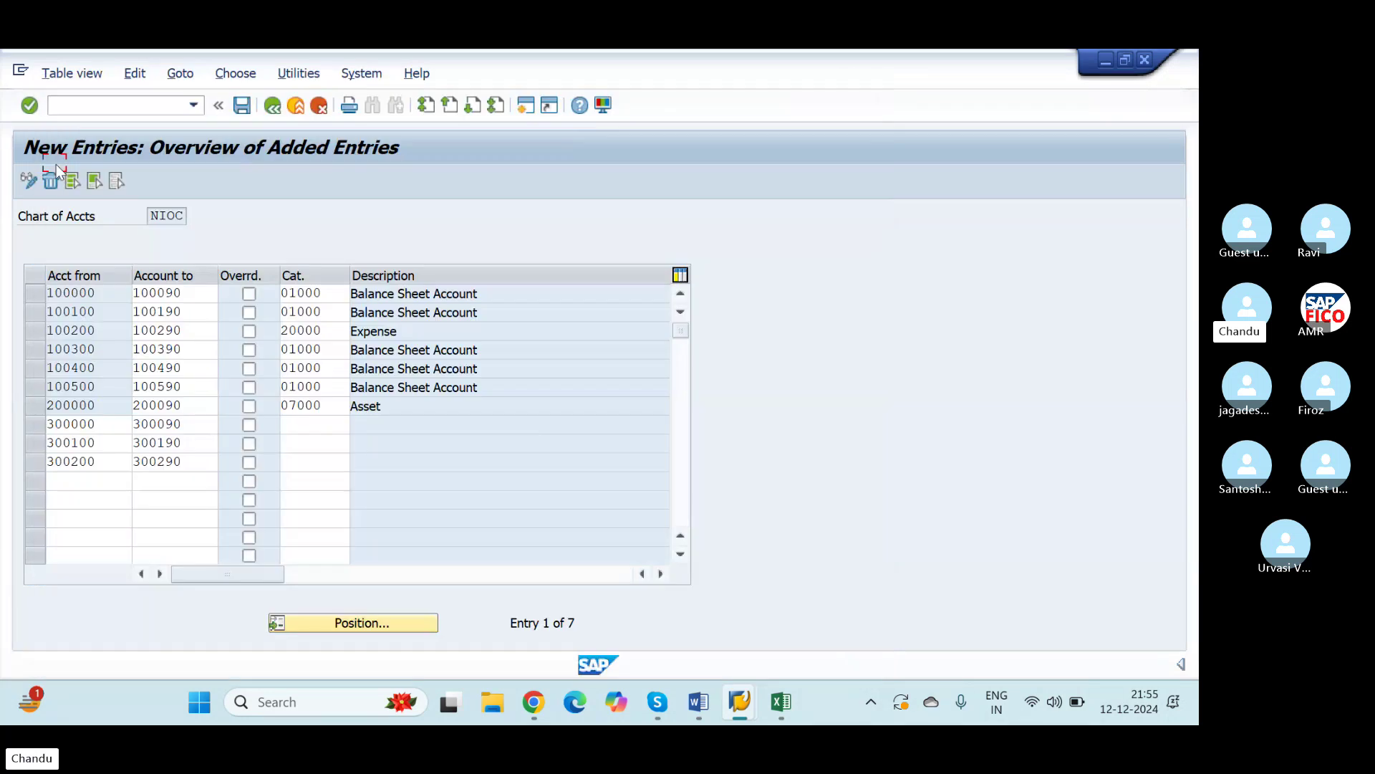
pyautogui.click(329, 444)
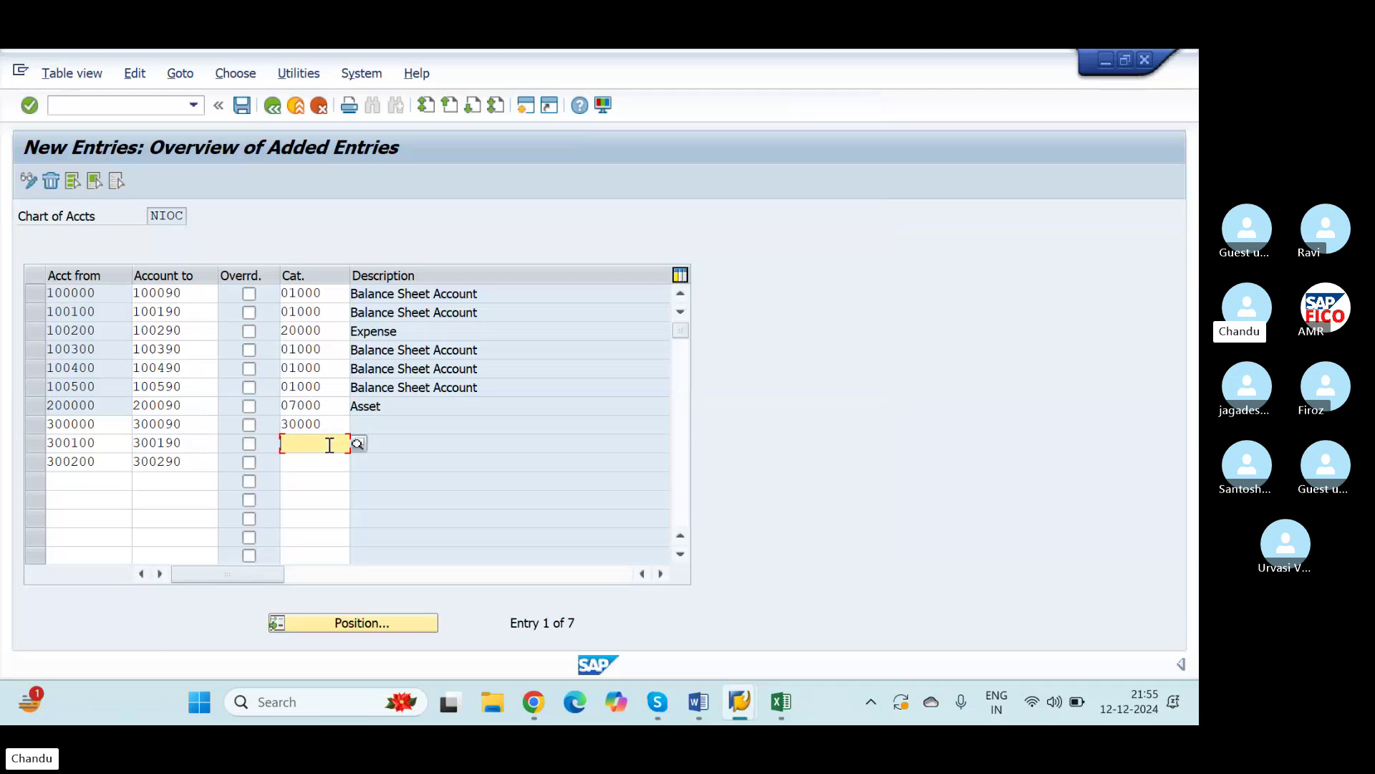
pyautogui.write('30000')
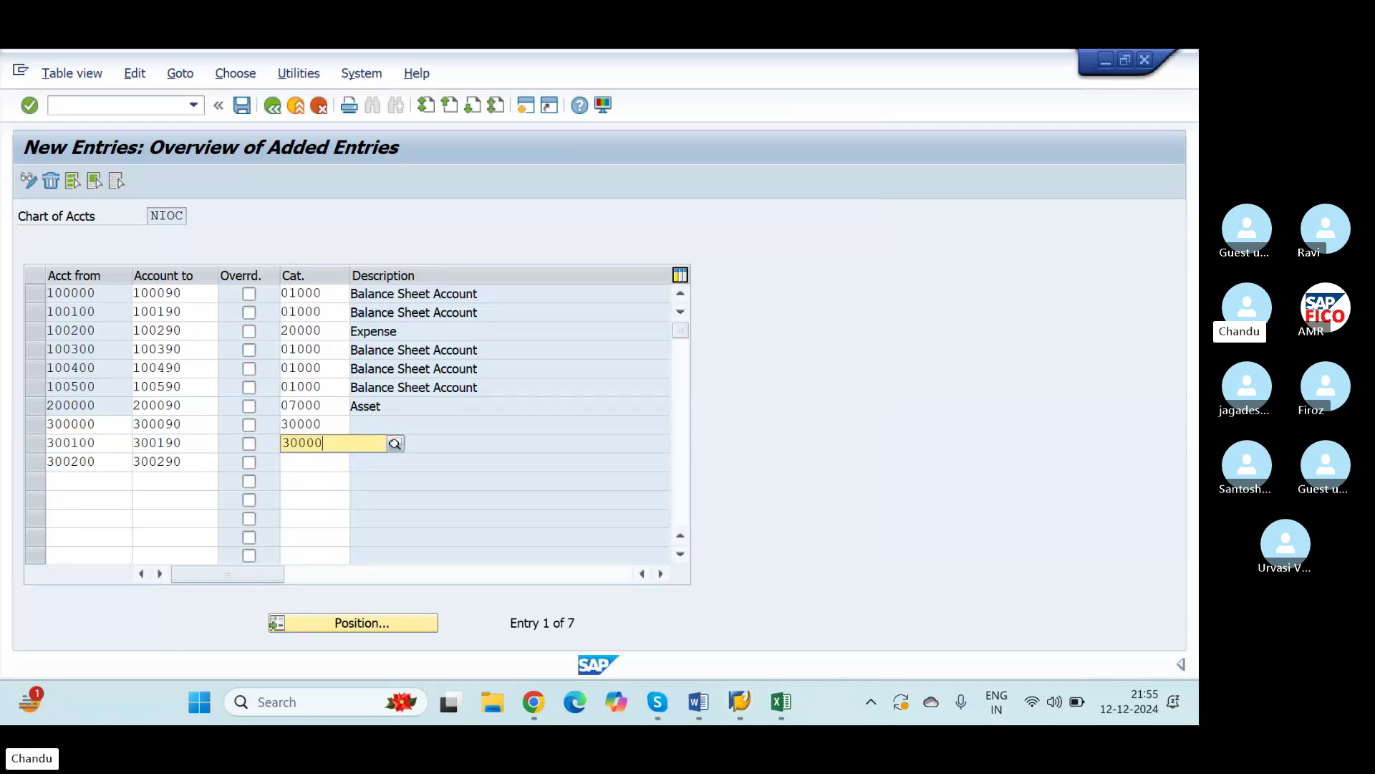
pyautogui.press('Down')
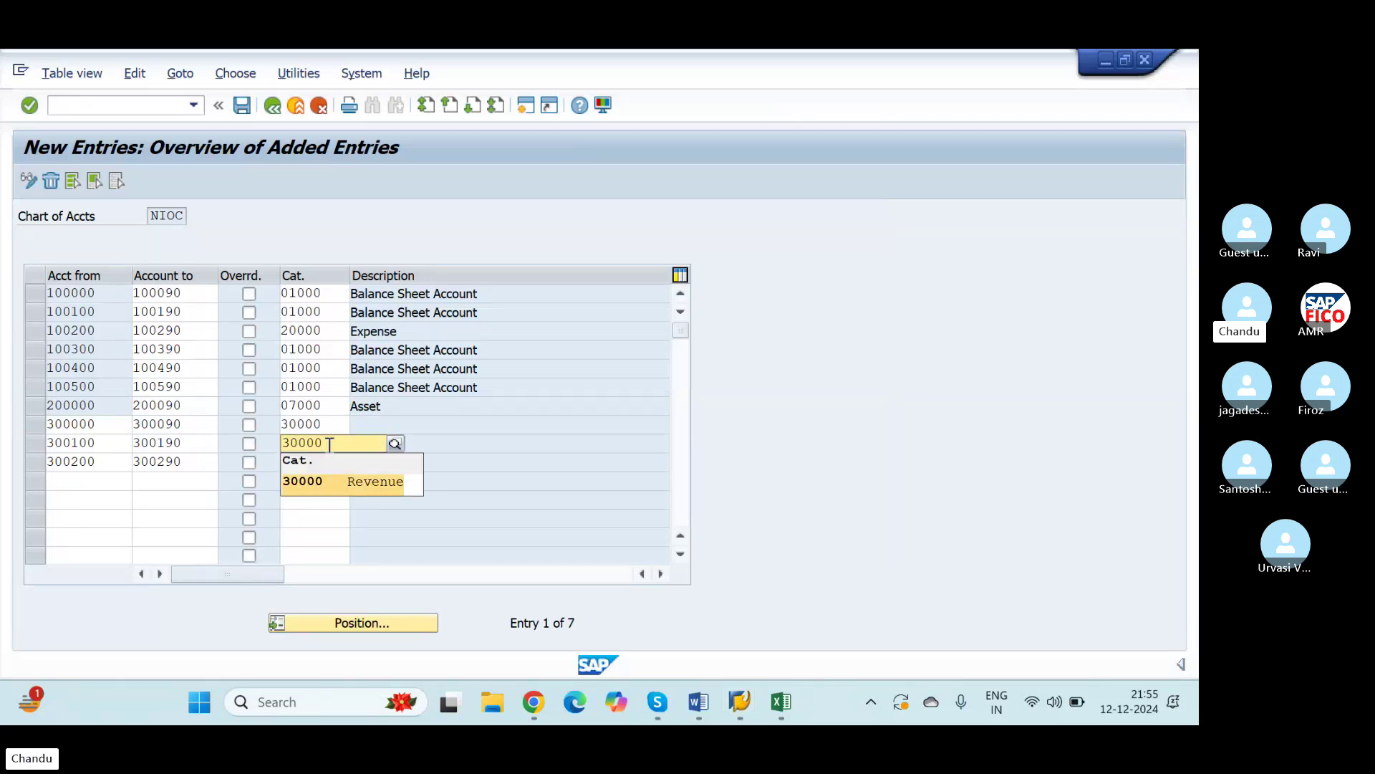
pyautogui.press('Return')
# Try to enter category 30000 Revenue for the range 300200–300290, and discard the three unsaved revenue entries
pyautogui.press('Tab')
pyautogui.press('Tab')
pyautogui.press('Tab')
pyautogui.press('Tab')
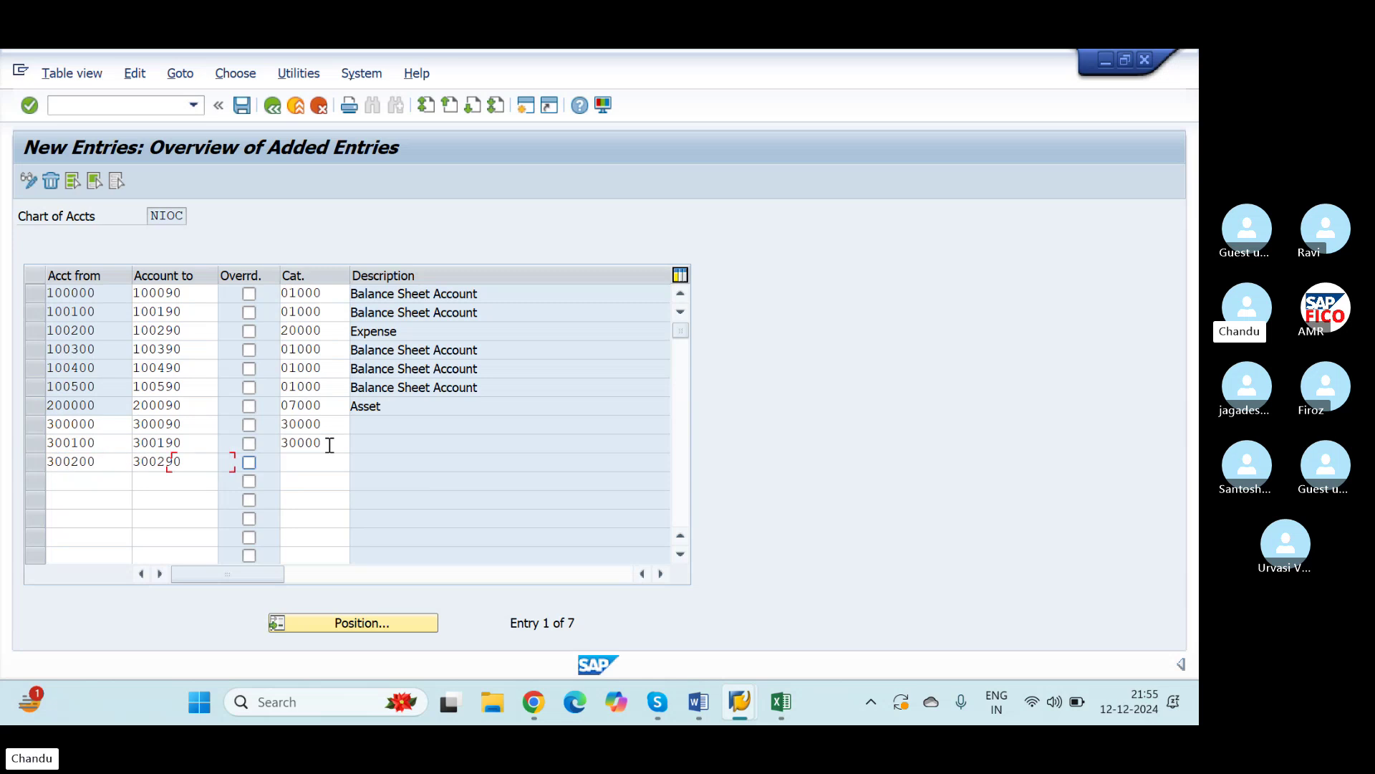
pyautogui.write('30000')
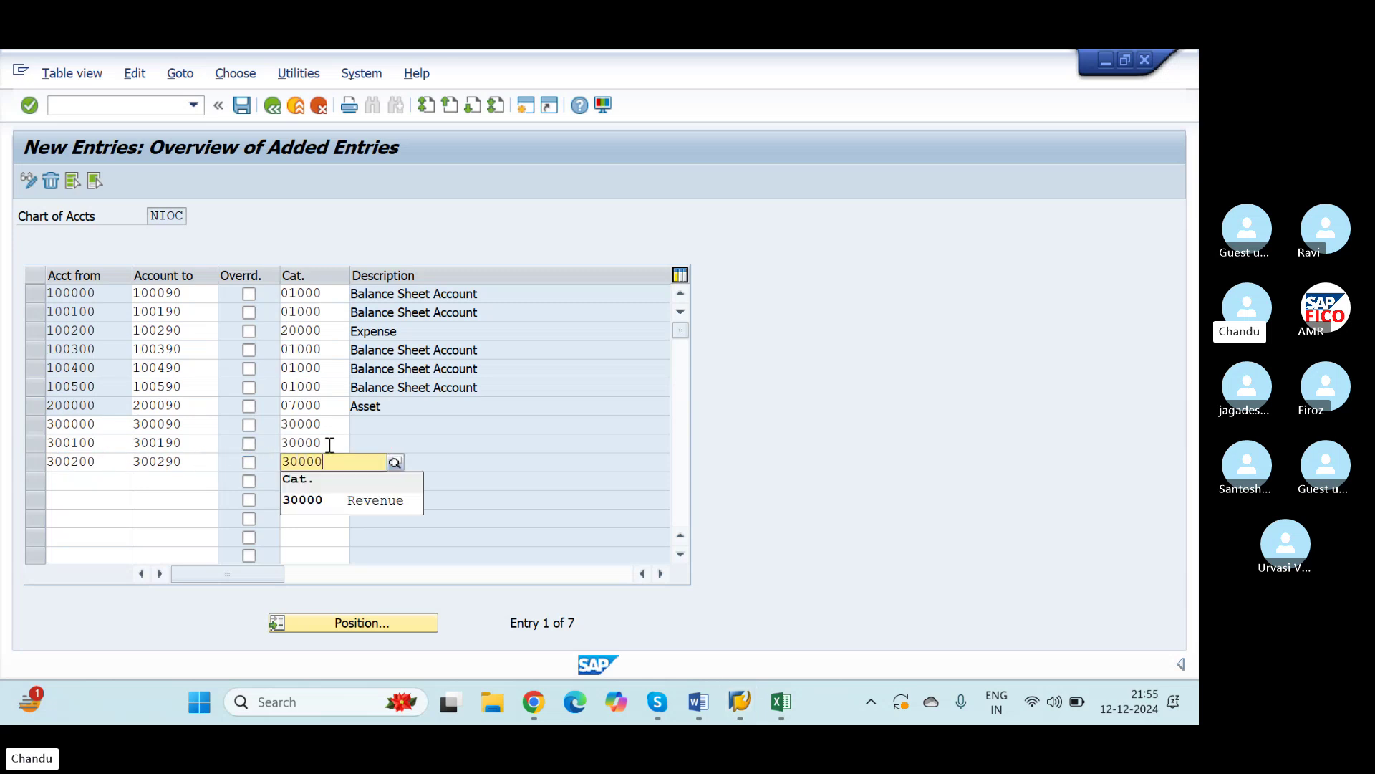
pyautogui.press('Down')
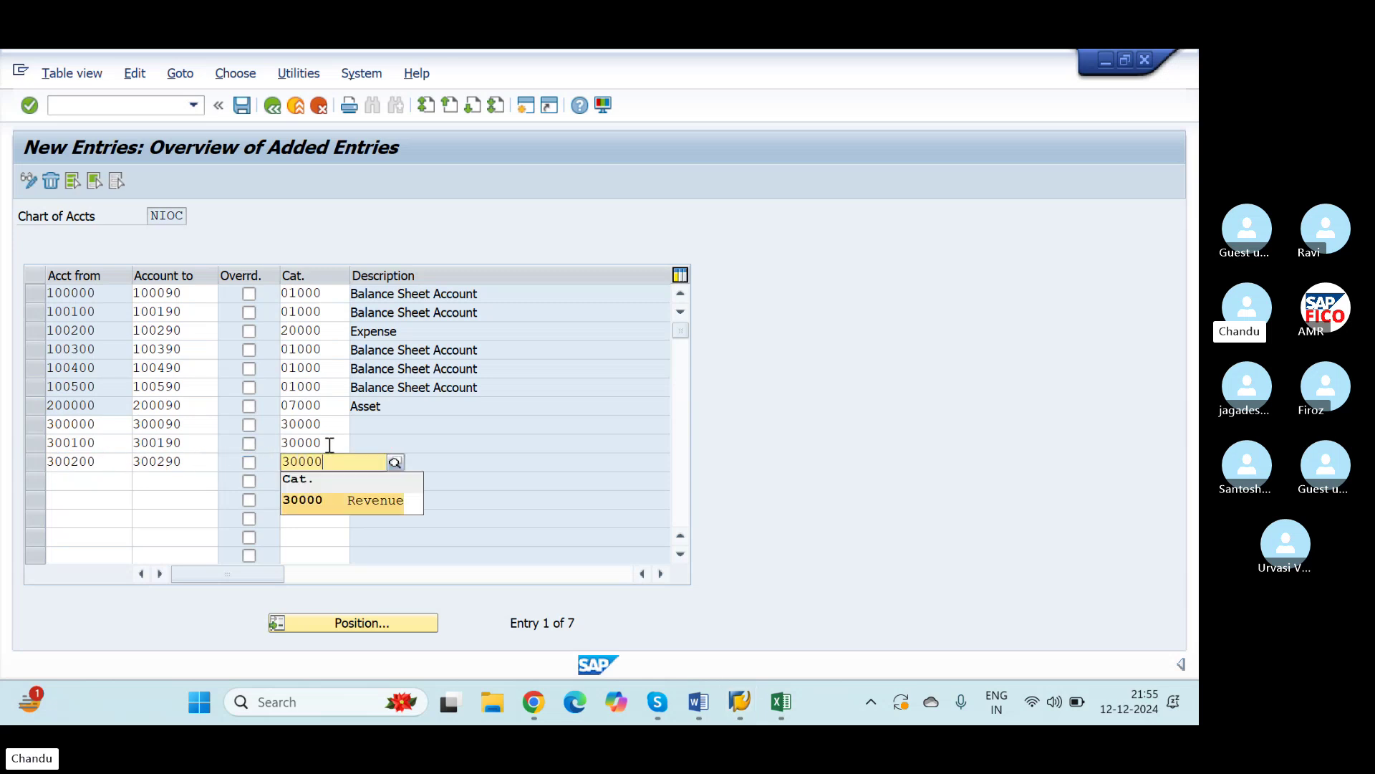
pyautogui.press('Return')
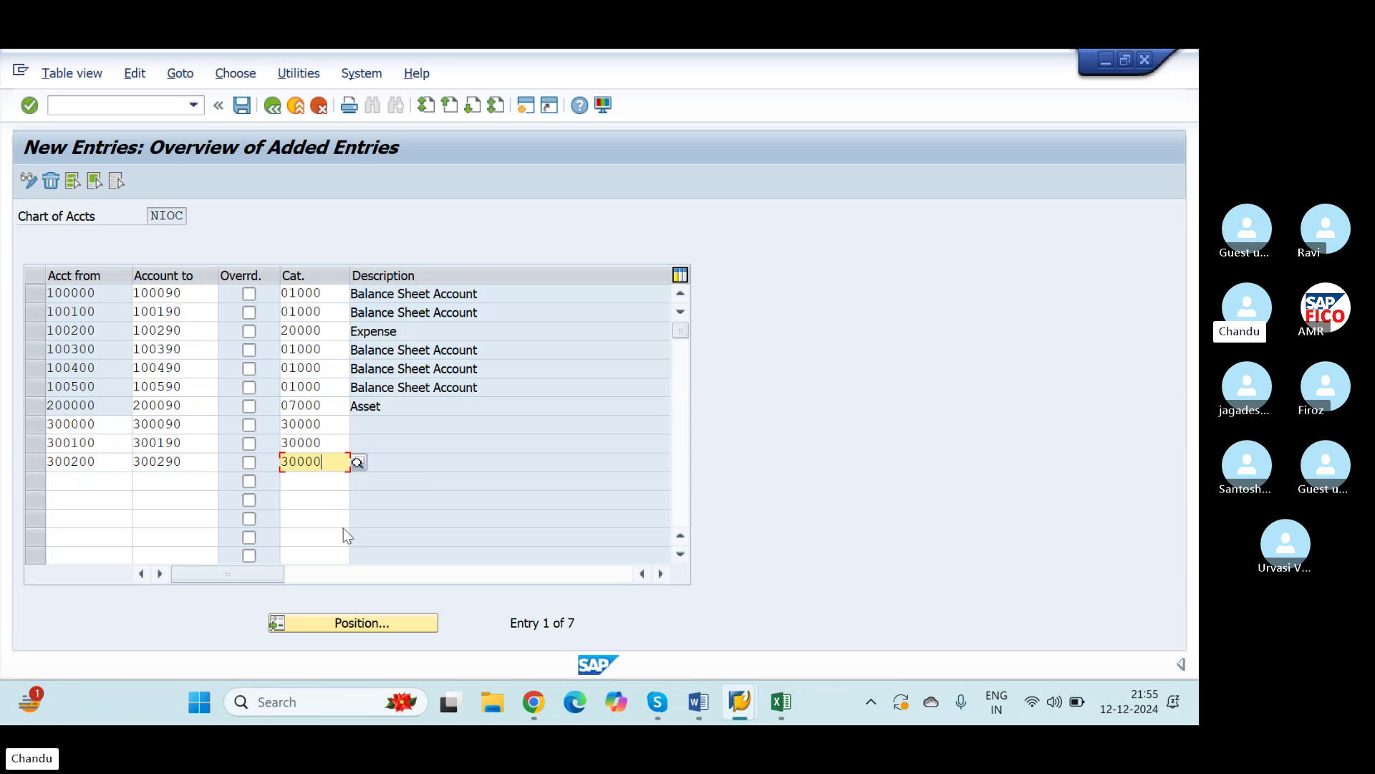
pyautogui.press('Return')
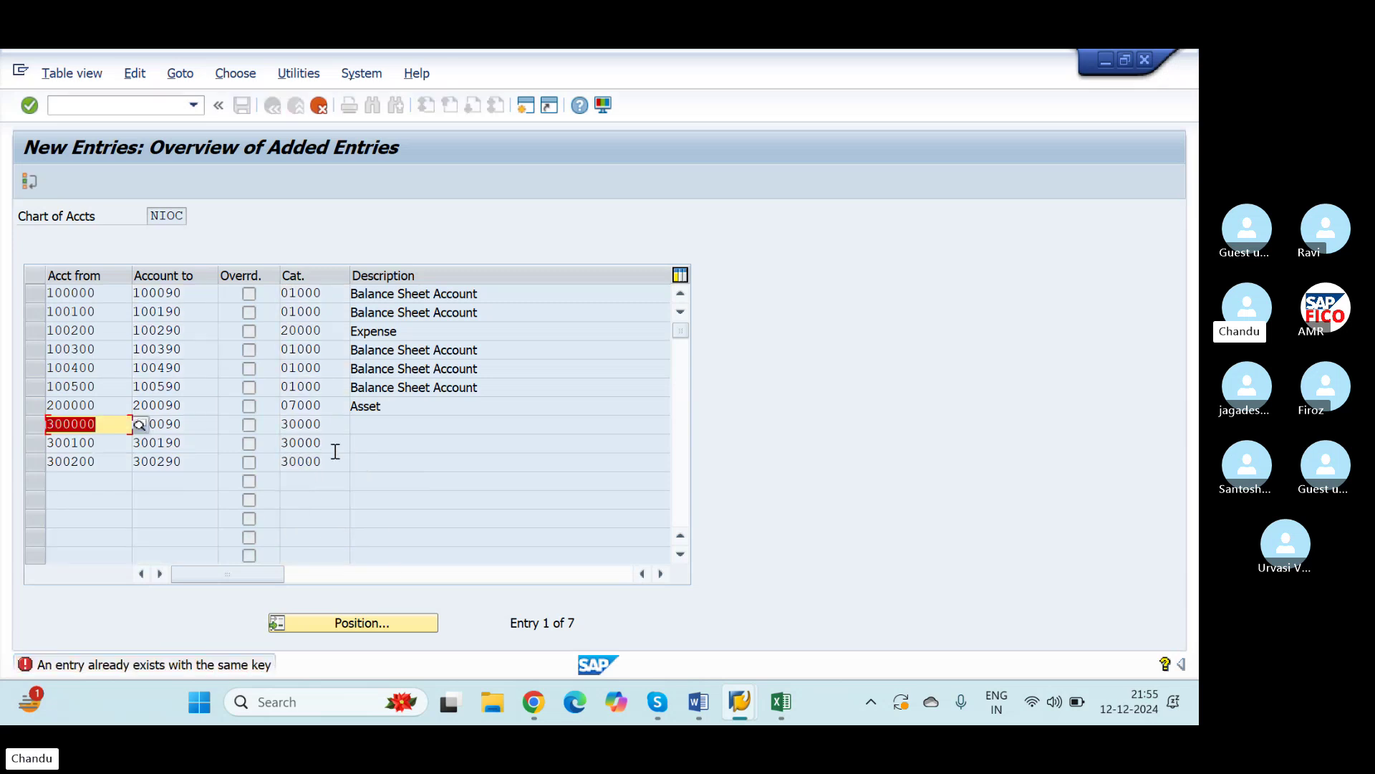
pyautogui.click(319, 106)
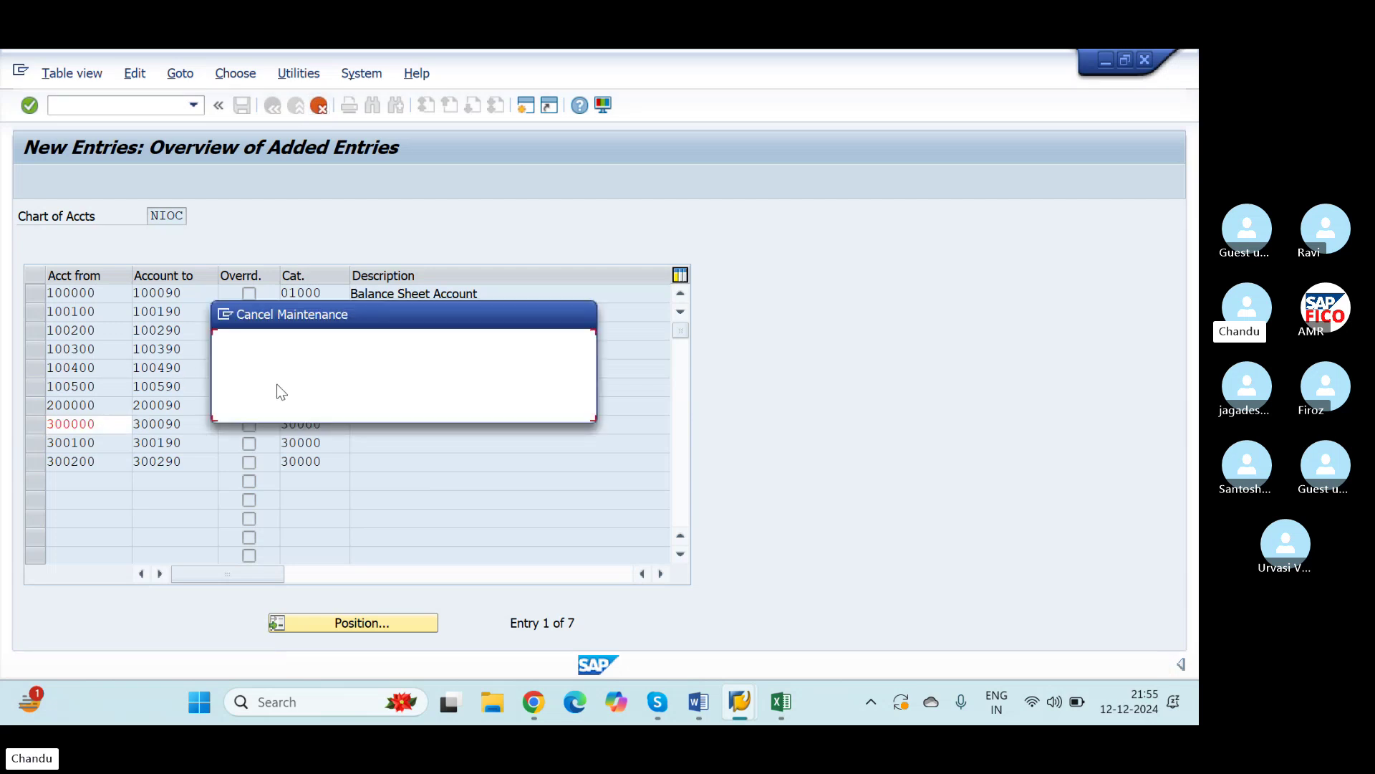
pyautogui.click(295, 407)
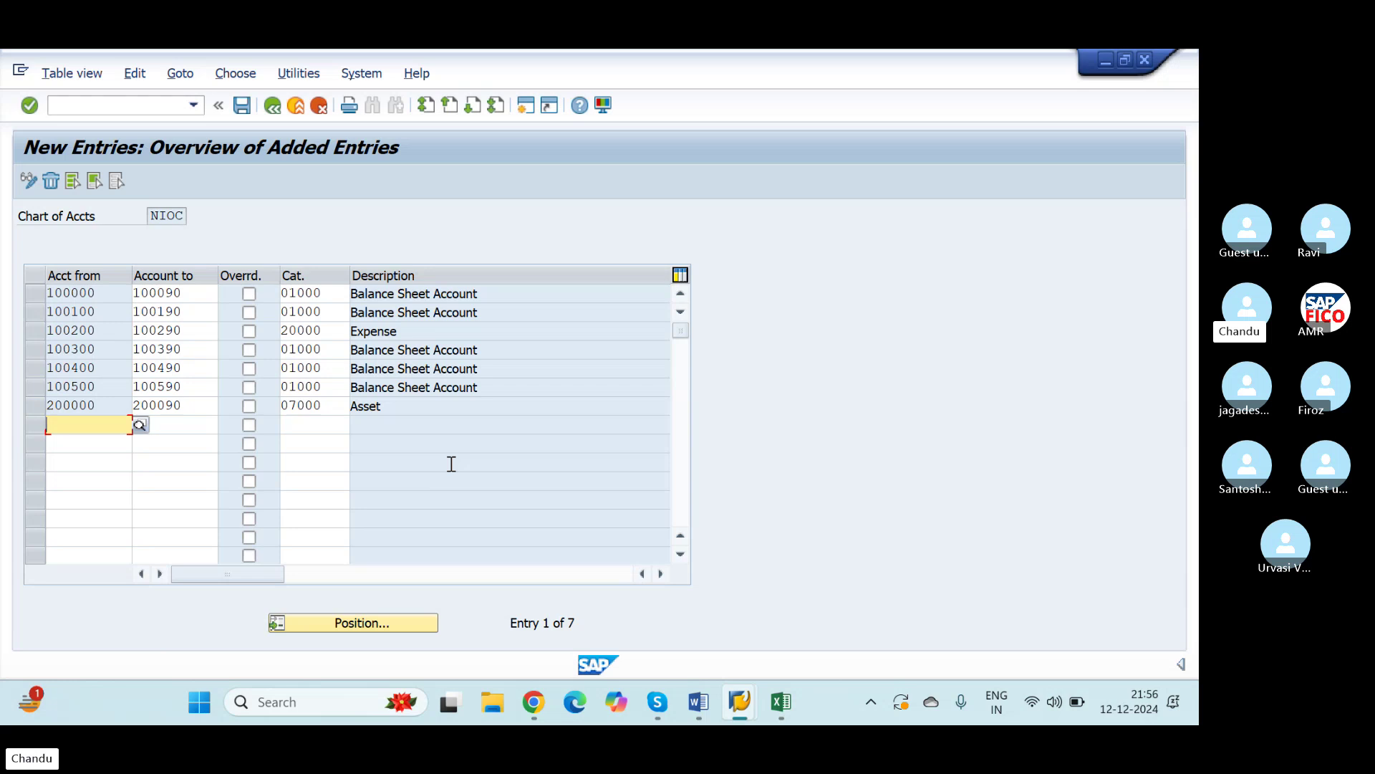
# Copy the six expense ranges from 400000–400090 to 400500–400590 from the Excel sheet into the next empty entries in SAP
pyautogui.hotkey('alt', 'Tab')
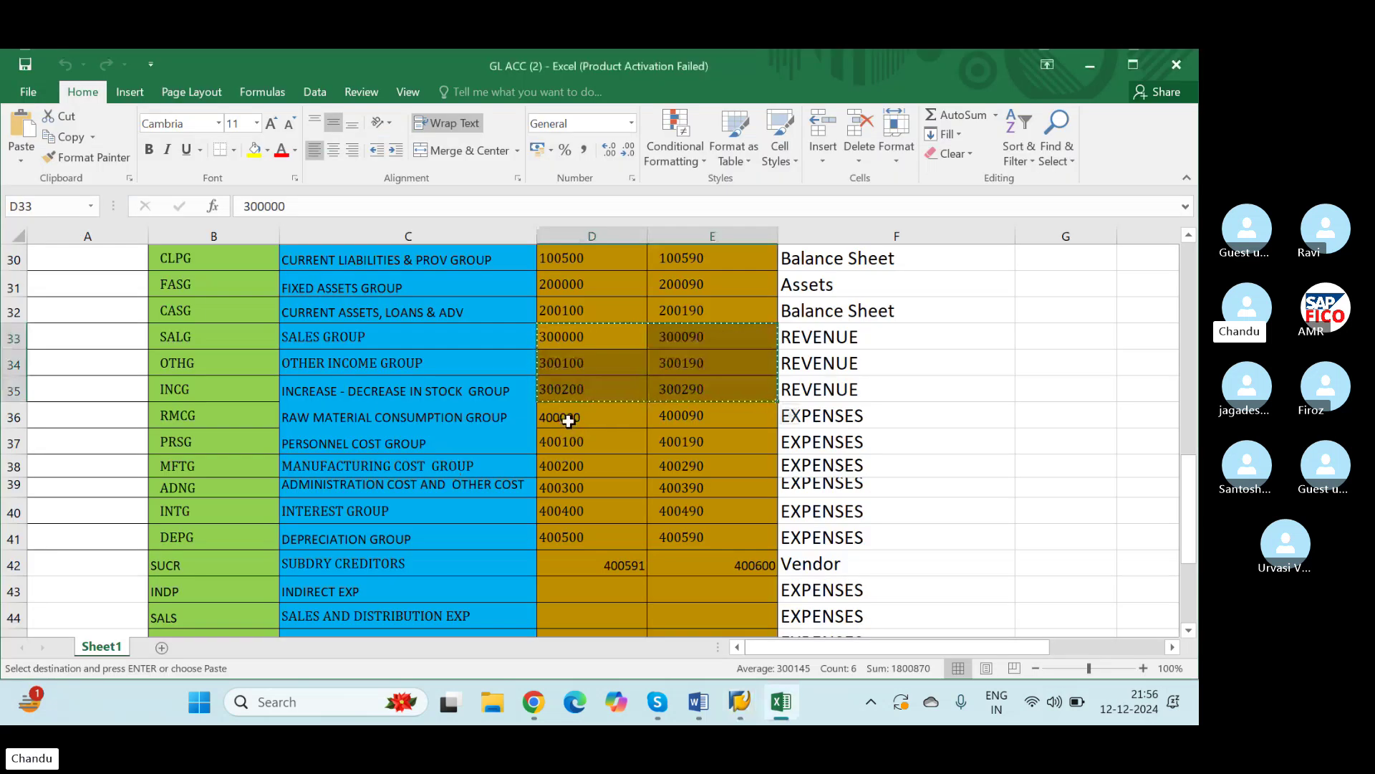
pyautogui.moveTo(568, 421); pyautogui.dragTo(711, 534)
pyautogui.hotkey('ctrl', 'c')
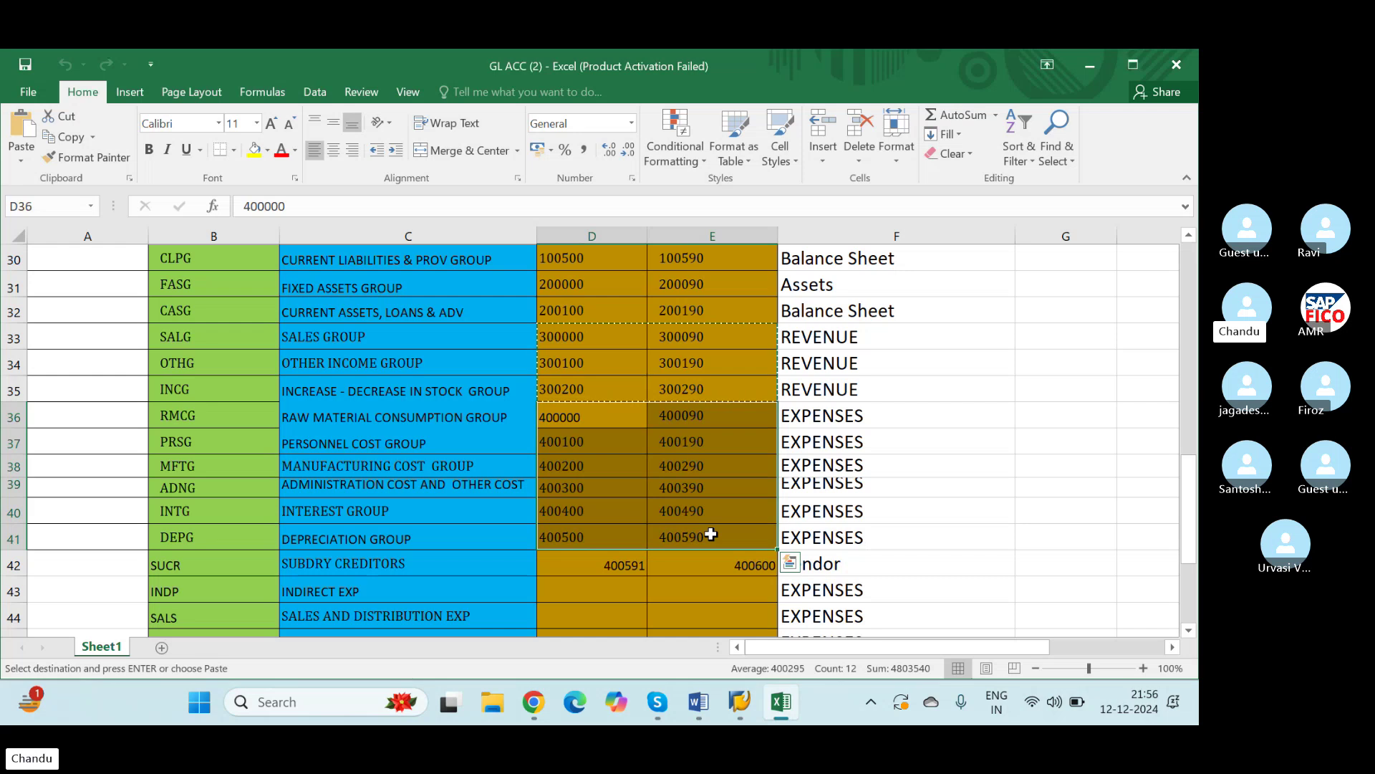
pyautogui.hotkey('alt', 'Tab')
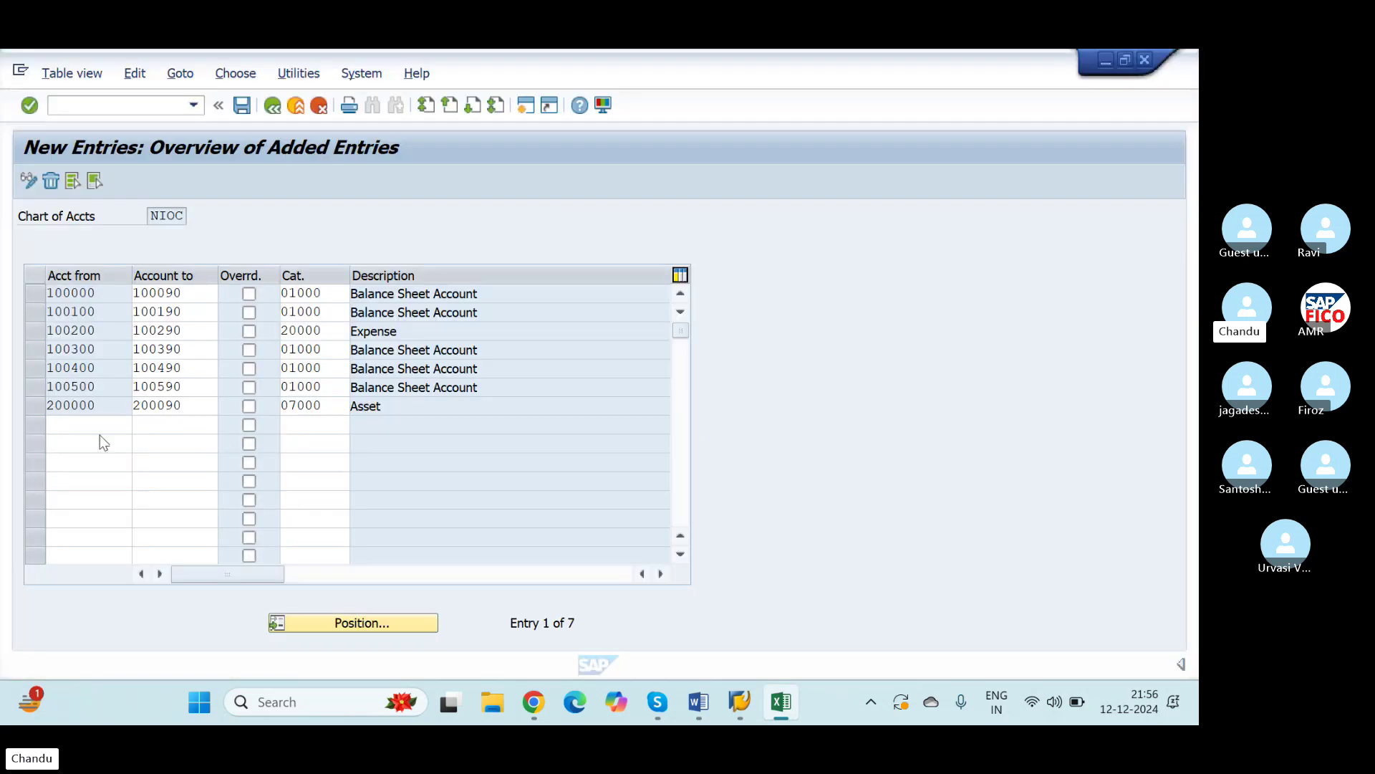
pyautogui.click(84, 430)
pyautogui.hotkey('ctrl', 'v')
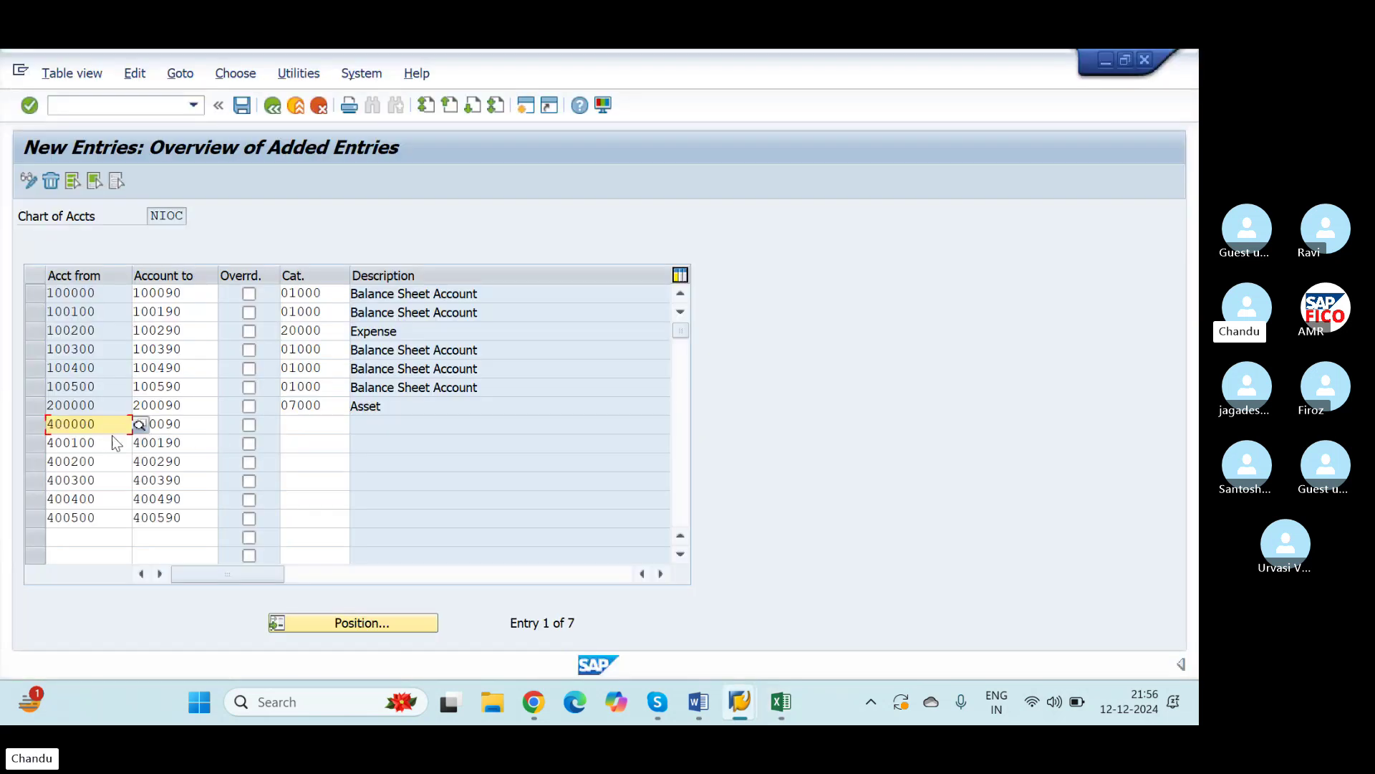
# Assign item category 20000 Expense to the ranges 400000–400090 and 400100–400190
pyautogui.click(318, 433)
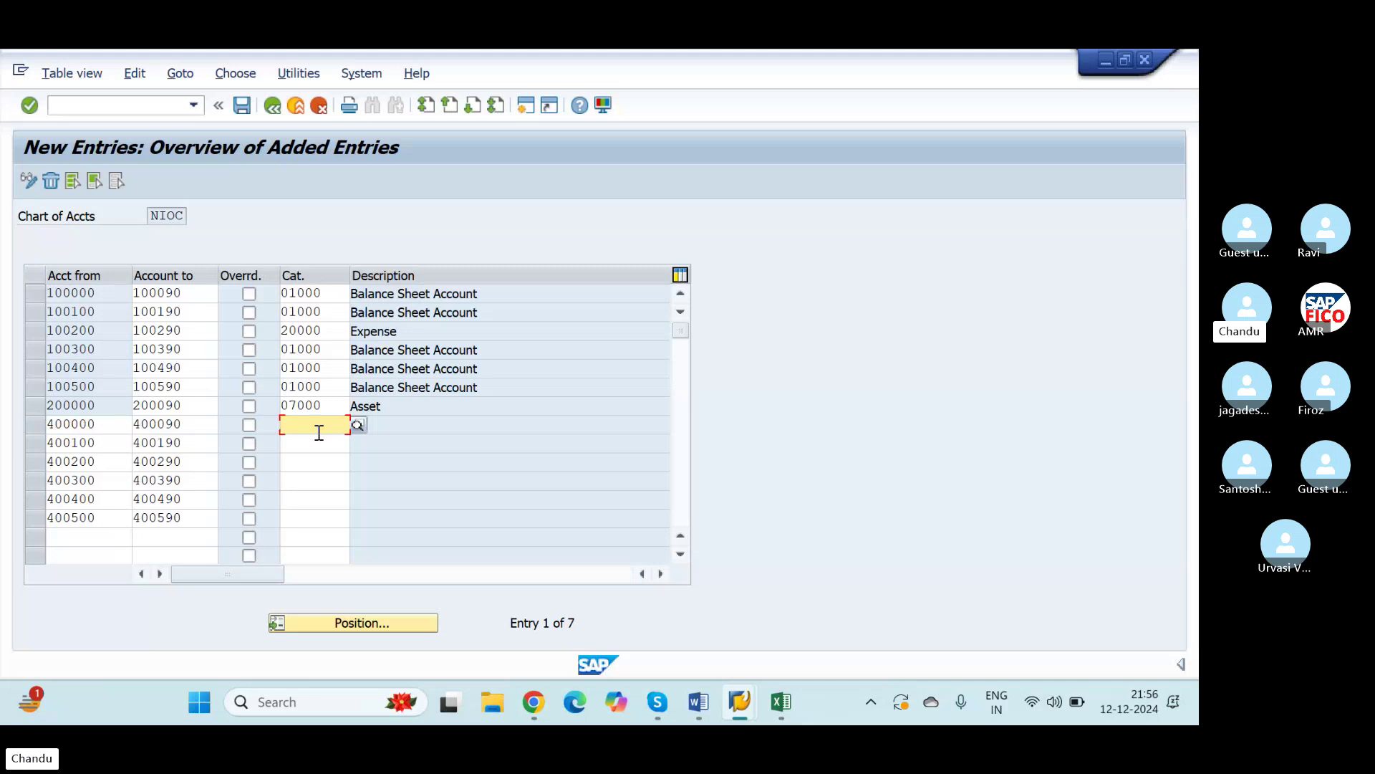
pyautogui.hotkey('alt', 'Tab')
pyautogui.hotkey('alt', 'Tab')
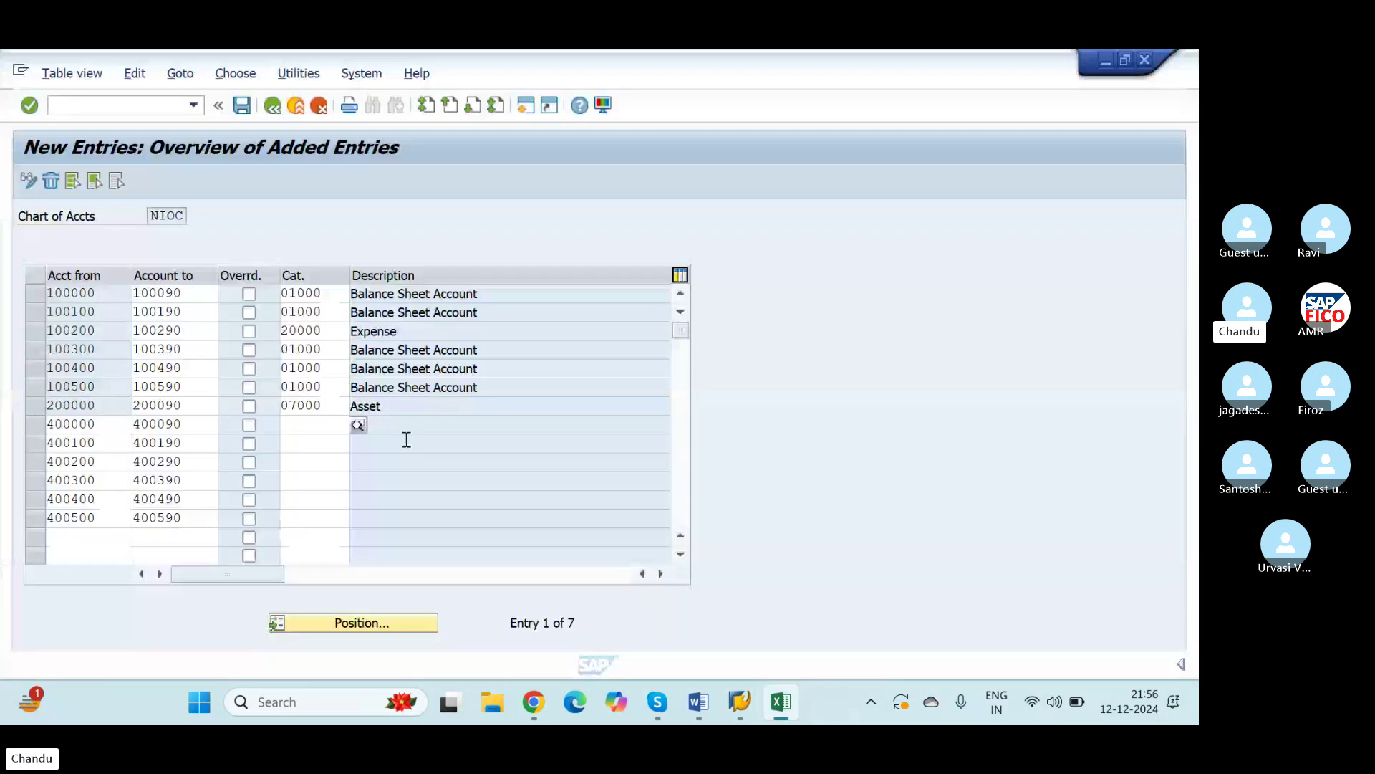
pyautogui.click(344, 426)
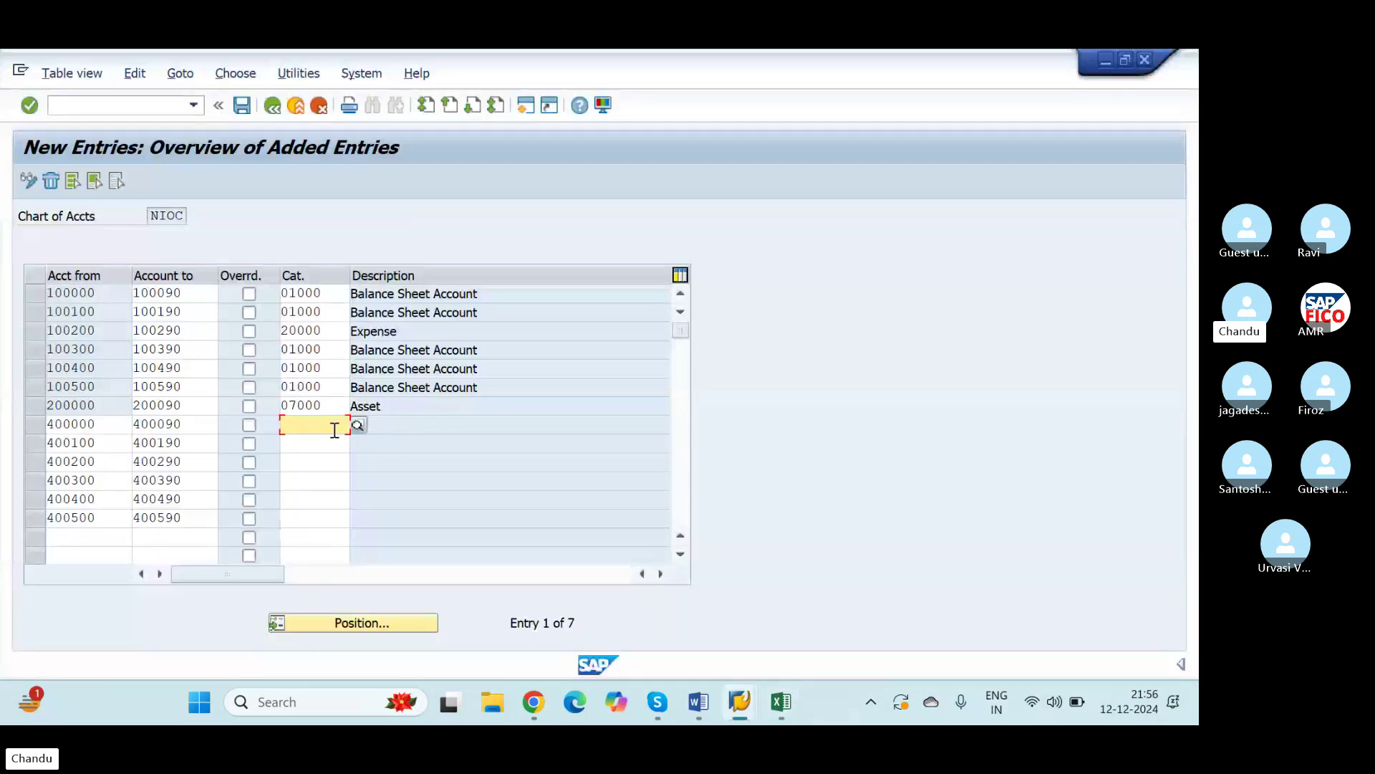
pyautogui.write('20')
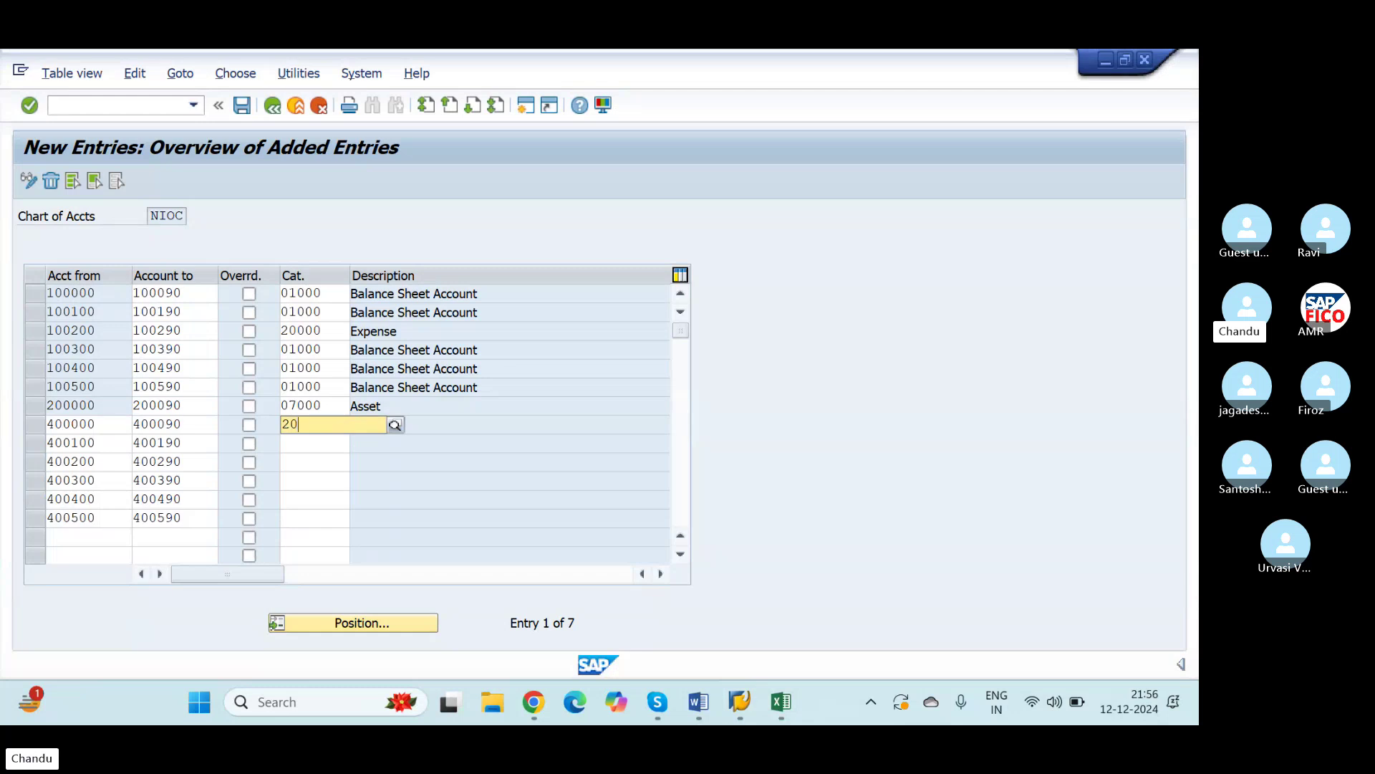
pyautogui.write('000')
pyautogui.press('Return')
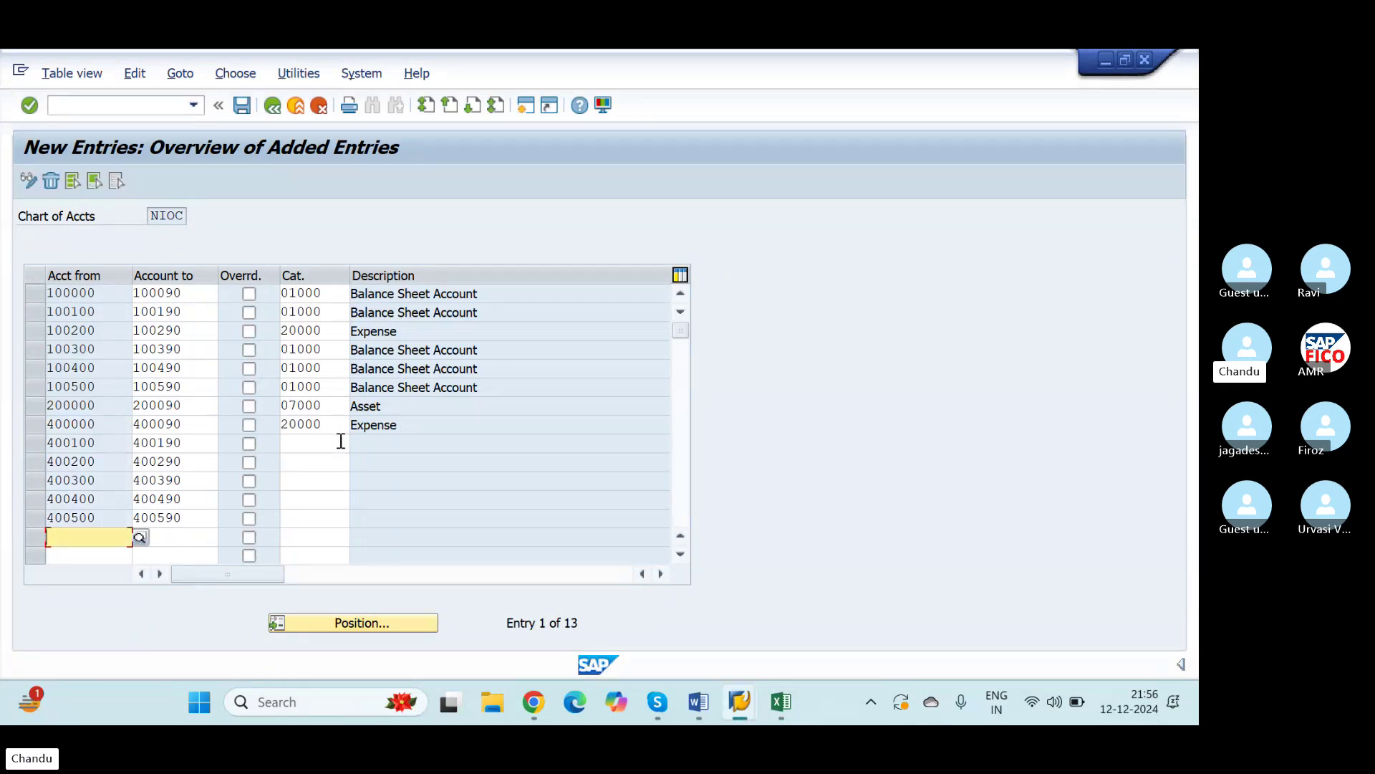
pyautogui.click(341, 441)
pyautogui.write('20000')
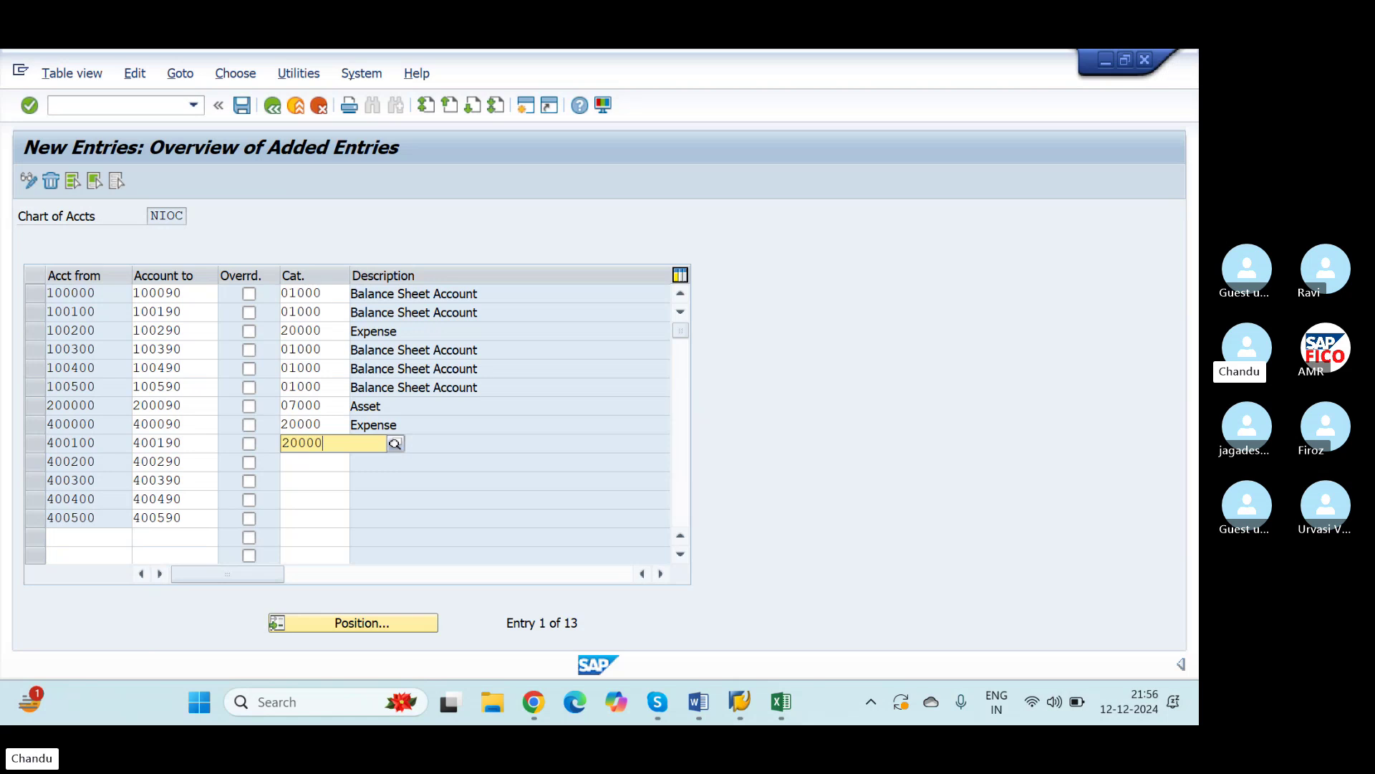
pyautogui.press('Return')
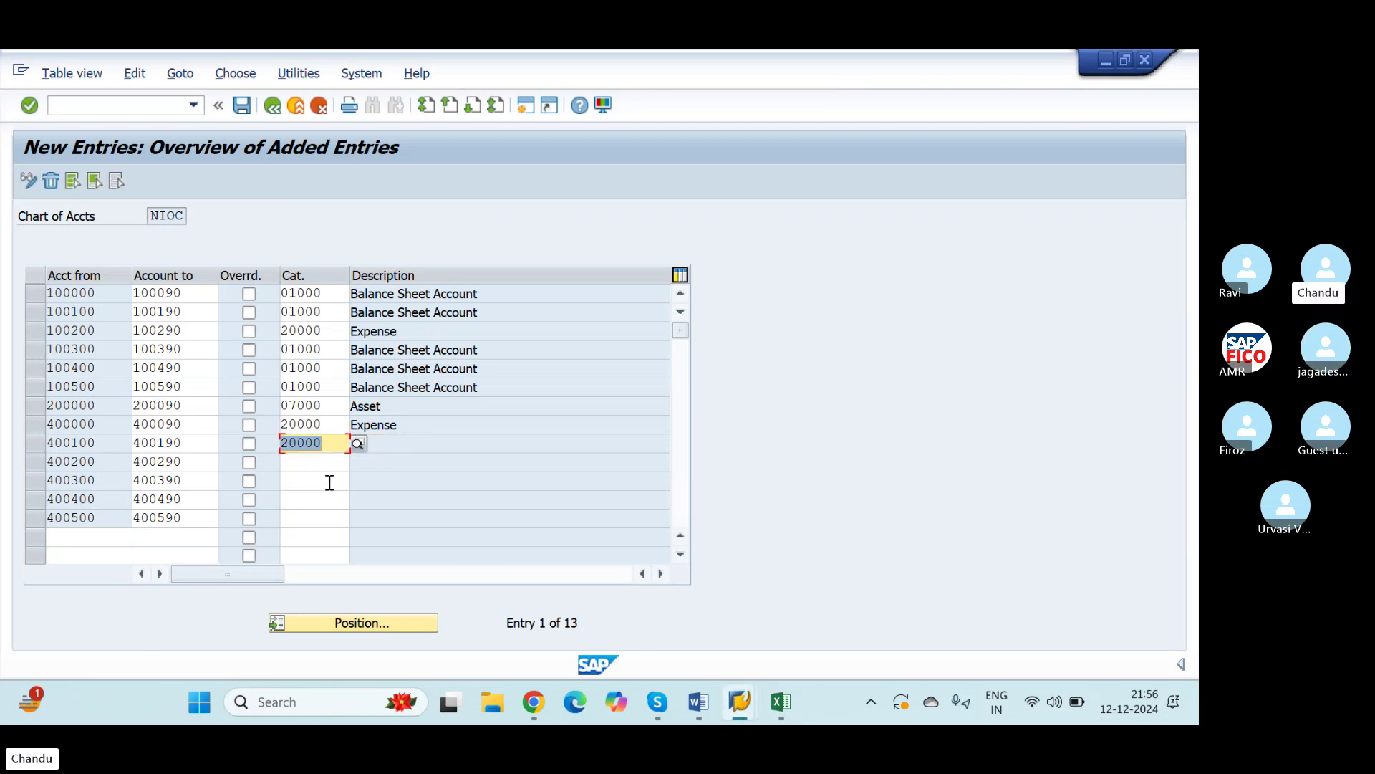
# Assign item category 20000 Expense to the ranges 400200–400290 and 400300–400390
pyautogui.click(324, 458)
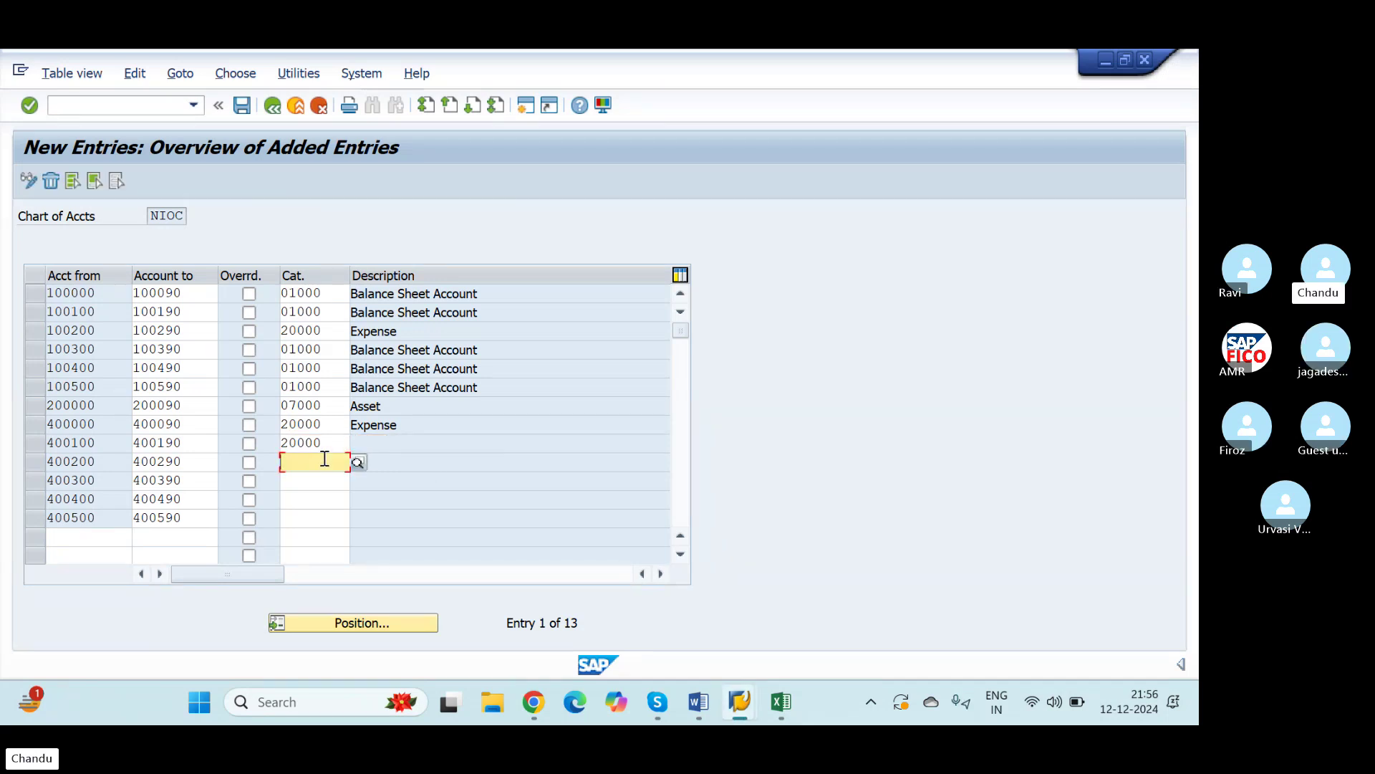
pyautogui.write('20000')
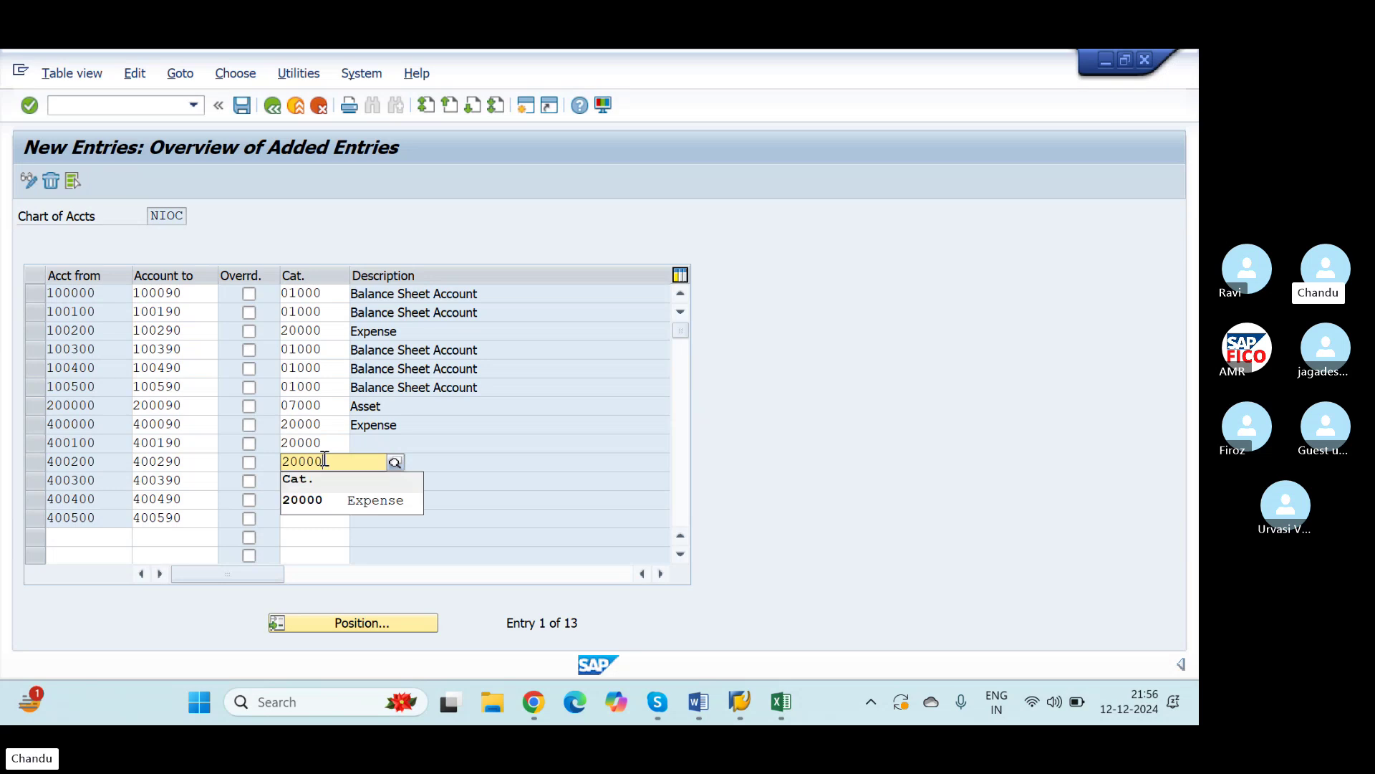
pyautogui.press('Down')
pyautogui.press('Return')
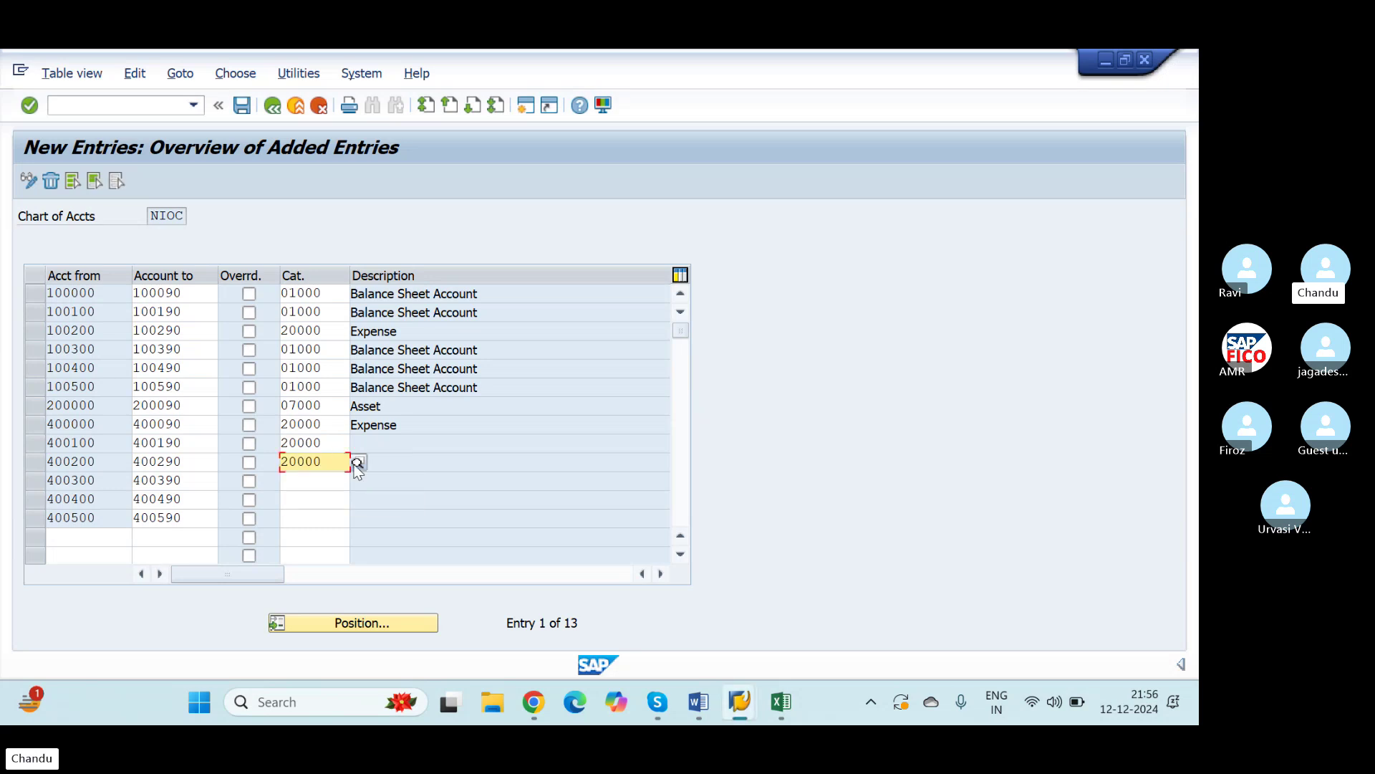
pyautogui.click(300, 481)
pyautogui.write('20000')
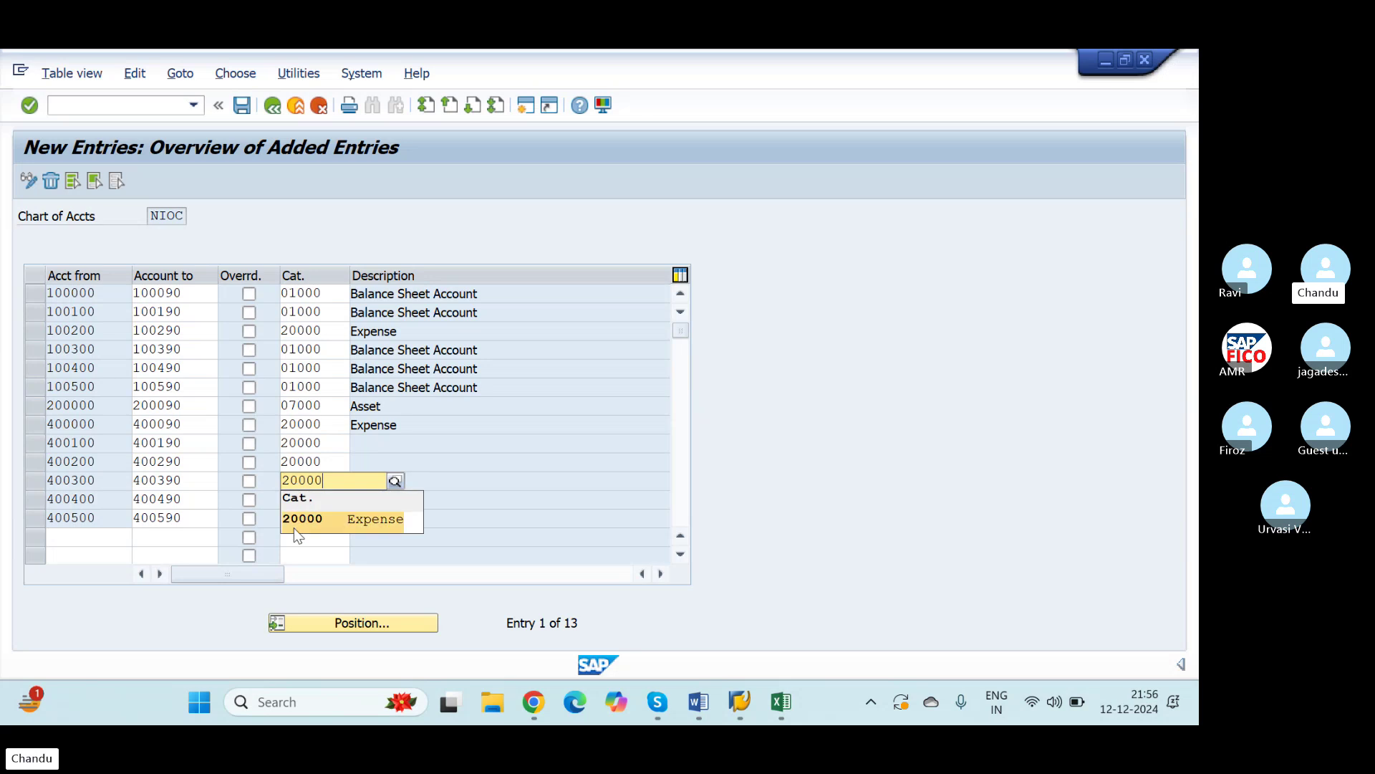
pyautogui.click(296, 523)
# Assign item category 20000 Expense to the ranges 400400–400490 and 400500–400590, and save the new expense entries
pyautogui.click(304, 500)
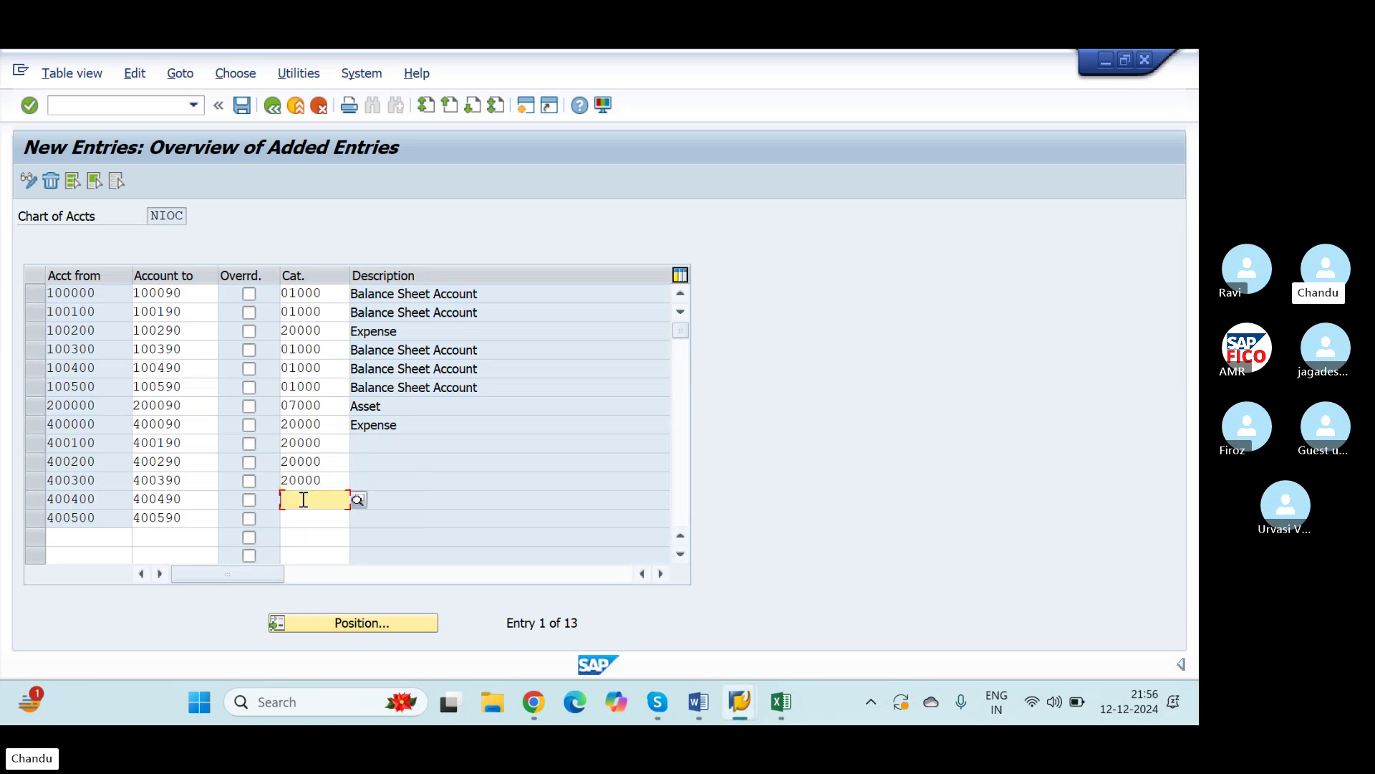
pyautogui.write('20000')
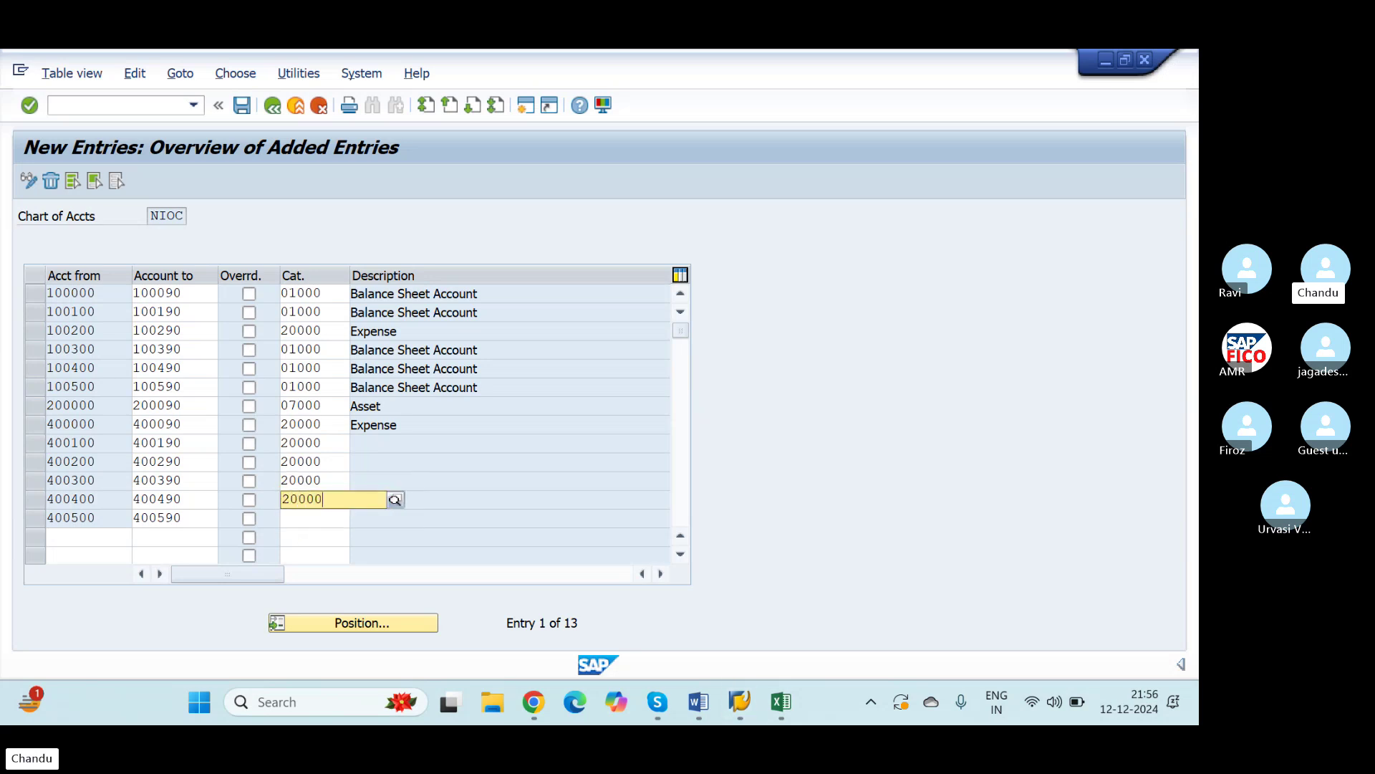
pyautogui.click(326, 539)
pyautogui.click(327, 520)
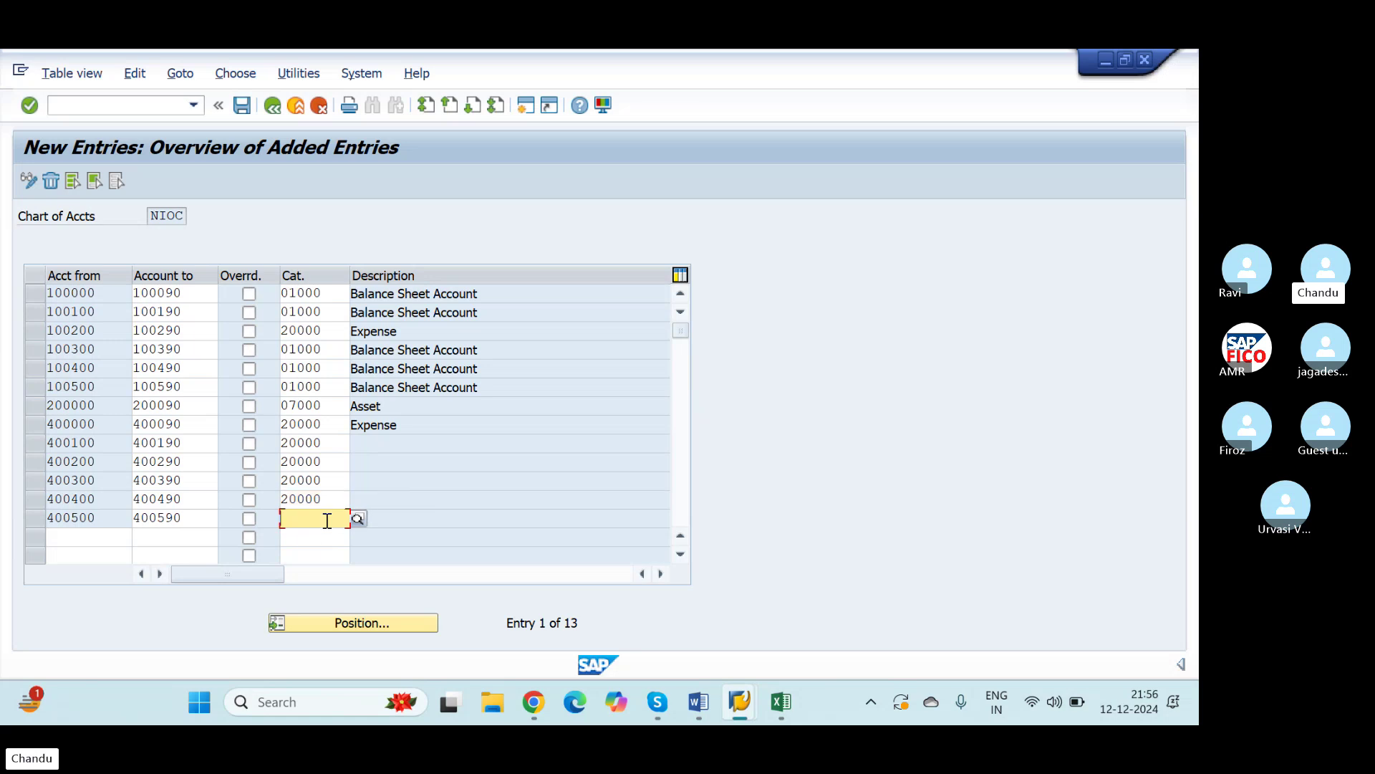
pyautogui.write('20000')
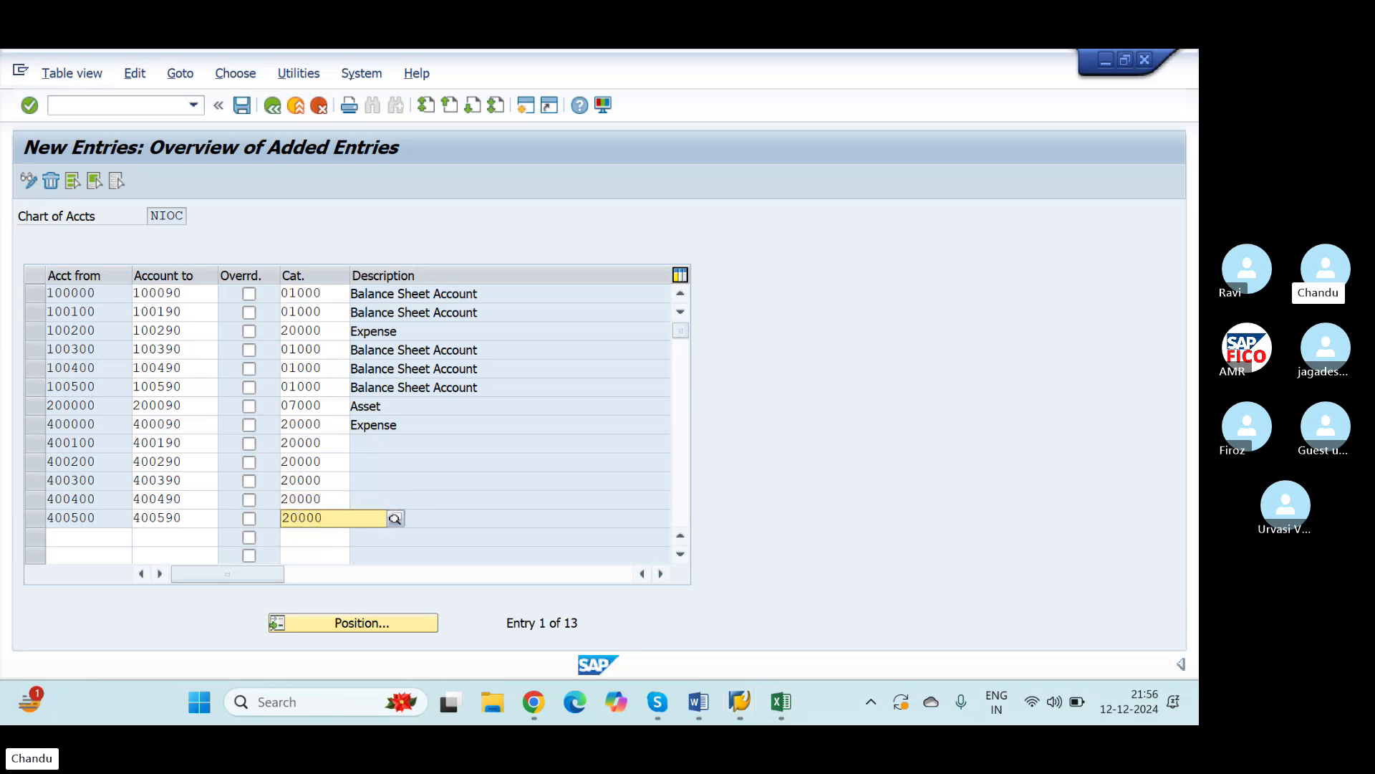
pyautogui.press('Down')
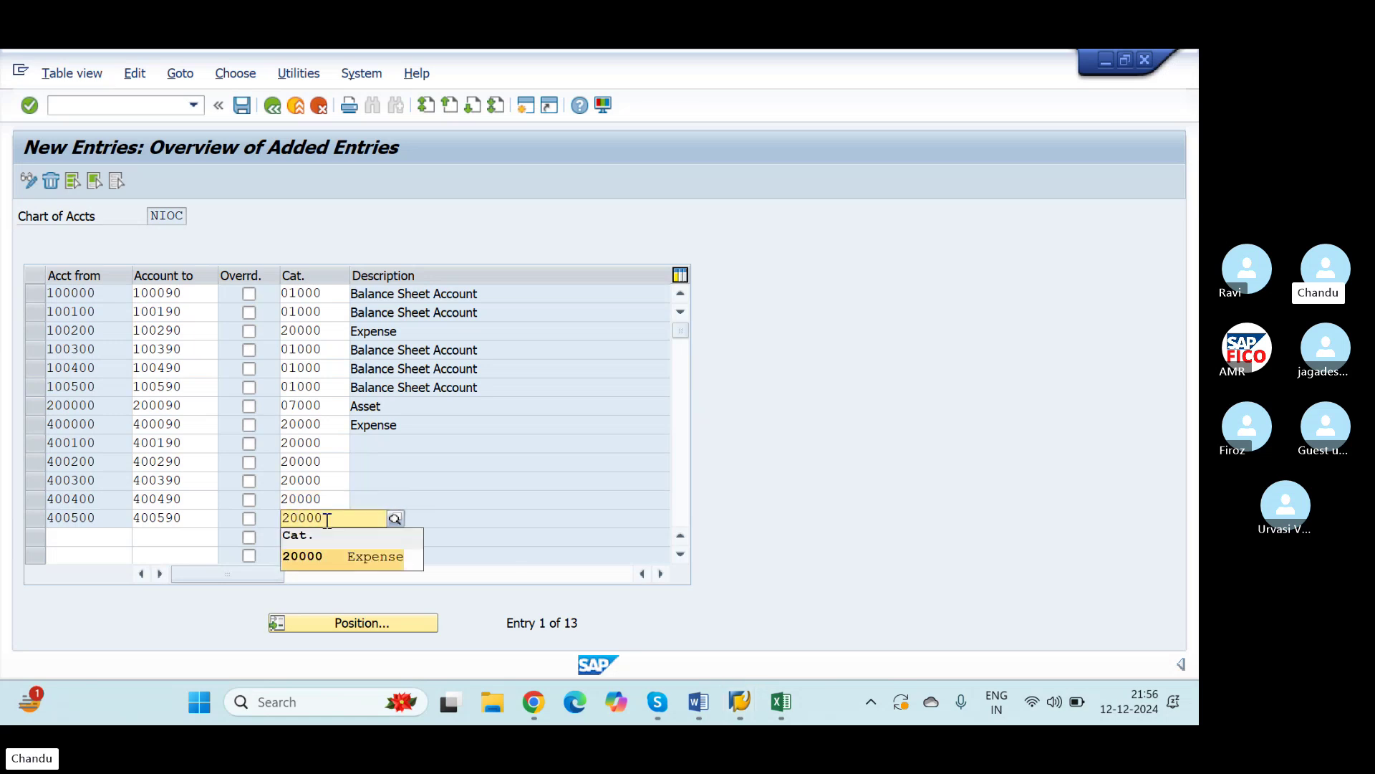
pyautogui.press('Return')
pyautogui.press('Return')
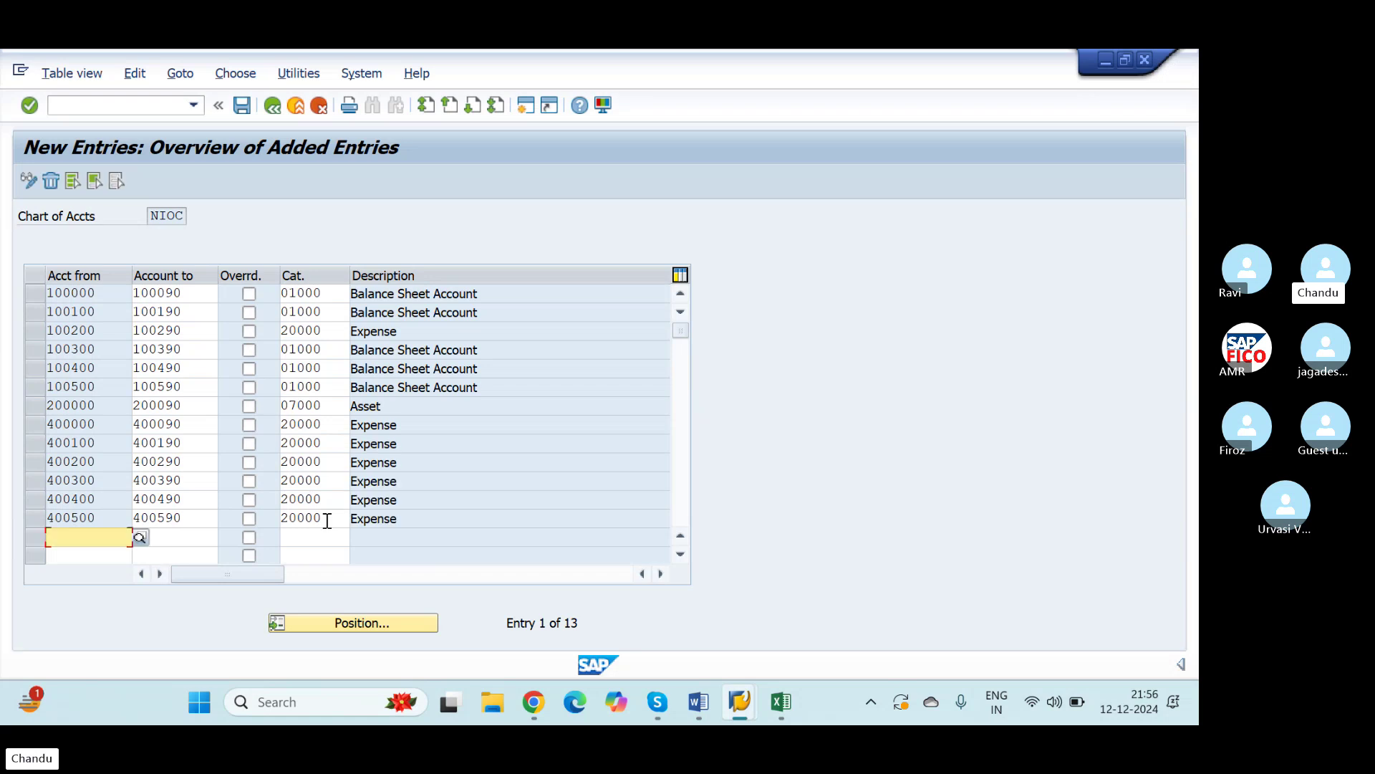
pyautogui.click(242, 106)
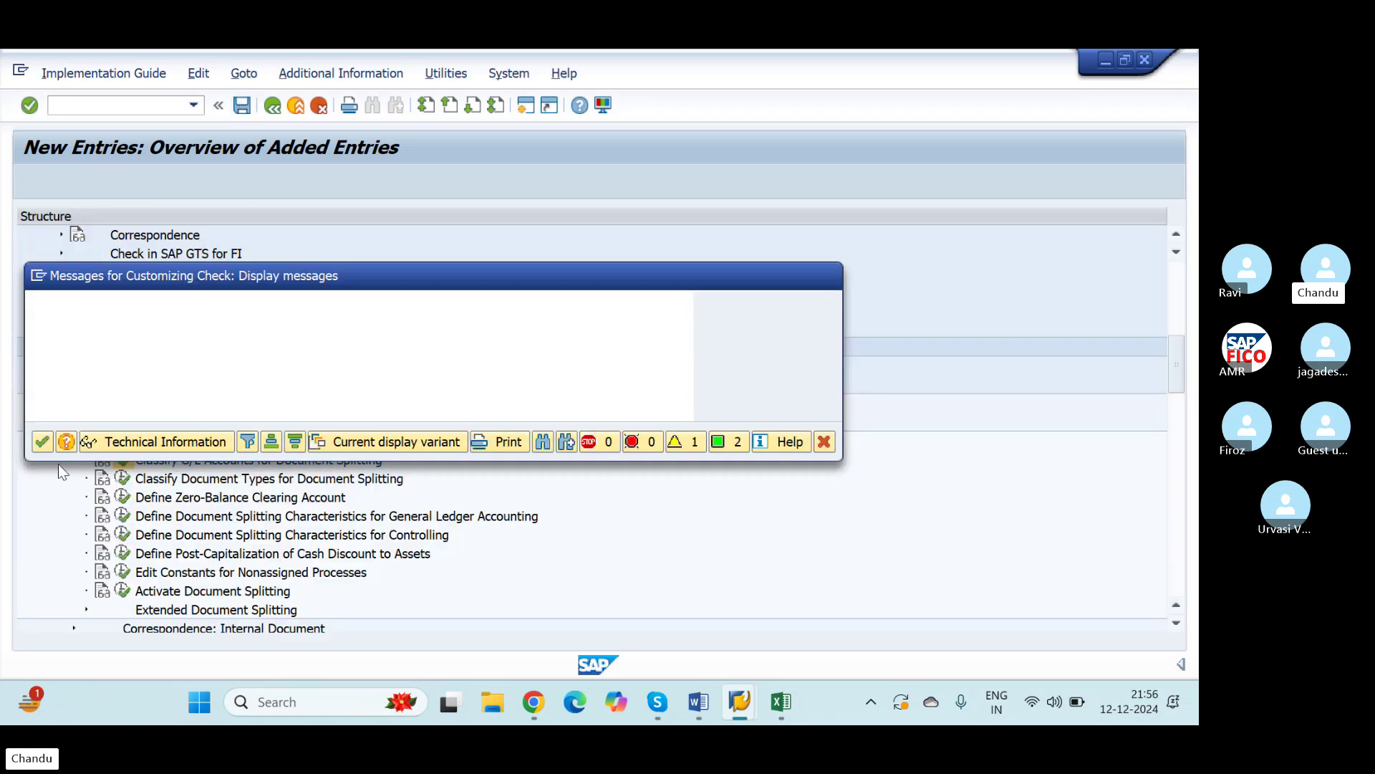
pyautogui.click(42, 441)
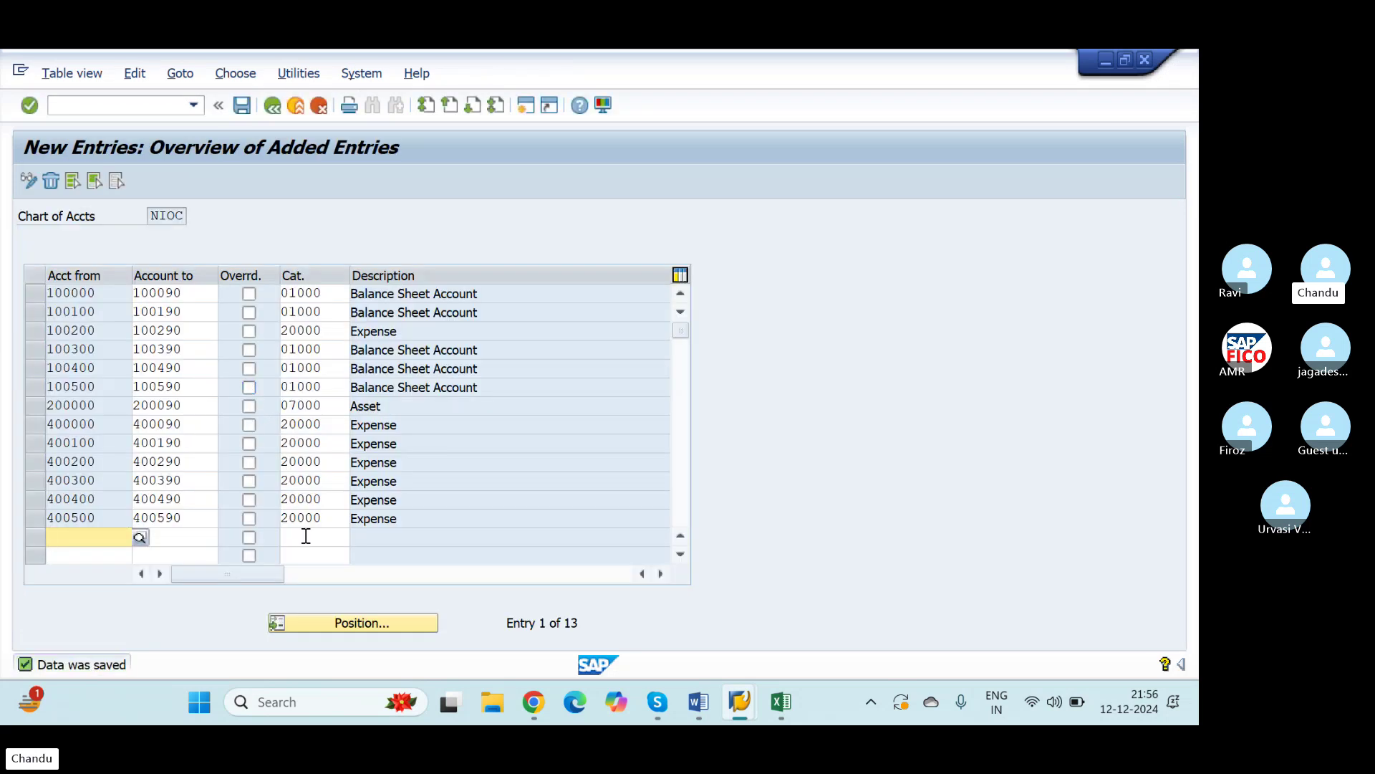
# Copy the sundry creditors range 400591–400600 from the Excel sheet into the next empty entry in SAP
pyautogui.hotkey('alt', 'Tab')
pyautogui.scroll(-4, 611, 365)
pyautogui.scroll(2, 592, 408)
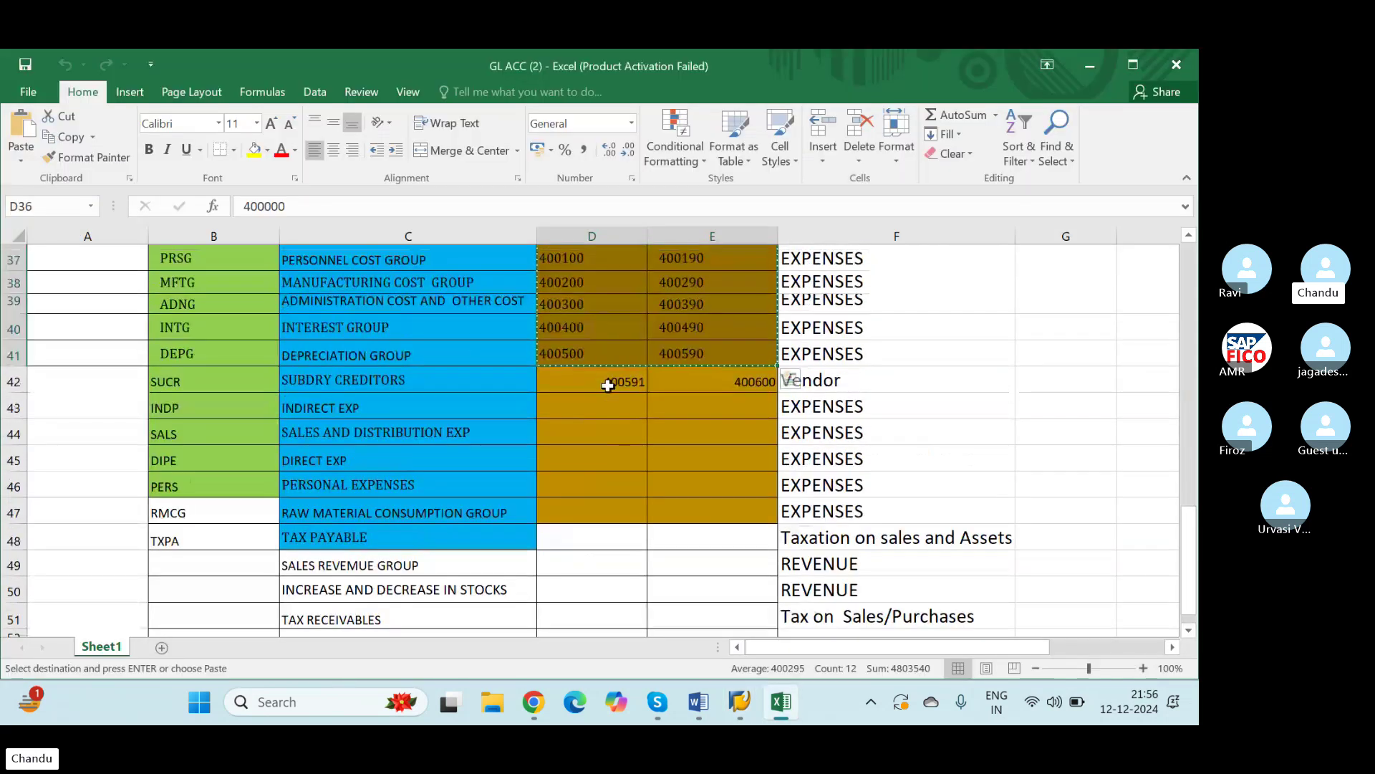
pyautogui.moveTo(607, 385); pyautogui.dragTo(717, 388)
pyautogui.hotkey('ctrl', 'c')
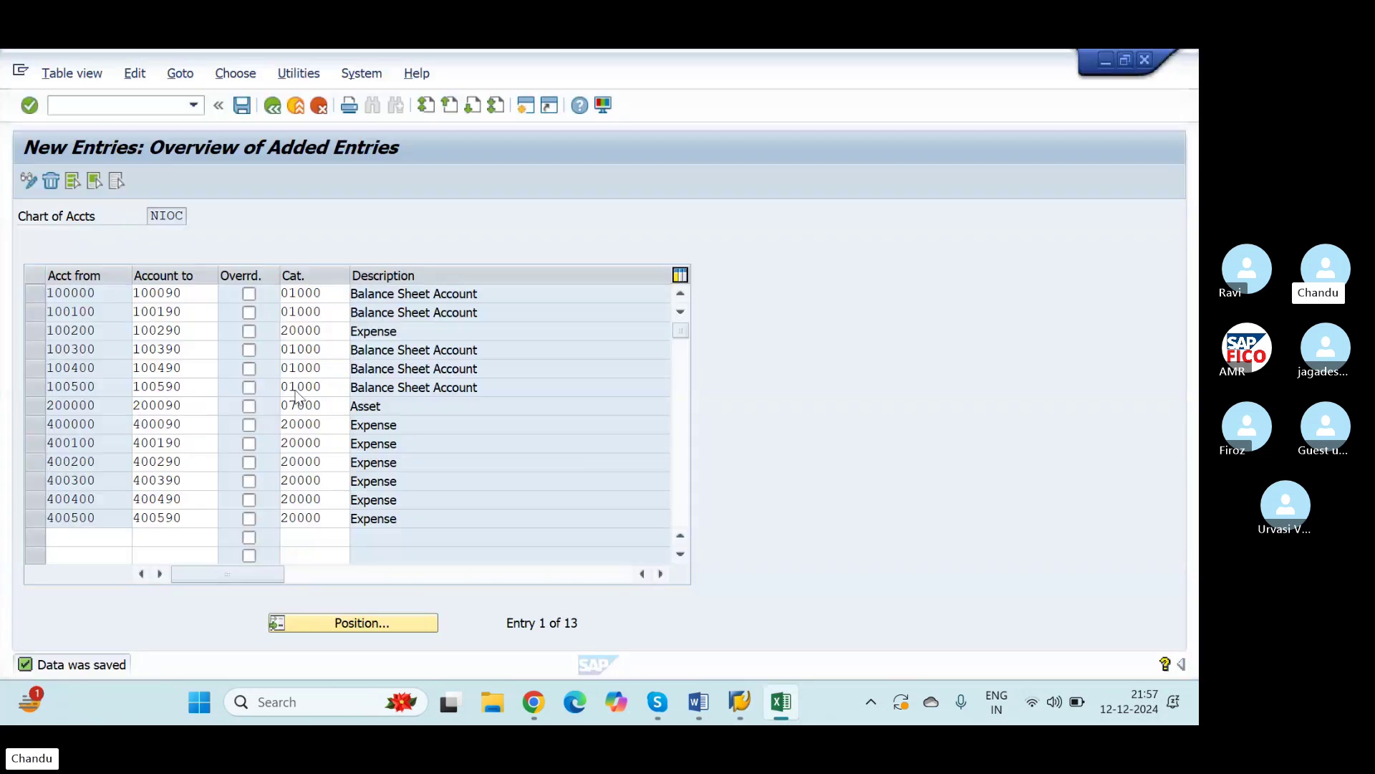
pyautogui.hotkey('alt', 'Tab')
pyautogui.click(73, 534)
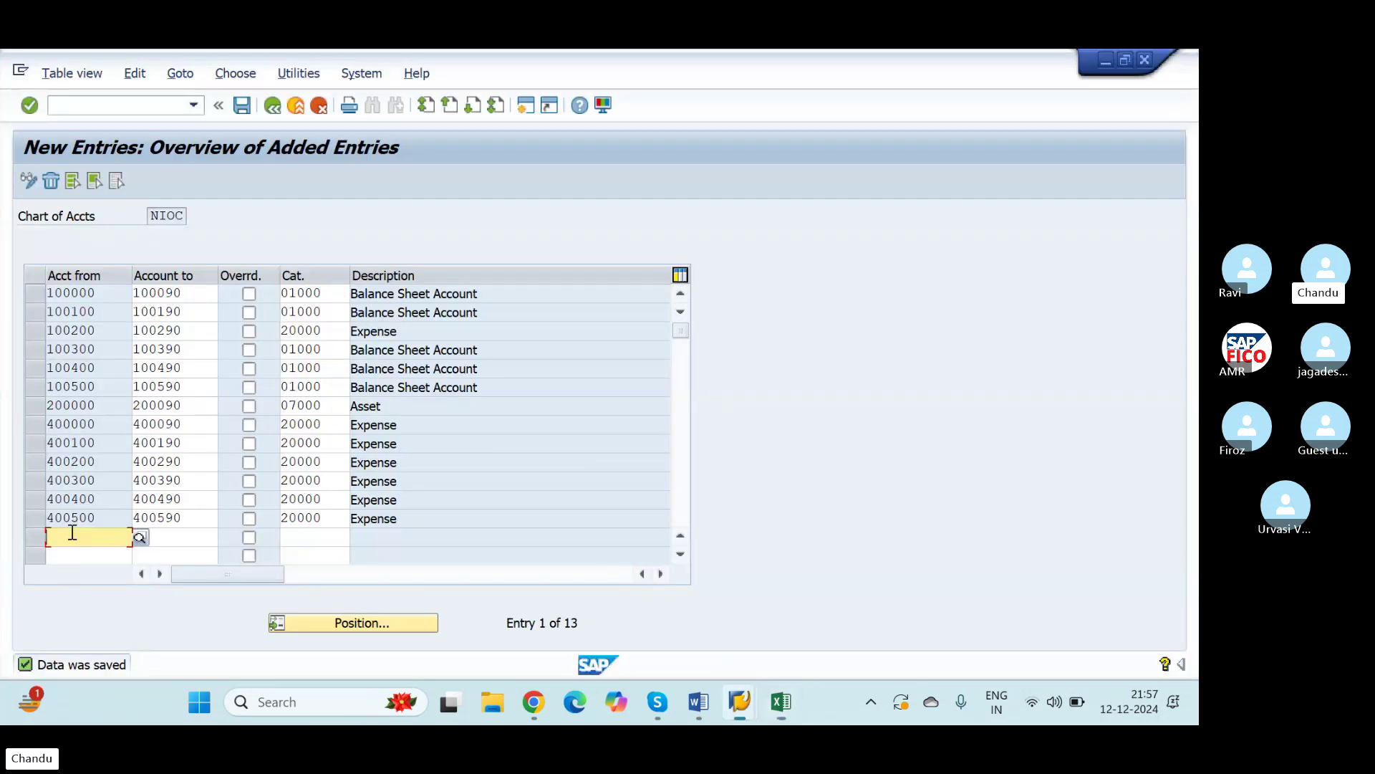
pyautogui.hotkey('ctrl', 'v')
# Assign item category 03000 Vendor to the range 400591–400600 and save the entry
pyautogui.click(338, 538)
pyautogui.click(358, 537)
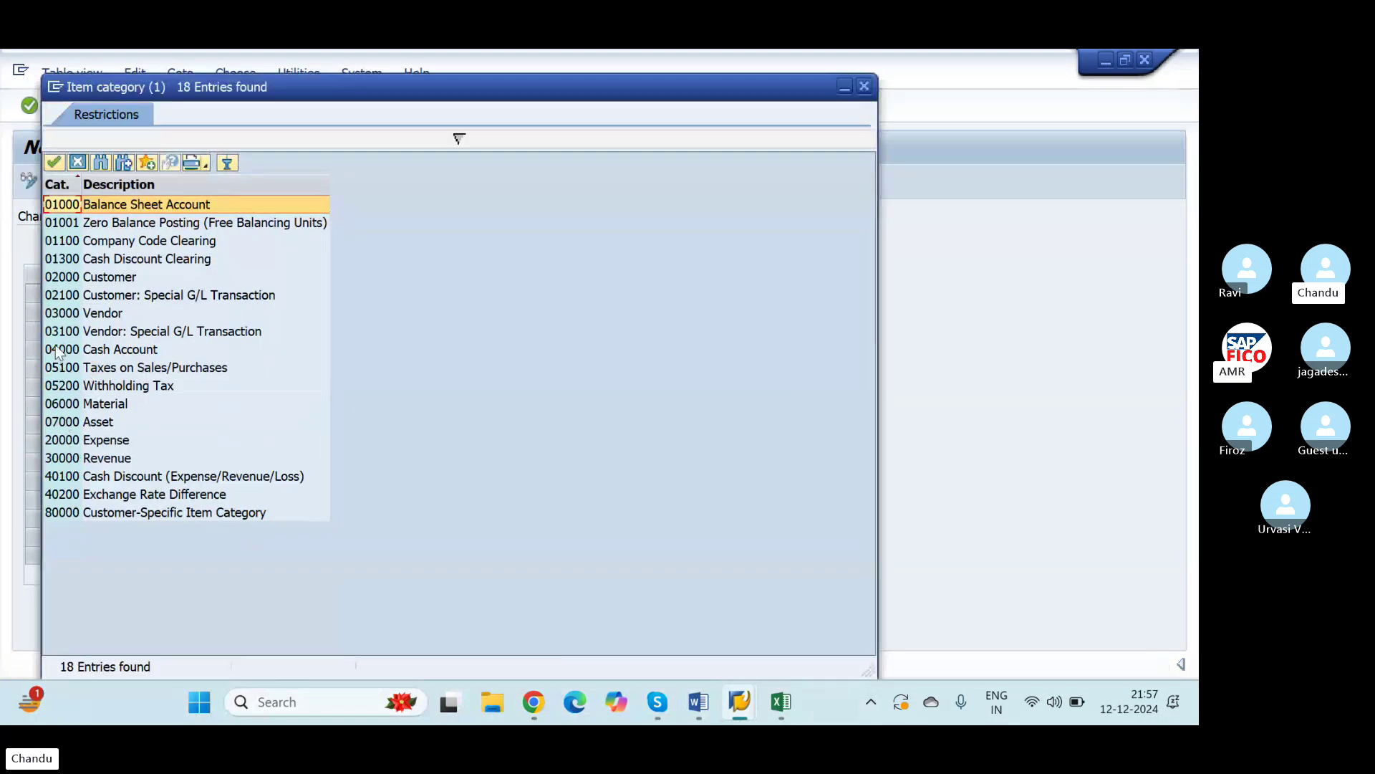
pyautogui.click(61, 315)
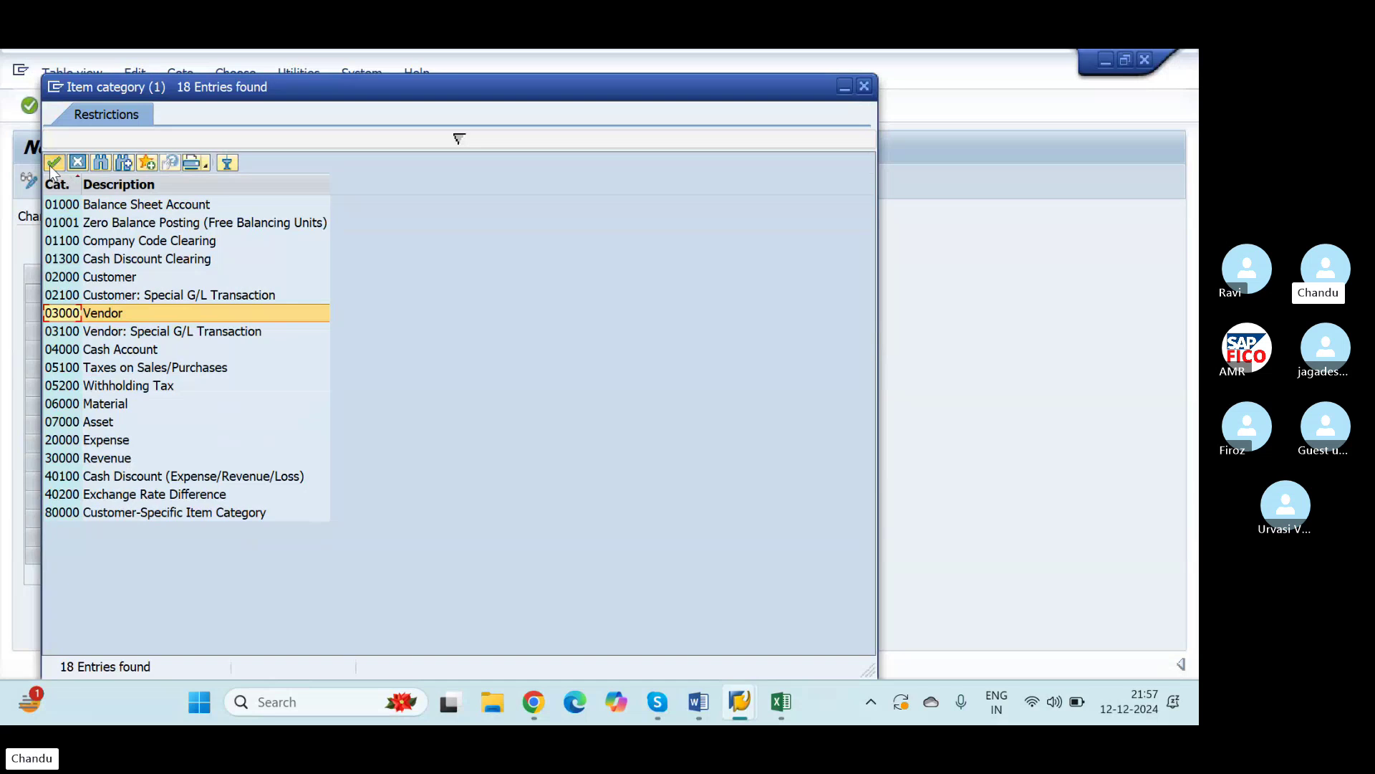
pyautogui.click(50, 165)
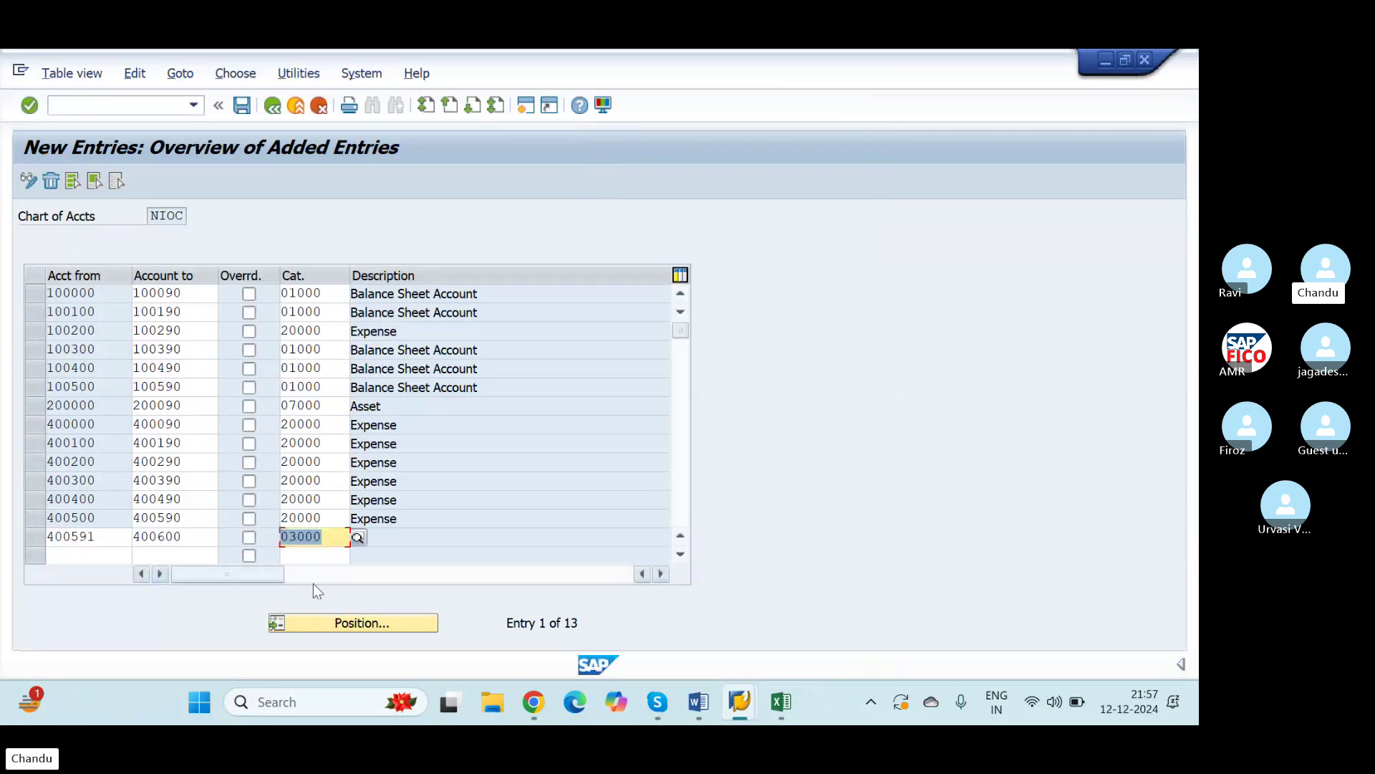
pyautogui.click(241, 107)
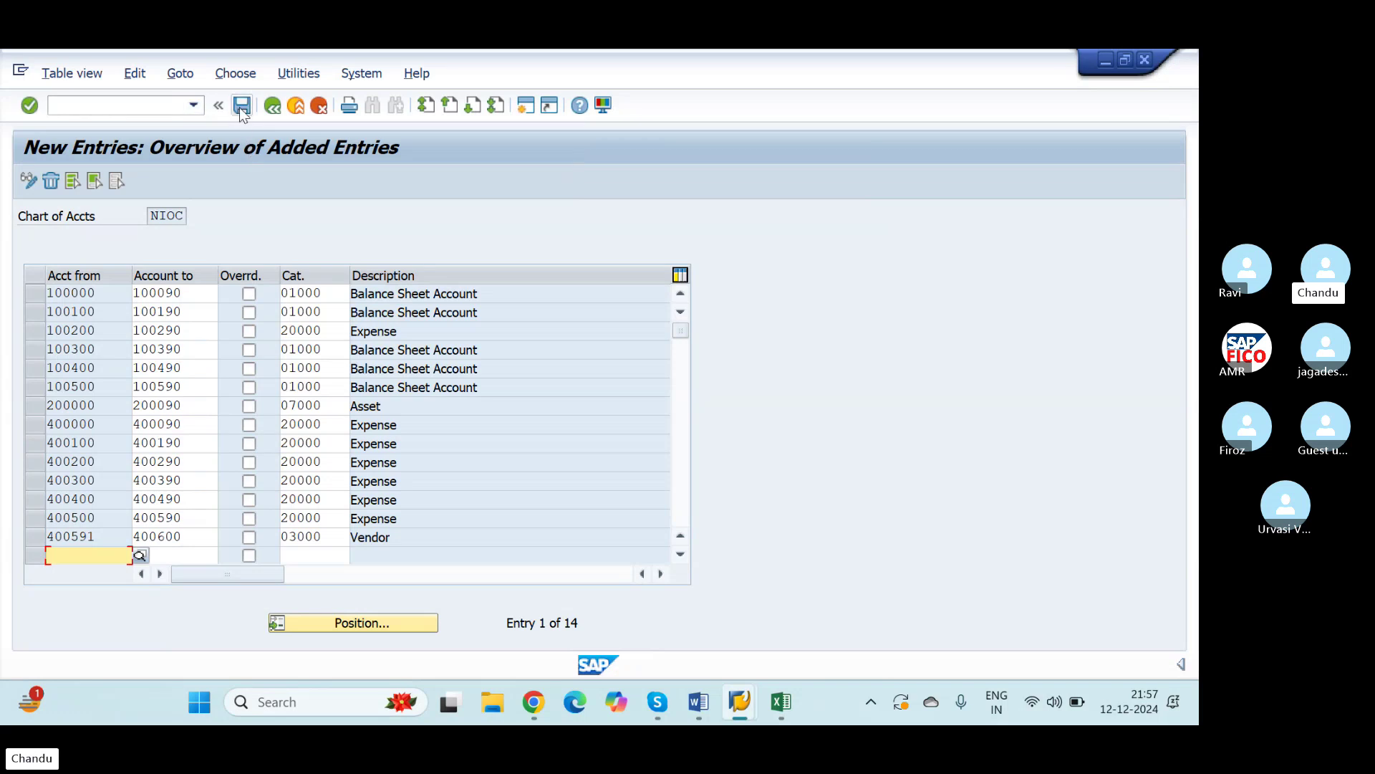
pyautogui.click(241, 106)
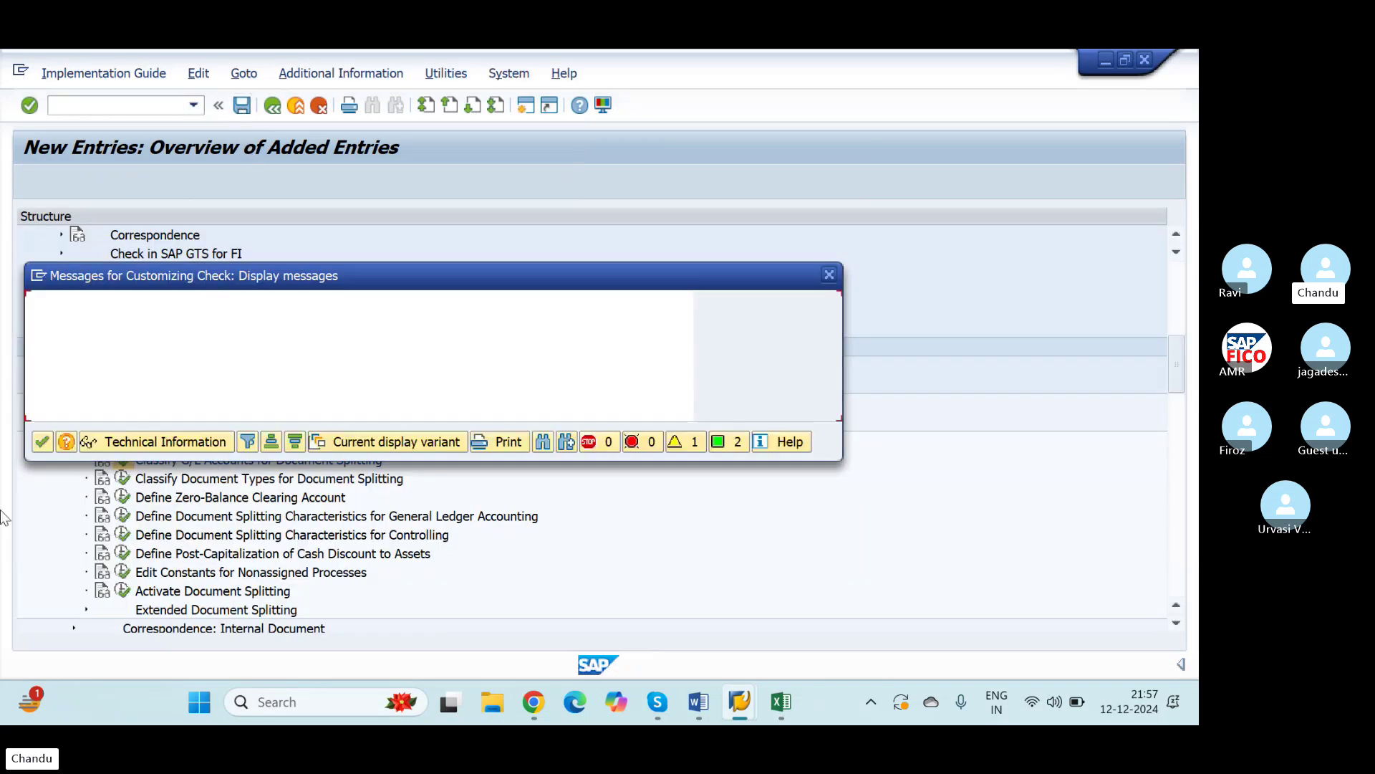
pyautogui.click(43, 441)
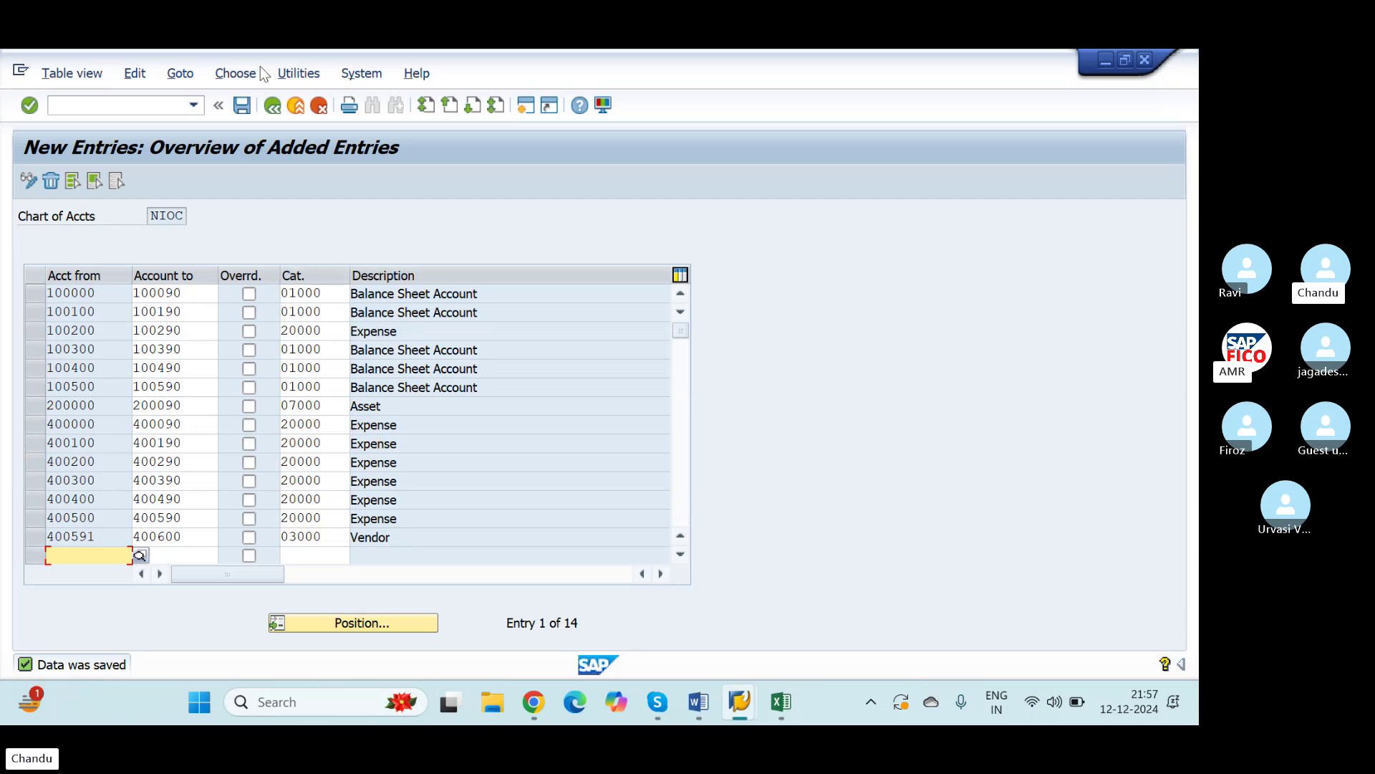
# Leave the G/L account classification and open Classify Document Types for Document Splitting
pyautogui.click(272, 106)
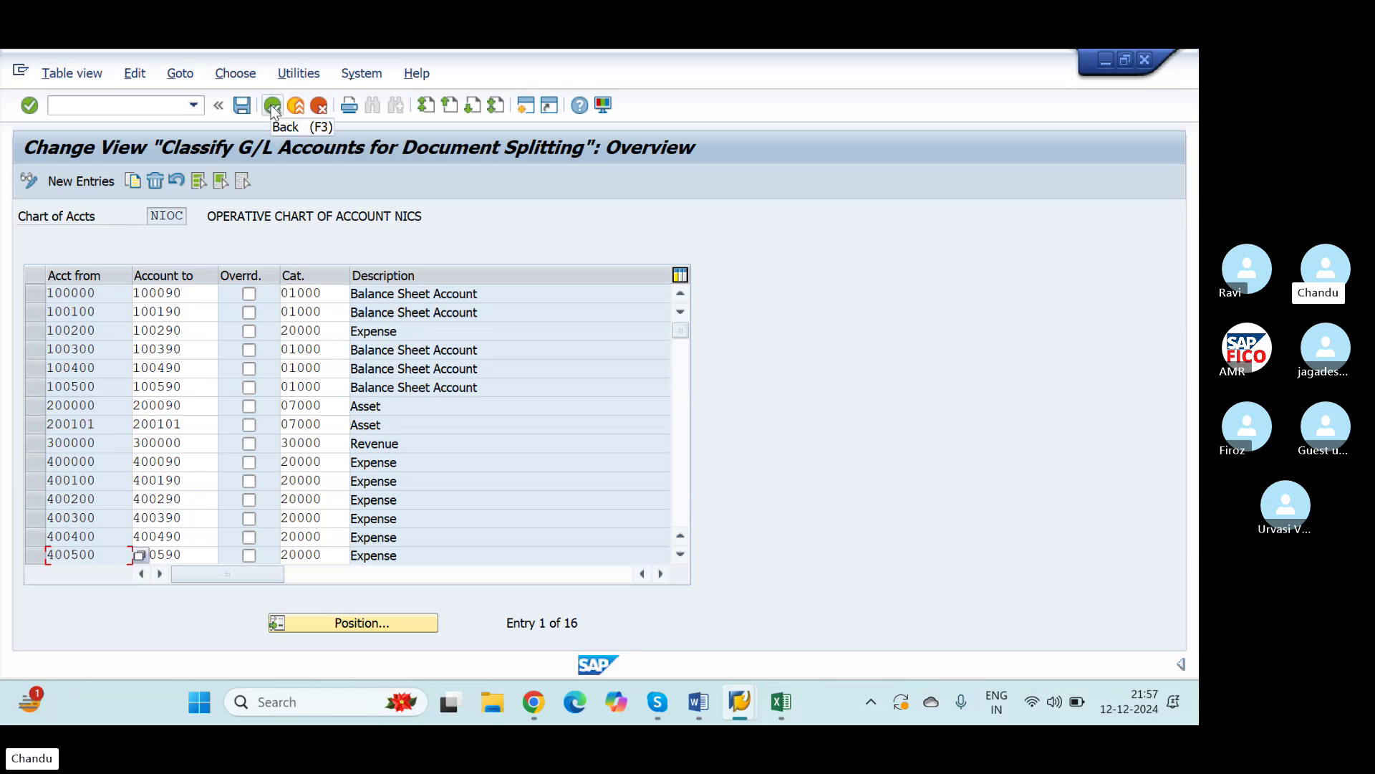
pyautogui.click(273, 109)
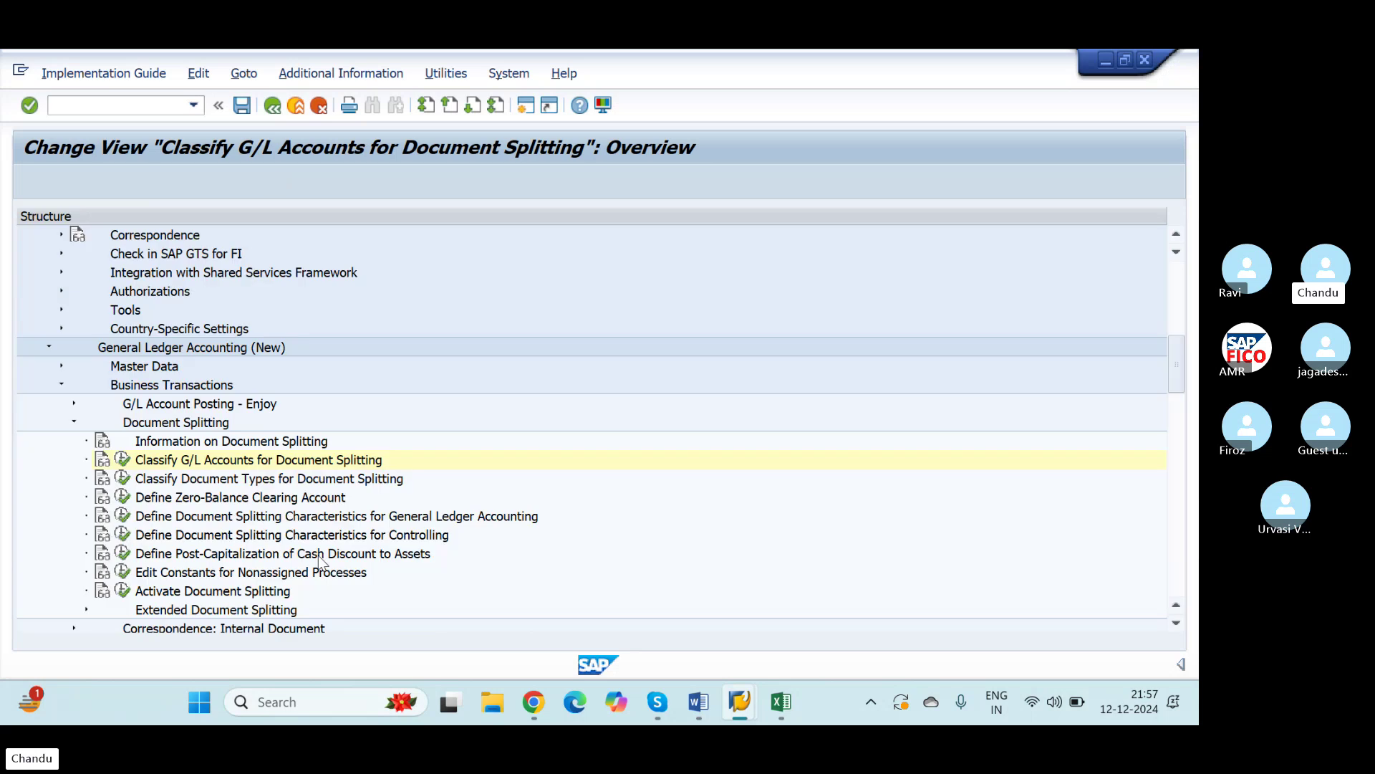
pyautogui.click(122, 479)
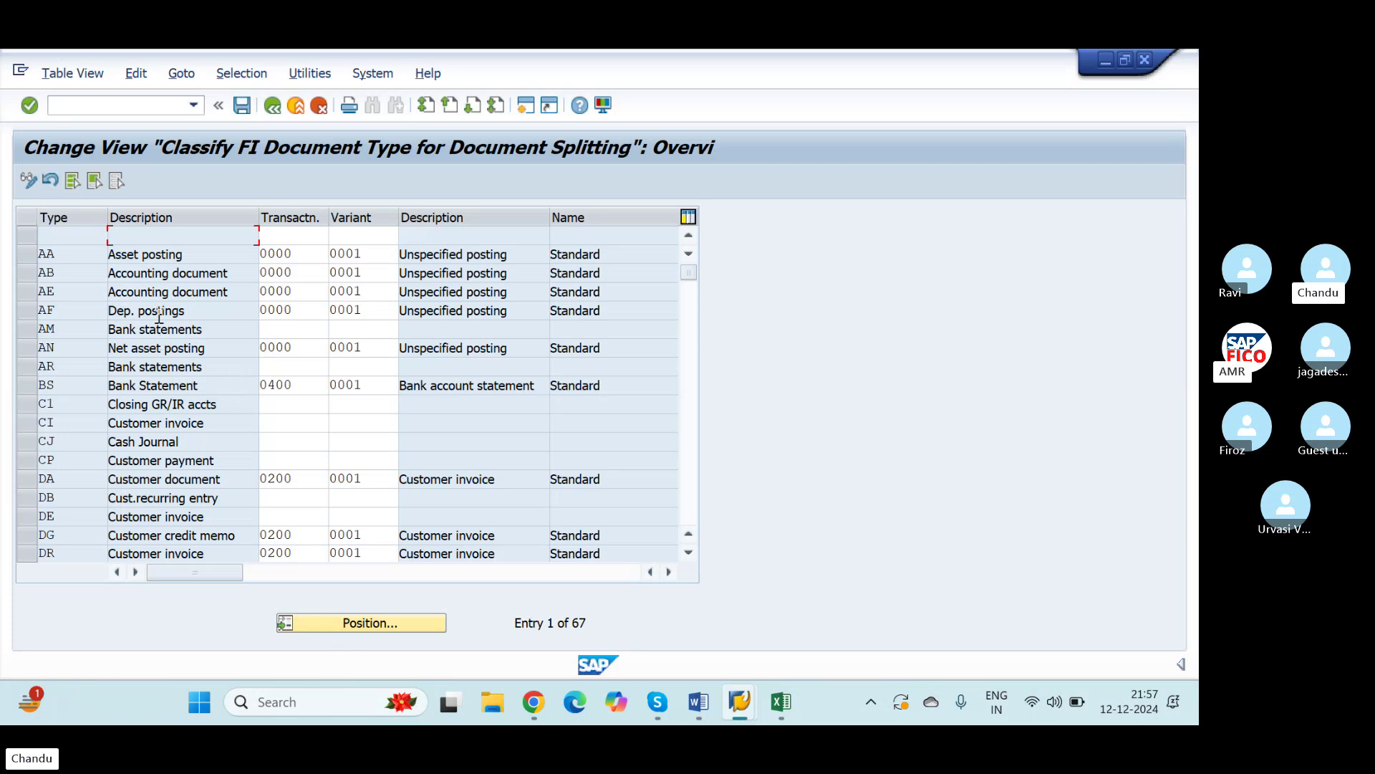
# Browse the document type classification and position the list at document type SA
pyautogui.scroll(-3, 64, 453)
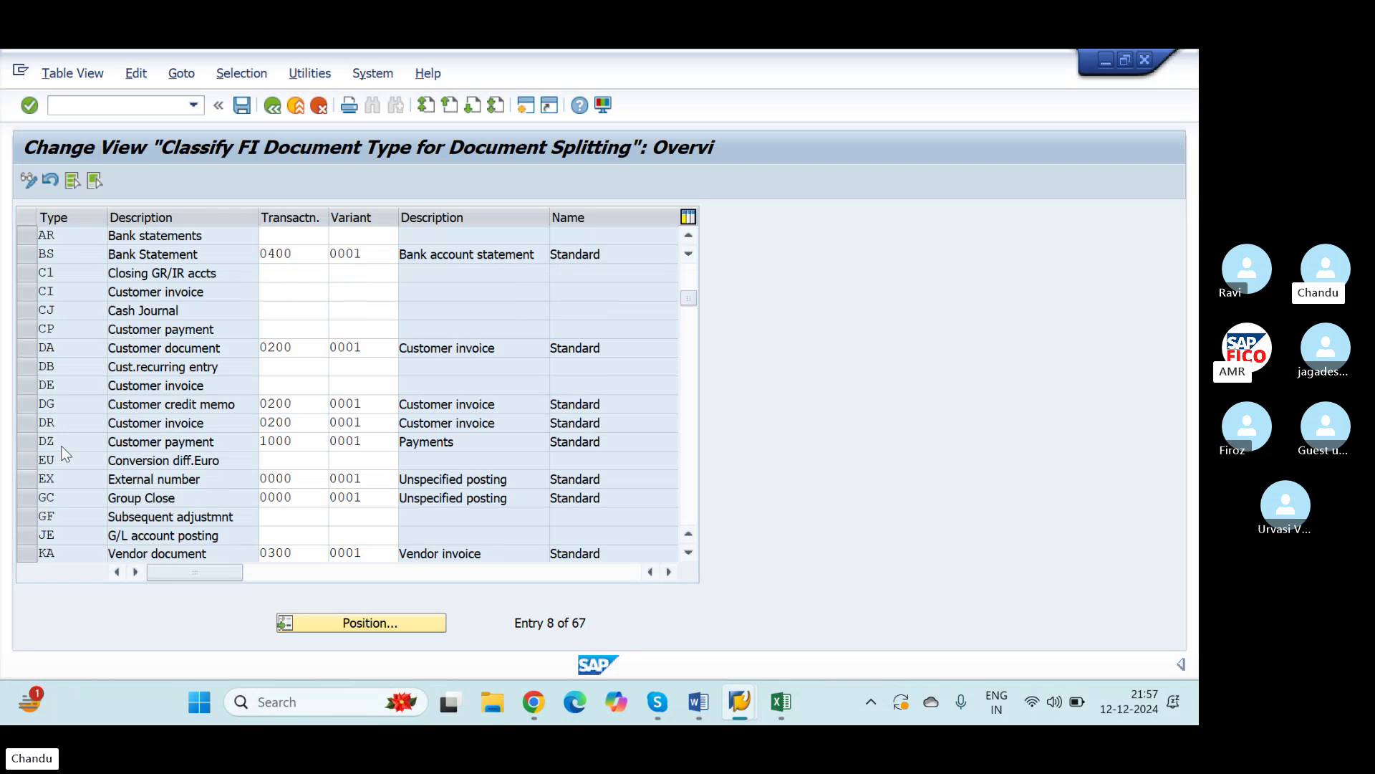
pyautogui.scroll(-3, 322, 606)
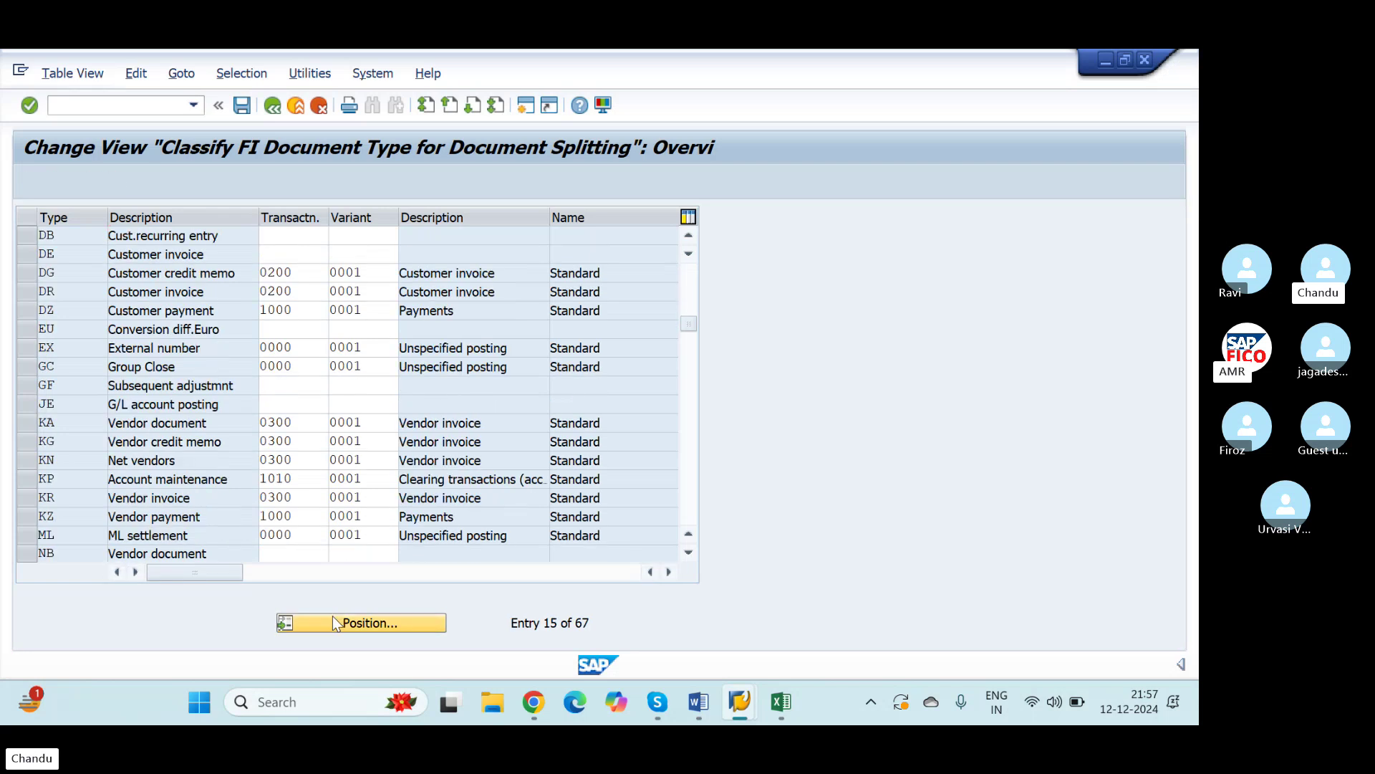
pyautogui.click(336, 623)
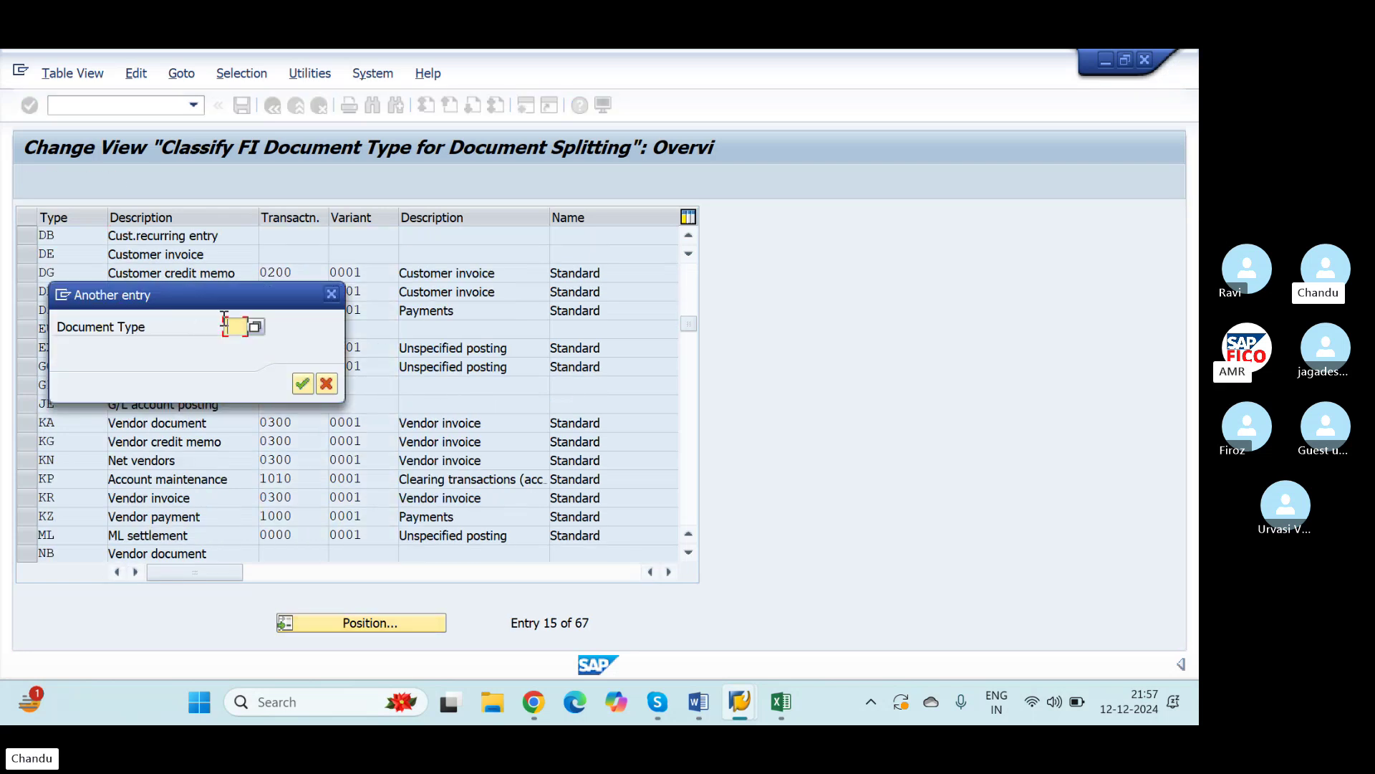
pyautogui.write('SA')
pyautogui.click(302, 385)
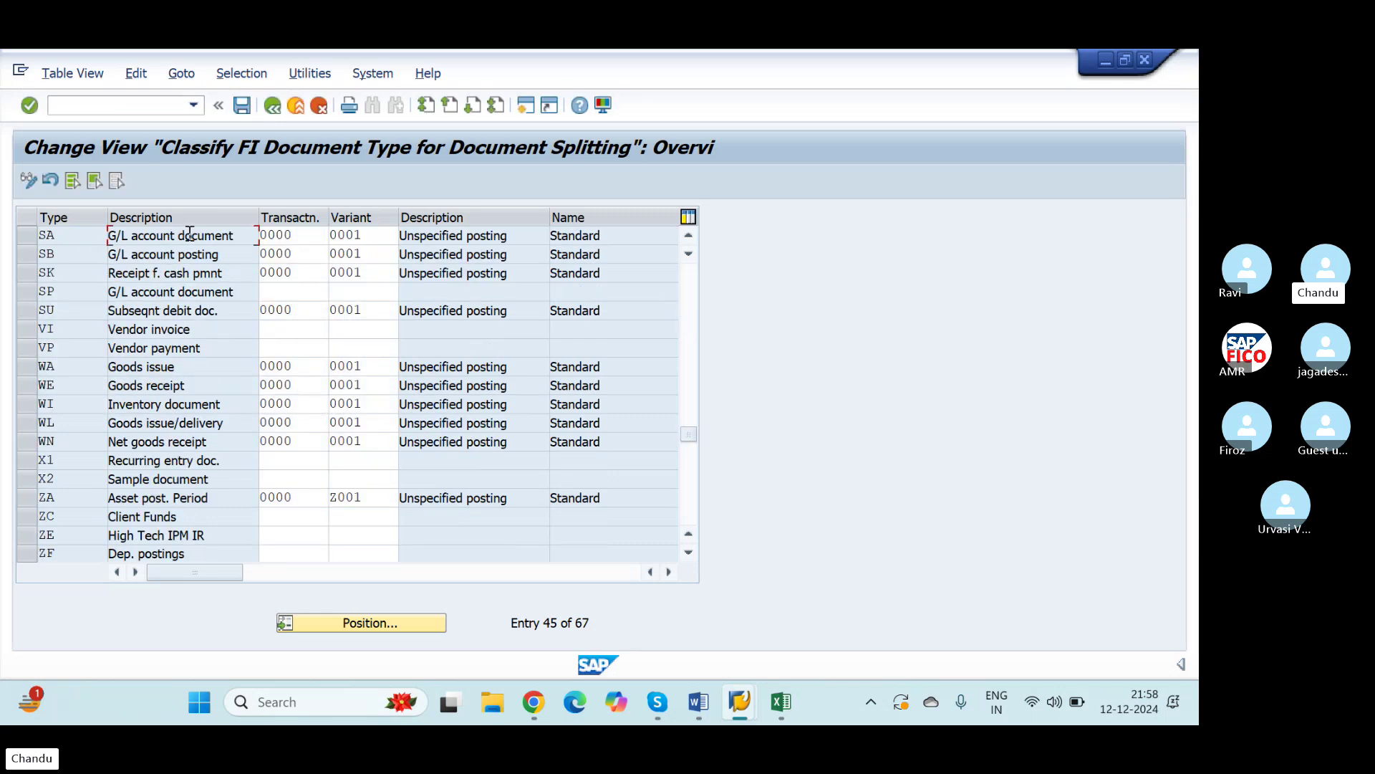
# Check the entry for document type SA and leave the document type classification
pyautogui.click(78, 234)
pyautogui.doubleClick(79, 234)
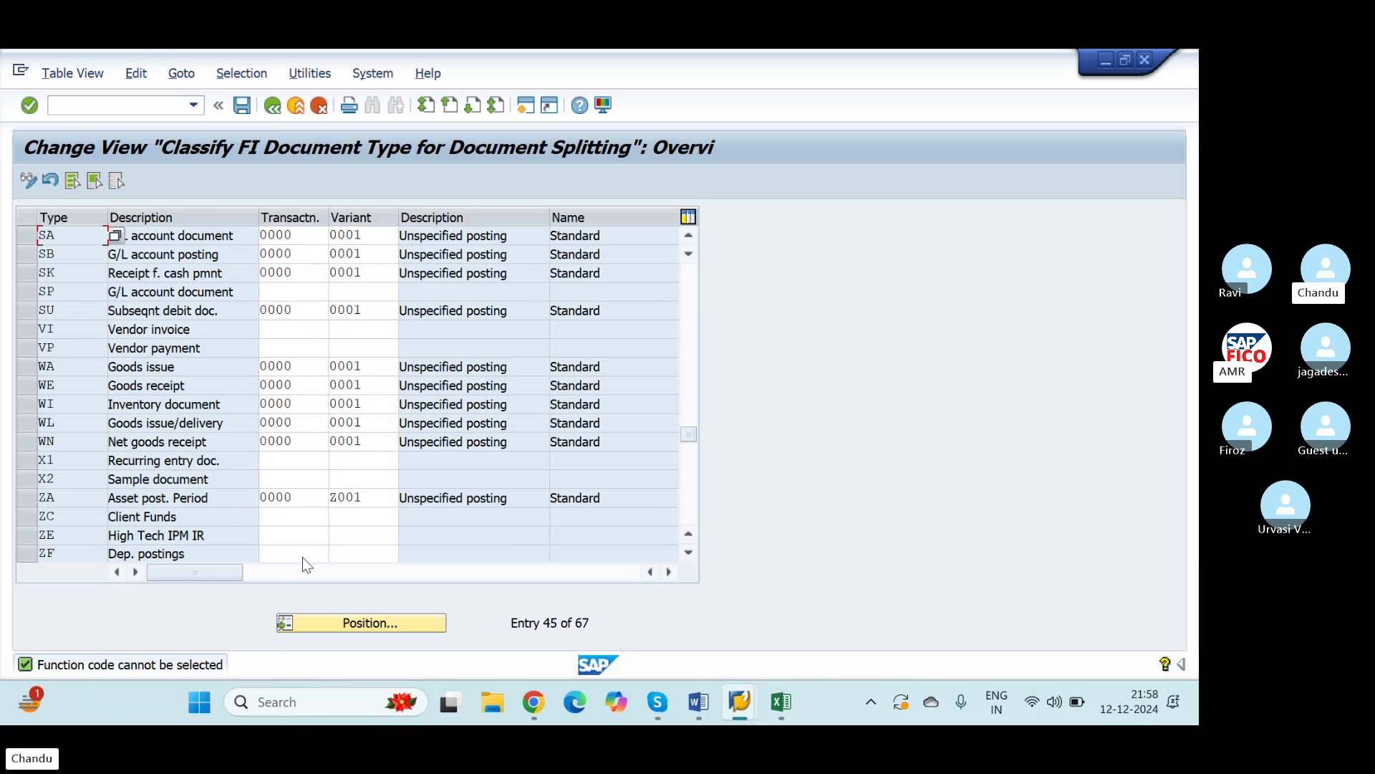
pyautogui.click(272, 106)
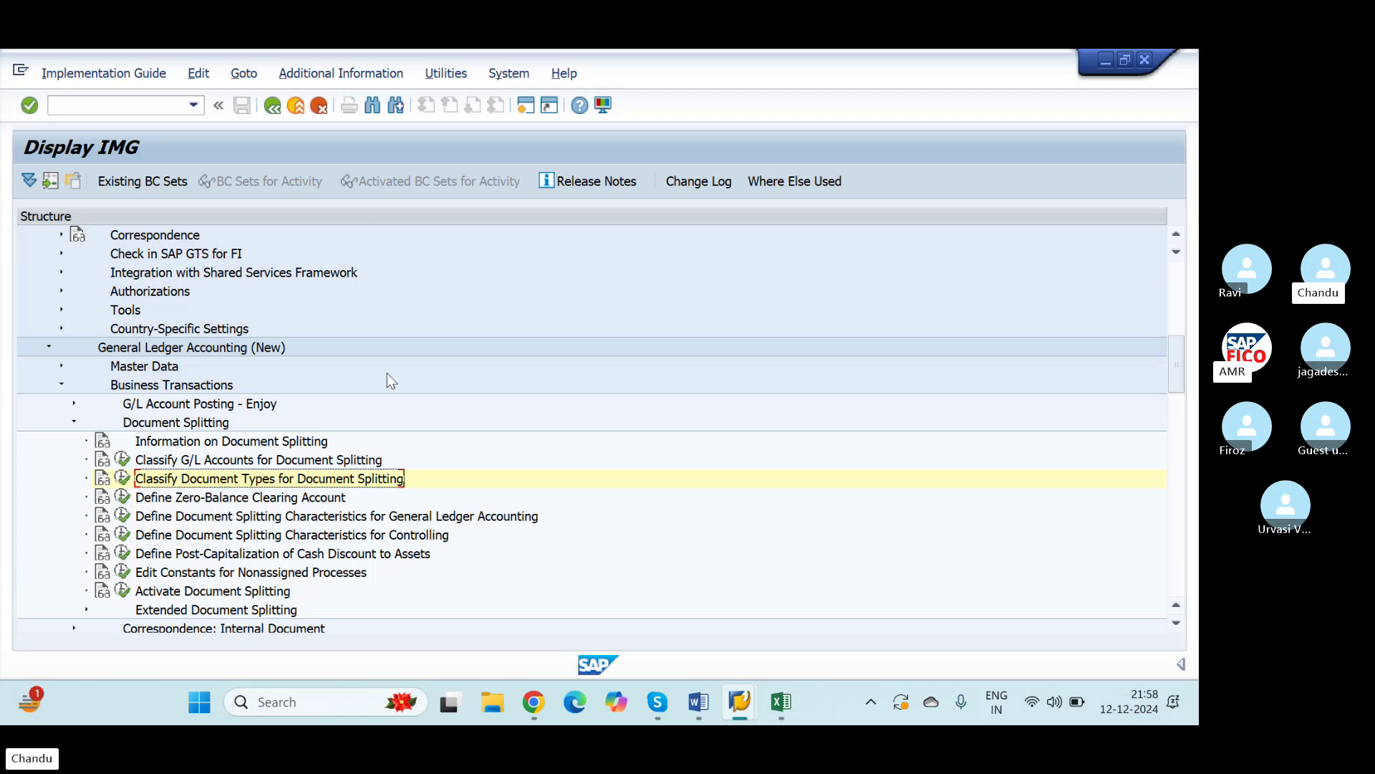
# Display the IMG Activity keys as additional information in the IMG structure and widen that column to show them fully
pyautogui.click(349, 73)
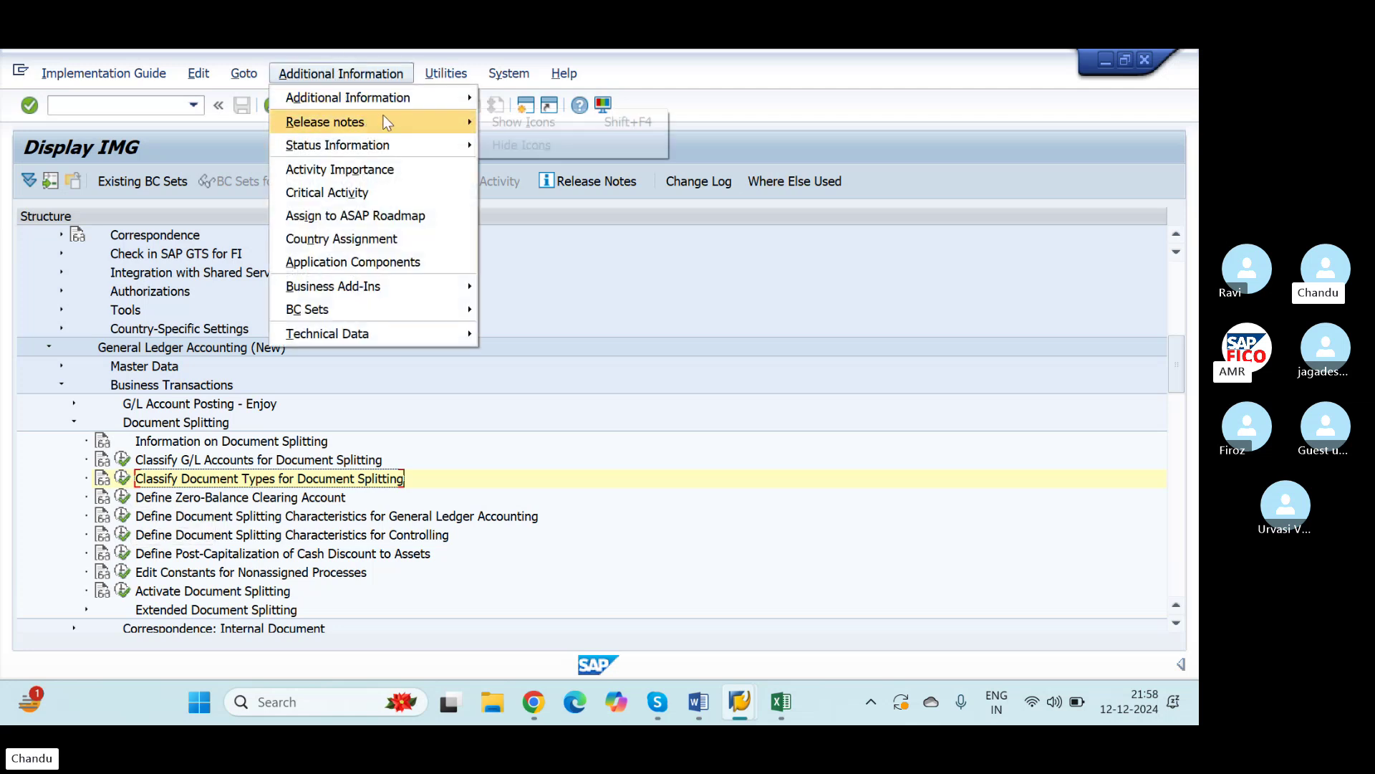
pyautogui.moveTo(467, 104)
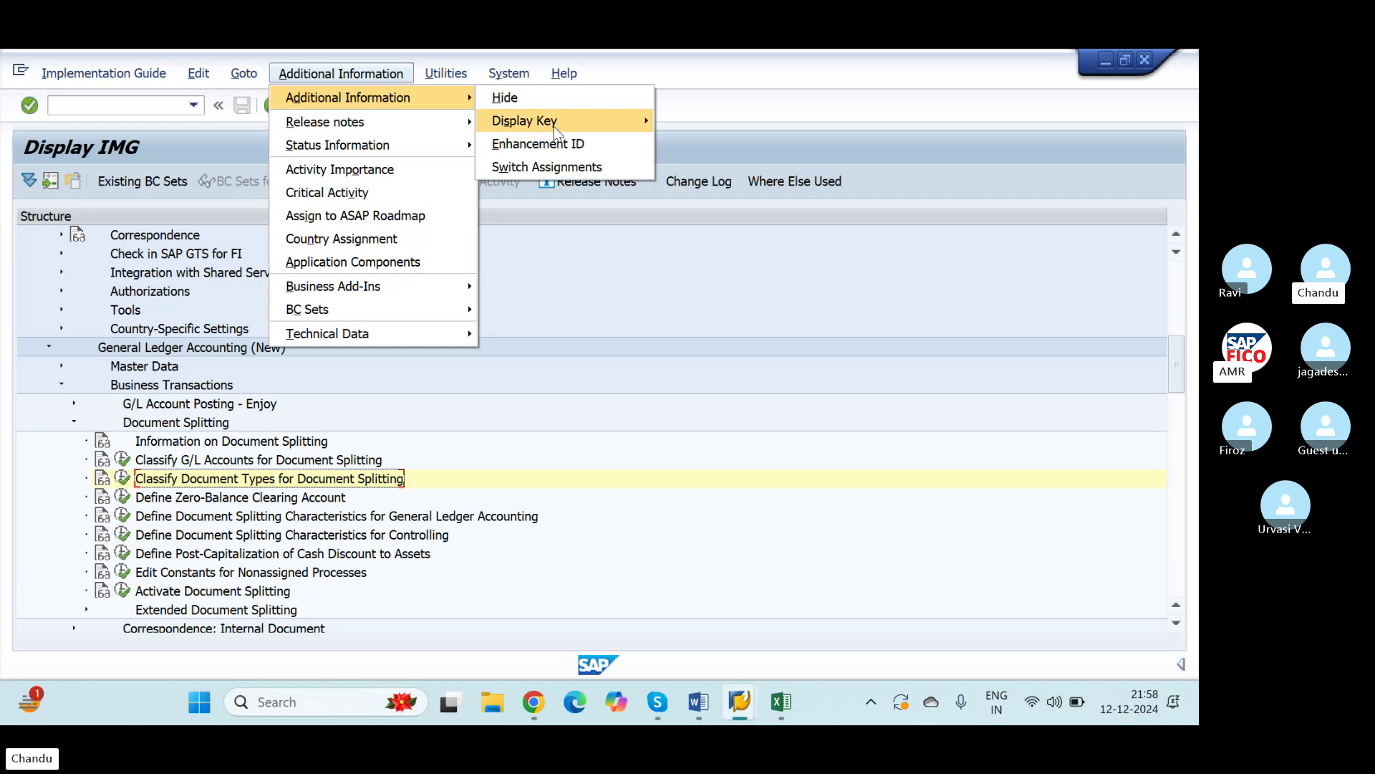
pyautogui.moveTo(611, 129)
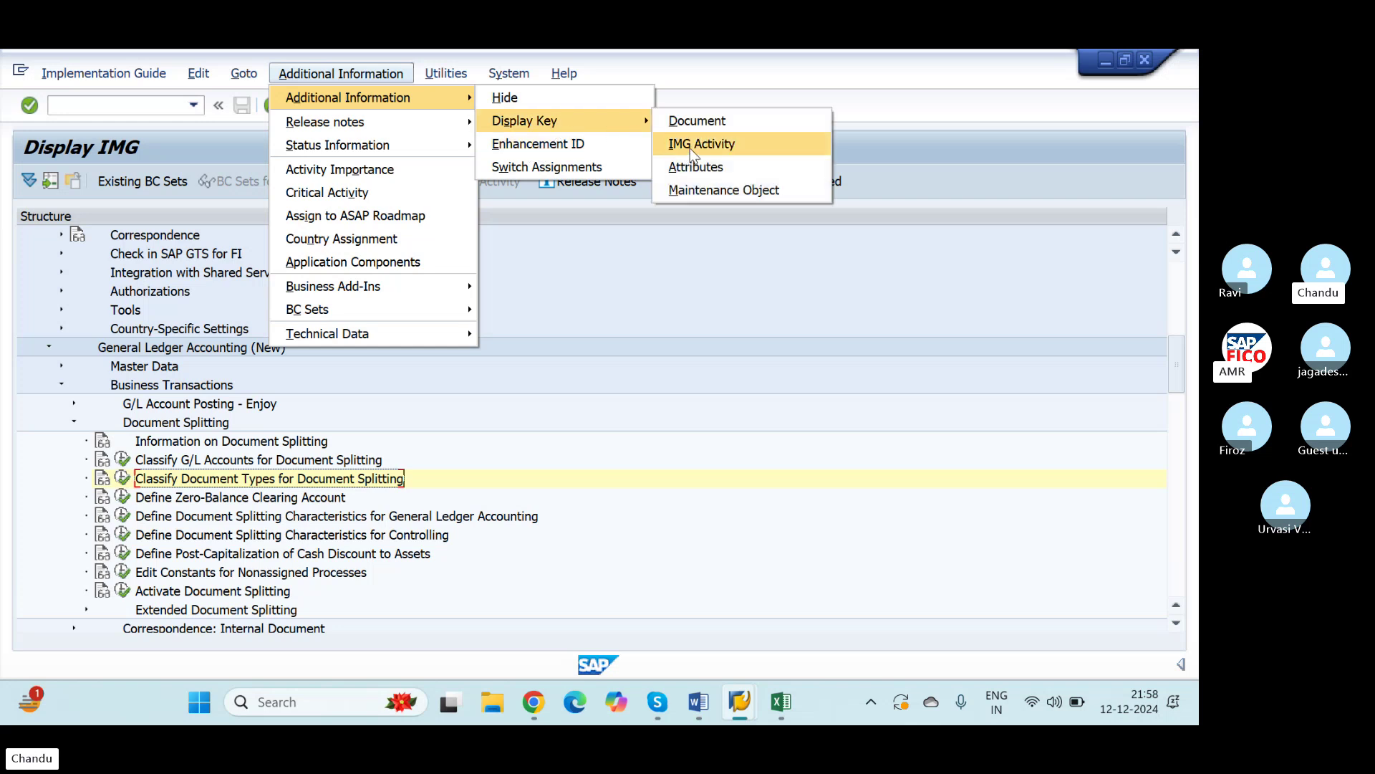
pyautogui.click(682, 148)
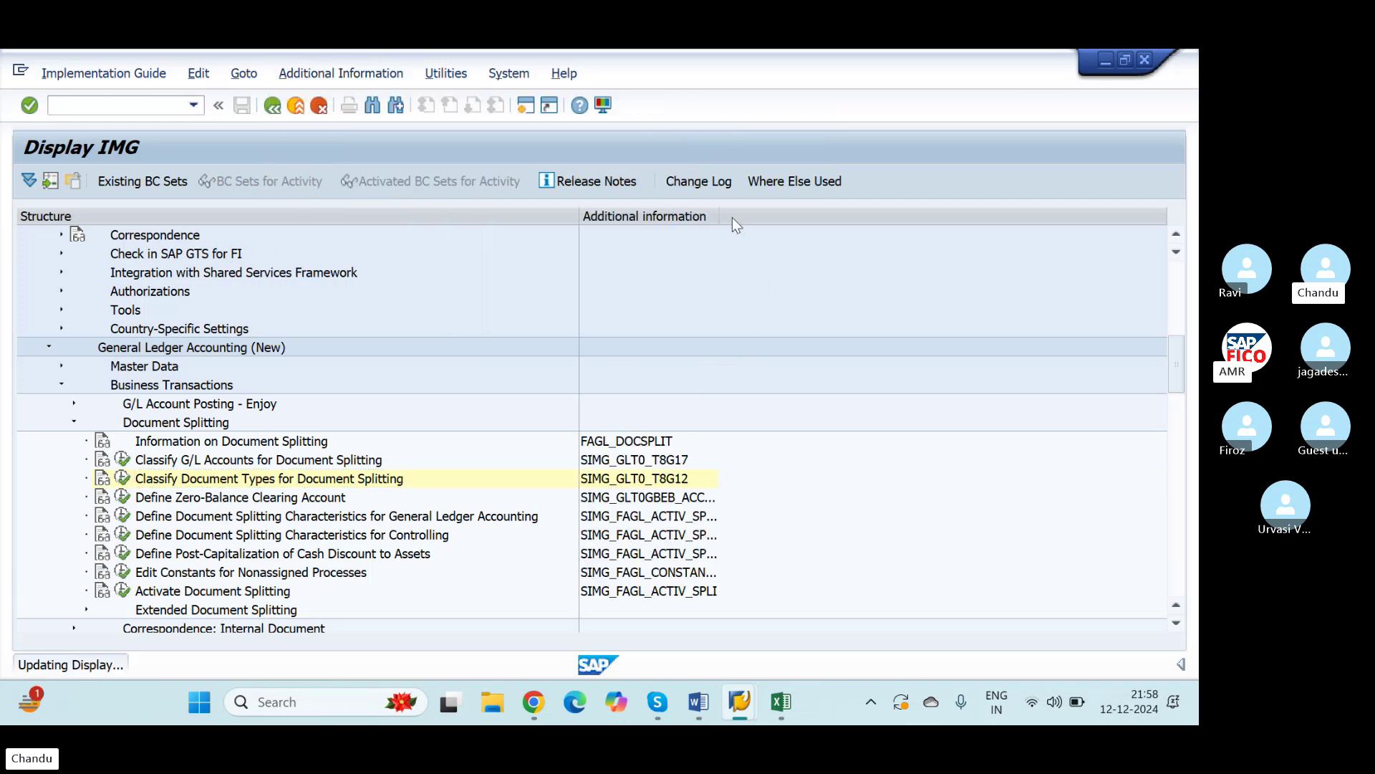
pyautogui.moveTo(716, 213); pyautogui.dragTo(766, 244)
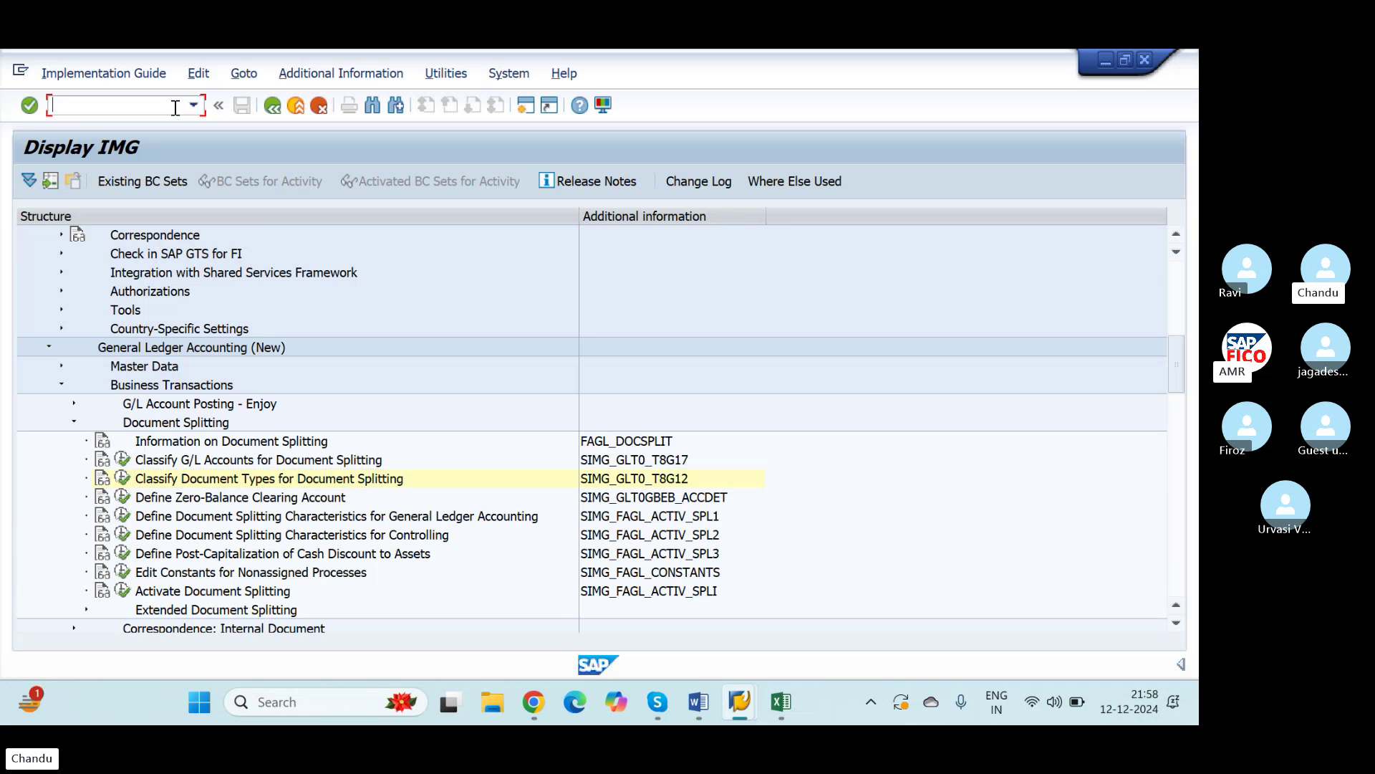
# Open transaction FS00 in a new session and expand the CURRENT LIABILITIES & PROV GRO accounts of company code NICS
pyautogui.write('/NFS00')
pyautogui.click(525, 106)
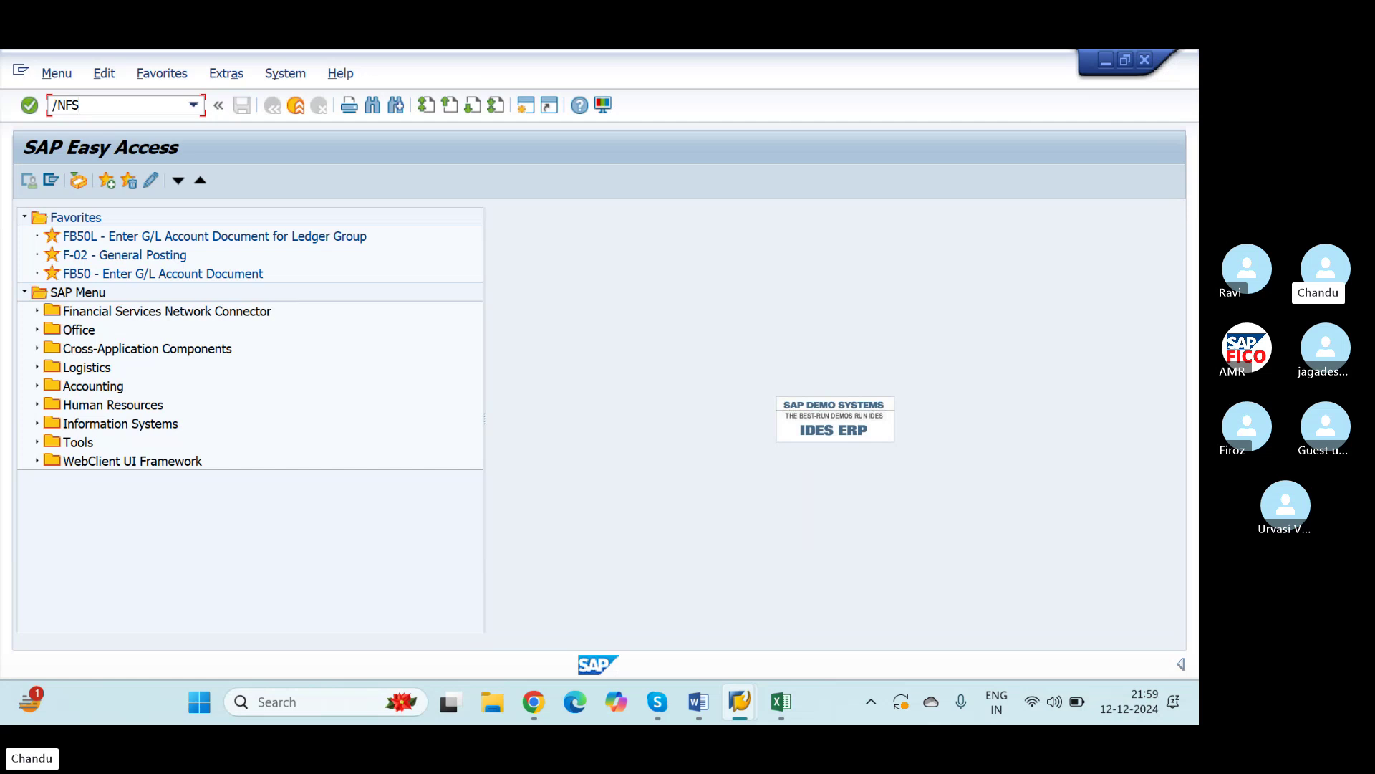
pyautogui.press('Return')
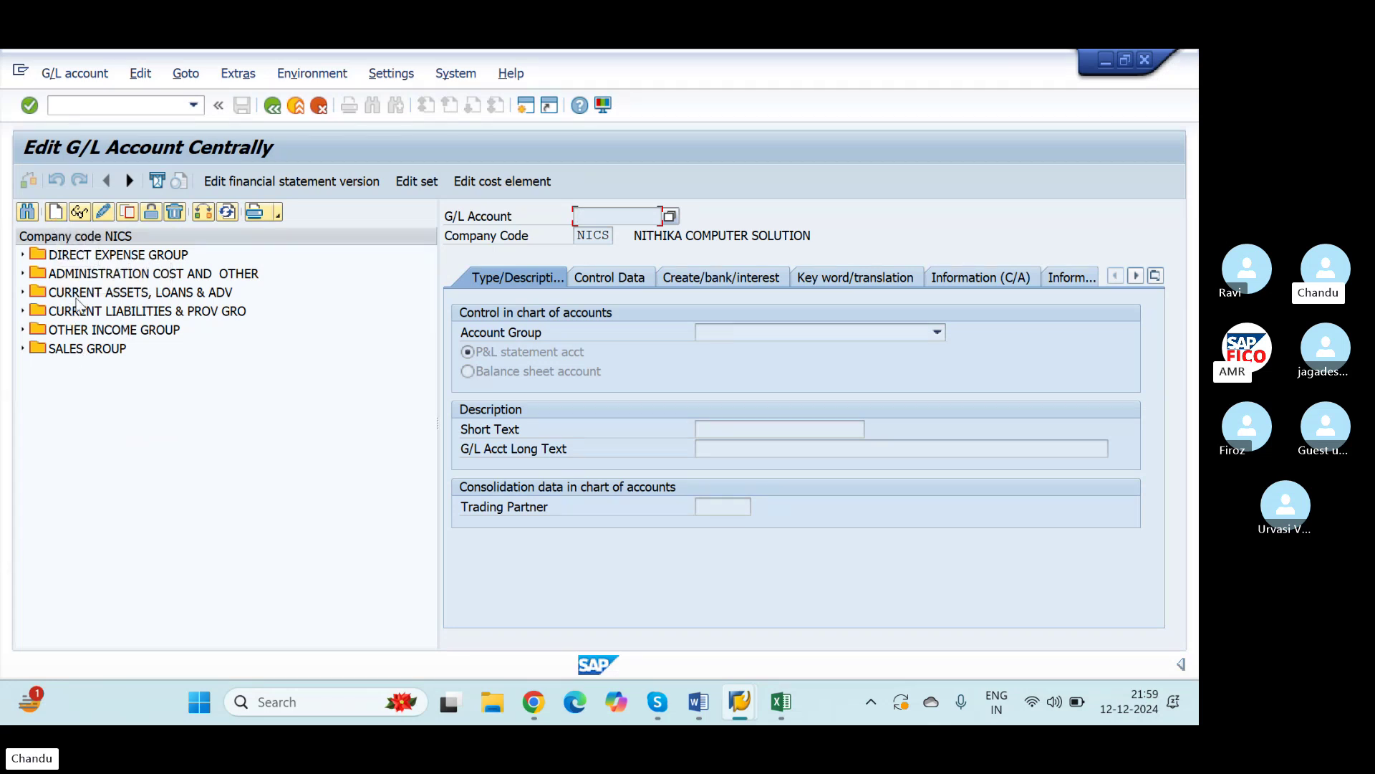
pyautogui.click(23, 311)
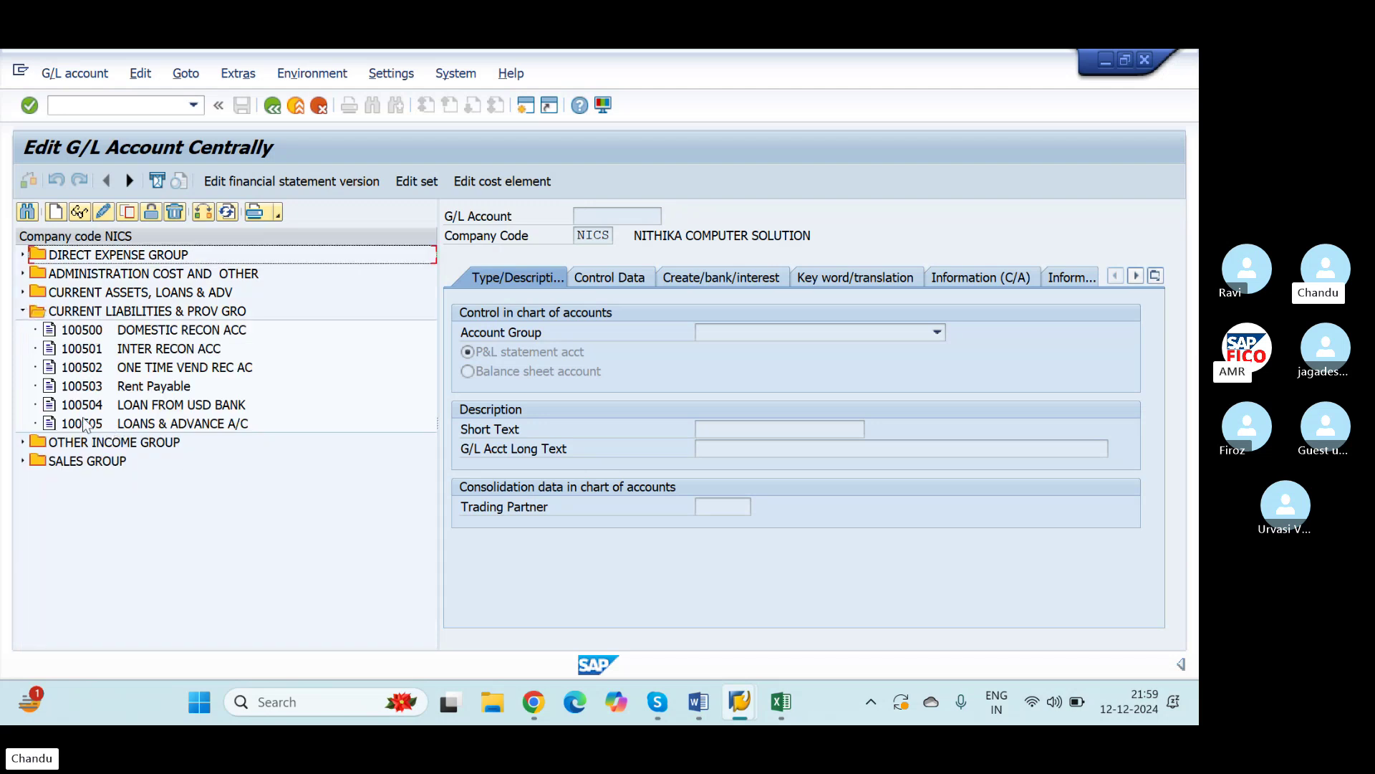
# Start creating G/L account 100506 in company code NICS
pyautogui.click(56, 213)
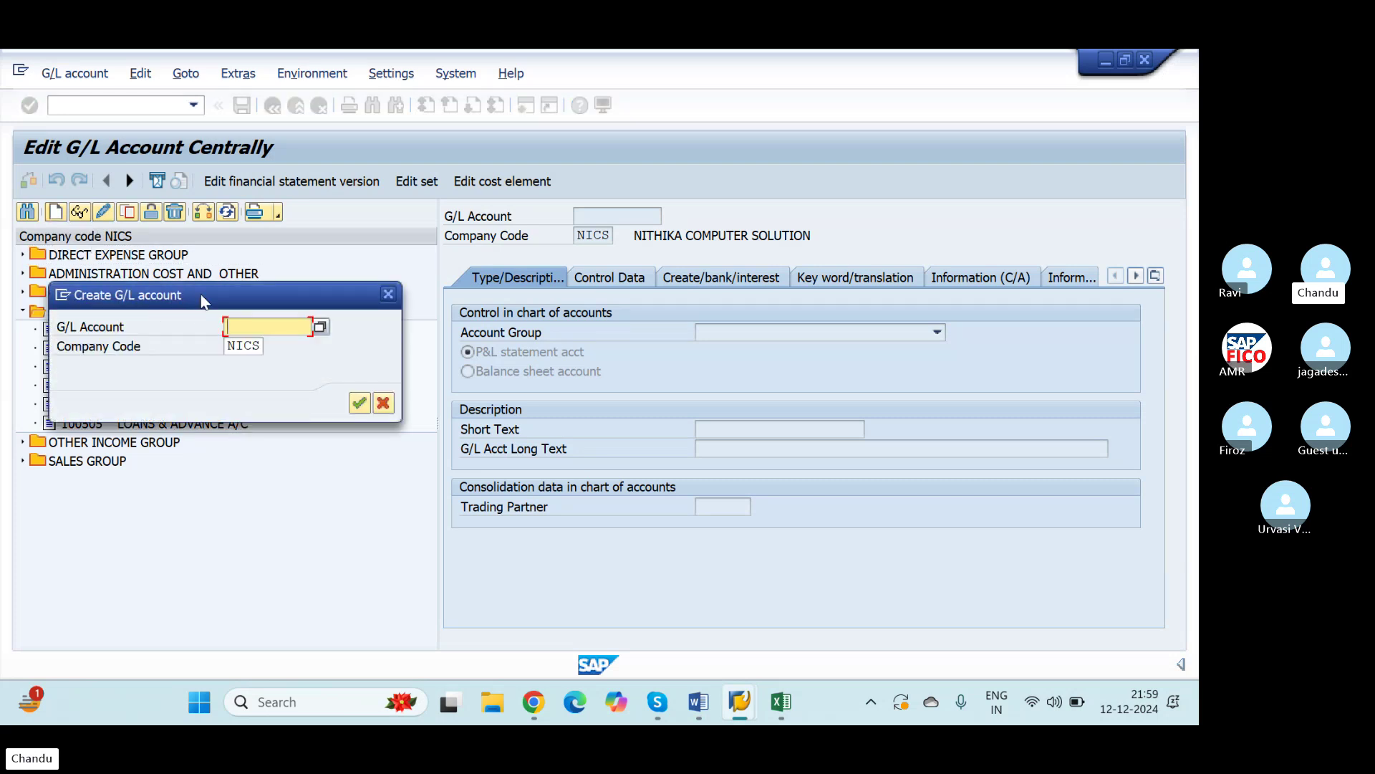
pyautogui.moveTo(201, 294); pyautogui.dragTo(471, 229)
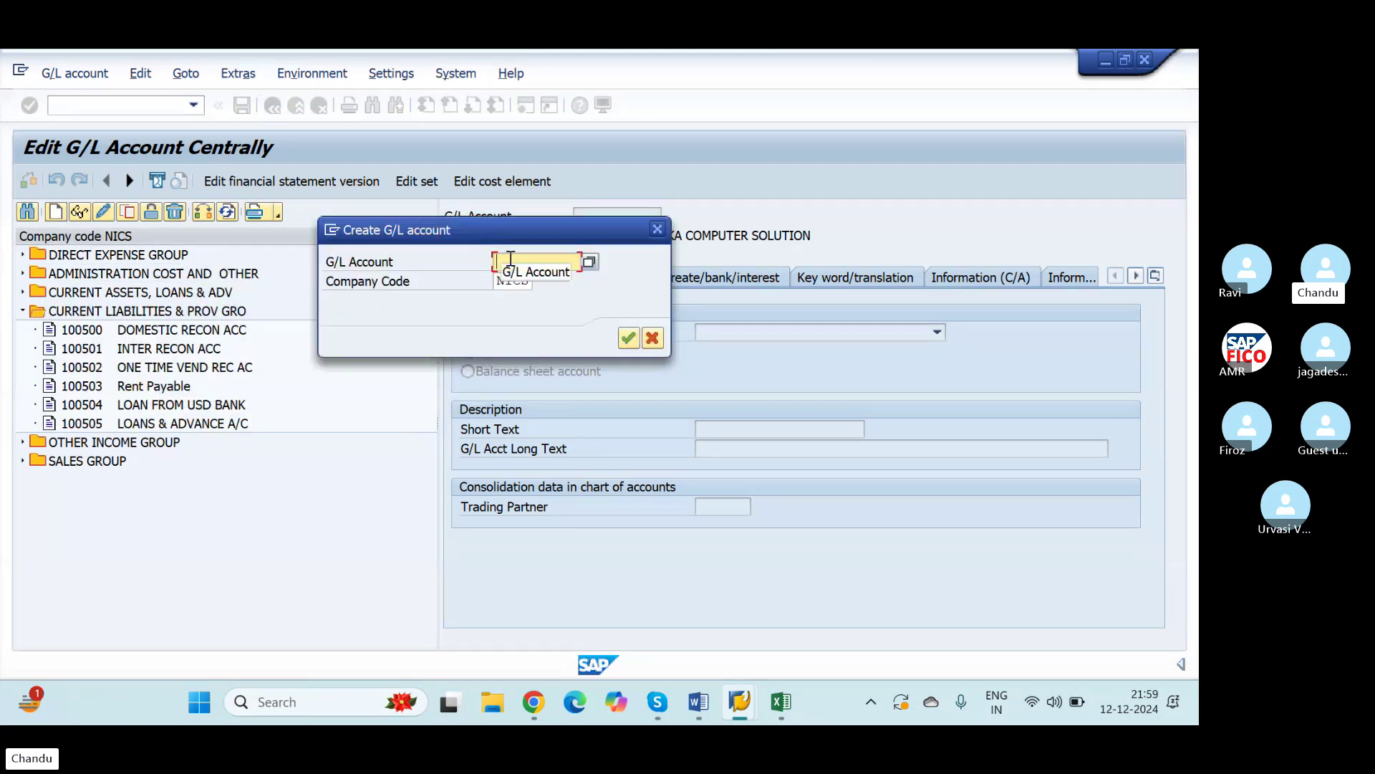
pyautogui.write('100506')
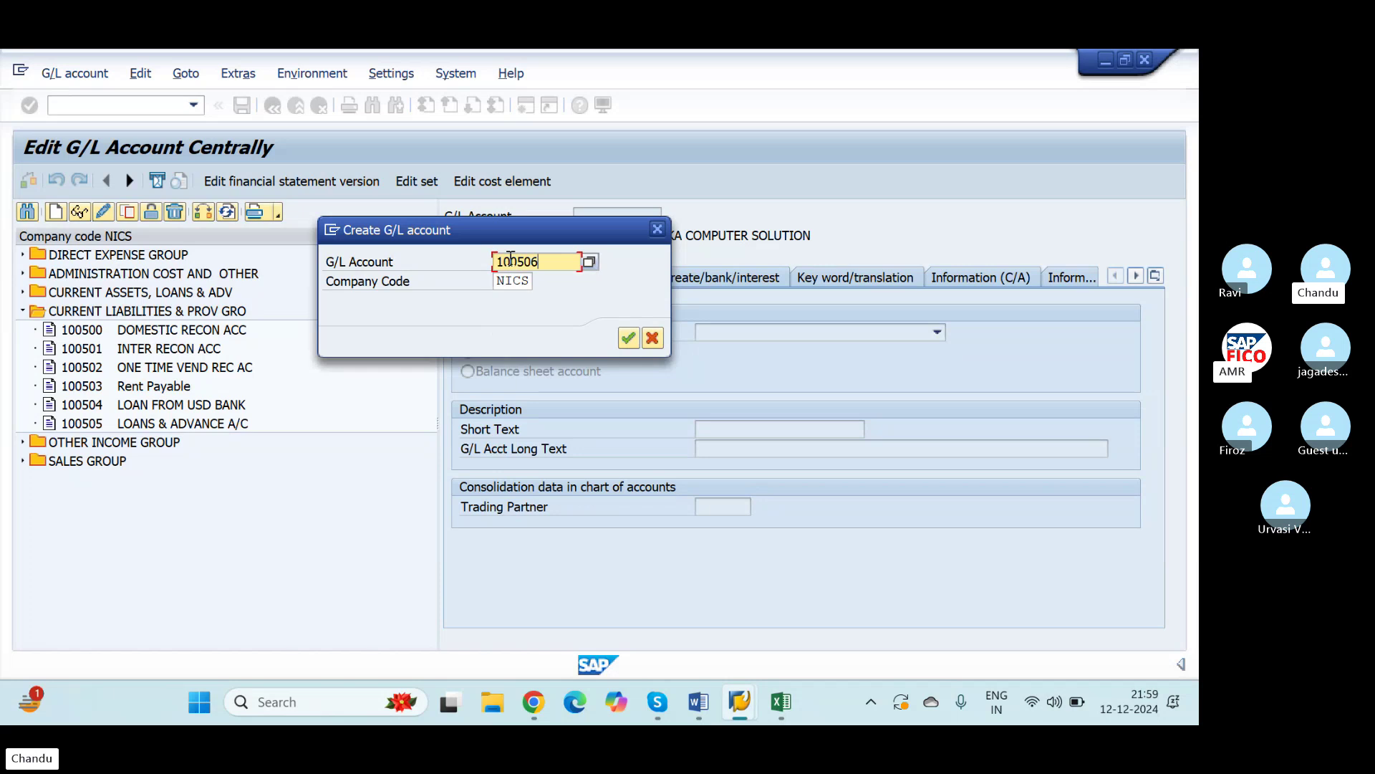
pyautogui.press('Tab')
pyautogui.press('Return')
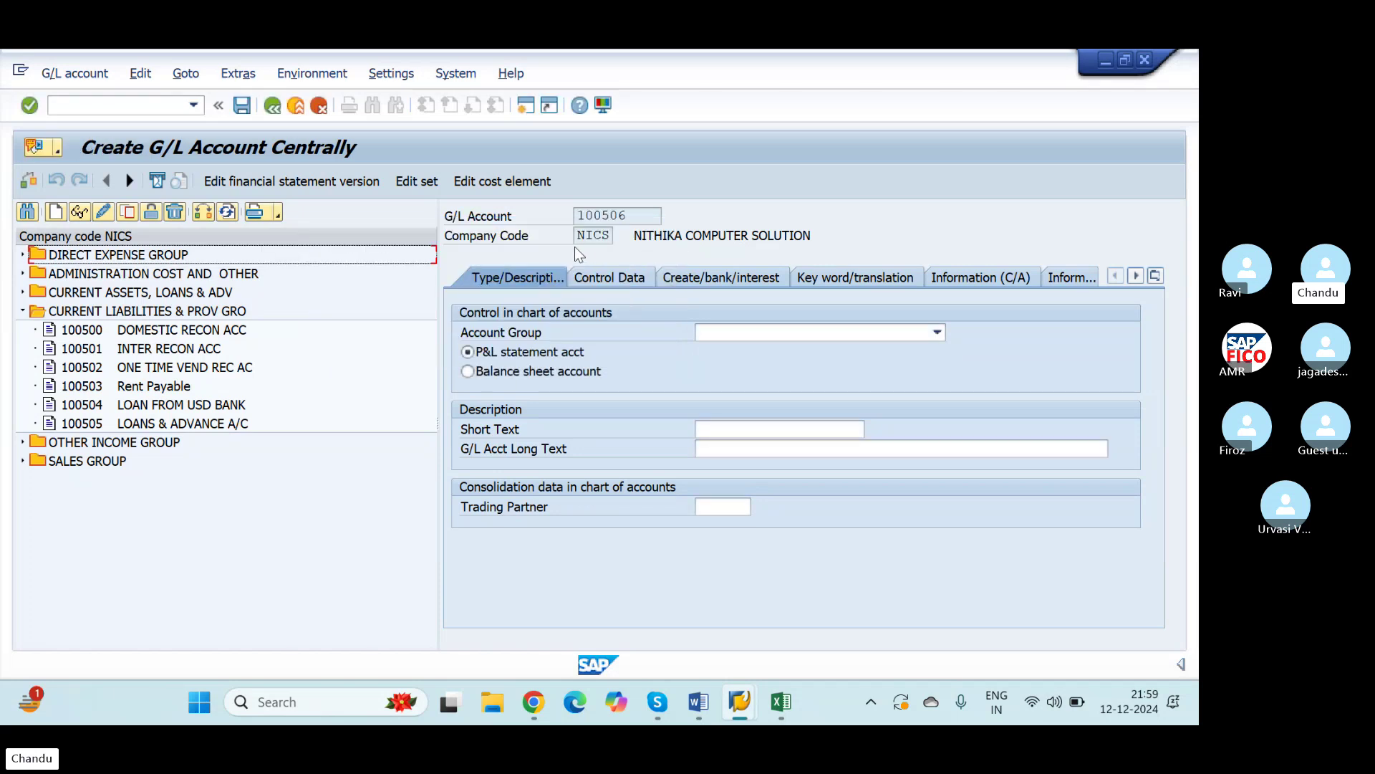
# Assign the account group CURRENT LIABILITIES & PROV GRO and classify account 100506 as a balance sheet account
pyautogui.click(777, 332)
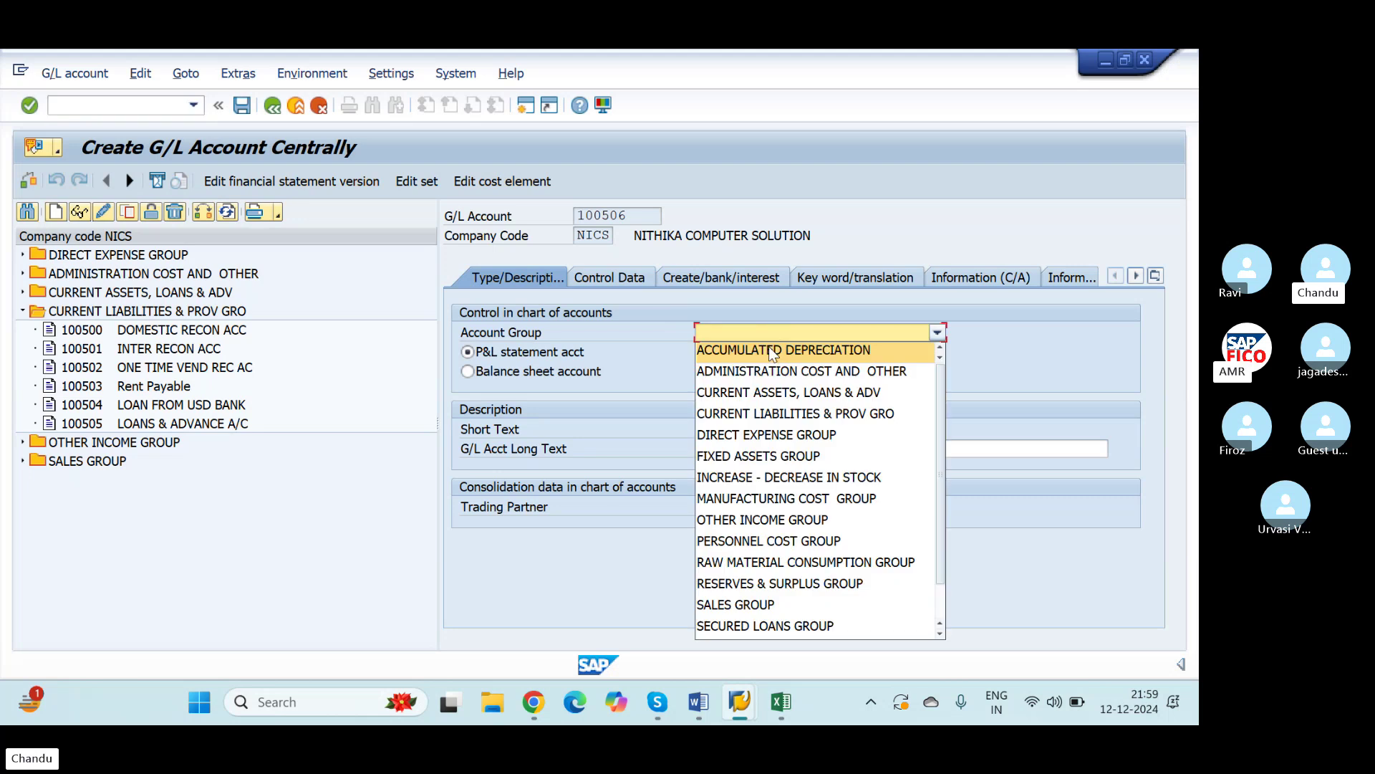
pyautogui.click(748, 414)
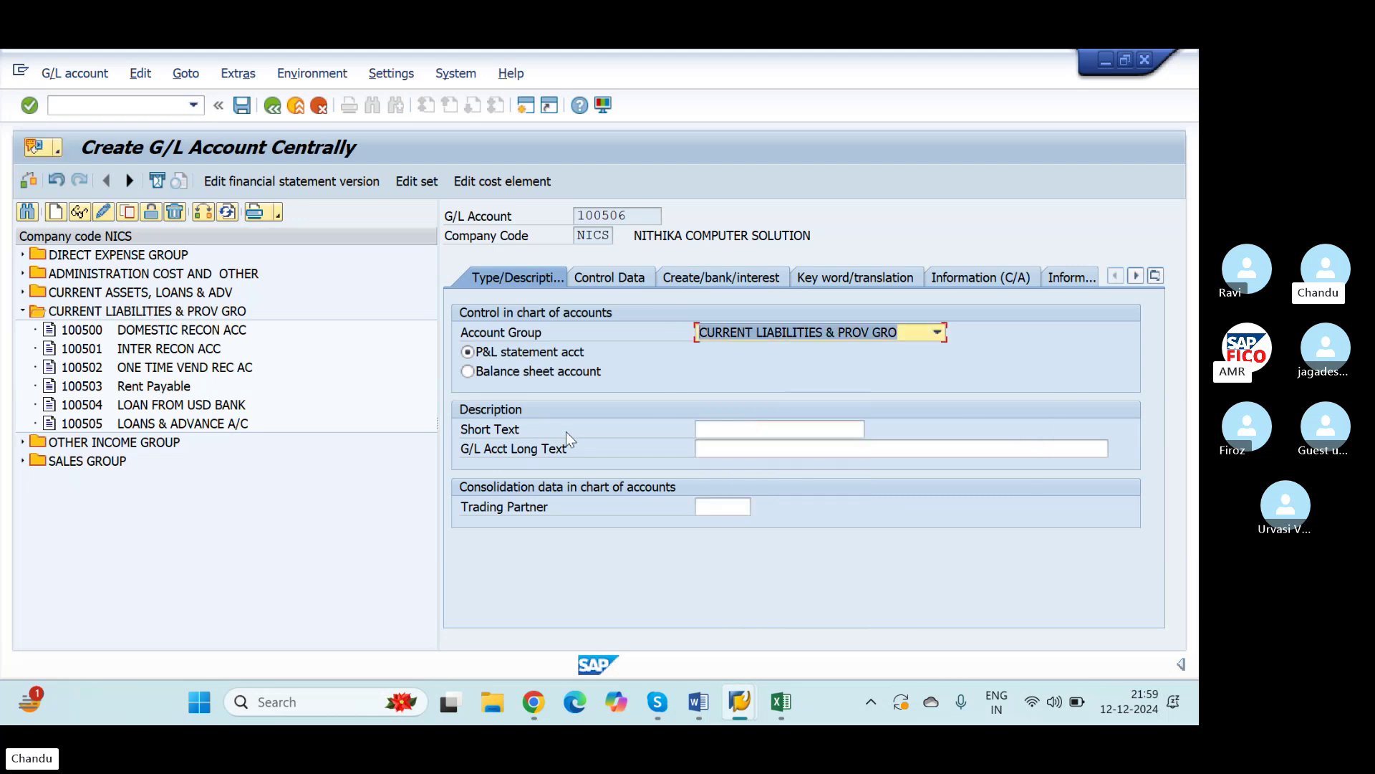
pyautogui.click(483, 376)
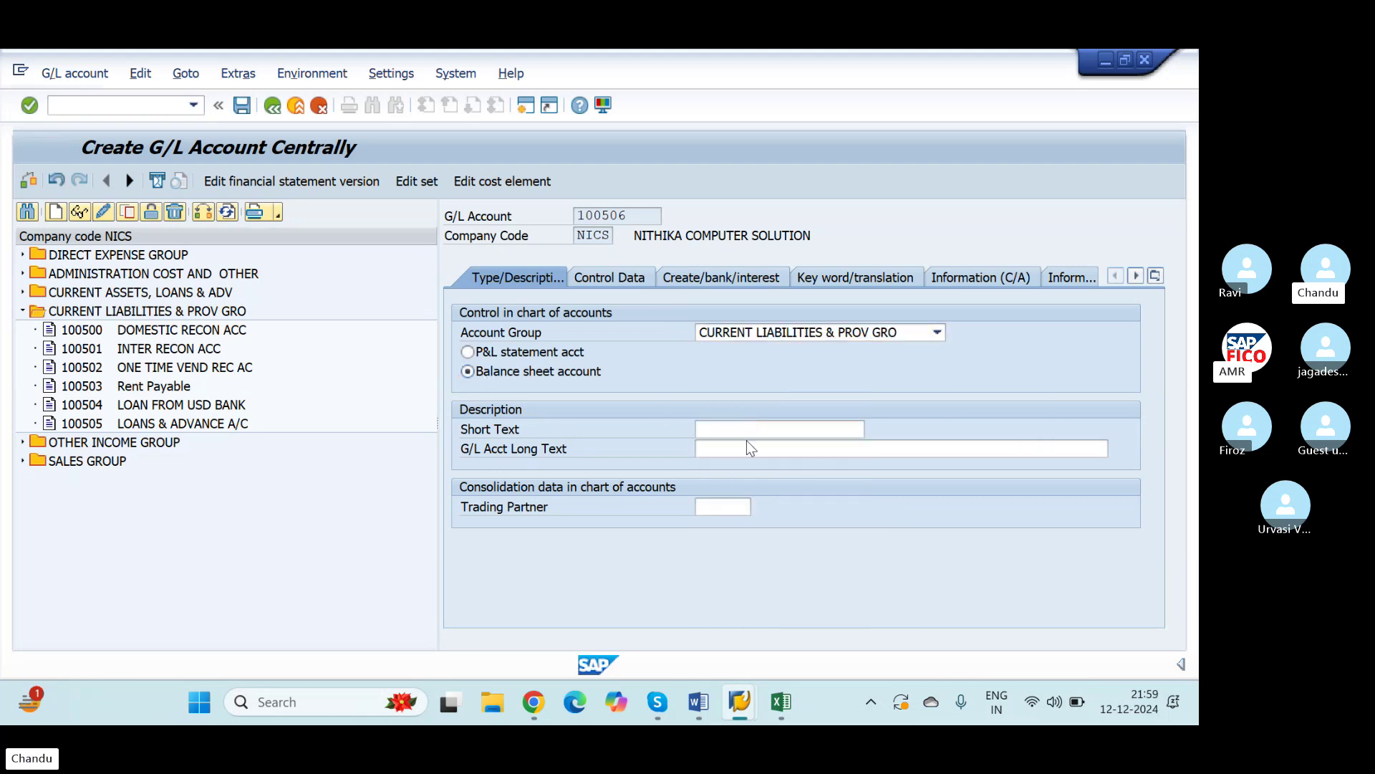
# Enter "Zero B/c ClearingA/c" as the short text of G/L account 100506
pyautogui.click(748, 433)
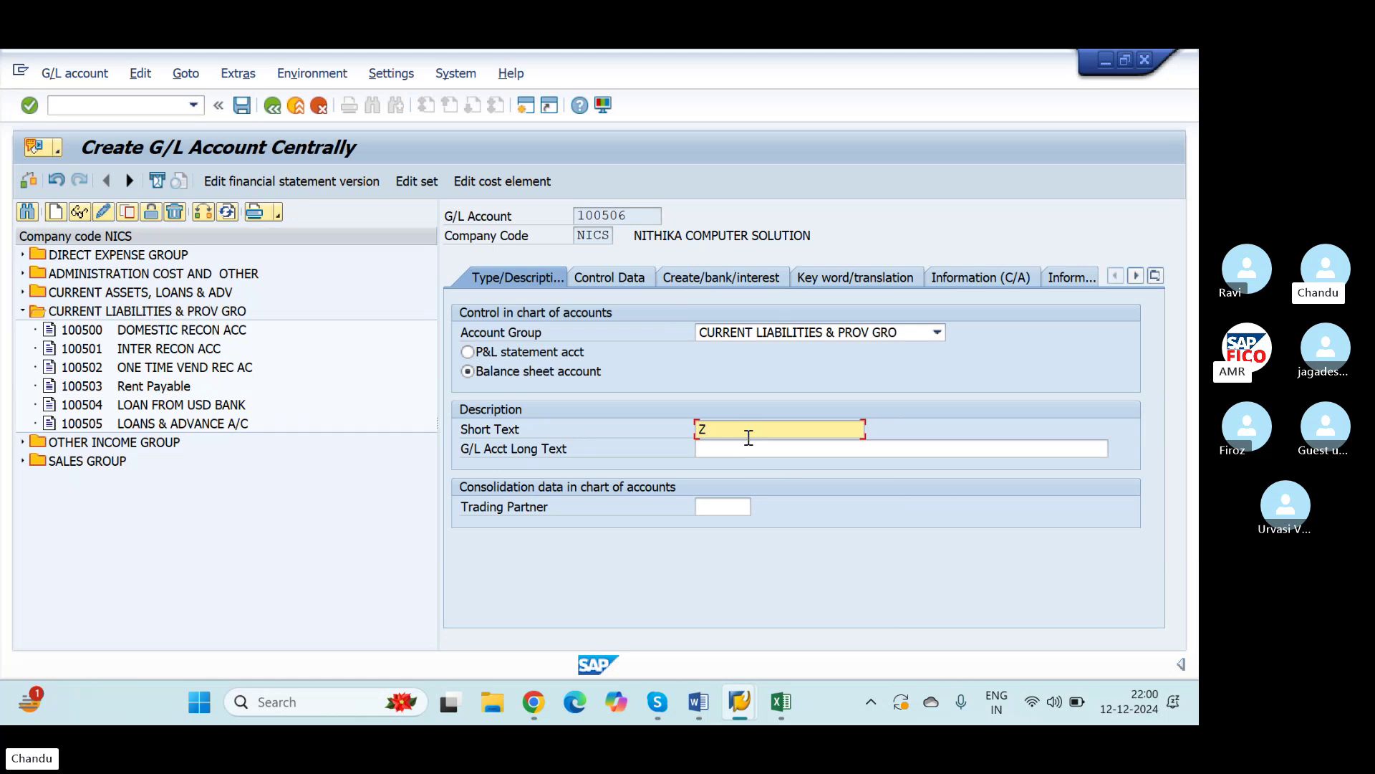
pyautogui.write('Zero Balance Cle')
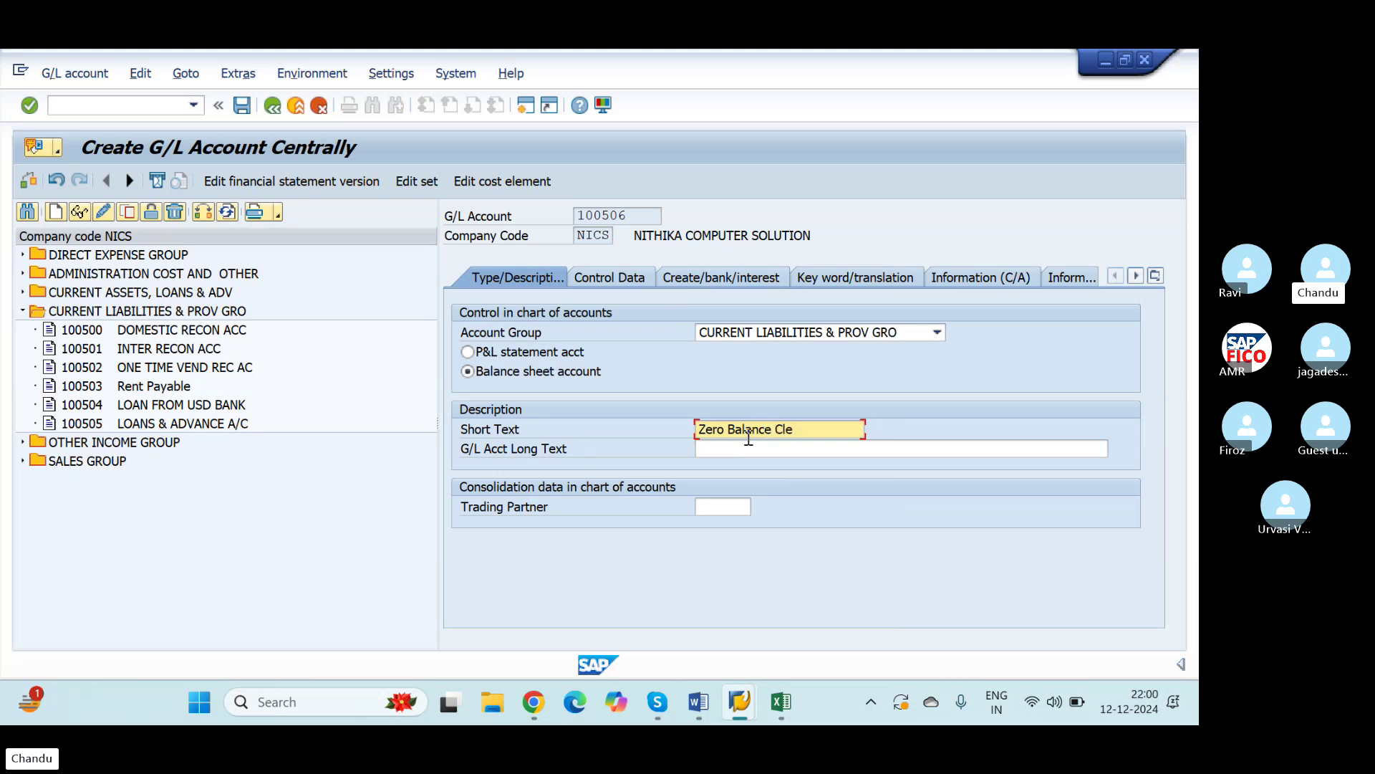
pyautogui.write('ari')
pyautogui.press('BackSpace')
pyautogui.press('BackSpace')
pyautogui.press('BackSpace')
pyautogui.press('BackSpace')
pyautogui.press('BackSpace')
pyautogui.press('BackSpace')
pyautogui.press('BackSpace')
pyautogui.press('BackSpace')
pyautogui.press('BackSpace')
pyautogui.press('BackSpace')
pyautogui.write('/c Clearin')
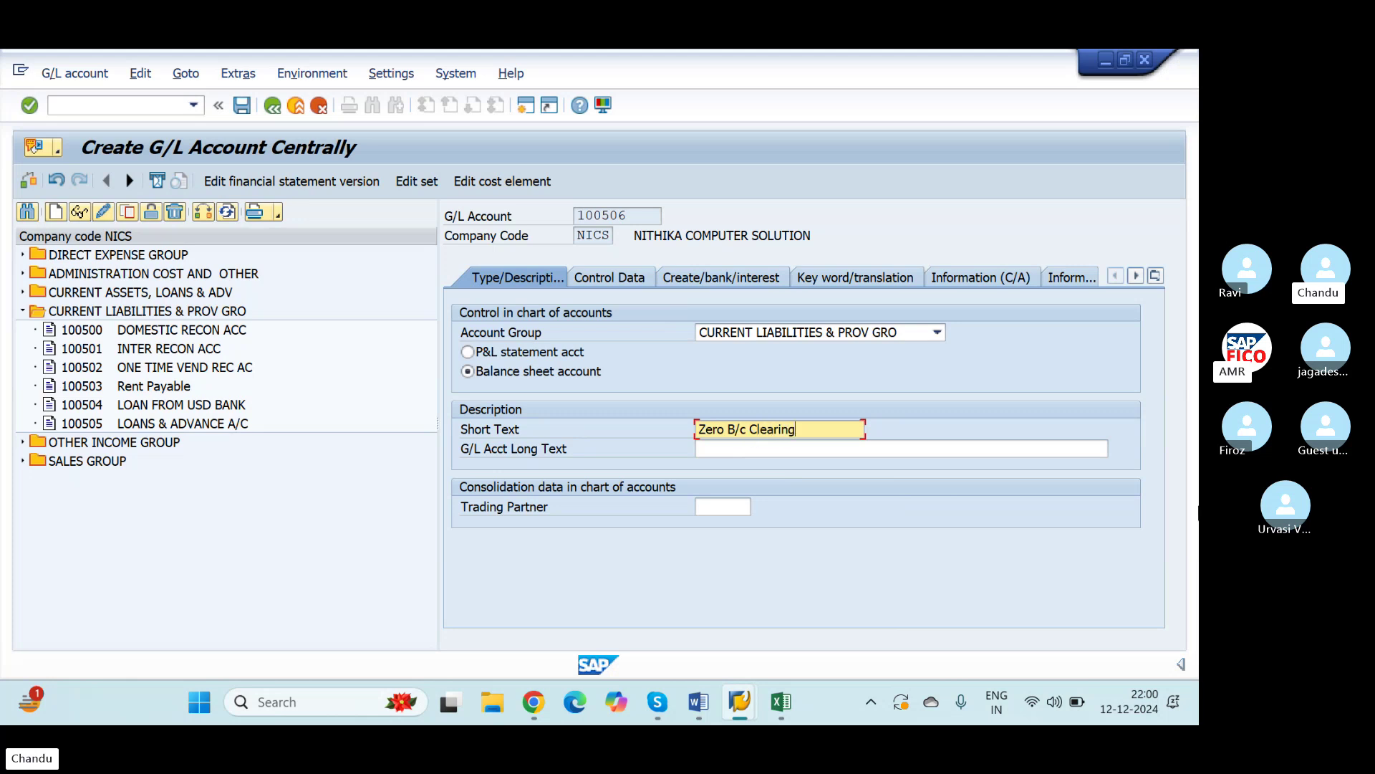
pyautogui.write('g ')
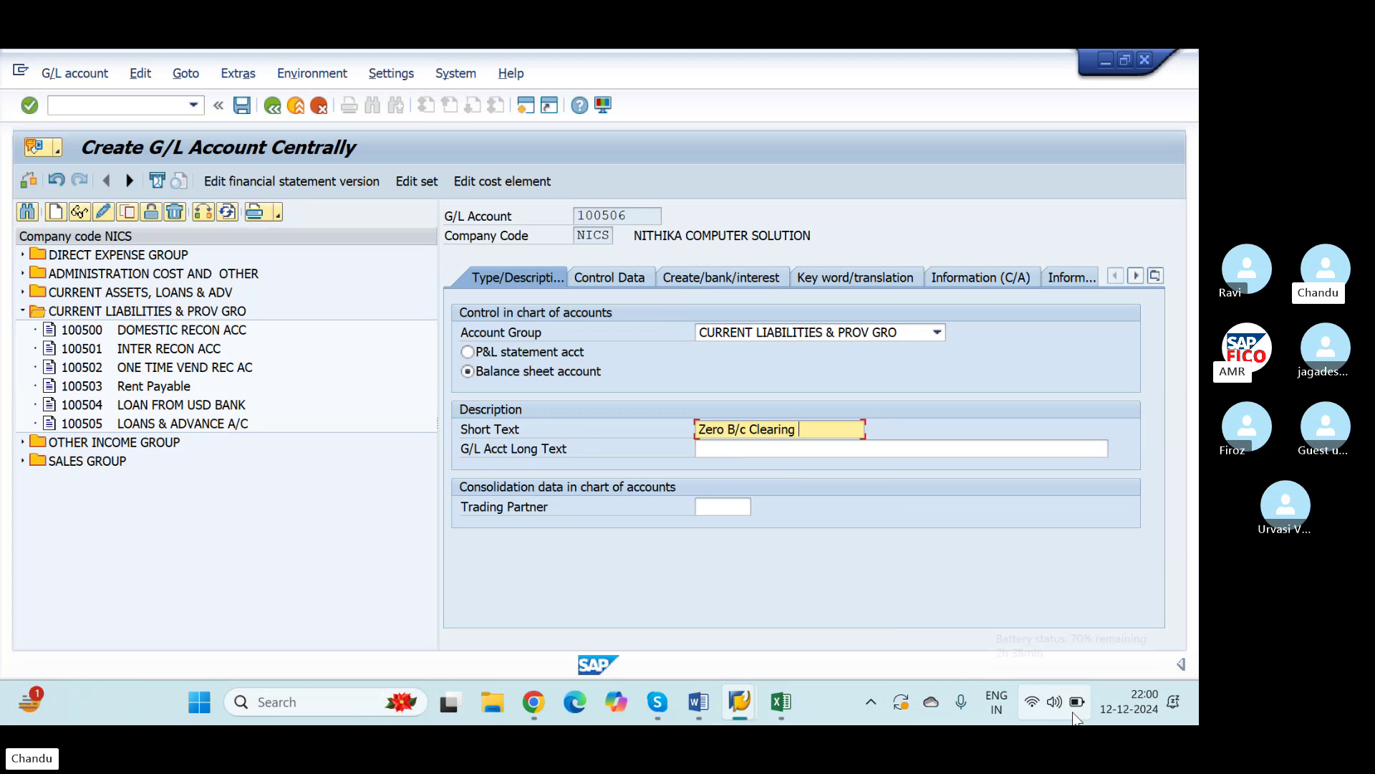
pyautogui.write('a/')
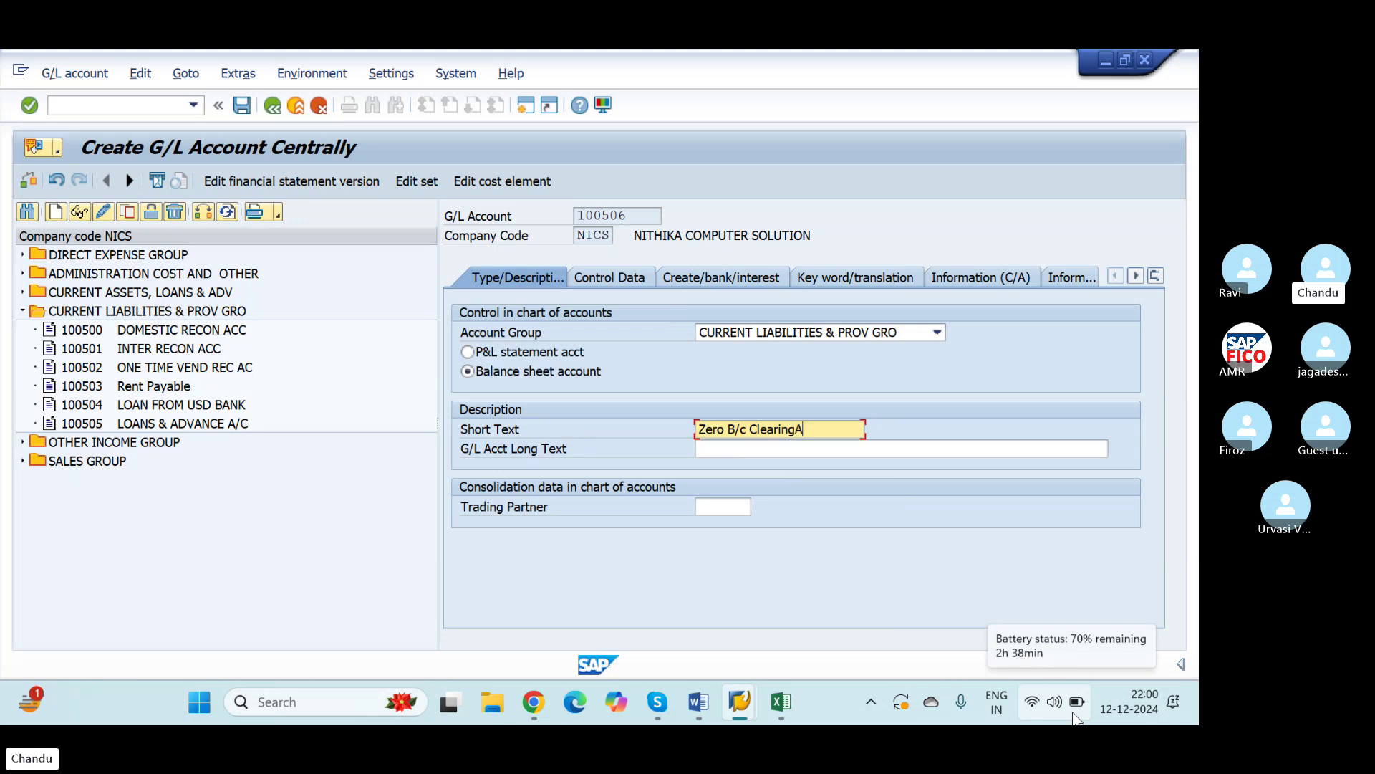
pyautogui.write('/c')
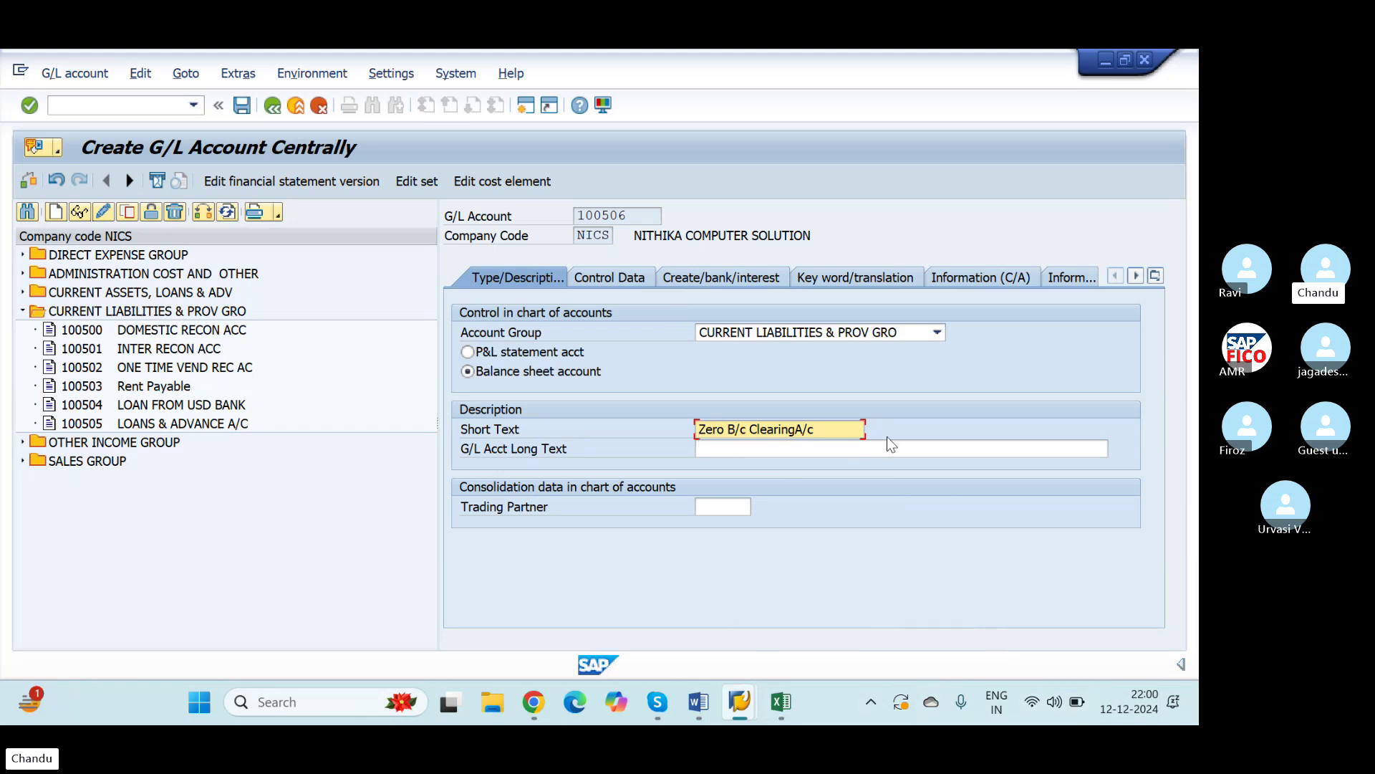
# Copy the account's short text into its G/L account long text
pyautogui.hotkey('ctrl', 'a')
pyautogui.hotkey('ctrl', 'c')
pyautogui.click(715, 447)
pyautogui.hotkey('ctrl', 'v')
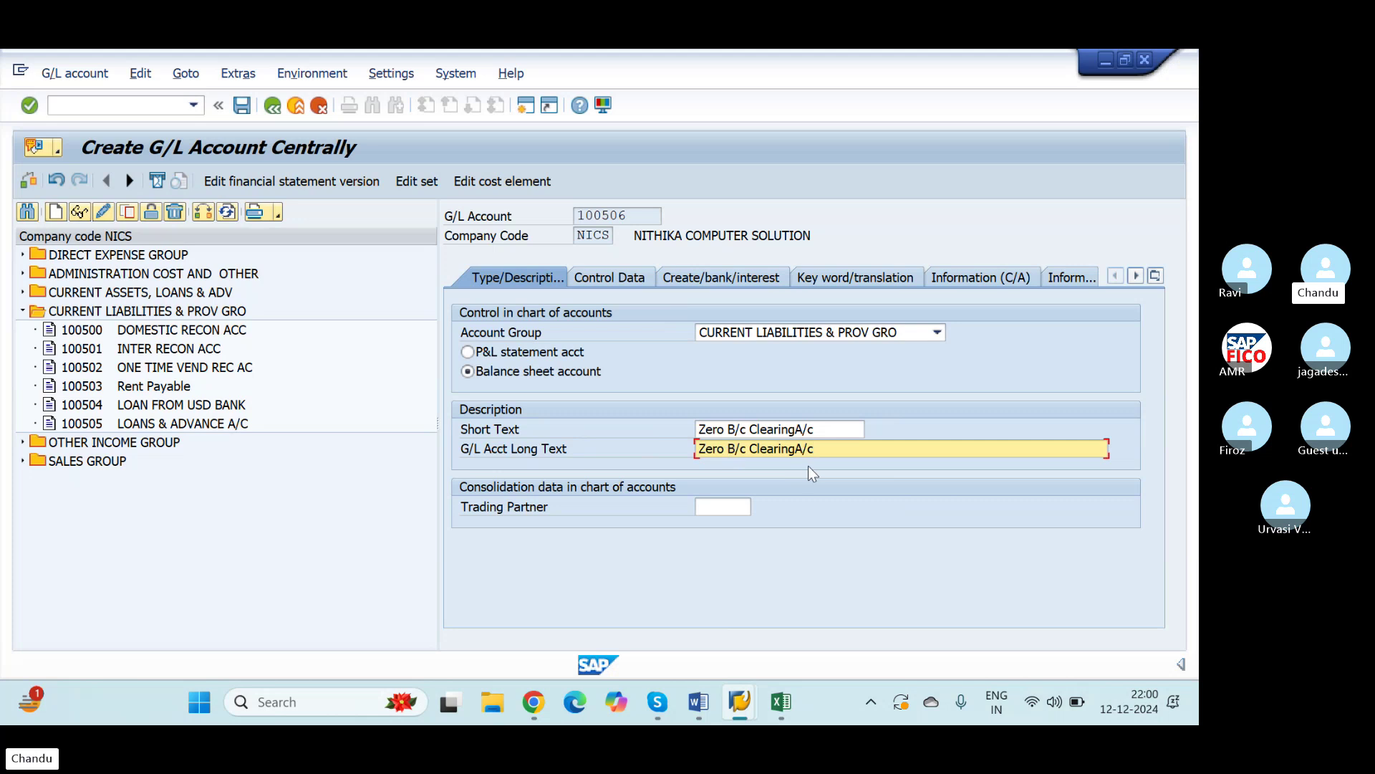
# Enable line item display in the account's control data and set the sort key to 001
pyautogui.click(625, 276)
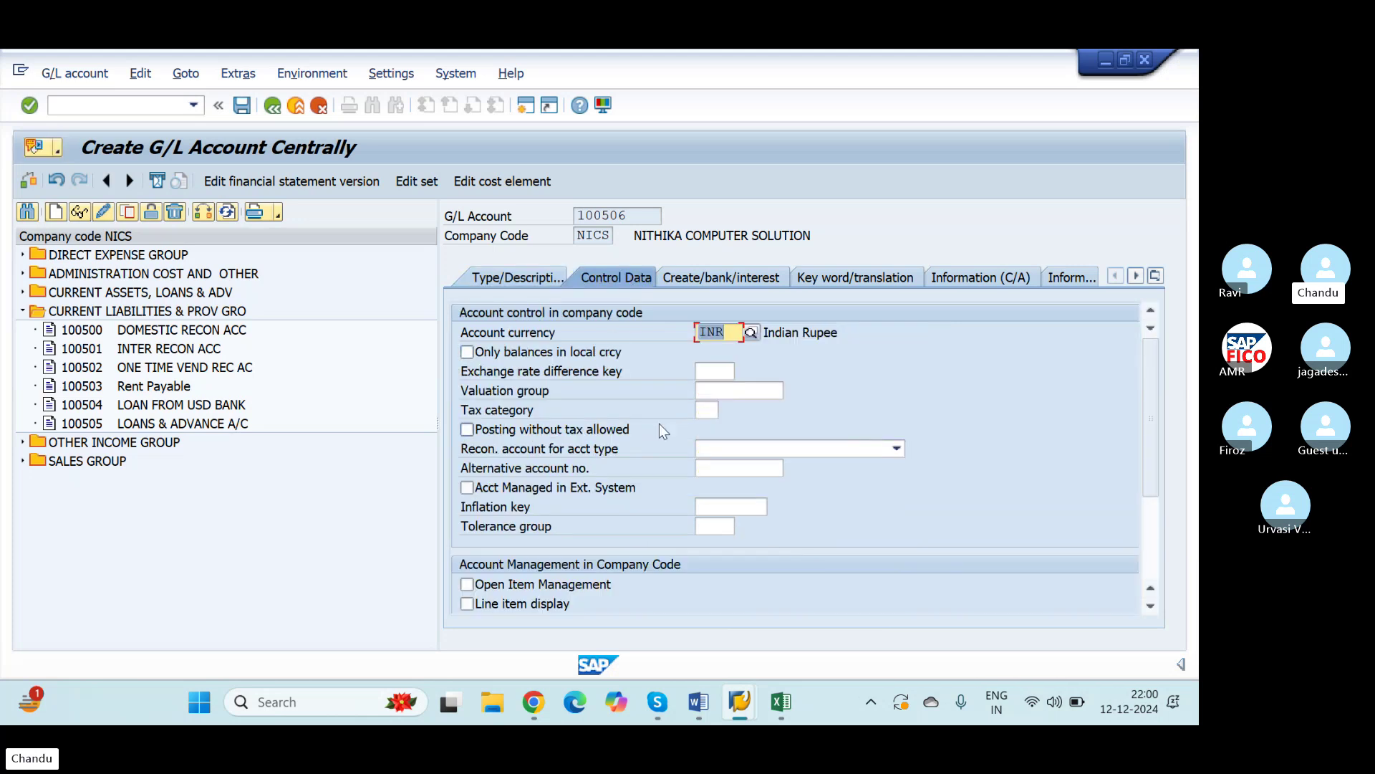
pyautogui.scroll(-1, 632, 503)
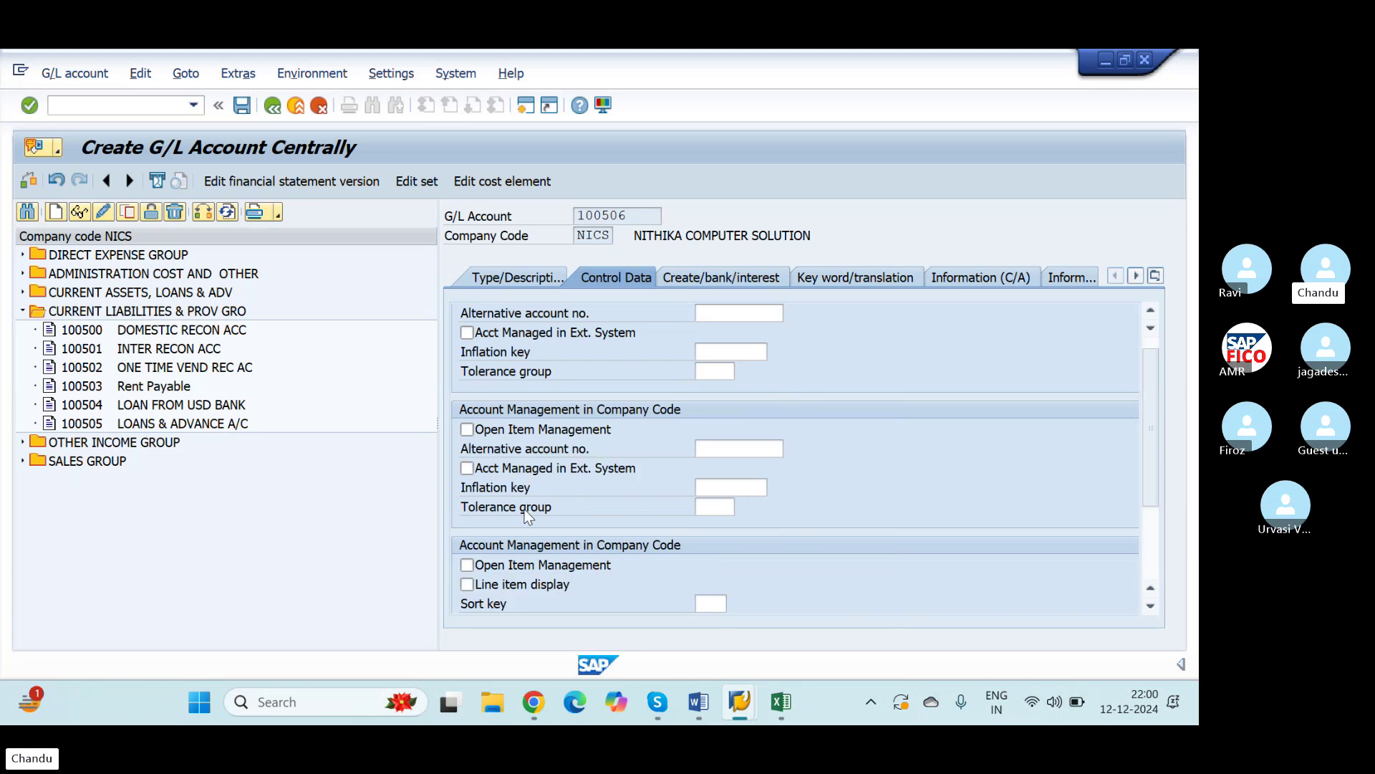
pyautogui.click(467, 584)
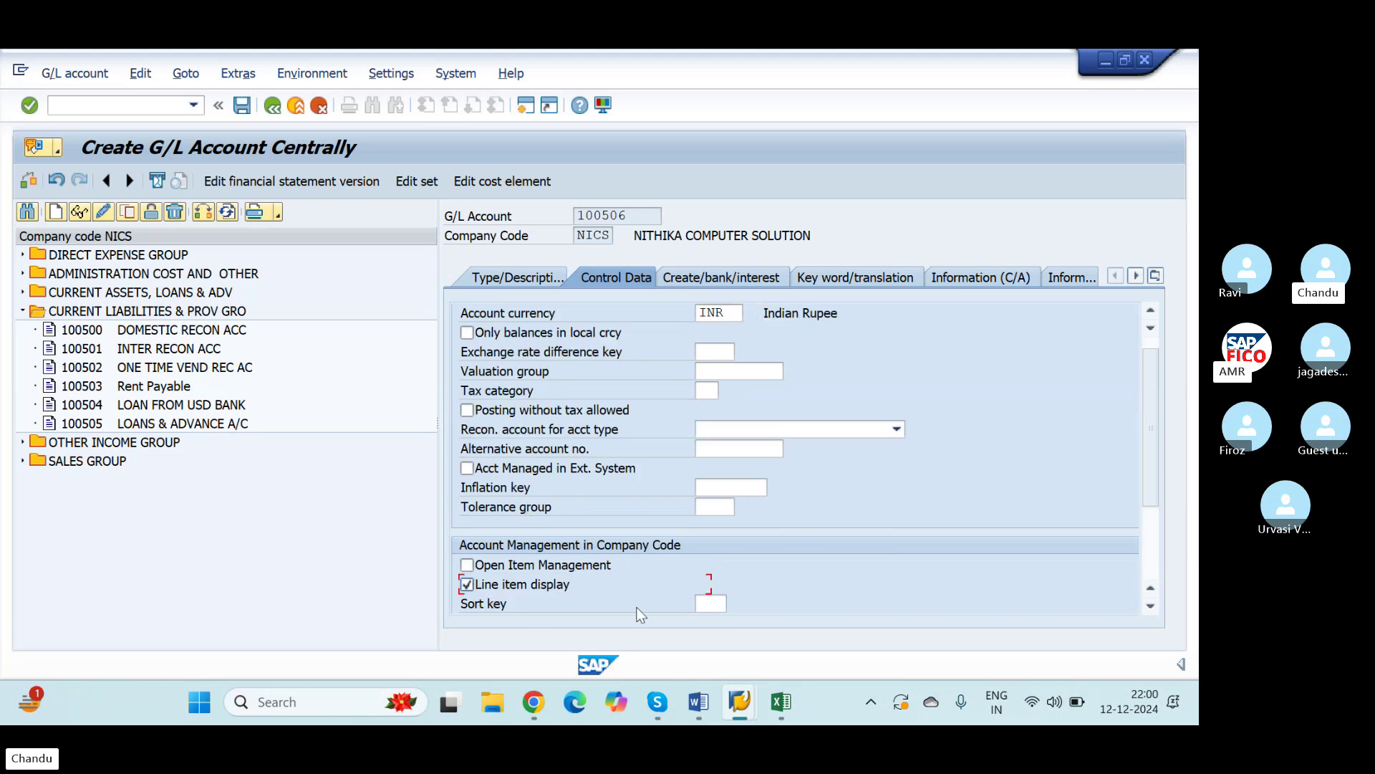
pyautogui.click(717, 604)
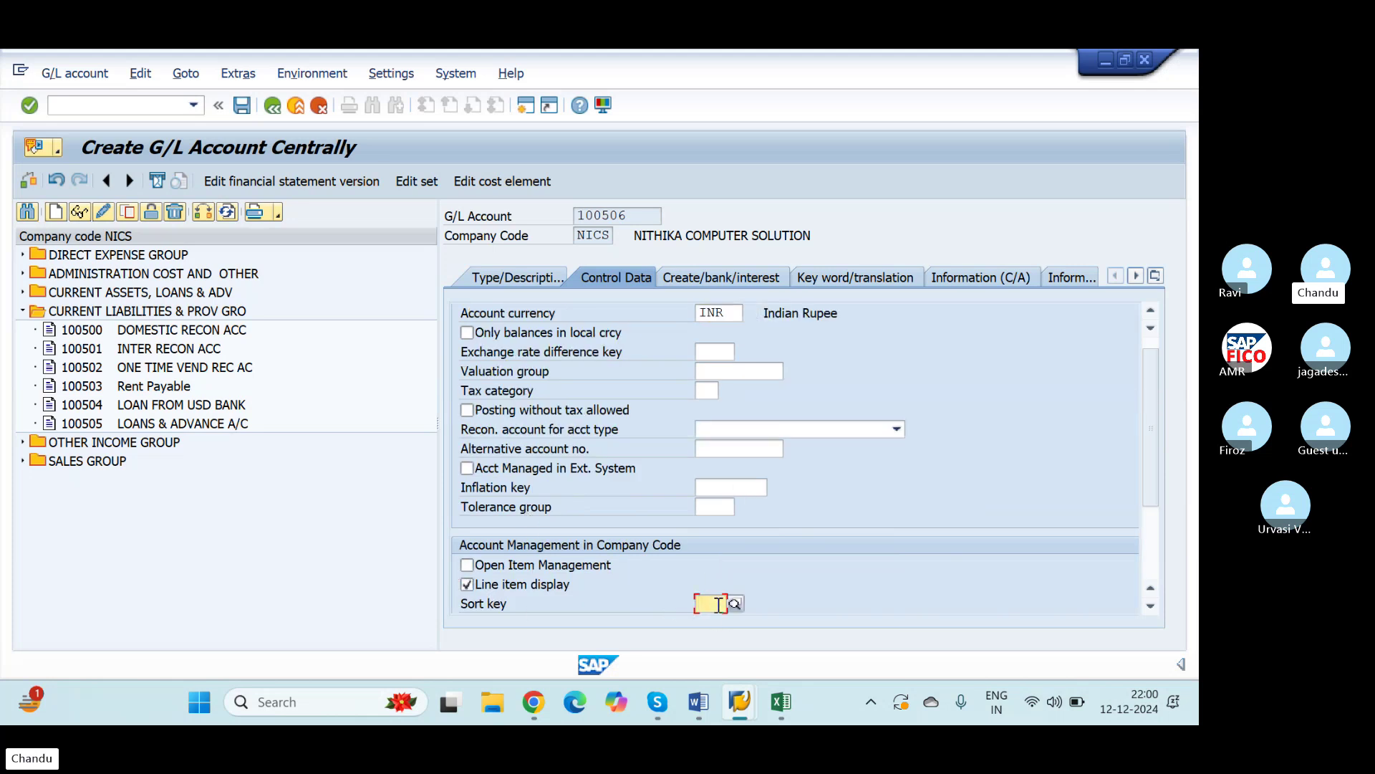
pyautogui.write('001')
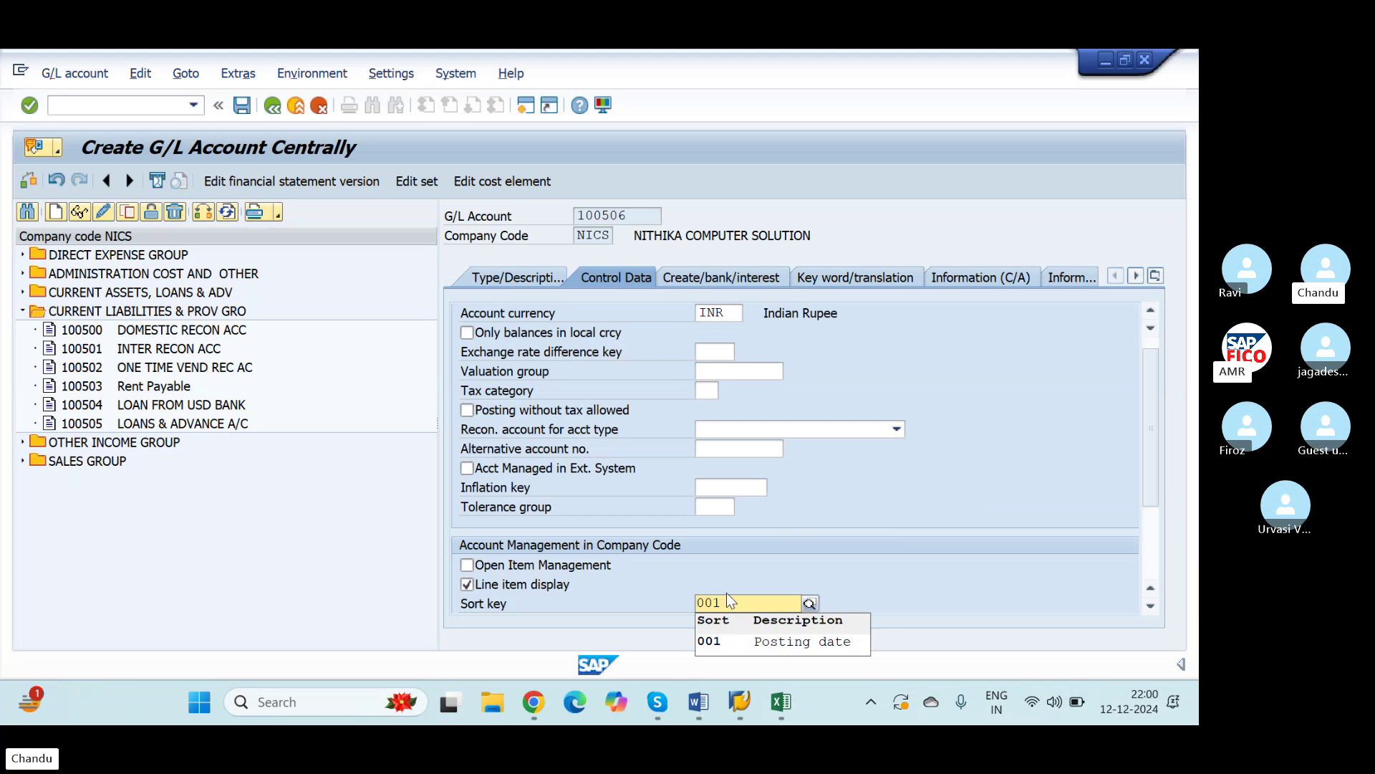
pyautogui.click(718, 645)
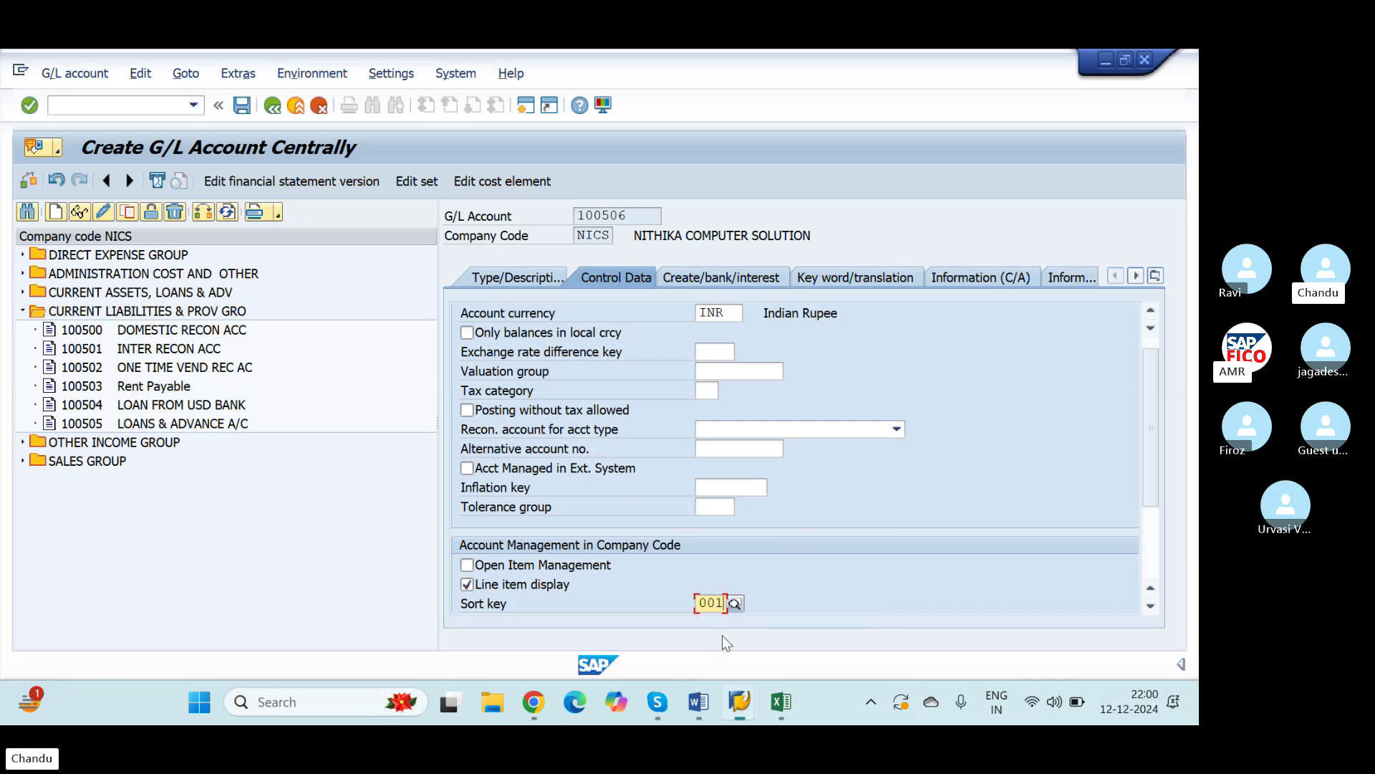
# Assign field status group G001 to G/L account 100506, allow automatic postings only, and save the account
pyautogui.click(691, 277)
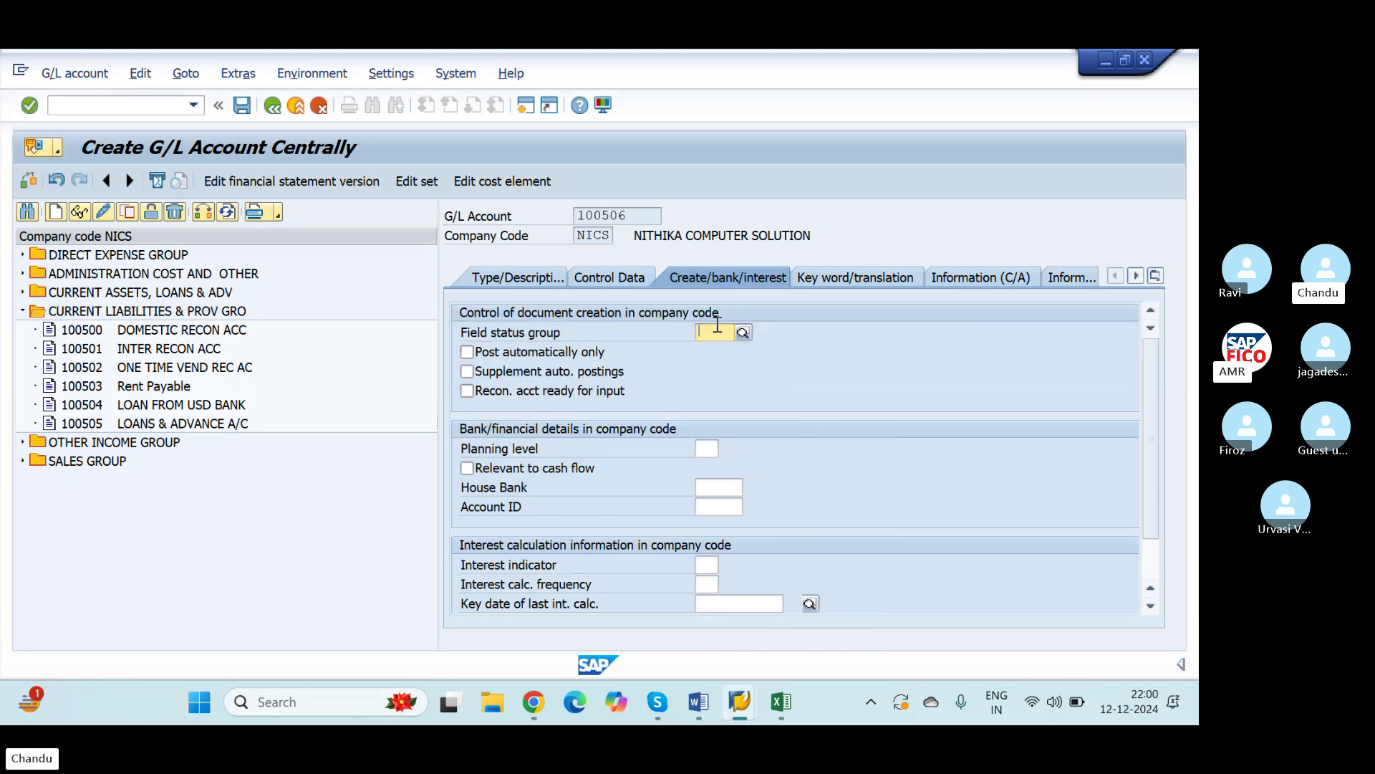
pyautogui.write('g001')
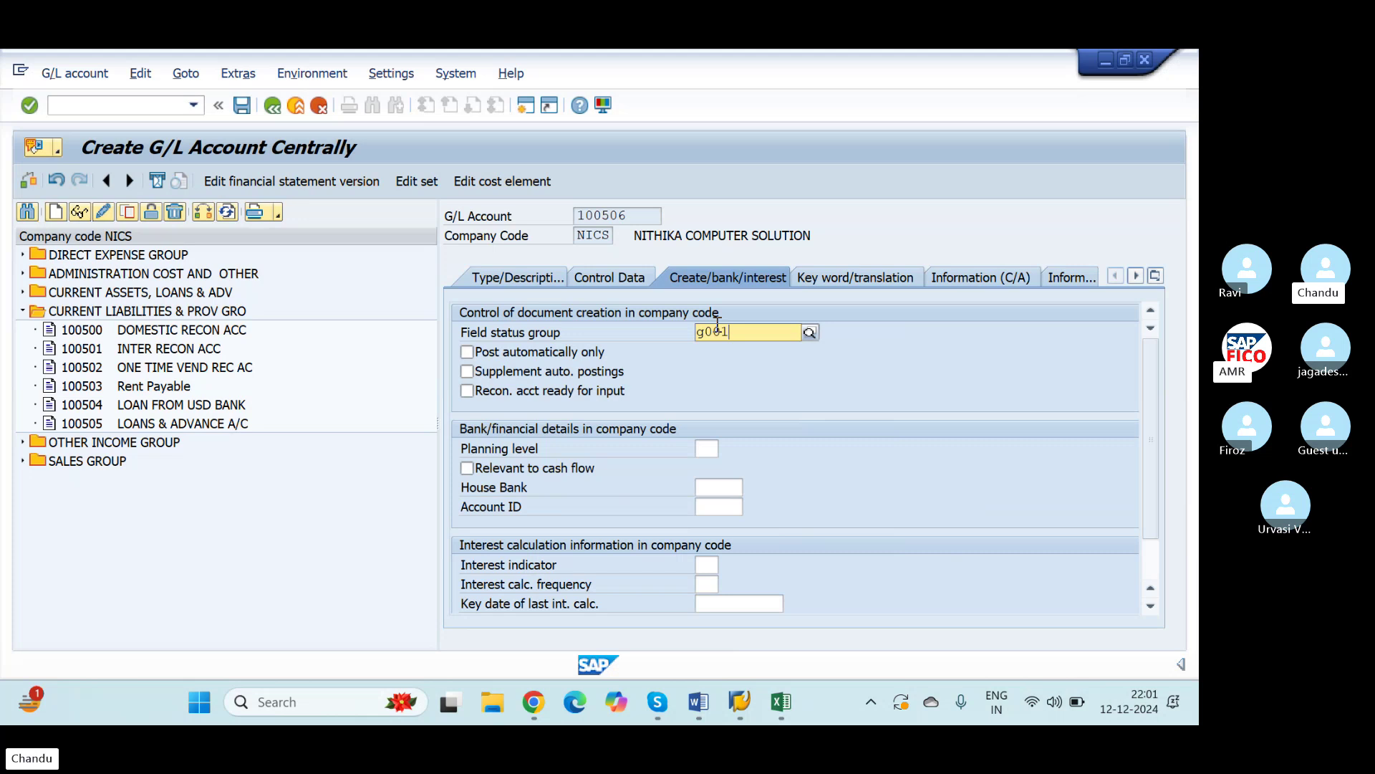
pyautogui.press('Down')
pyautogui.press('Return')
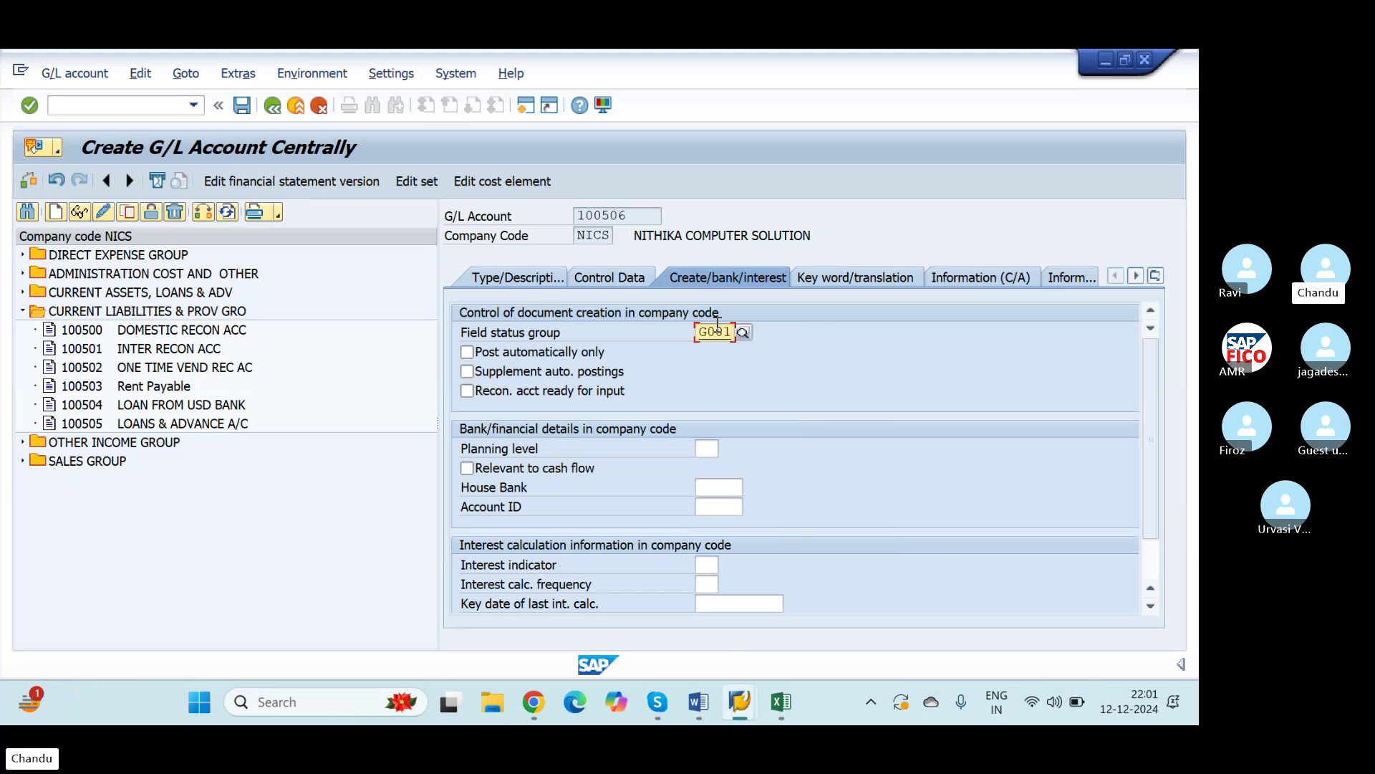
pyautogui.click(468, 351)
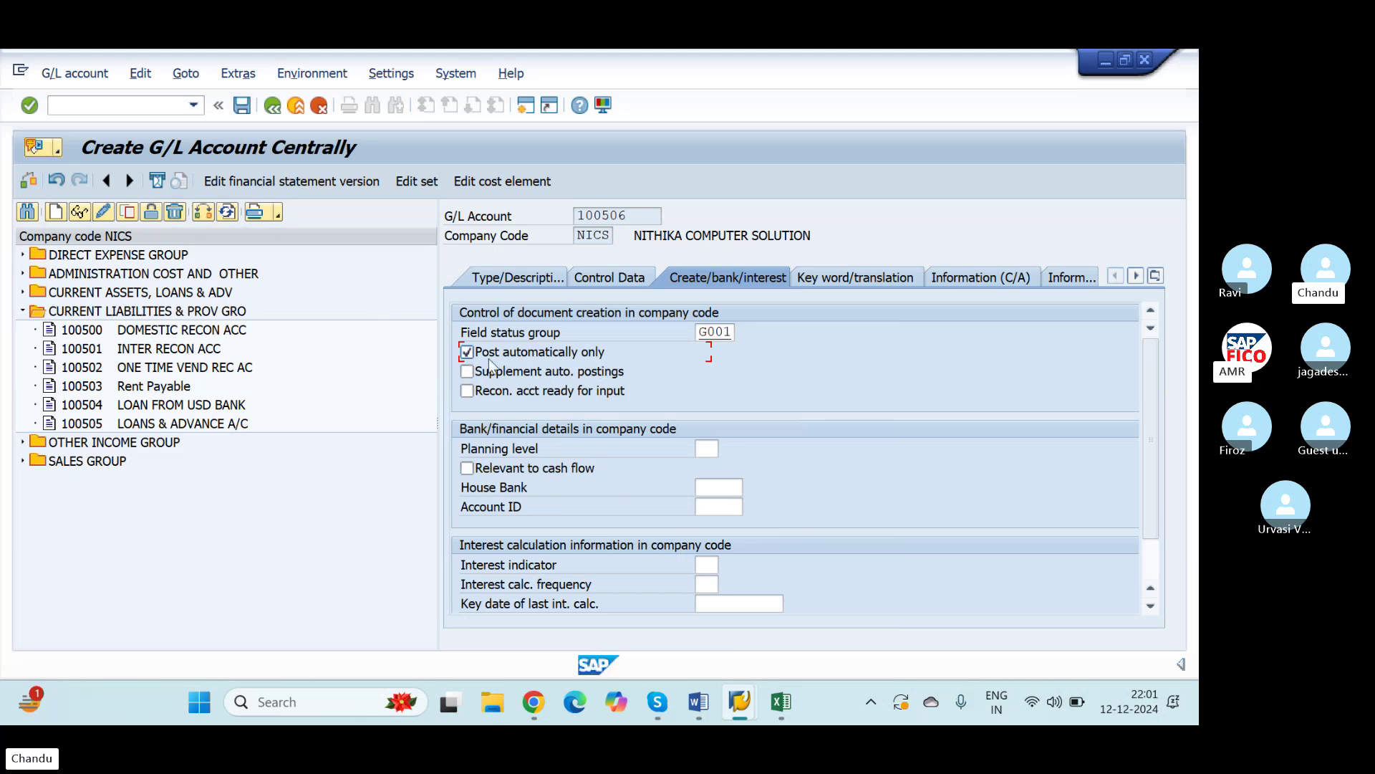
pyautogui.click(242, 106)
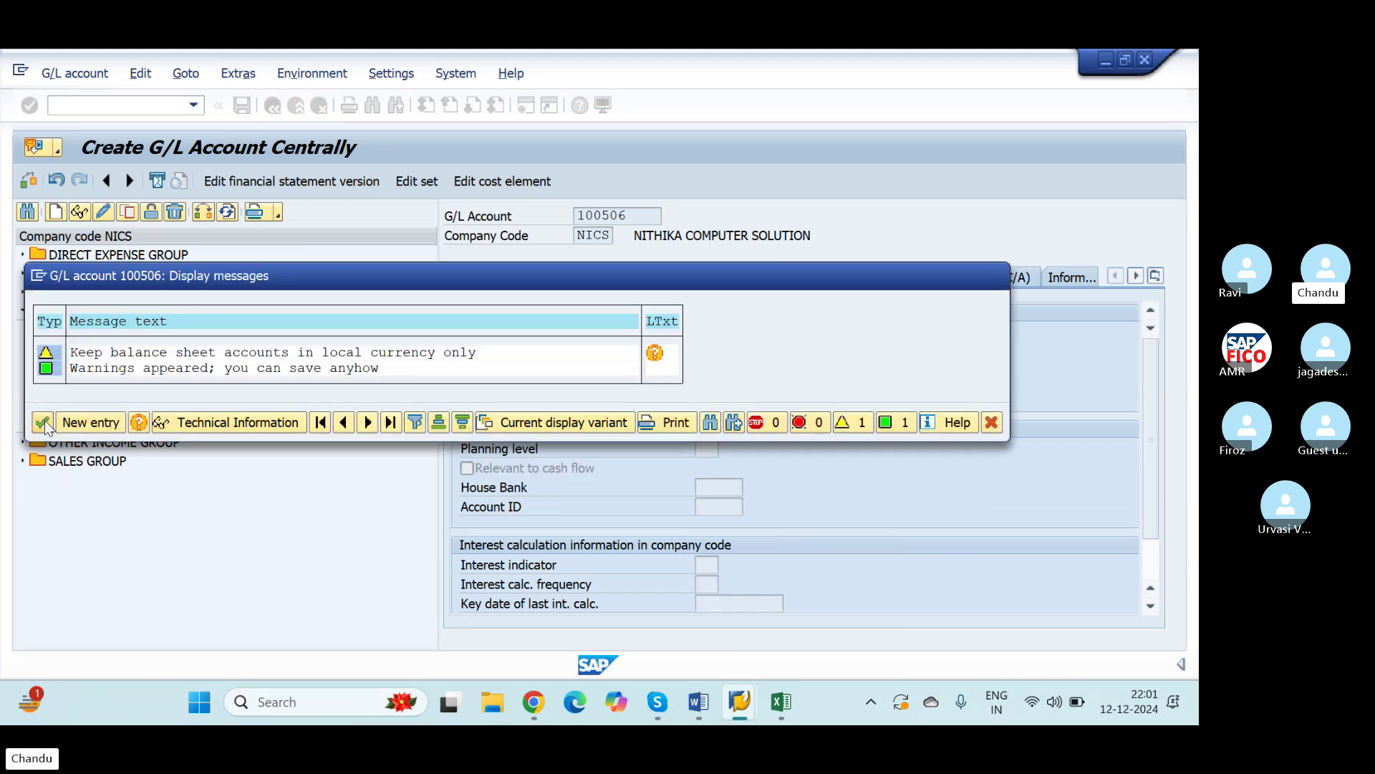
pyautogui.click(44, 421)
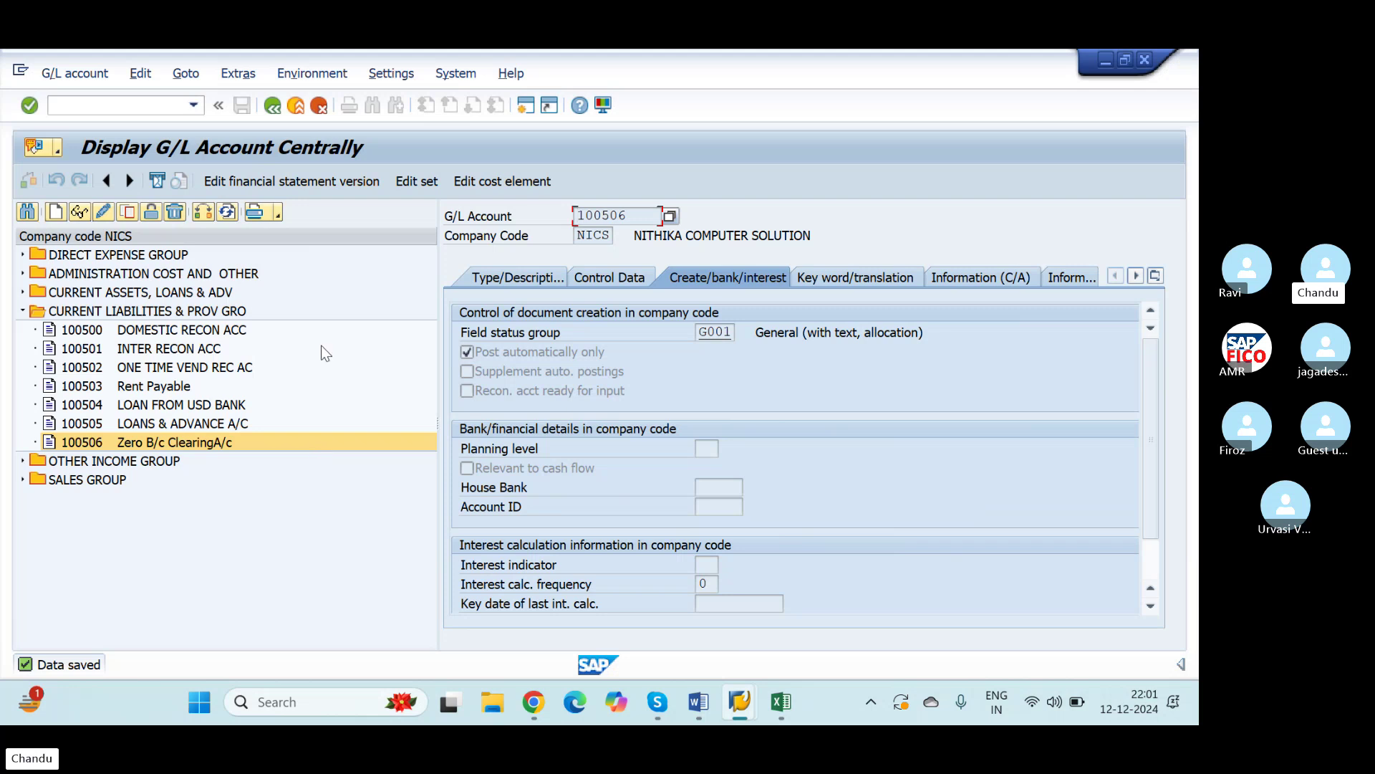
# Open the zero-balance clearing account definition and display the accounts of account key 000 for chart of accounts NIOC
pyautogui.hotkey('alt', 'Tab')
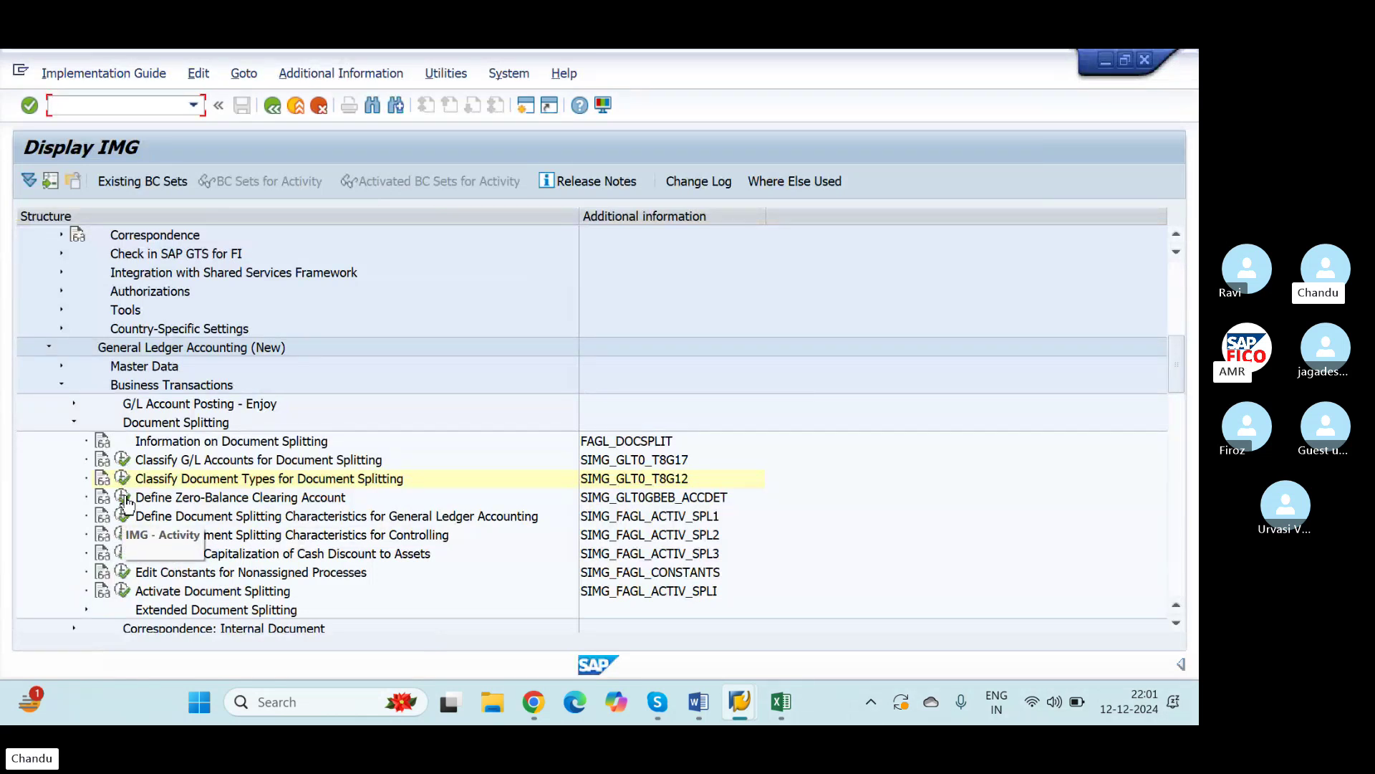
pyautogui.click(123, 499)
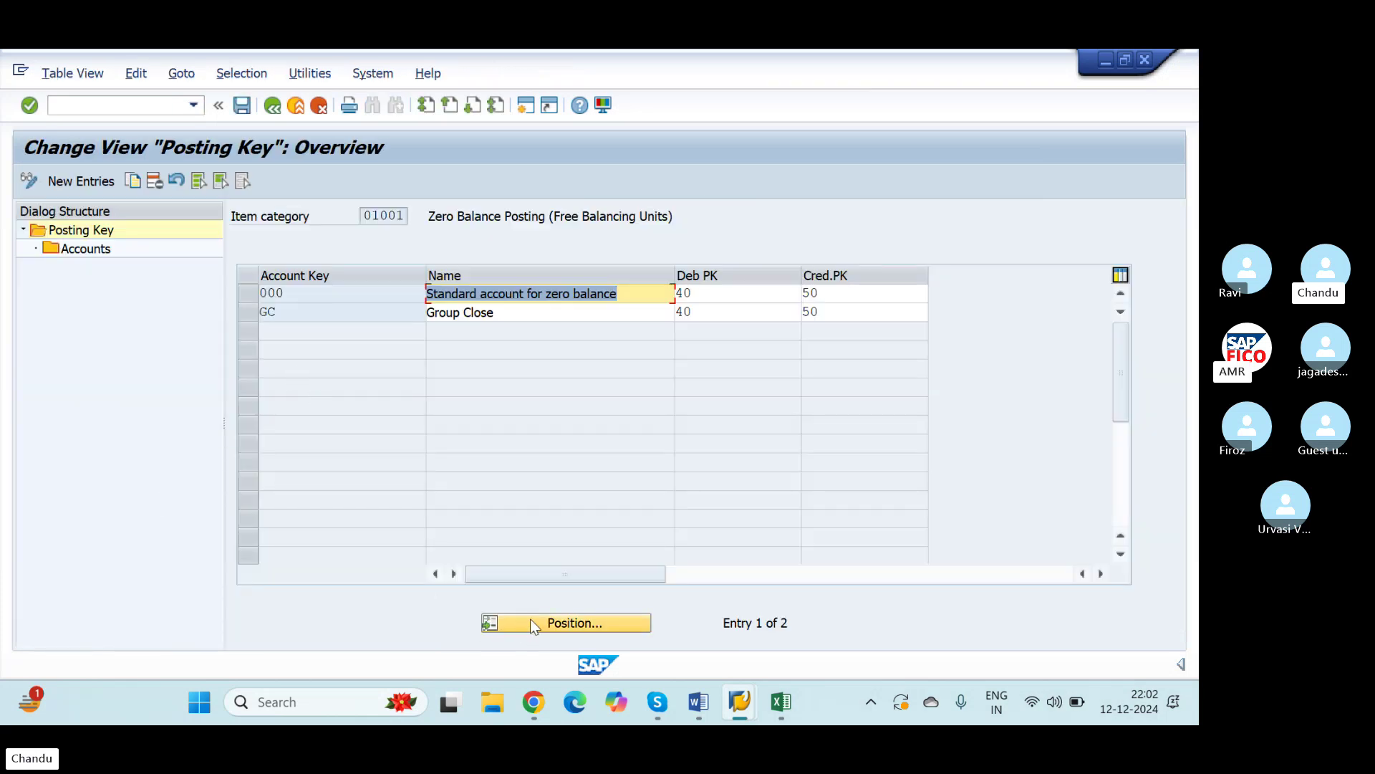
pyautogui.click(334, 295)
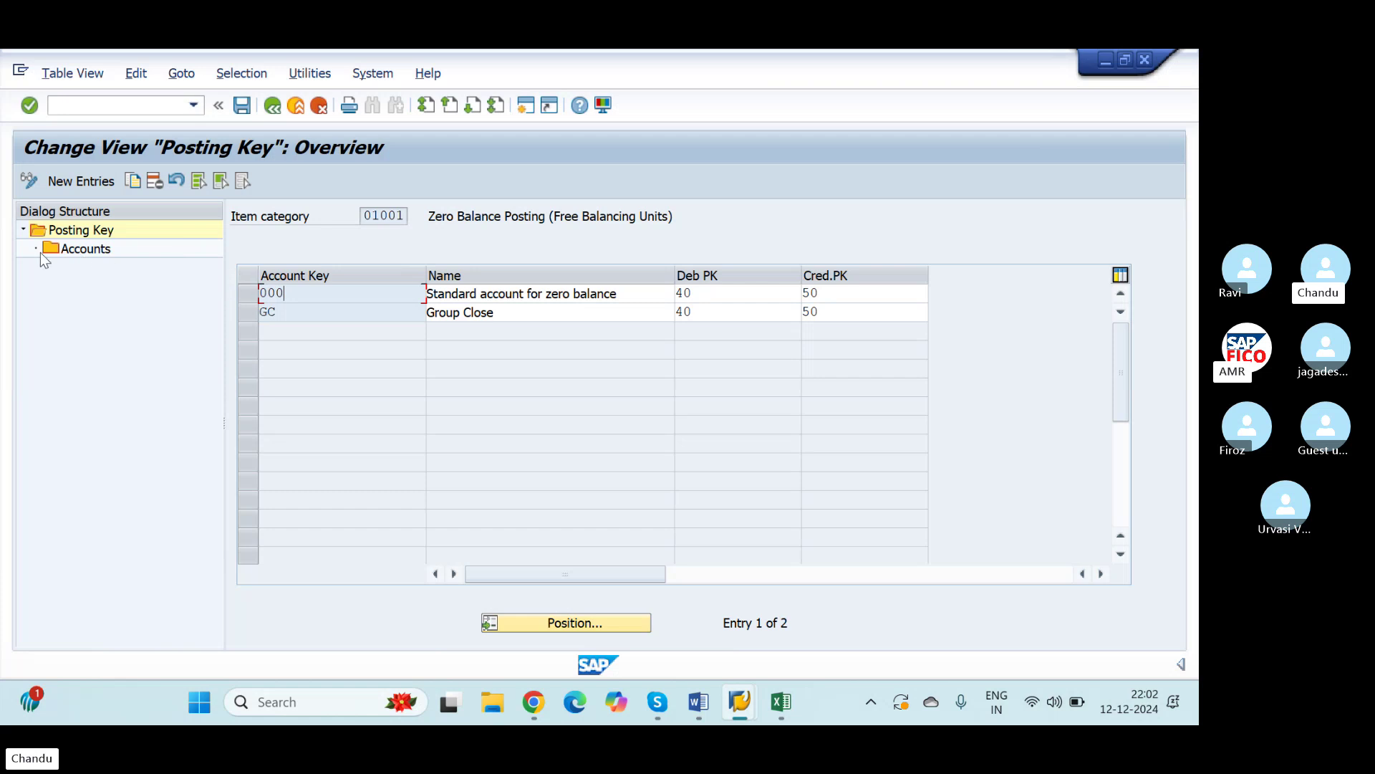
pyautogui.click(250, 298)
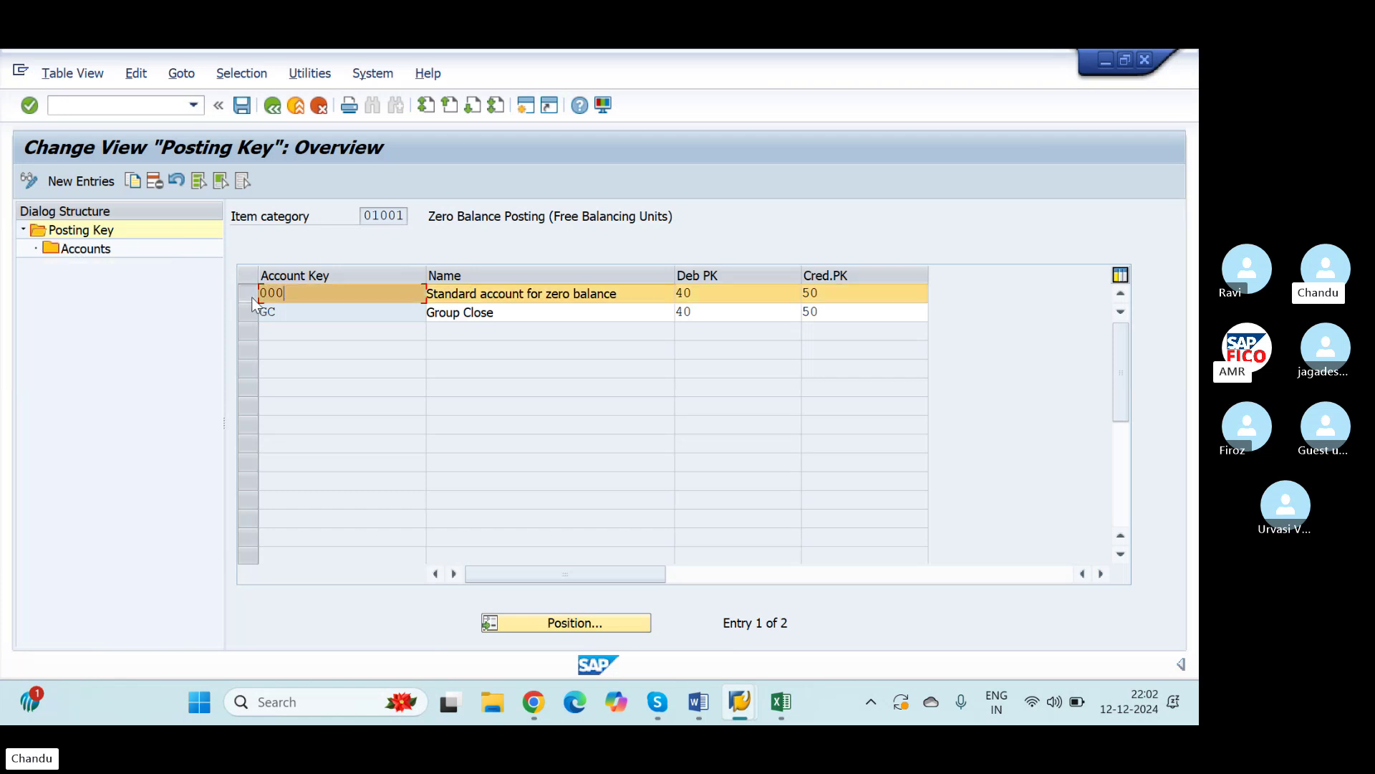
pyautogui.click(49, 247)
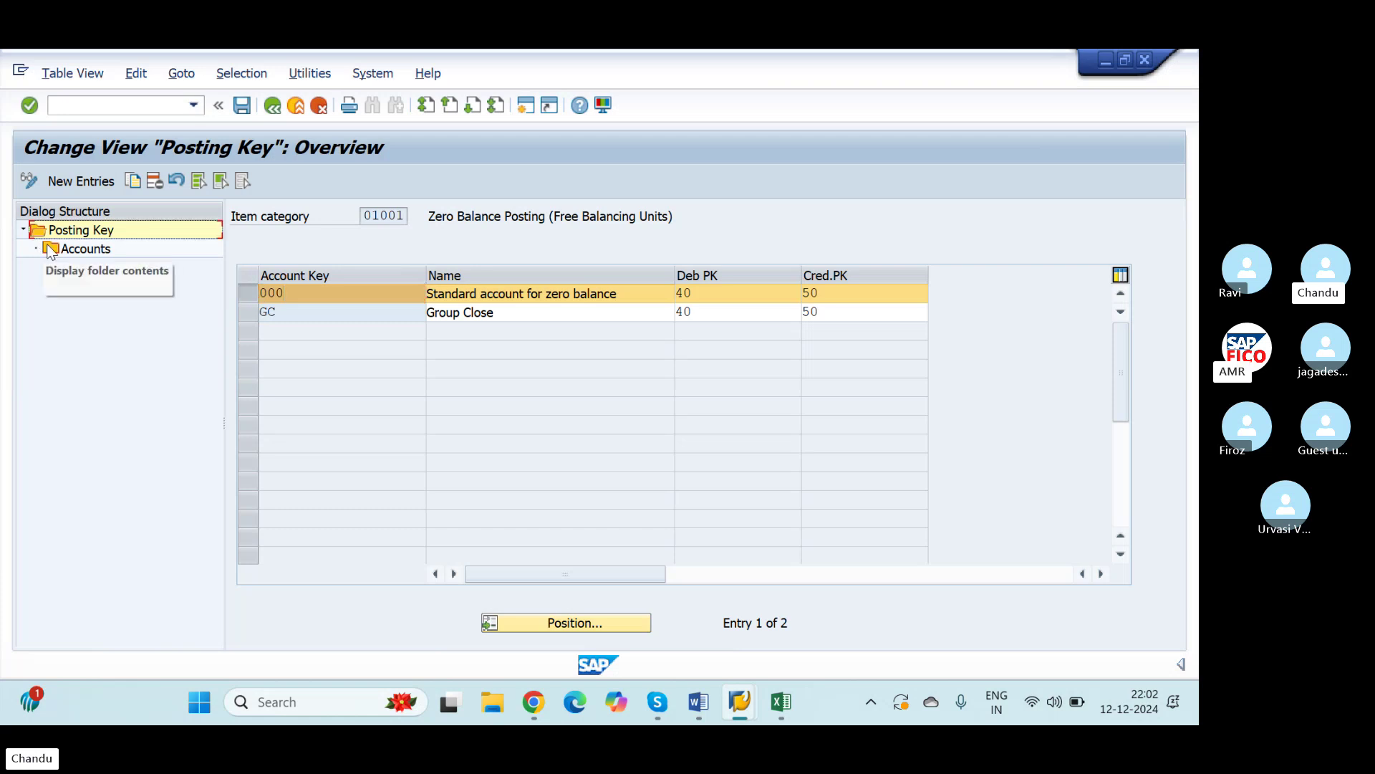
pyautogui.doubleClick(48, 247)
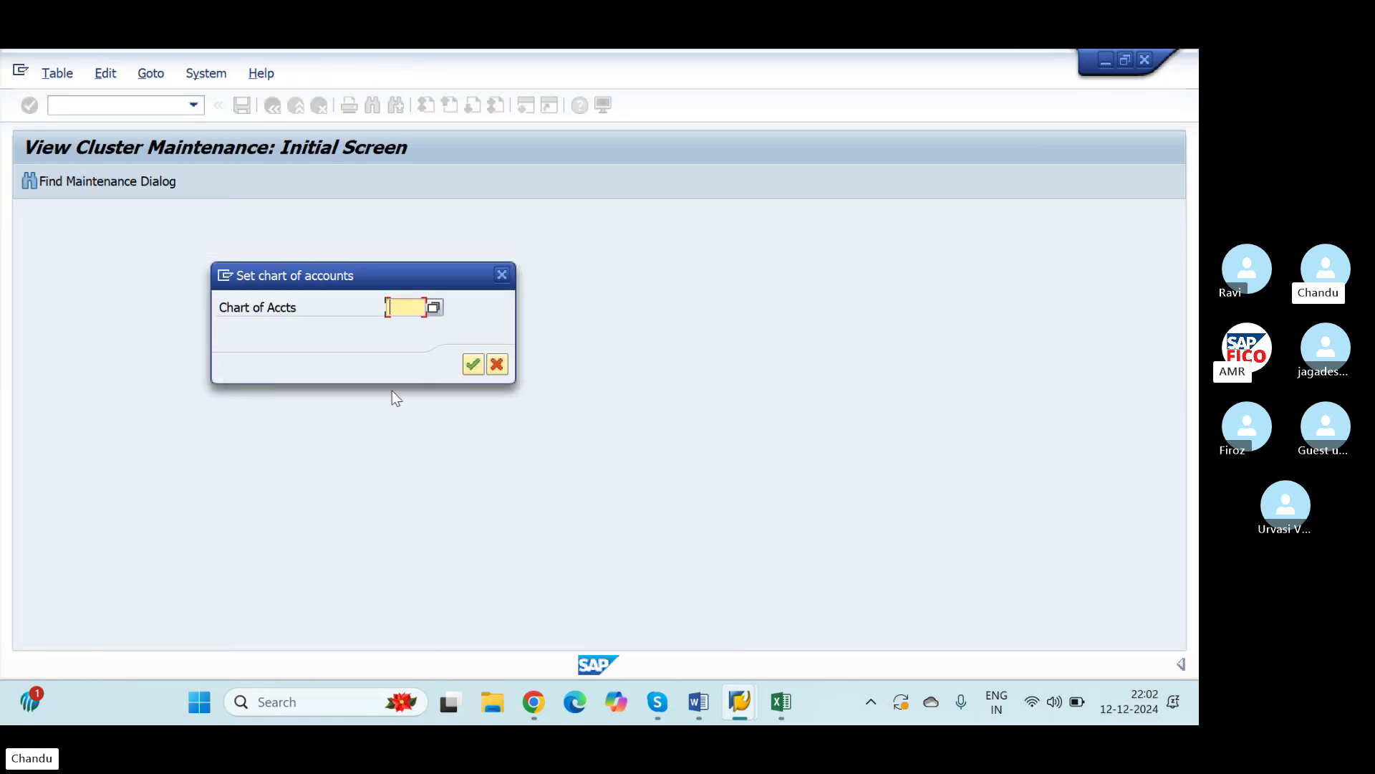
pyautogui.write('N')
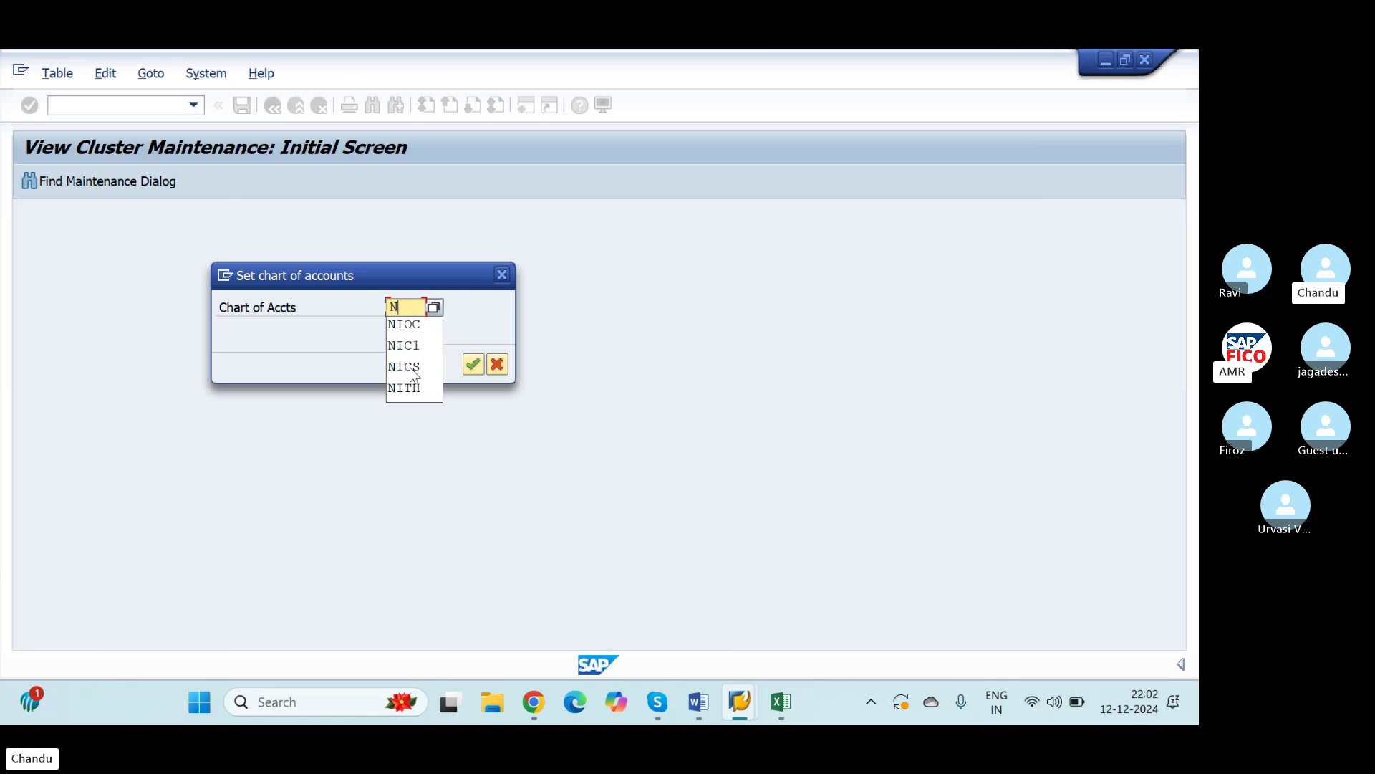
pyautogui.write('IOC')
pyautogui.press('Return')
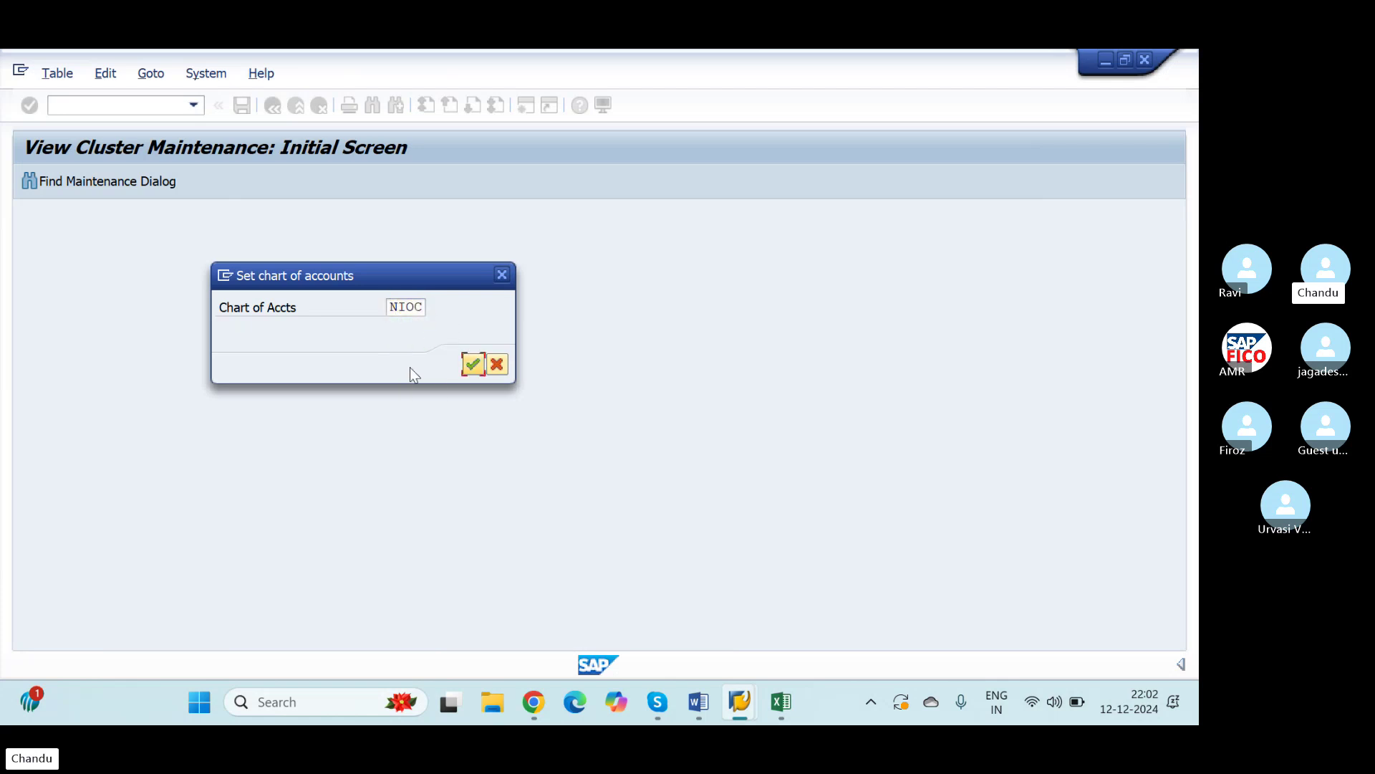
pyautogui.press('Return')
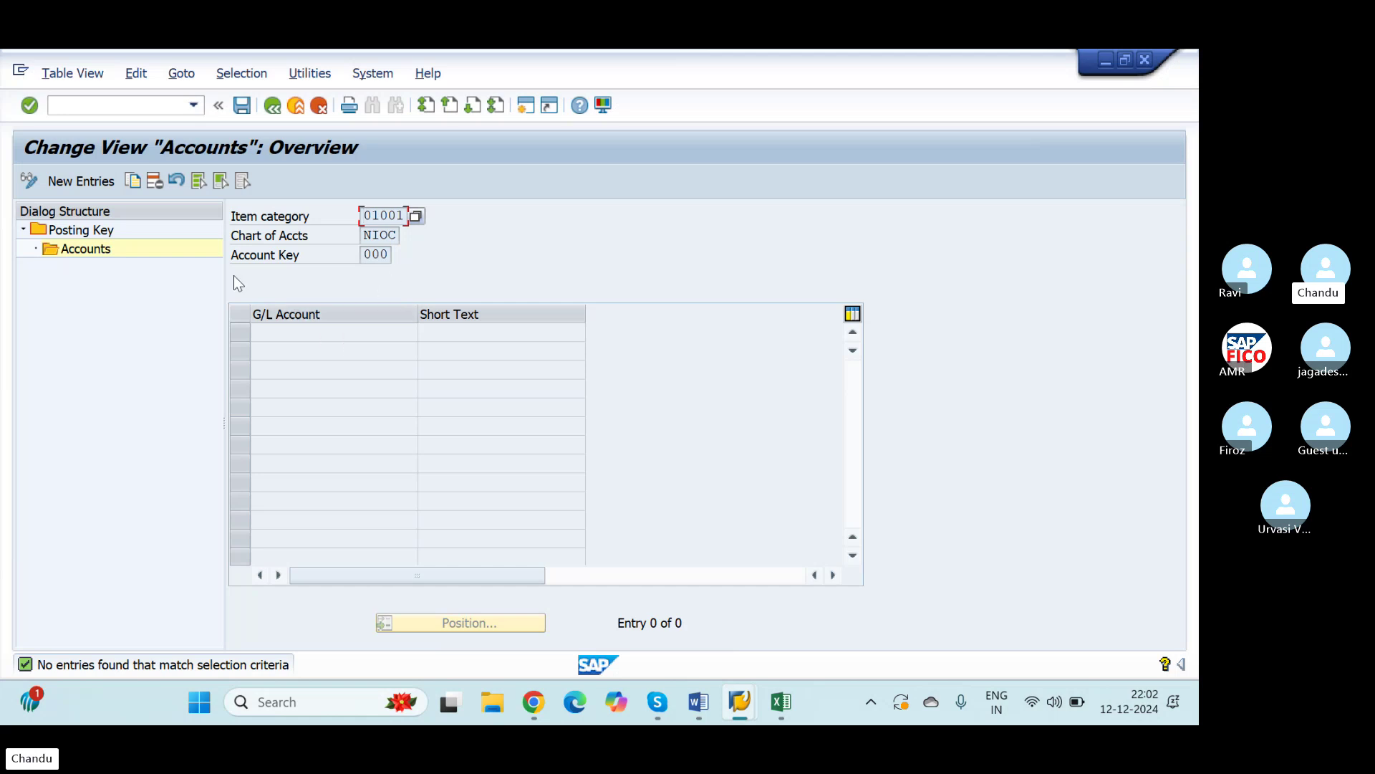
# Add G/L account 100506, Zero B/c ClearingA/c, as a new entry for account key 000
pyautogui.click(75, 182)
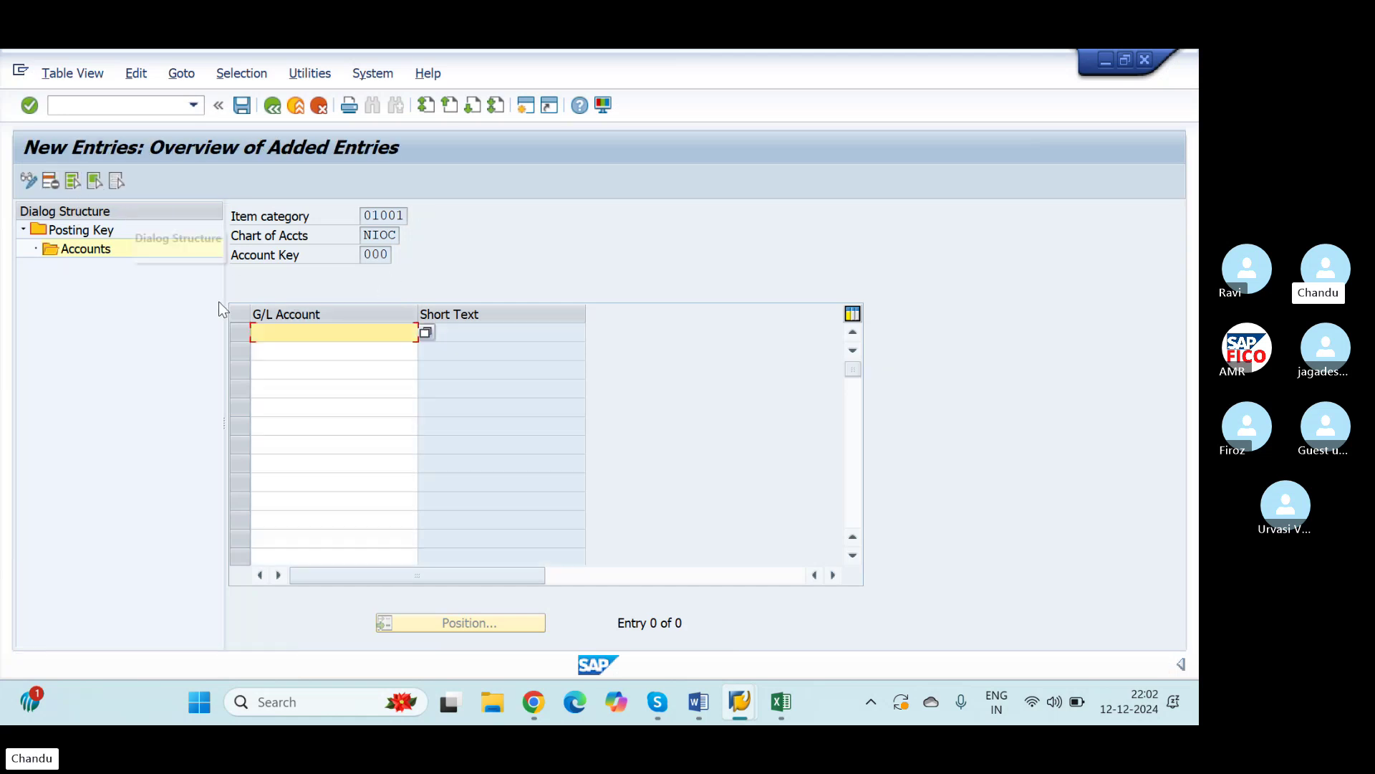
pyautogui.click(427, 333)
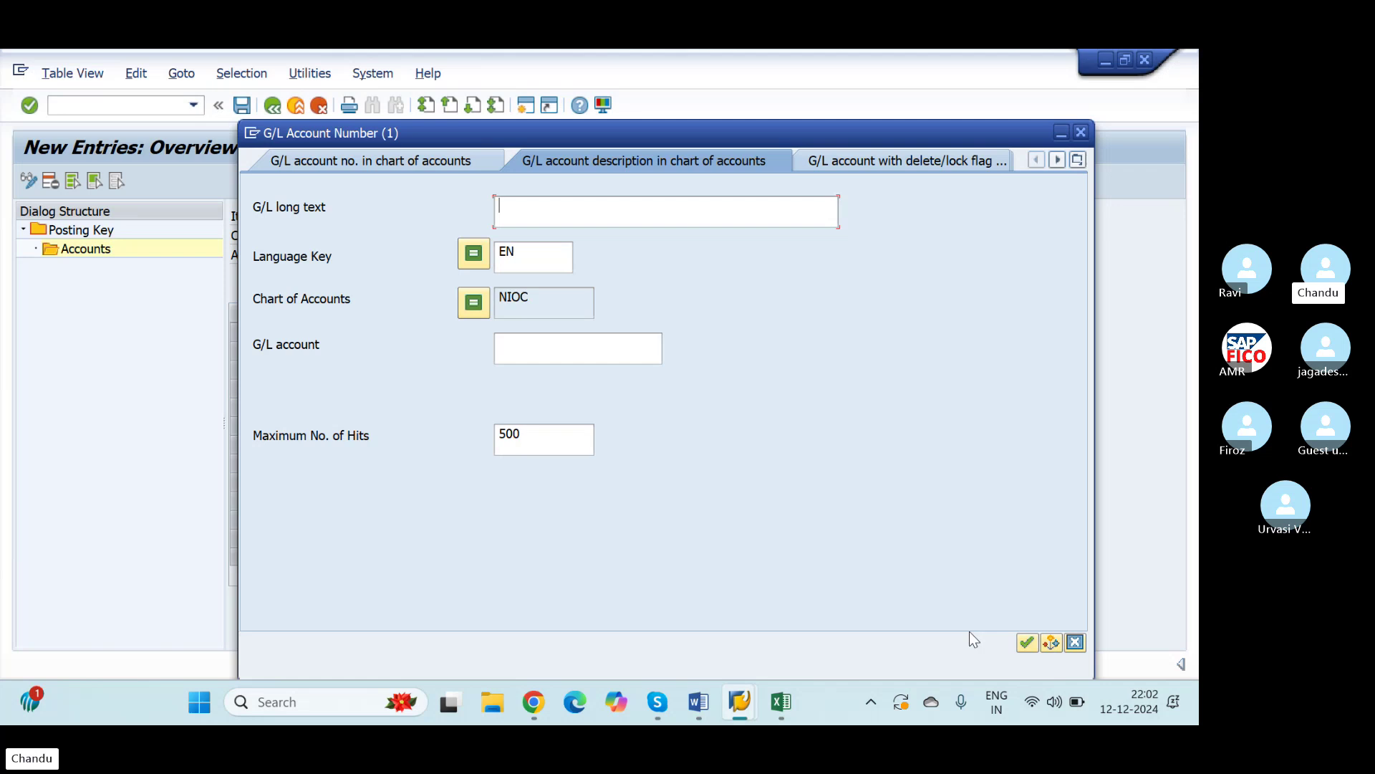
pyautogui.click(1028, 643)
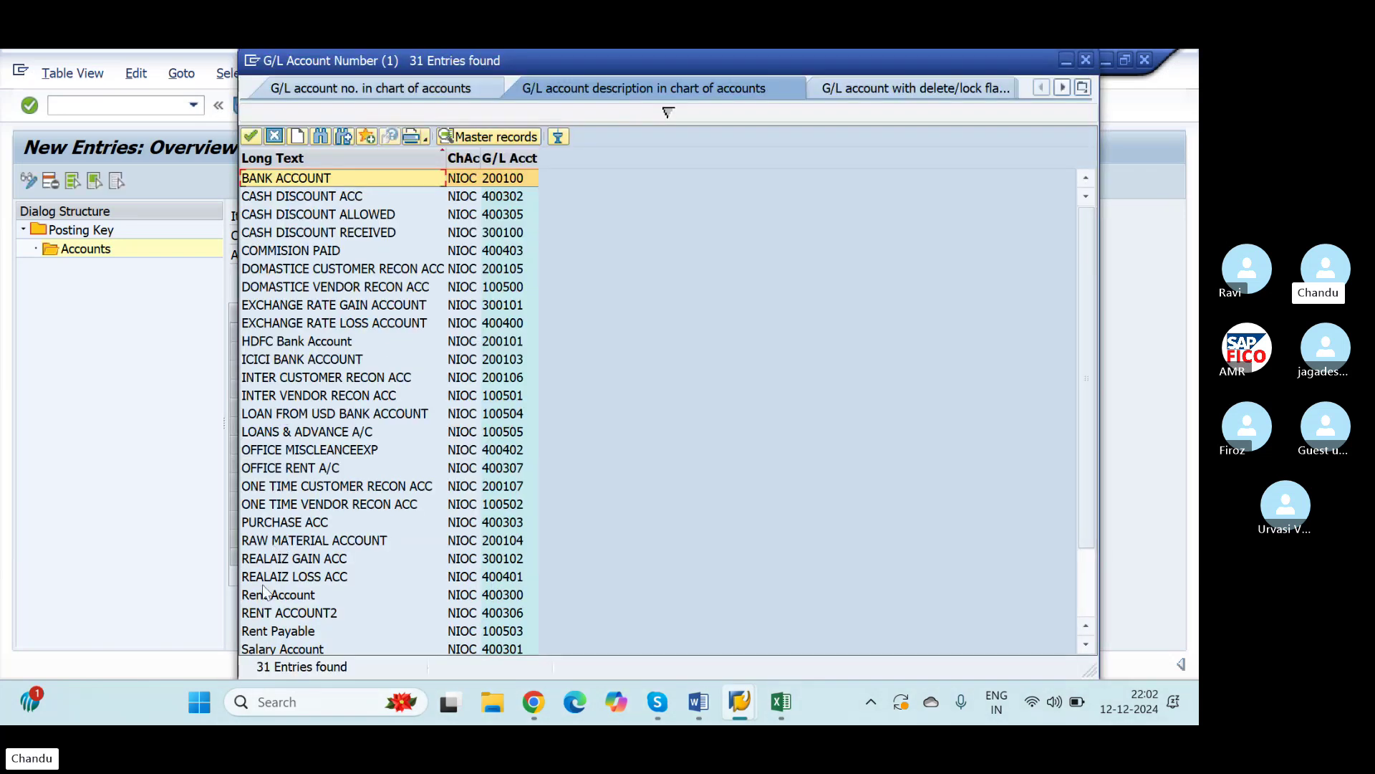
pyautogui.scroll(-3, 279, 546)
pyautogui.click(274, 634)
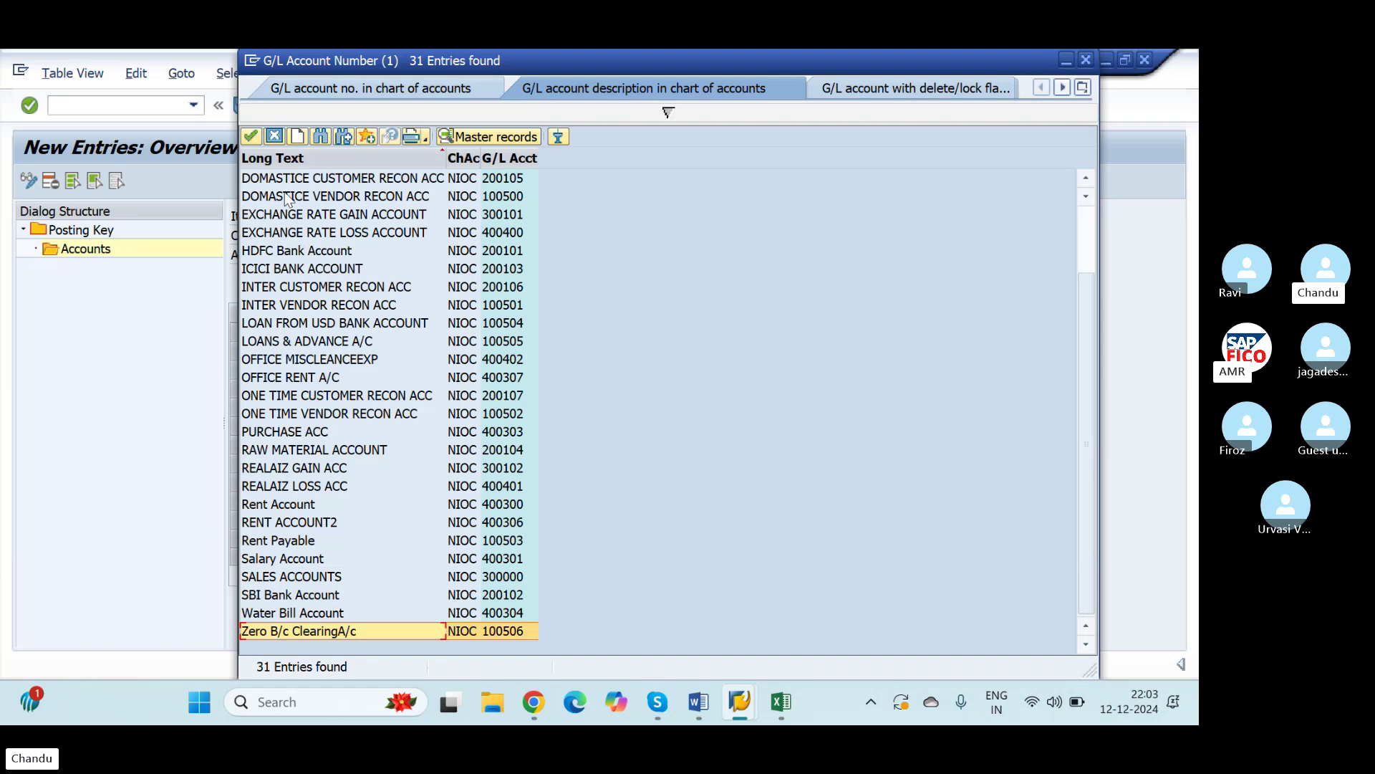
pyautogui.click(245, 134)
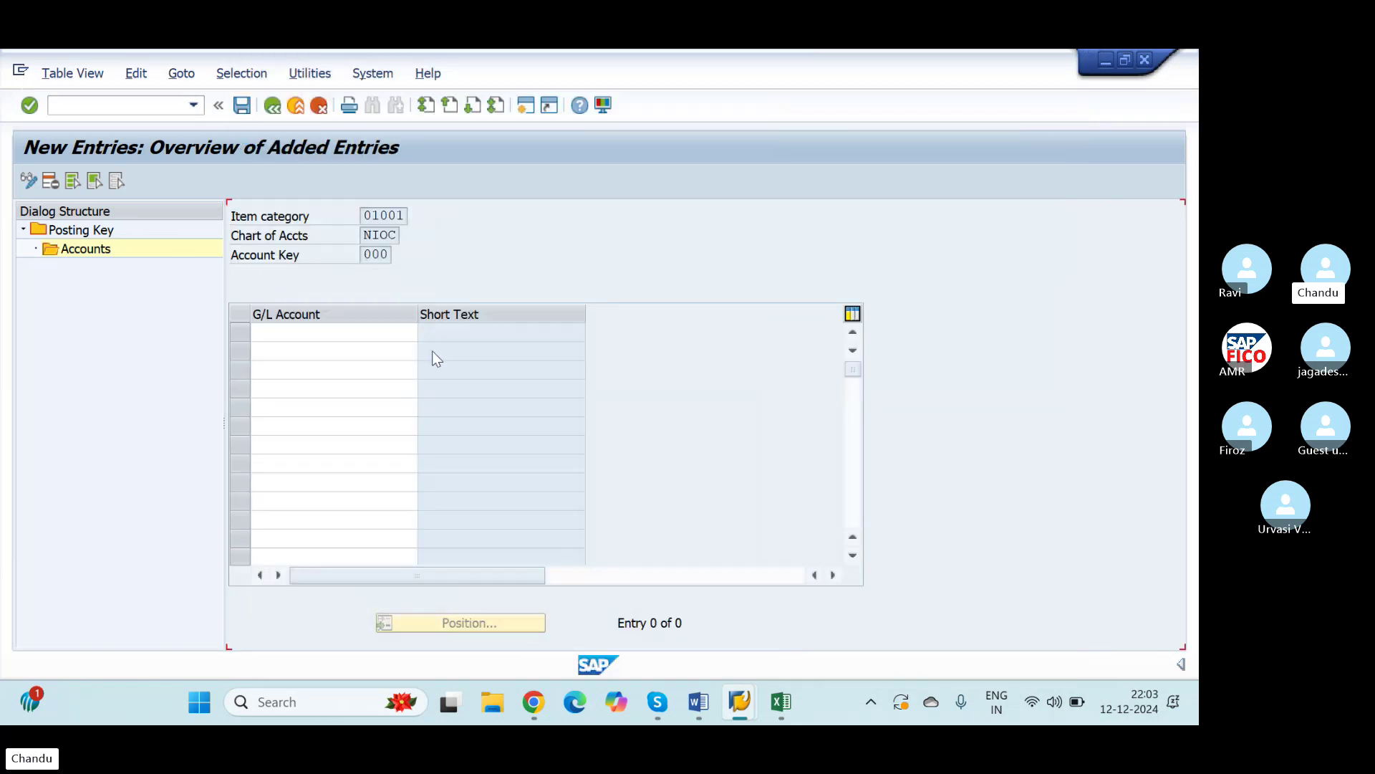
pyautogui.press('Down')
pyautogui.press('Return')
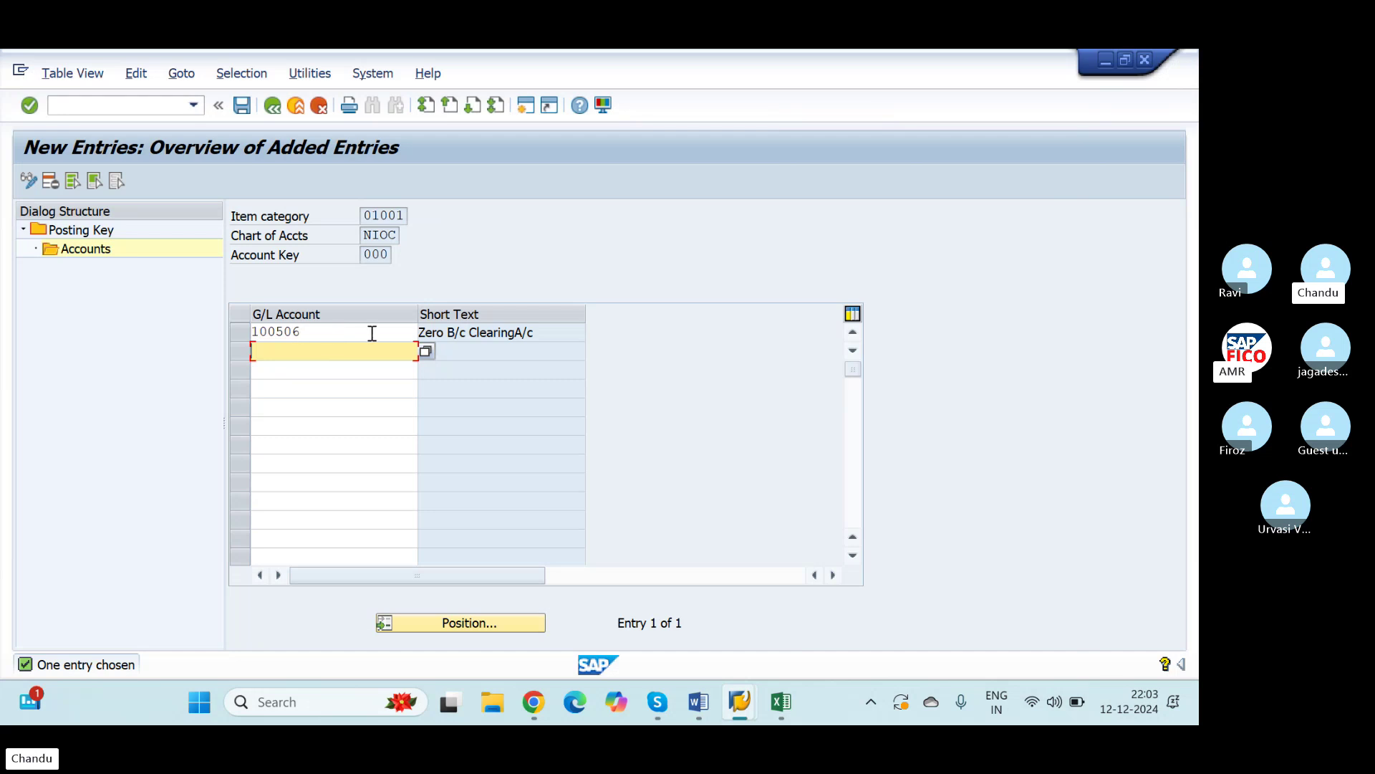
# Save the clearing account assignment under the proposed customizing request and return to the document splitting activities
pyautogui.click(239, 106)
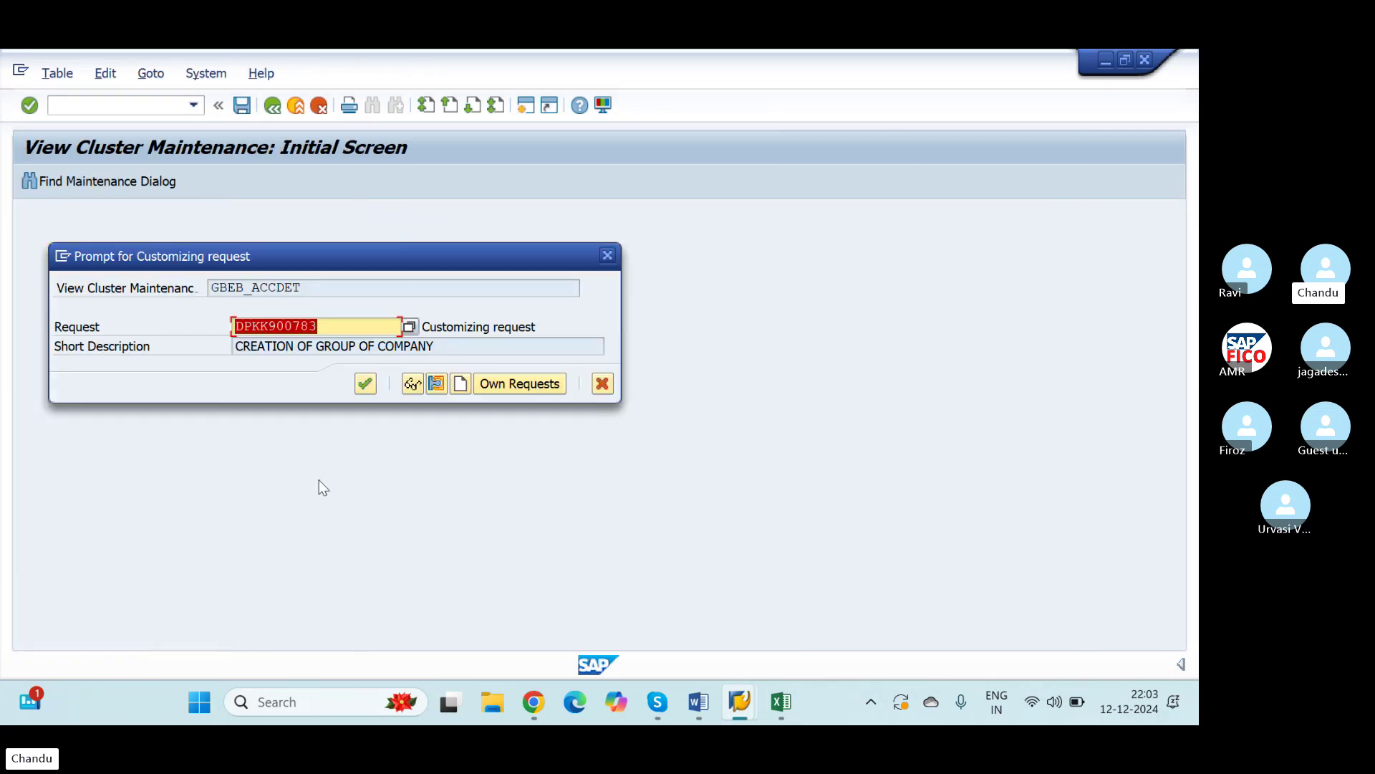
pyautogui.click(364, 385)
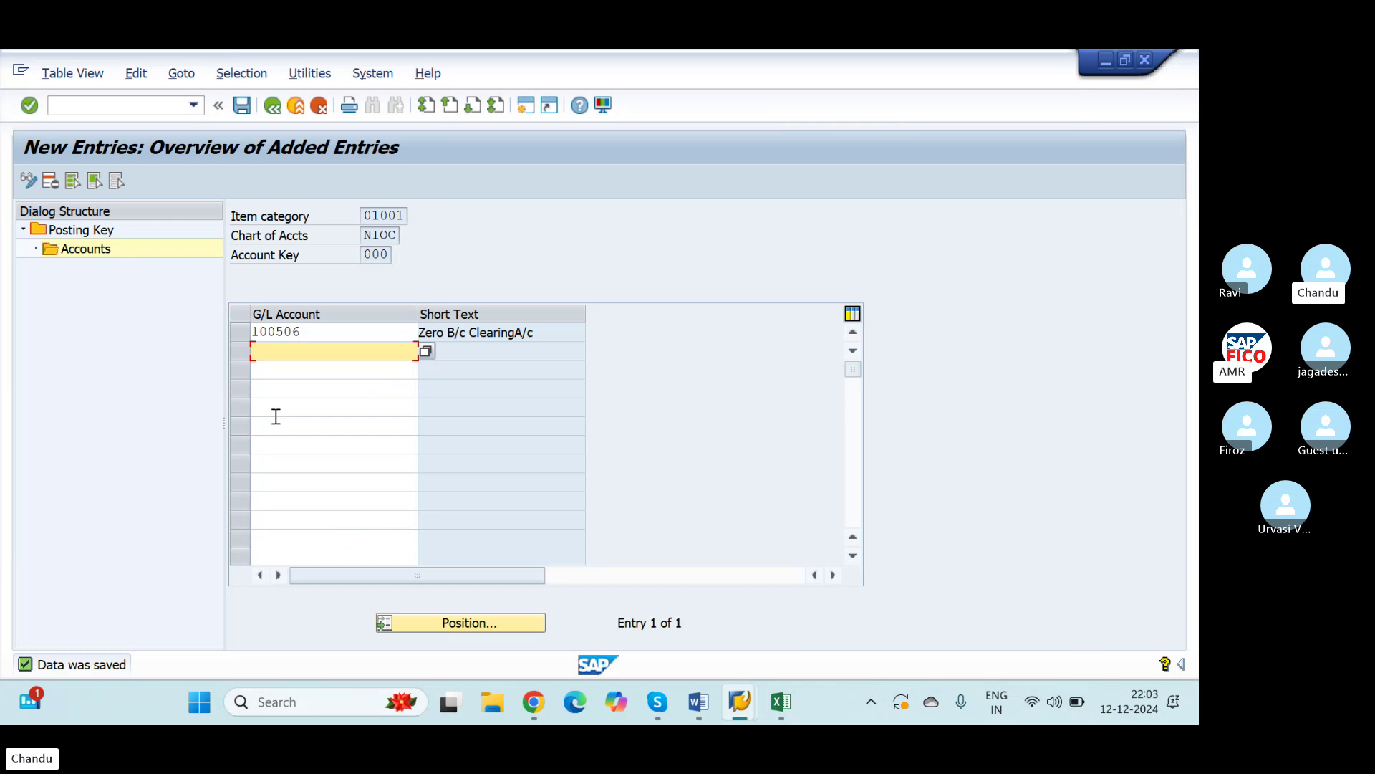
pyautogui.press('F10')
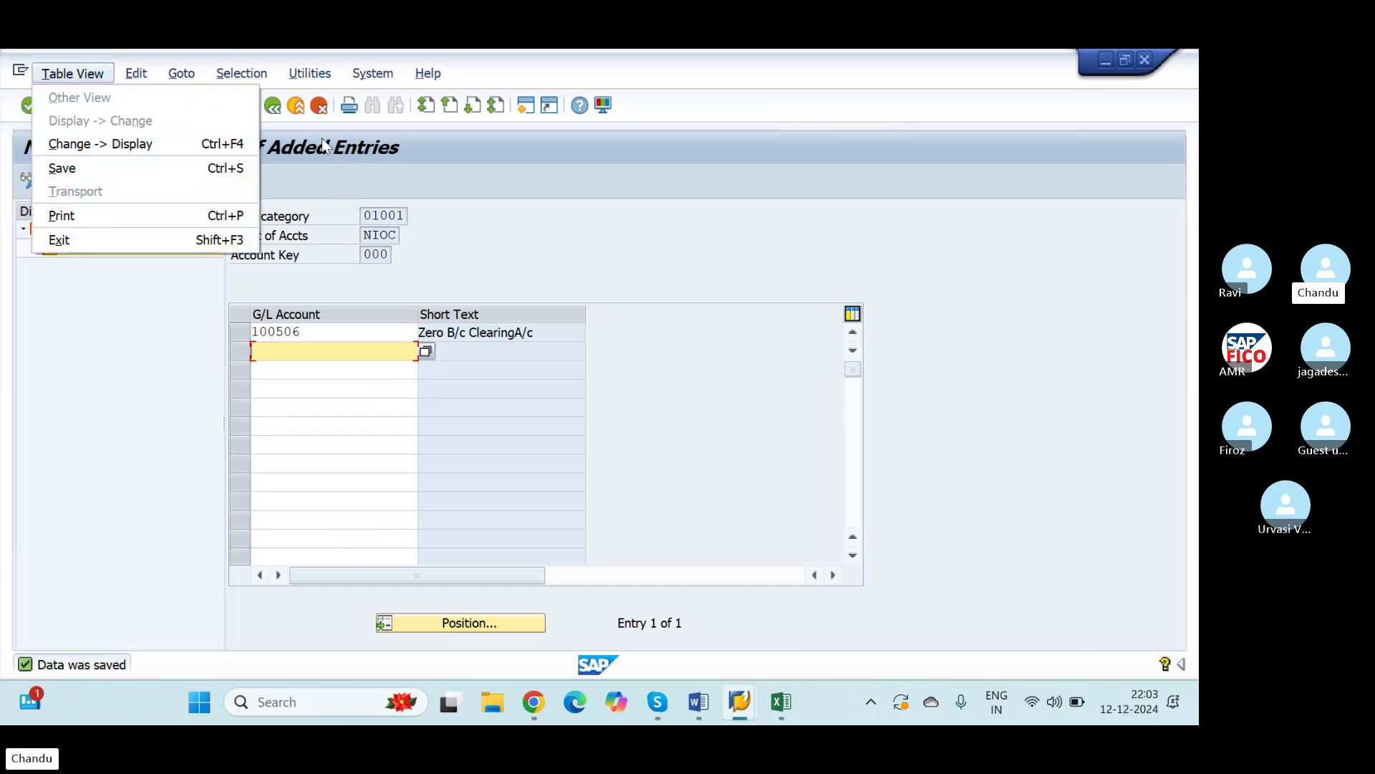
pyautogui.click(321, 136)
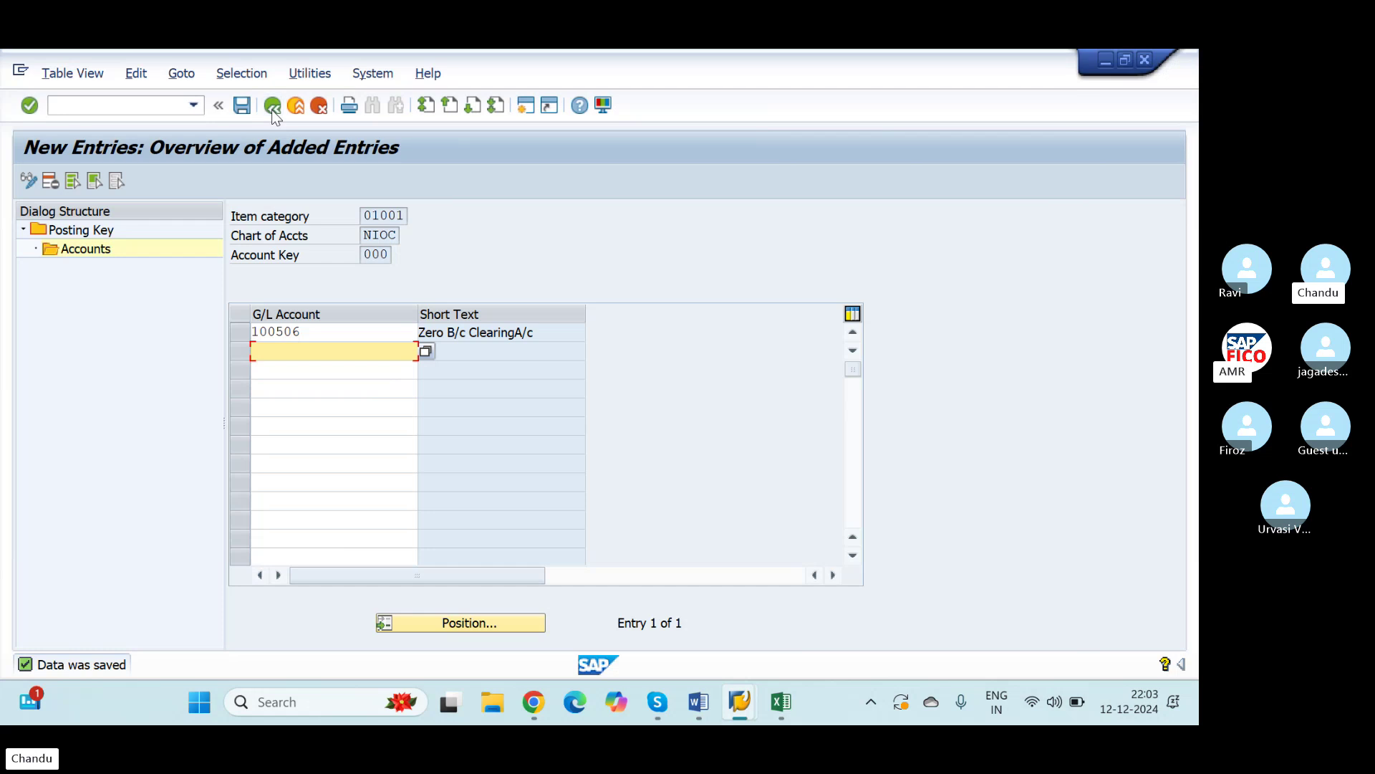
pyautogui.click(272, 107)
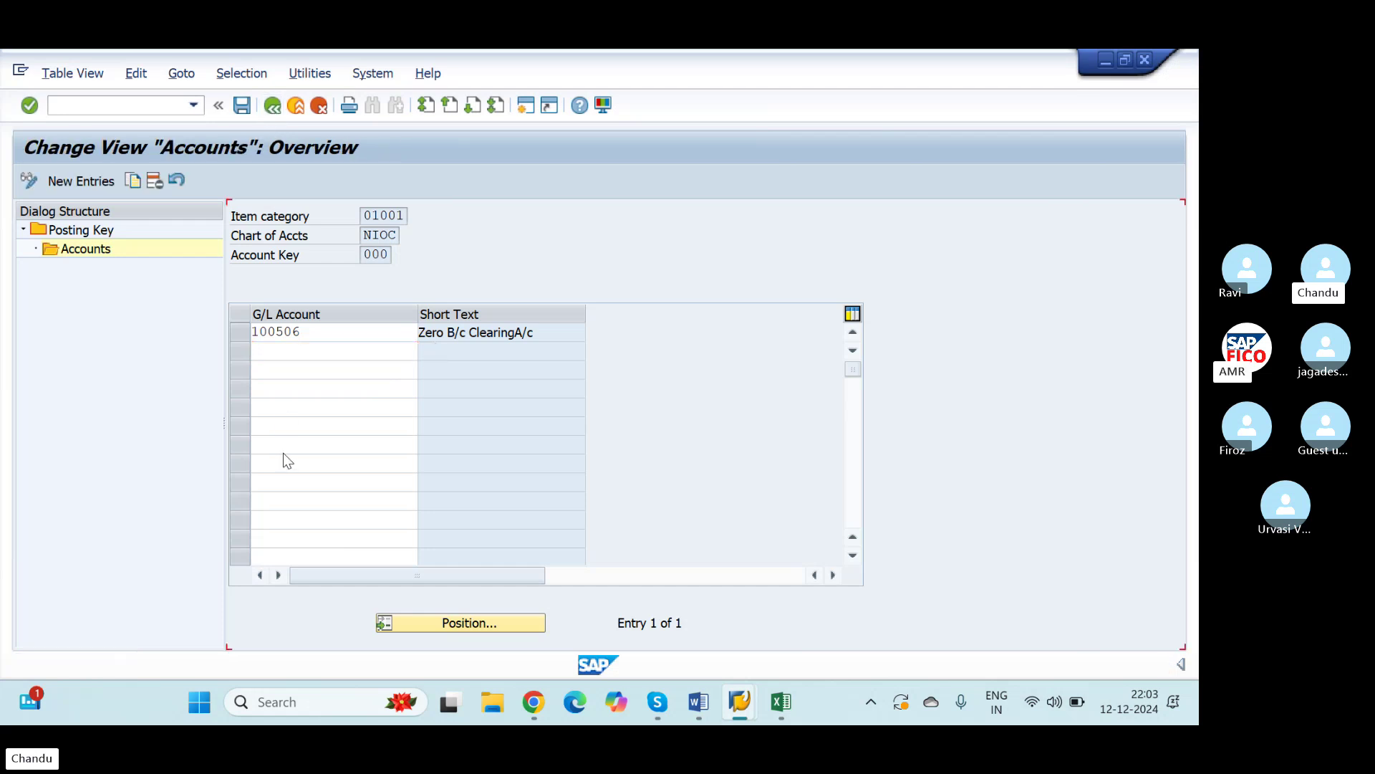
pyautogui.click(272, 106)
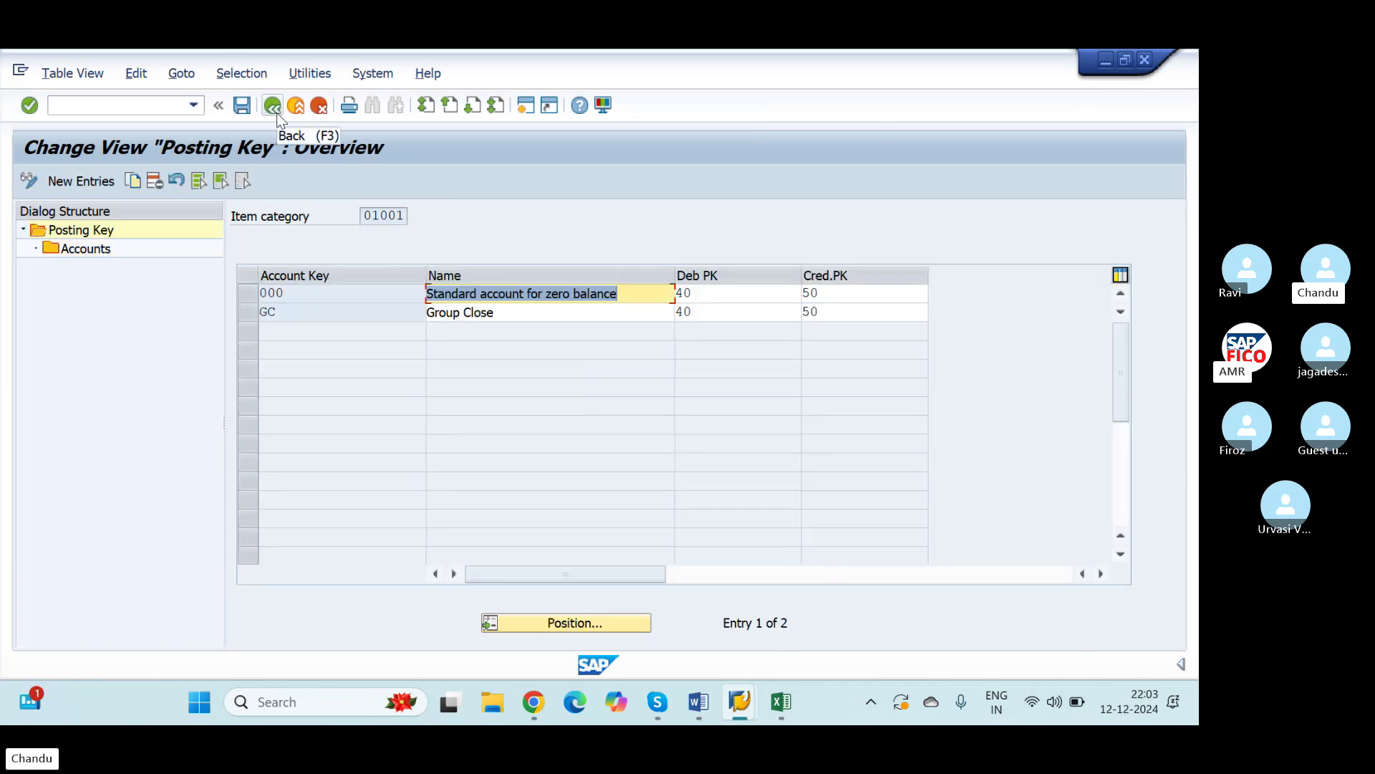
pyautogui.click(276, 109)
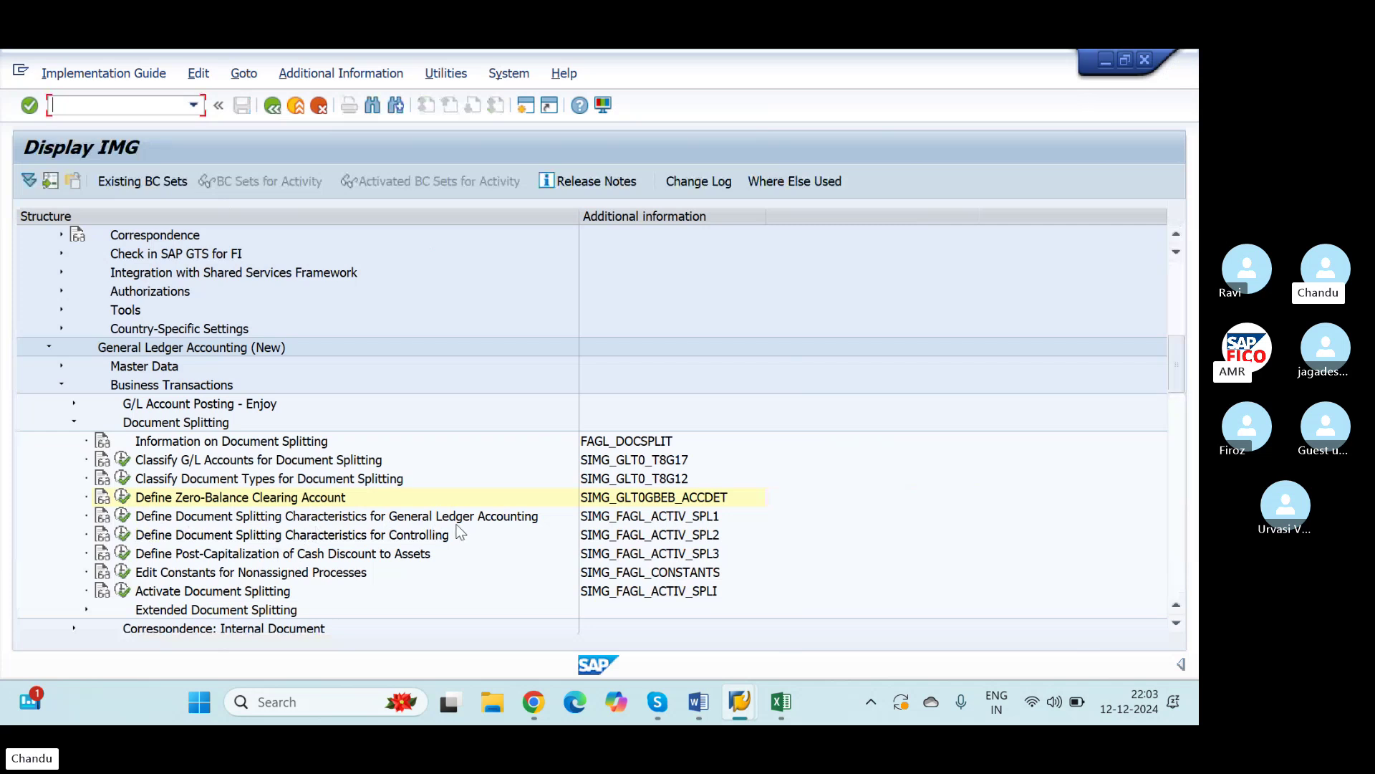
# Review the document splitting characteristics for General Ledger Accounting, and display the locked Activate Document Splitting settings
pyautogui.click(123, 517)
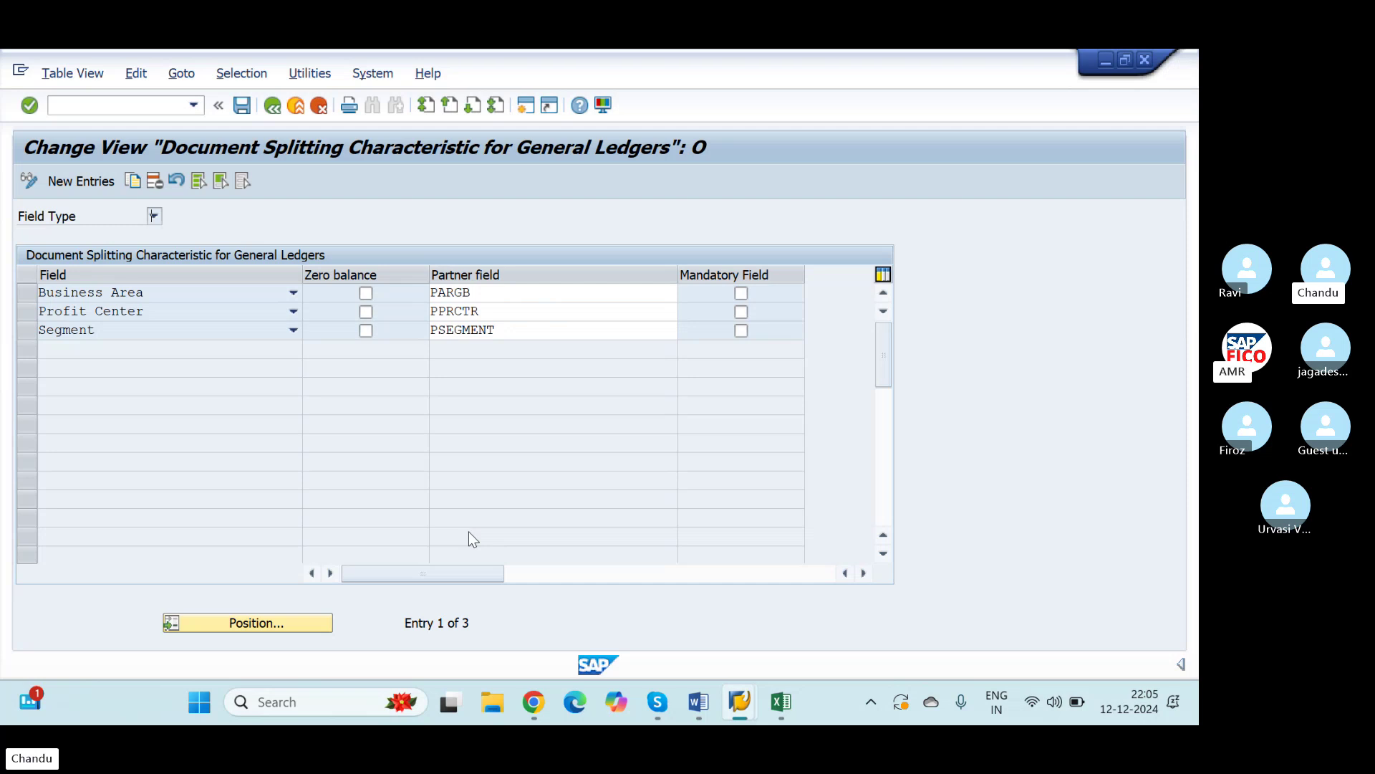
pyautogui.click(273, 106)
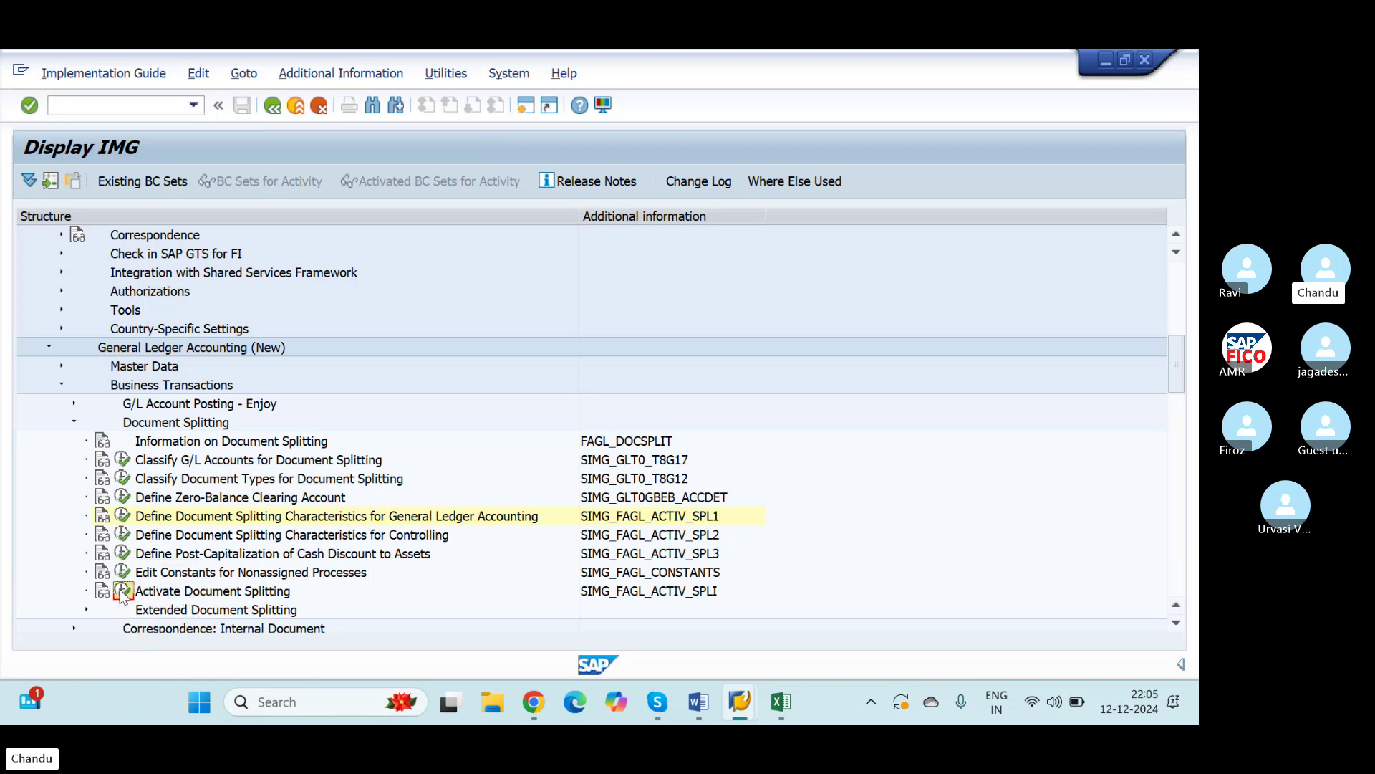
pyautogui.click(123, 593)
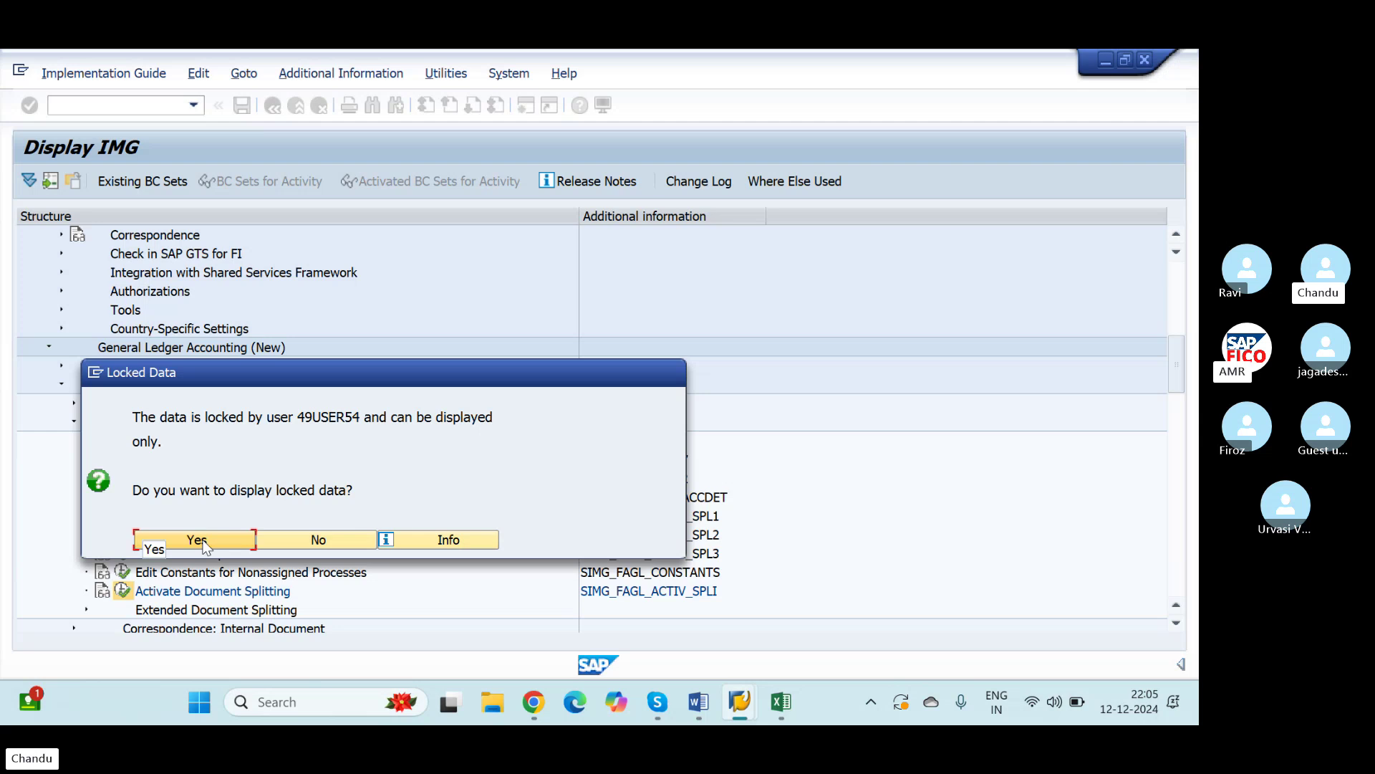
pyautogui.click(207, 547)
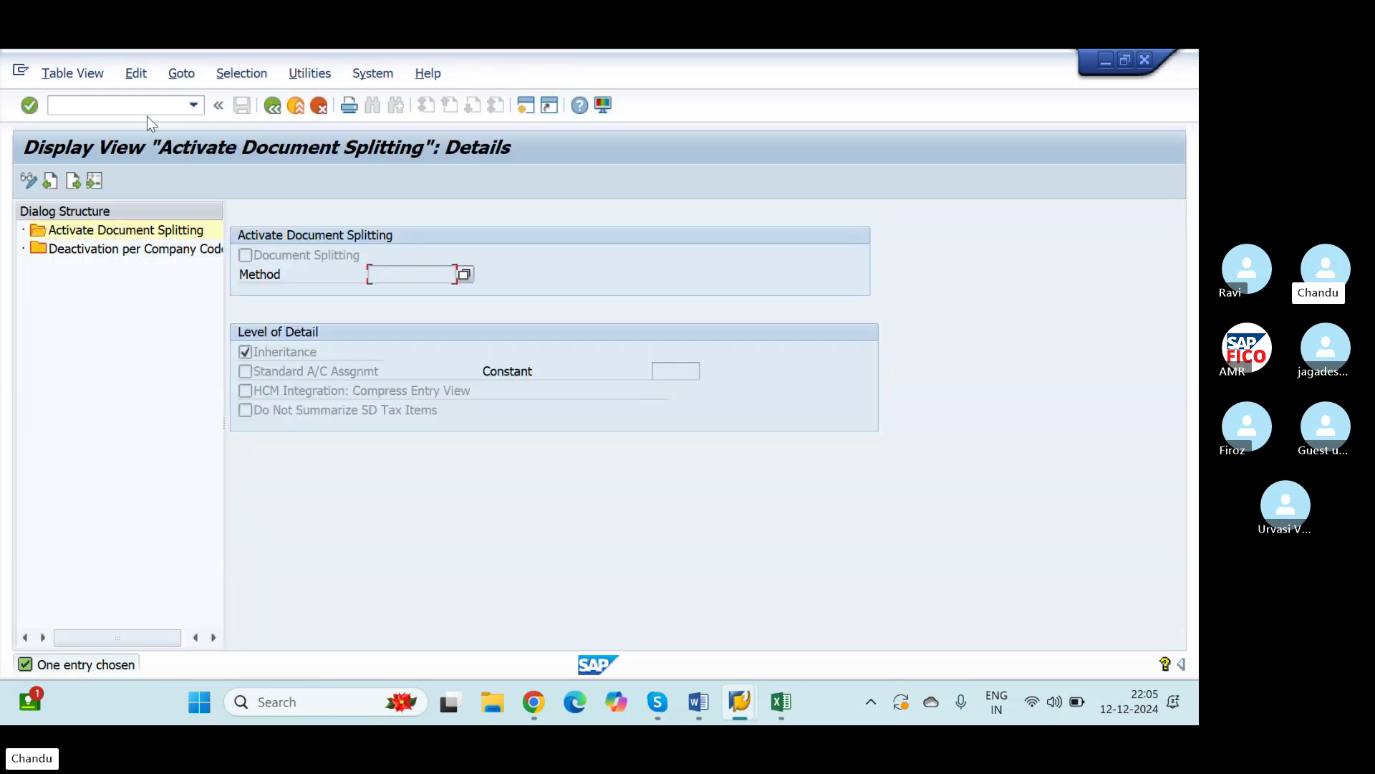
pyautogui.click(149, 105)
pyautogui.write('/NSM')
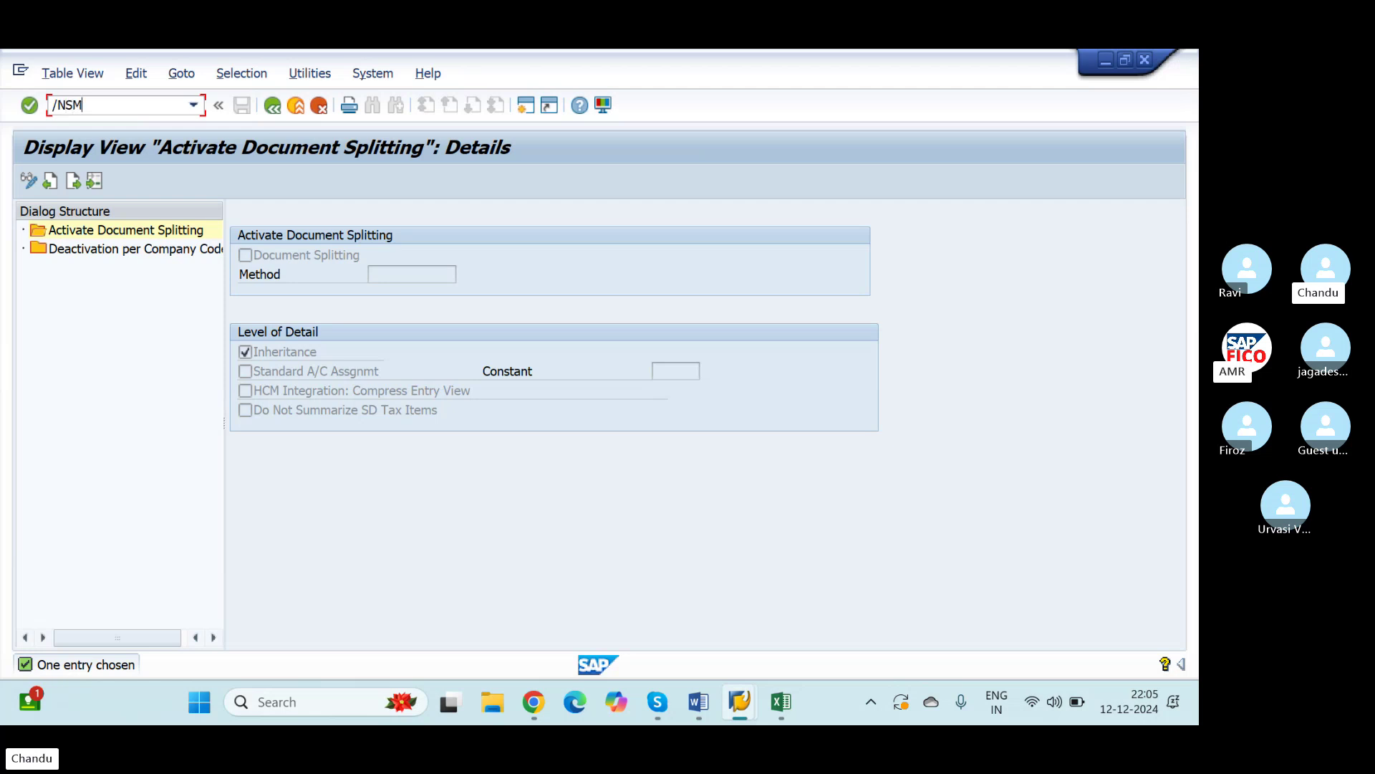
pyautogui.write('1')
pyautogui.click(277, 110)
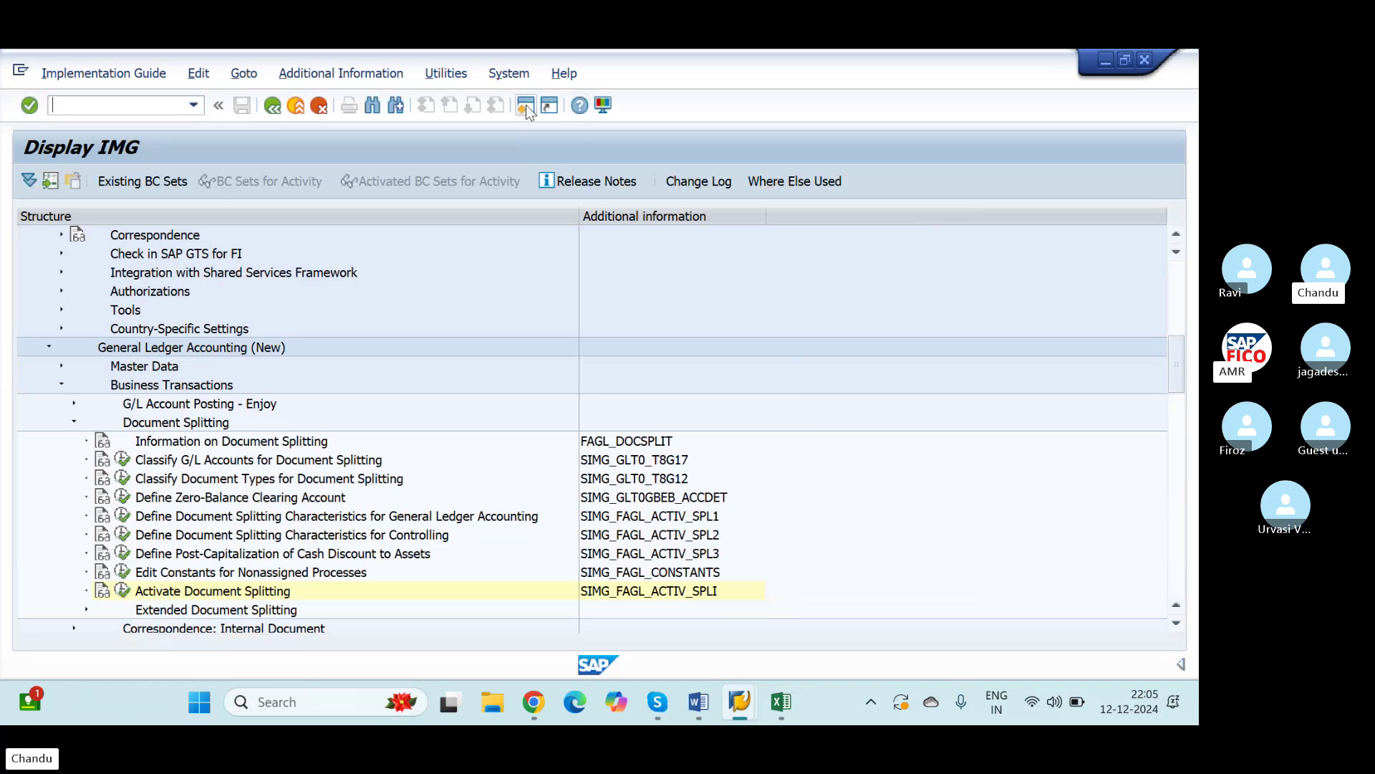
# Open transaction SM12 in the other SAP session and list the lock entries of client 800 for all users
pyautogui.hotkey('alt', 'Tab')
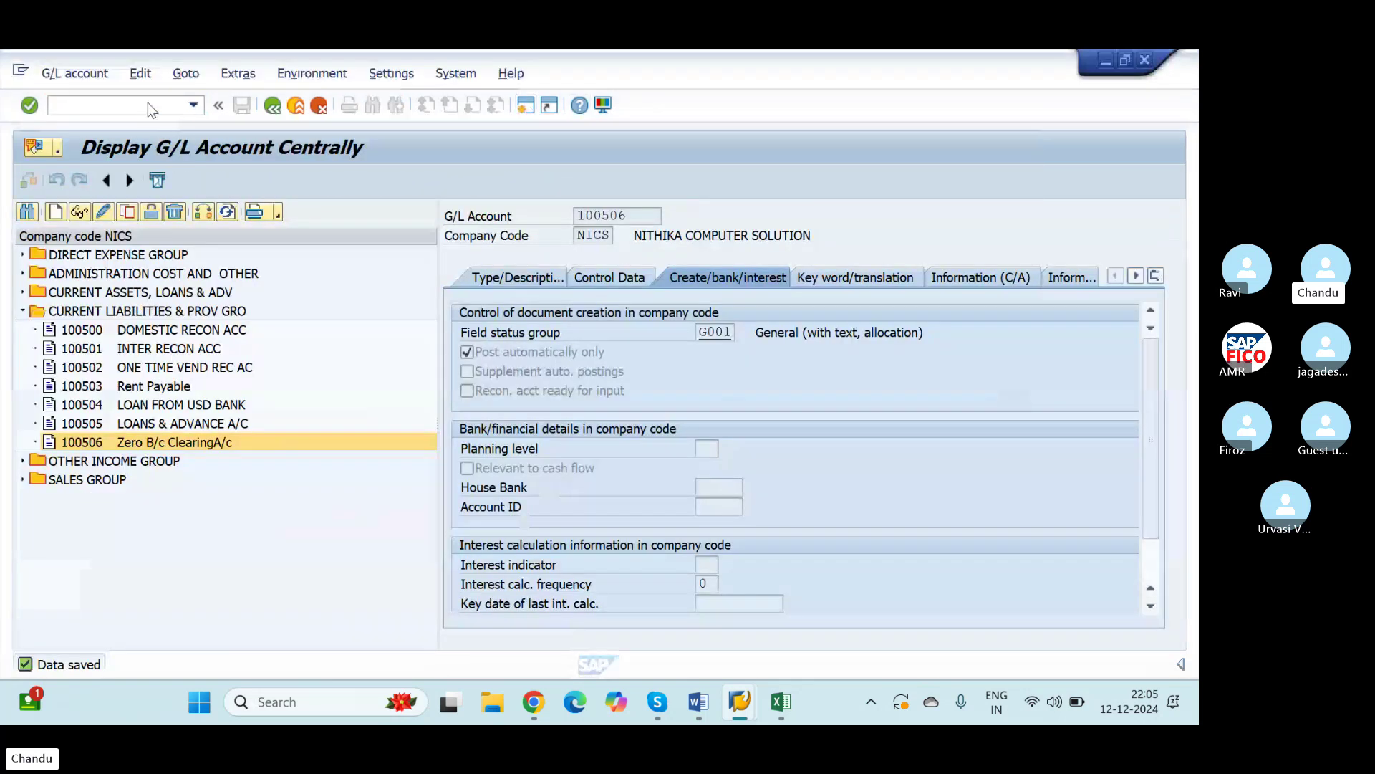
pyautogui.click(151, 102)
pyautogui.write('/')
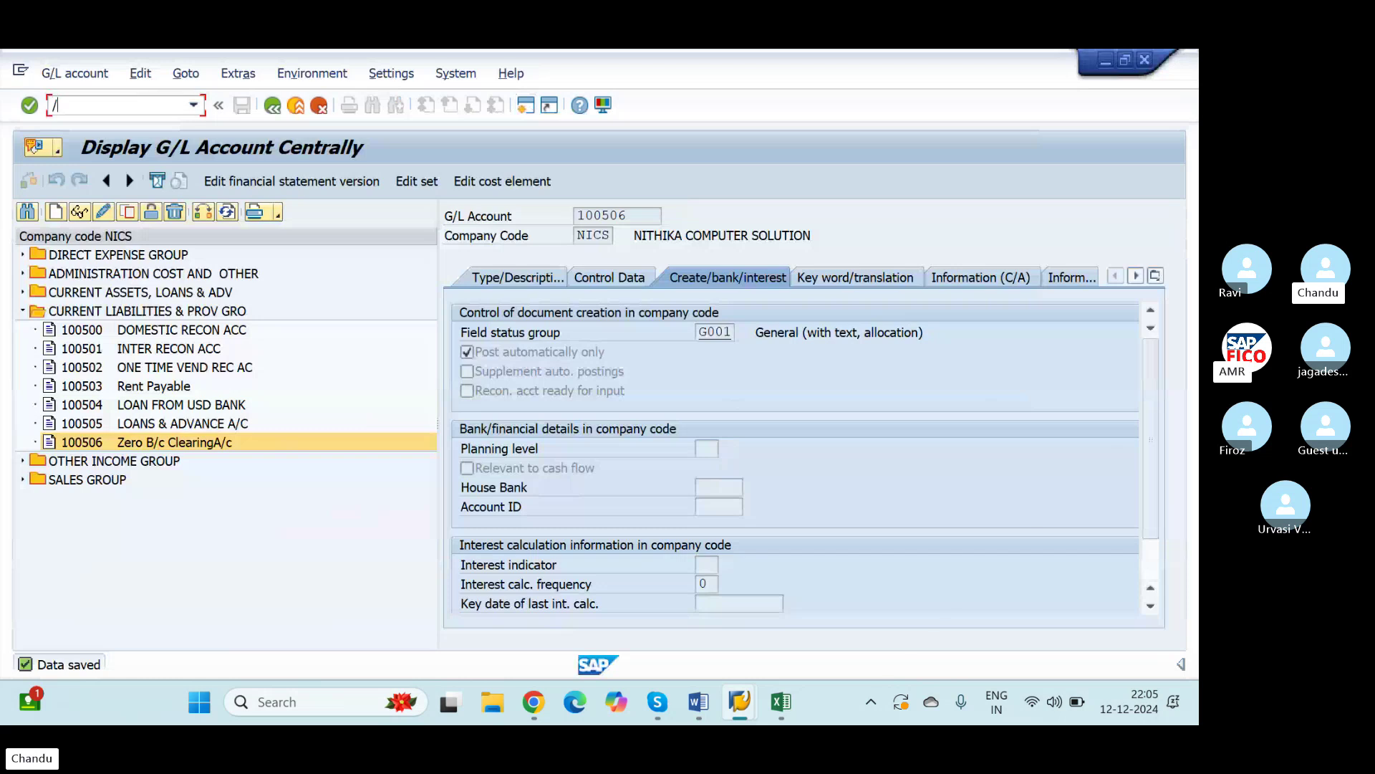
pyautogui.write('NSM')
pyautogui.press('BackSpace')
pyautogui.write('M12')
pyautogui.press('Return')
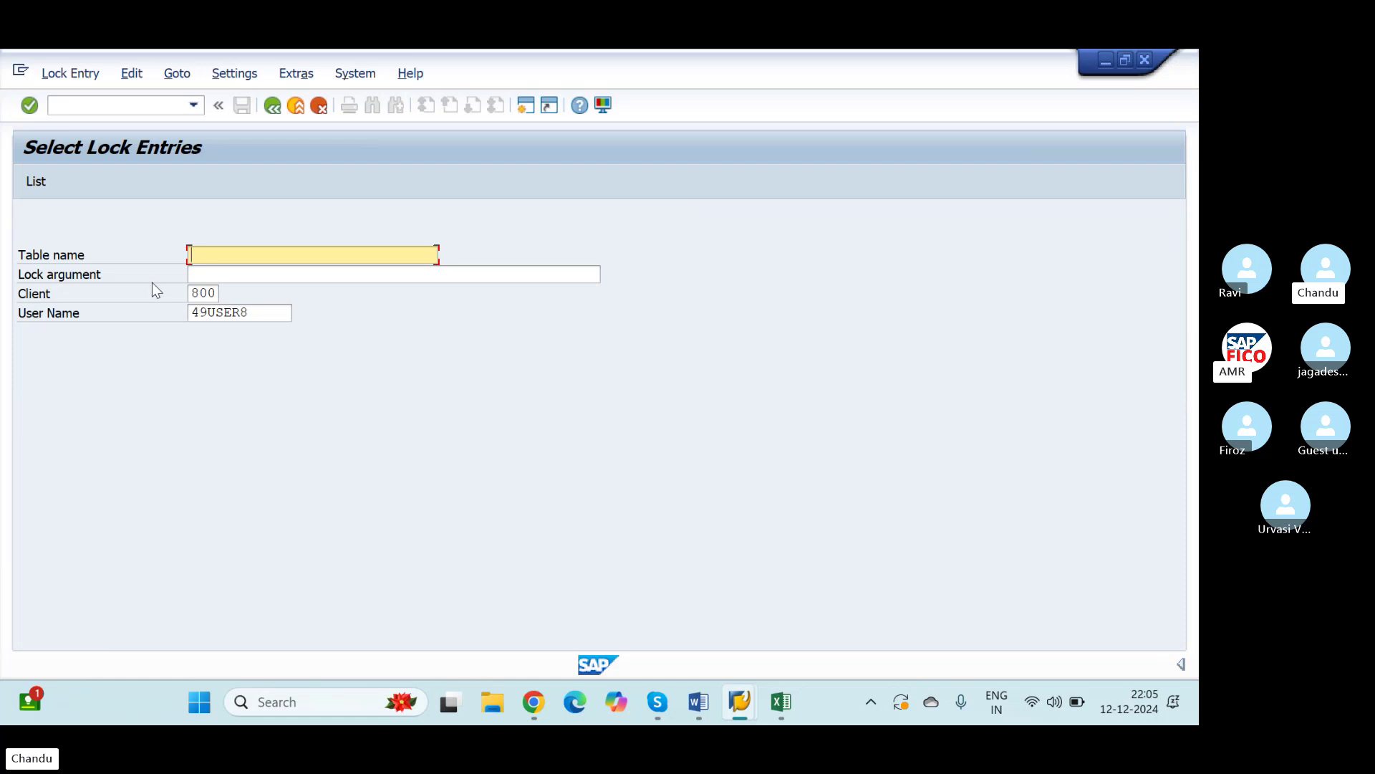
pyautogui.doubleClick(237, 313)
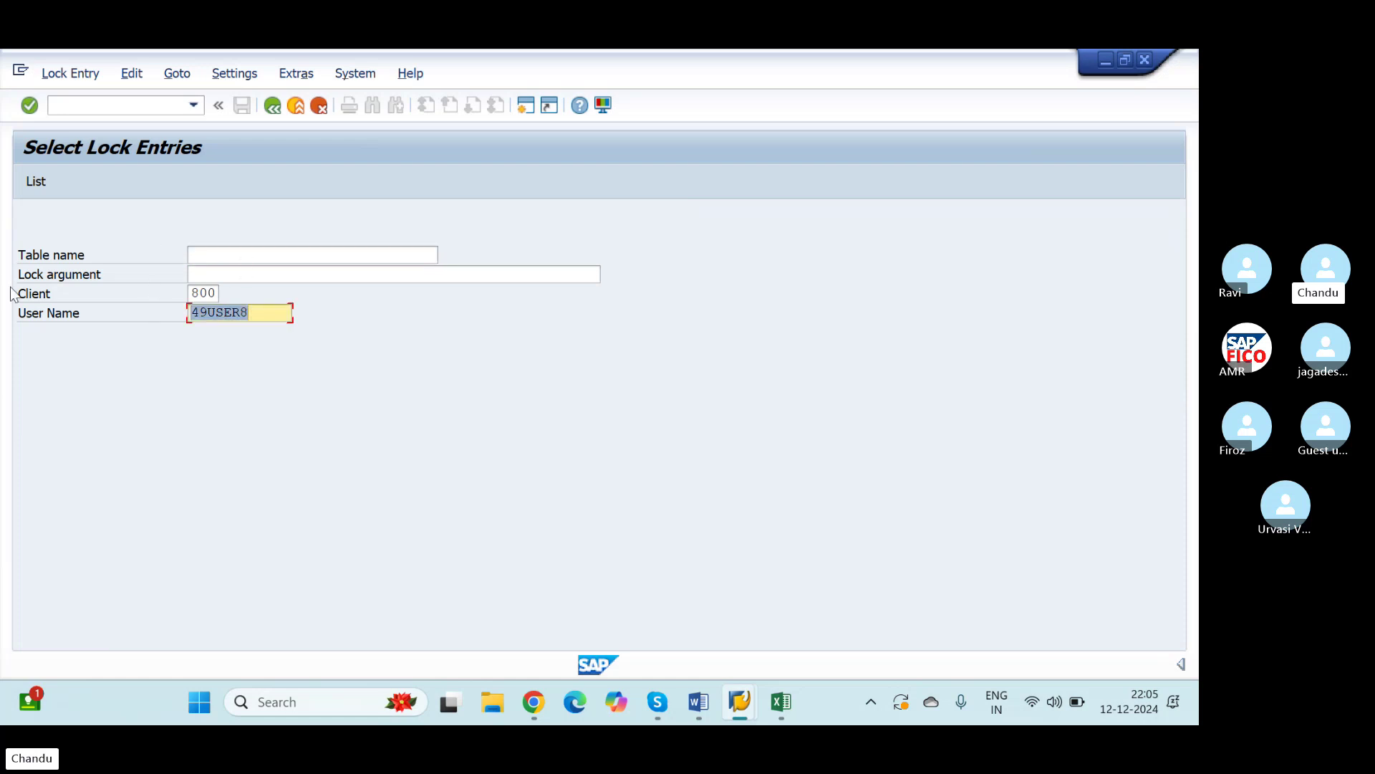
pyautogui.press('BackSpace')
pyautogui.click(40, 184)
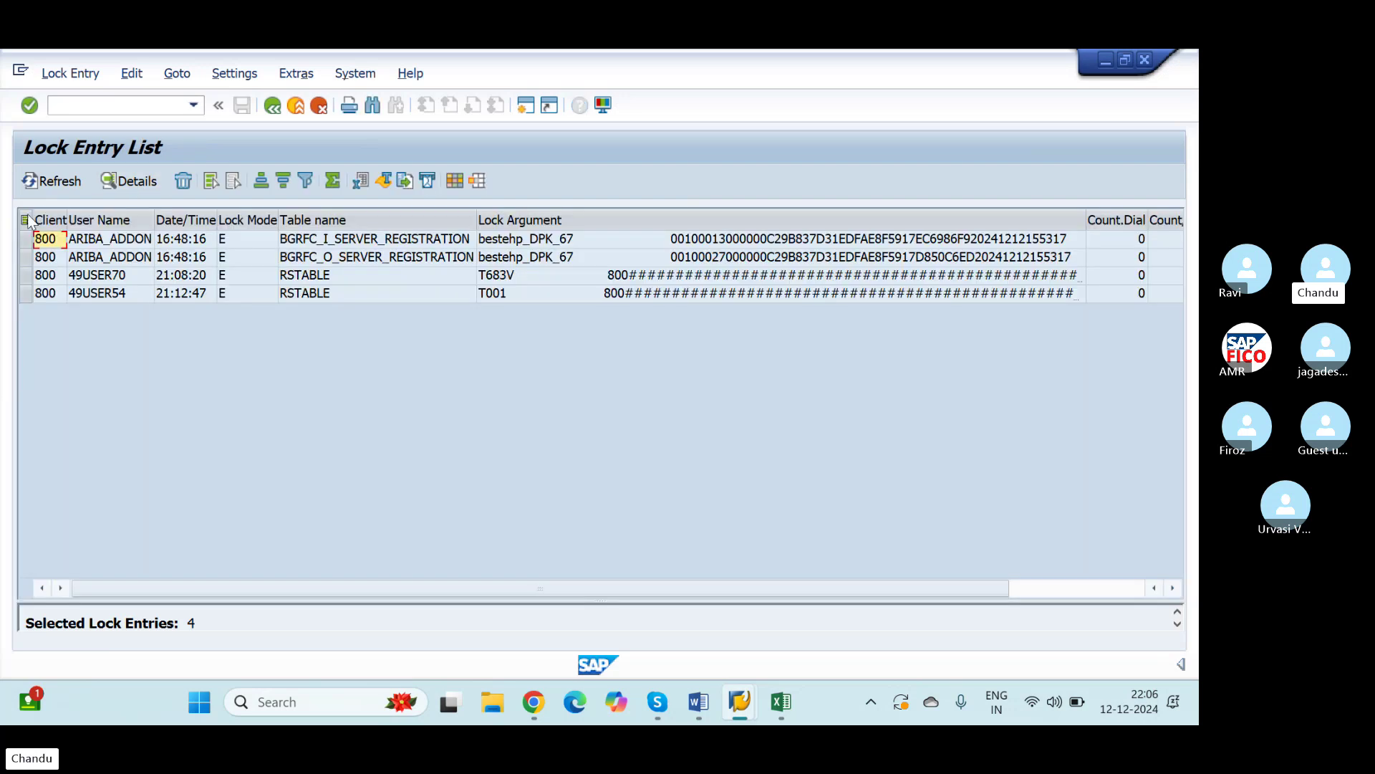
# Delete all listed lock entries, and close the resulting help window
pyautogui.click(26, 220)
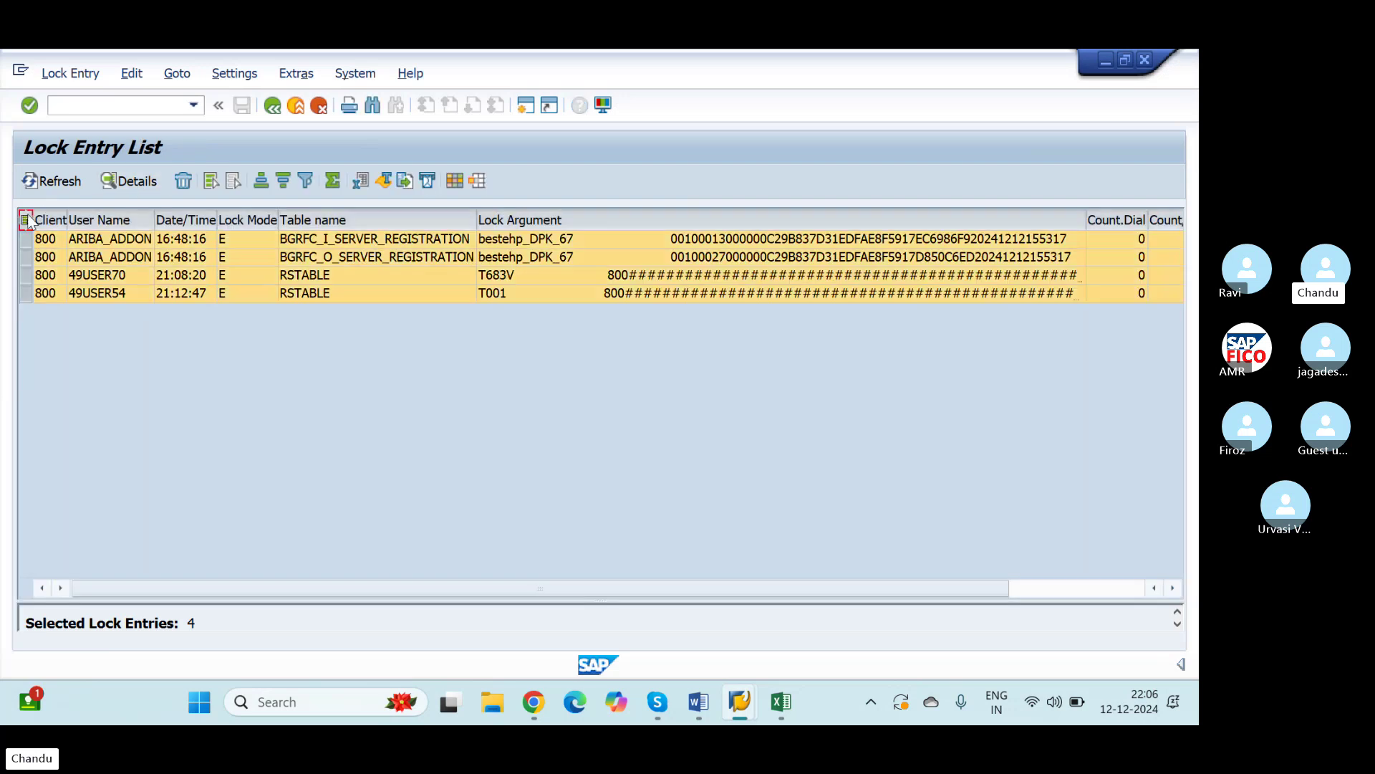
pyautogui.click(182, 176)
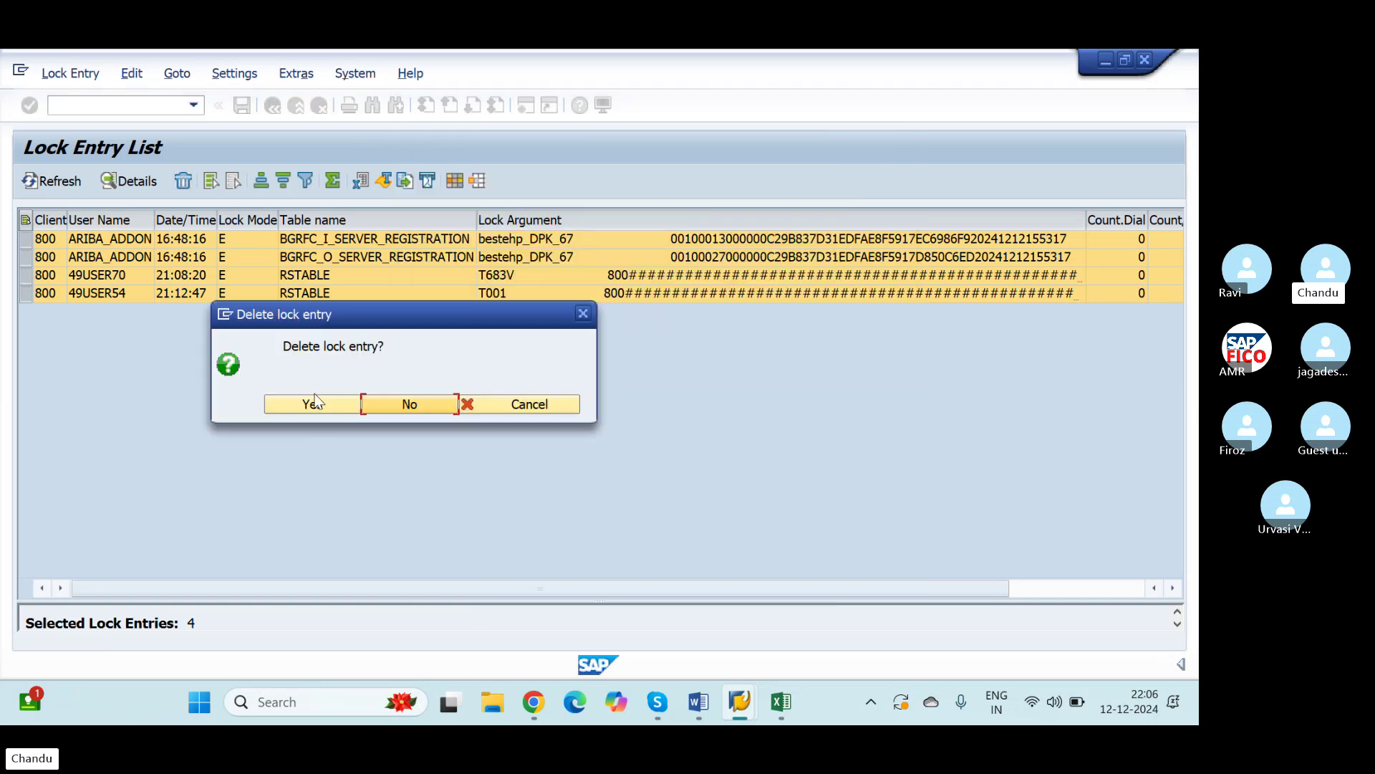
pyautogui.click(315, 404)
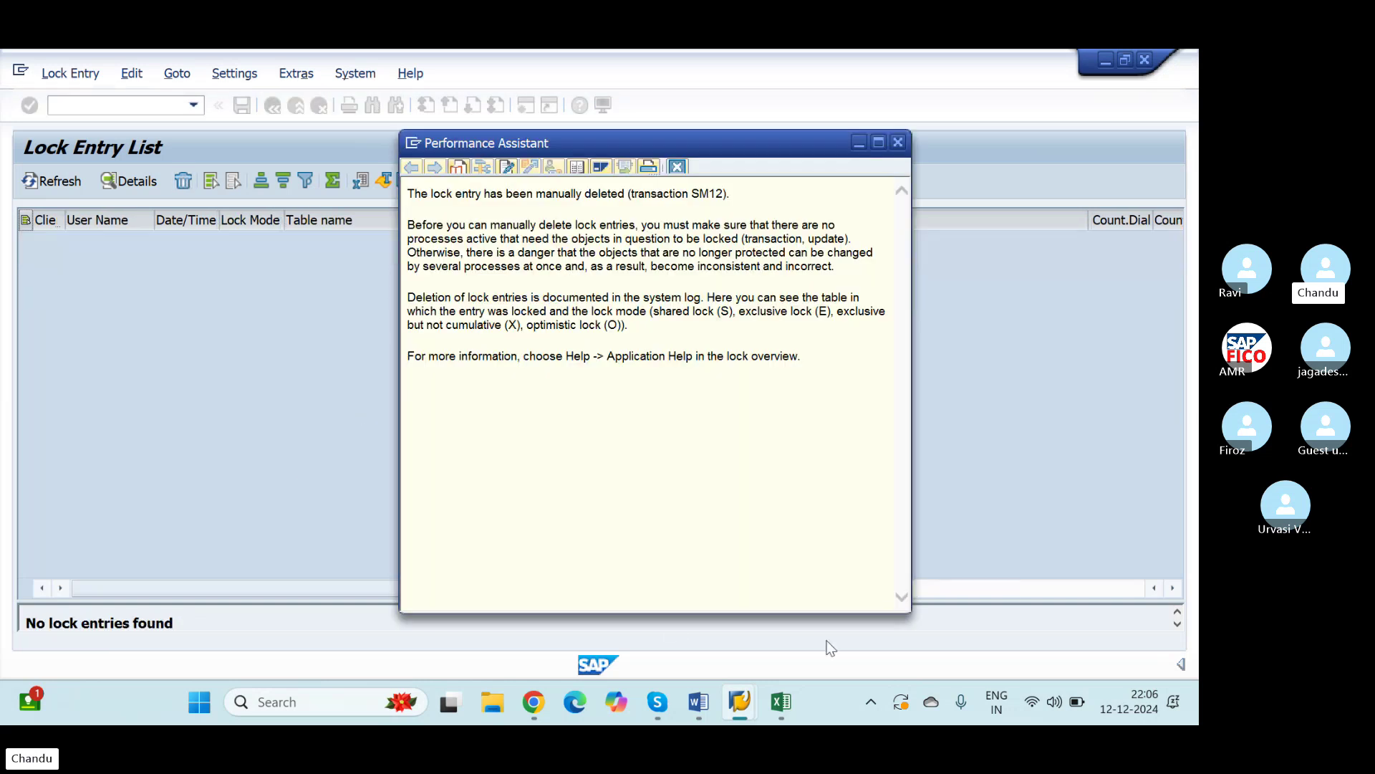
pyautogui.click(898, 144)
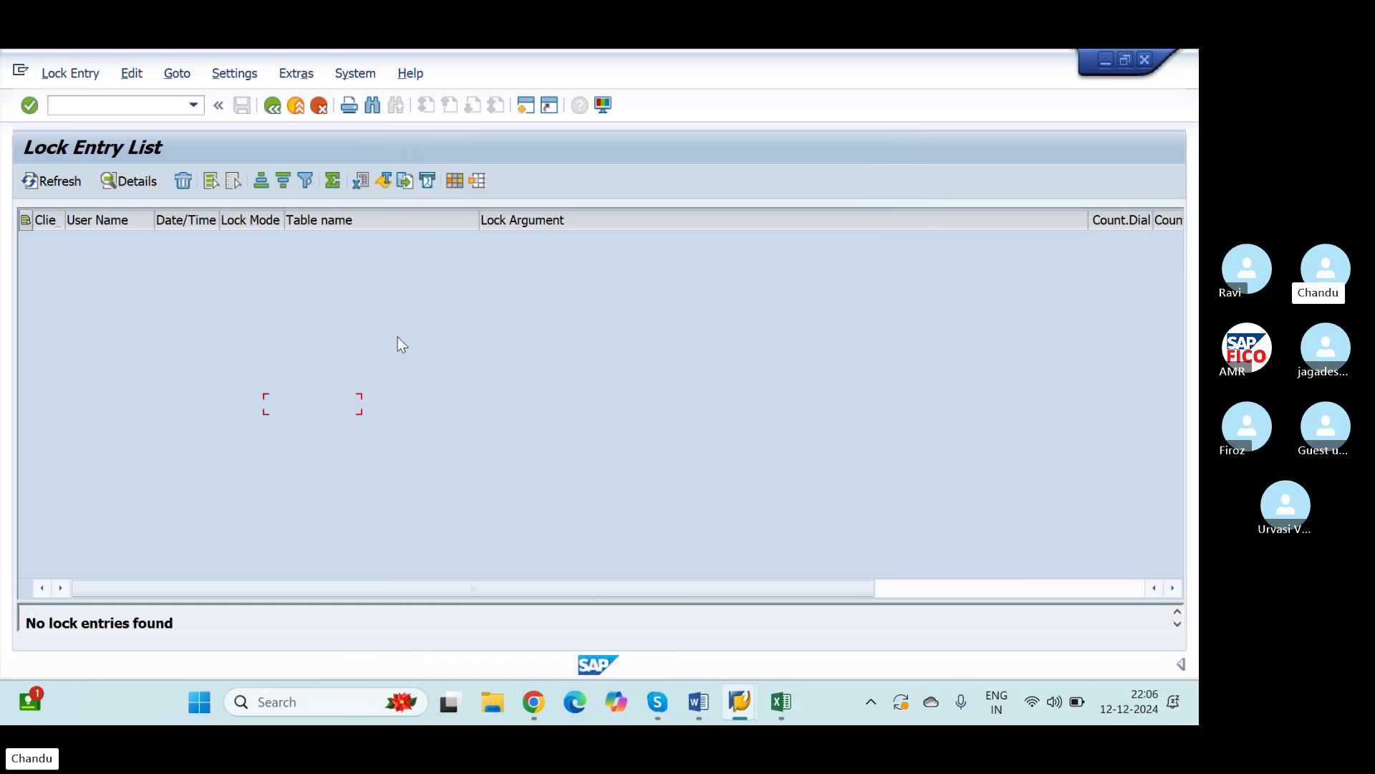
# Return to the IMG, enable Document Splitting in the Activate Document Splitting settings, and save under the proposed customizing request
pyautogui.hotkey('alt', 'Tab')
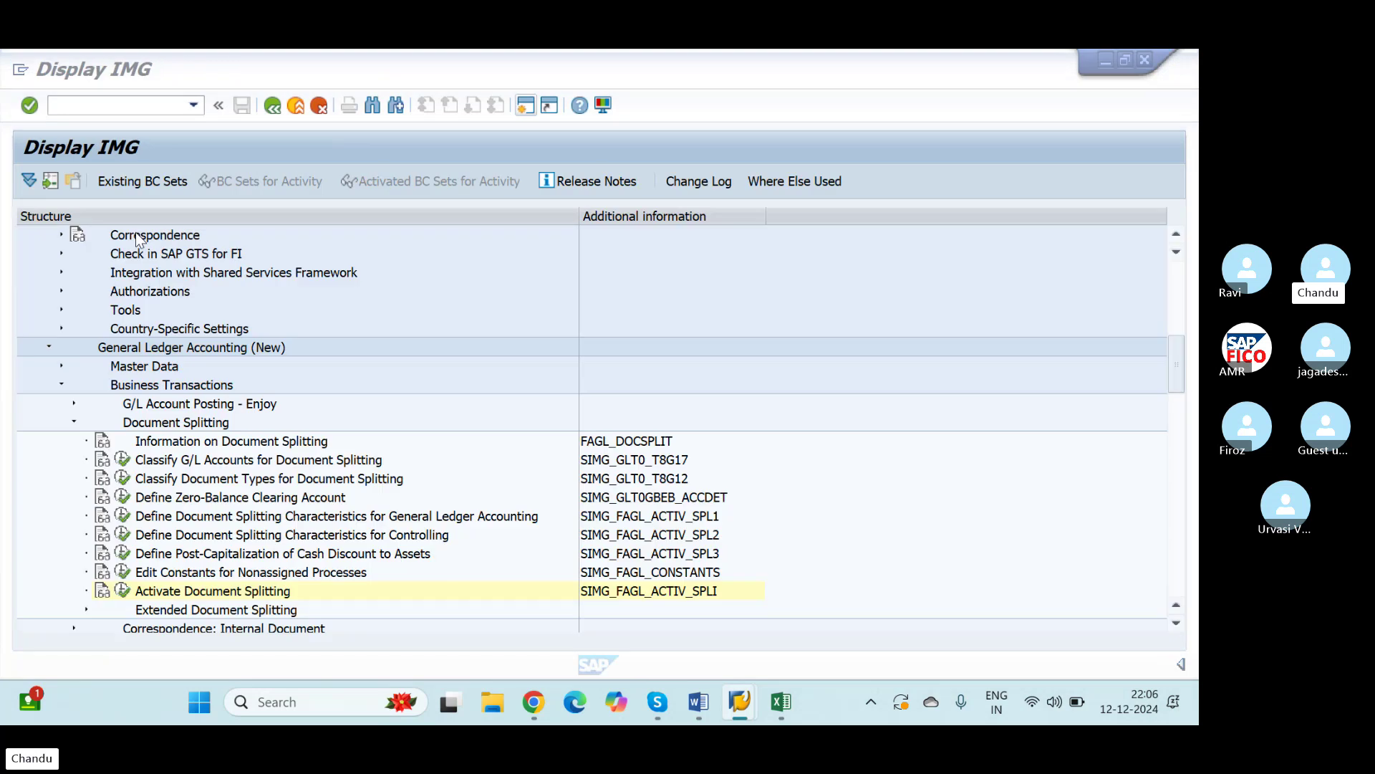
pyautogui.click(122, 591)
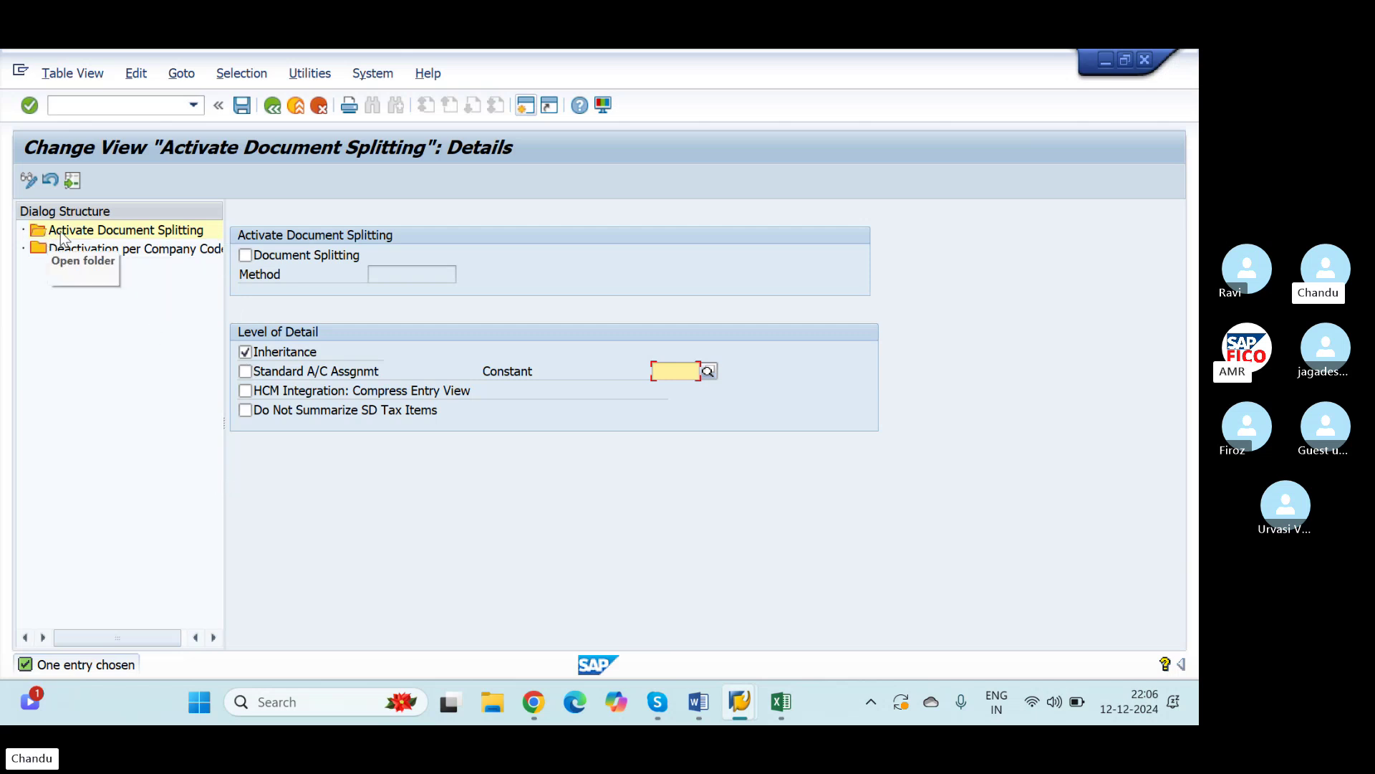
pyautogui.click(246, 256)
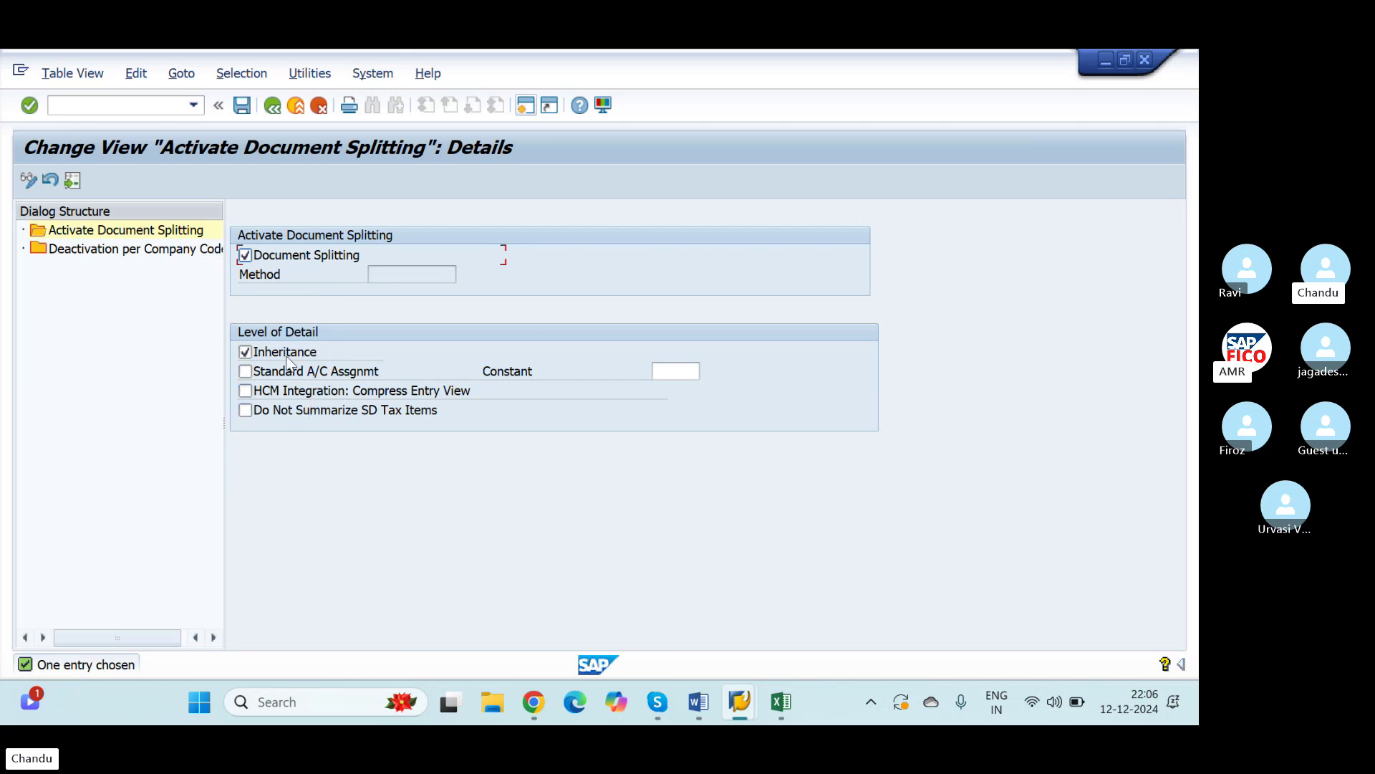
pyautogui.press('Return')
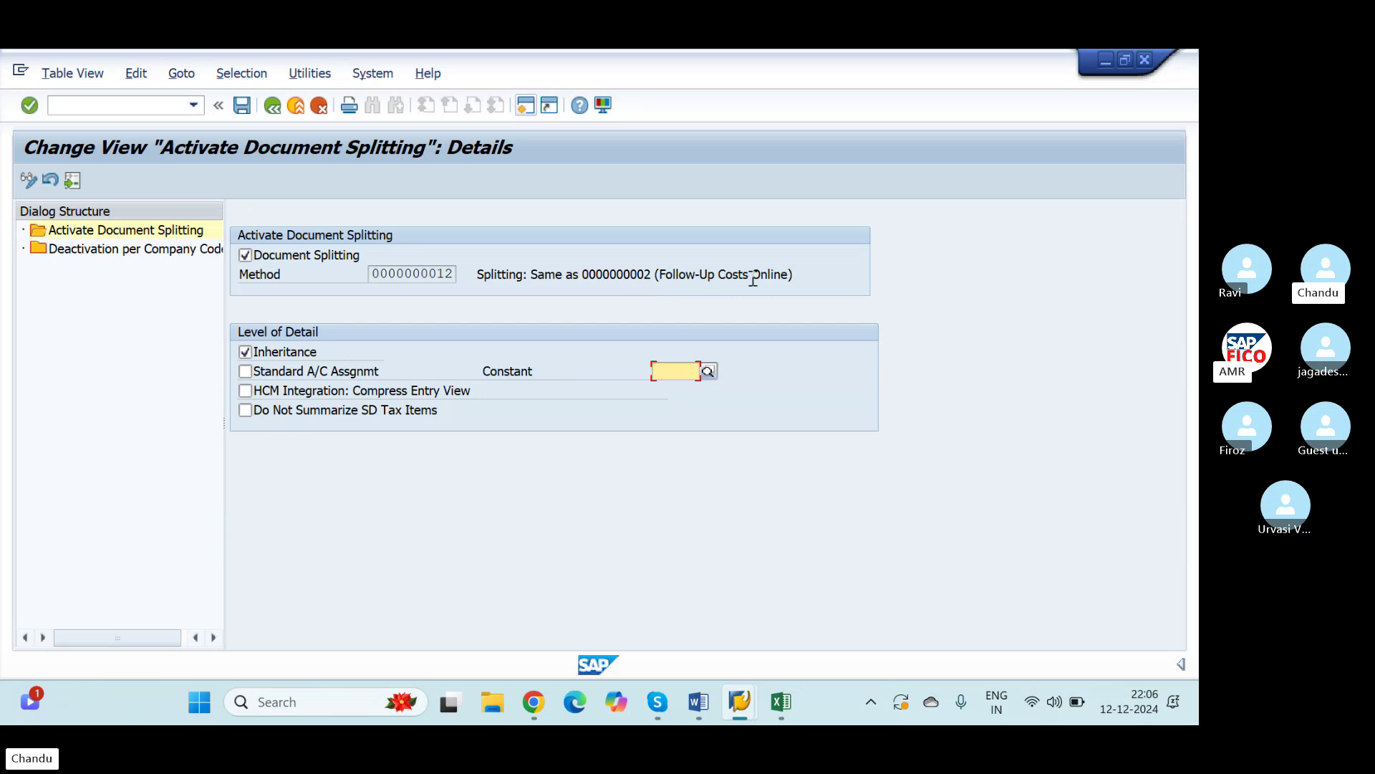
pyautogui.click(246, 256)
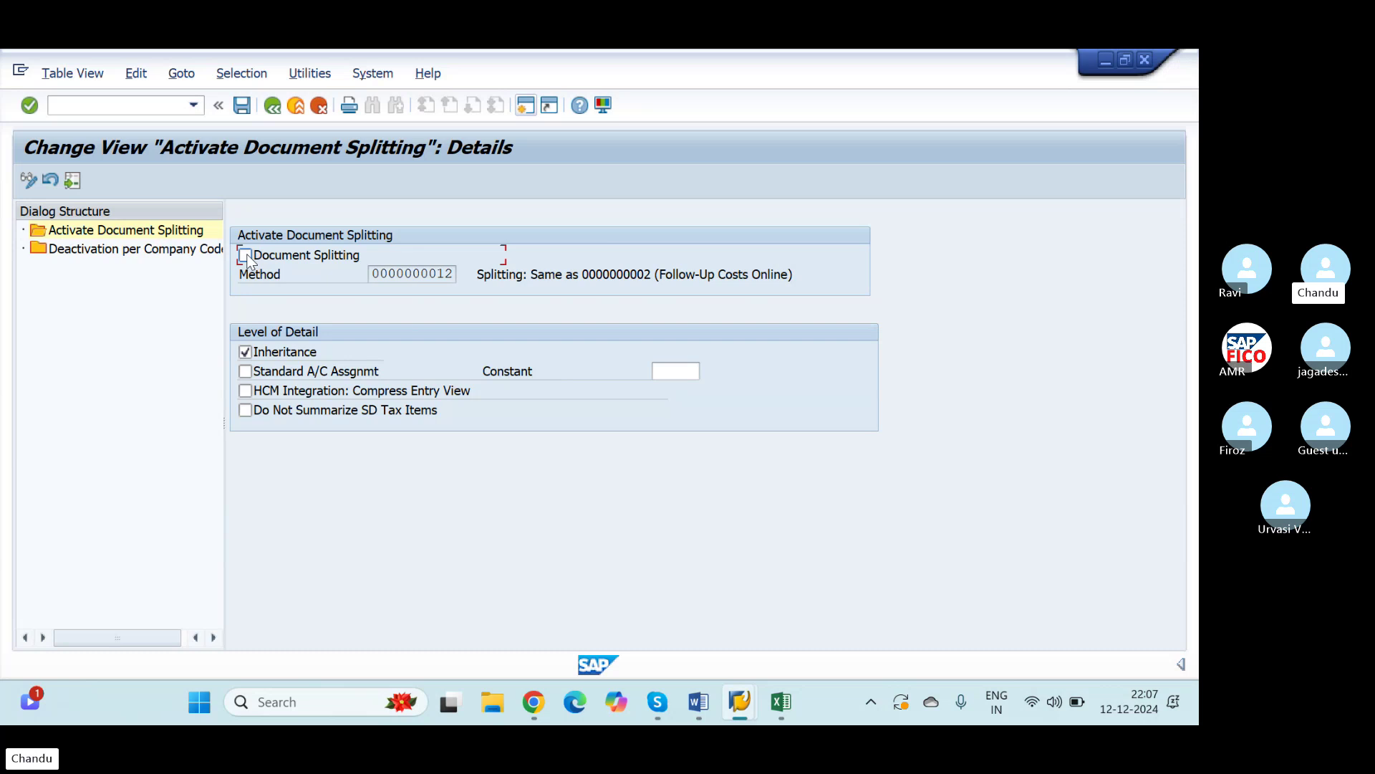
pyautogui.click(246, 256)
pyautogui.press('Return')
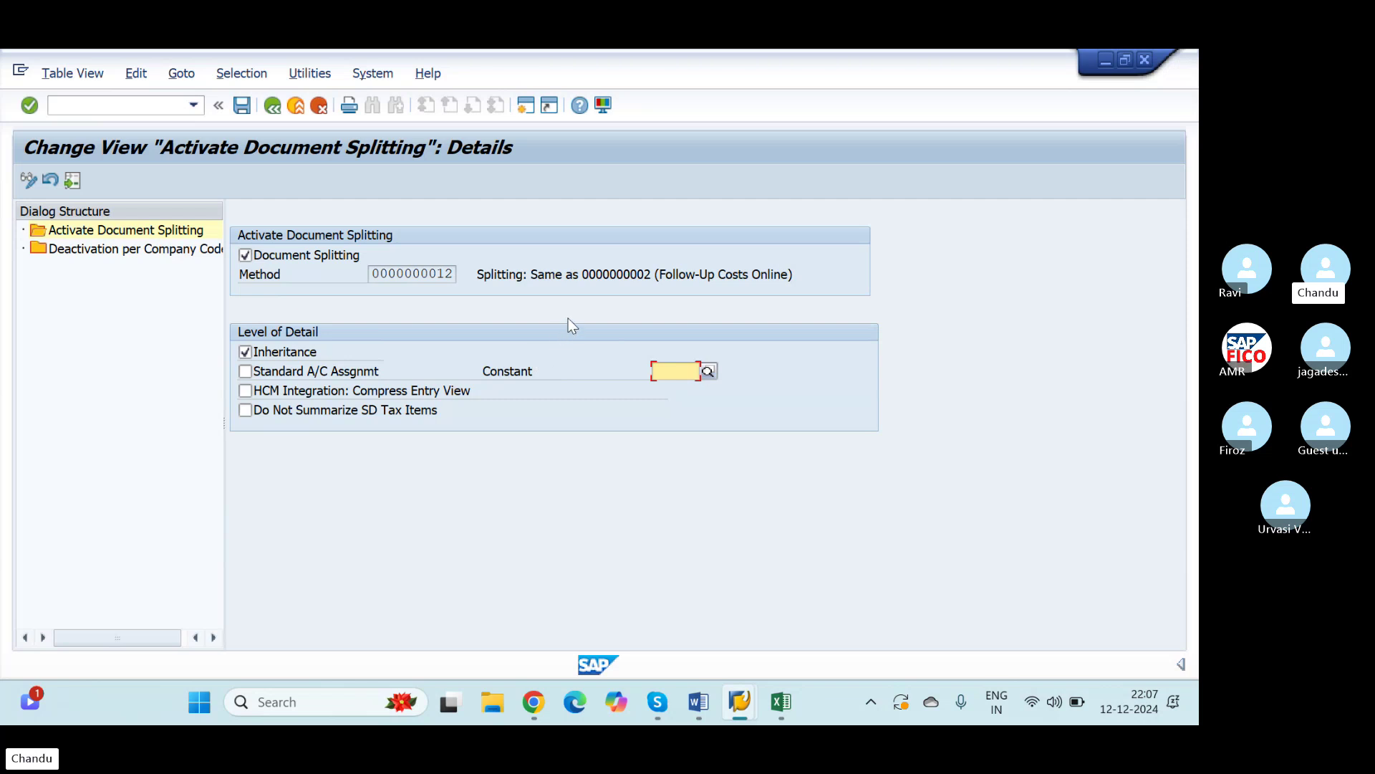
pyautogui.click(242, 106)
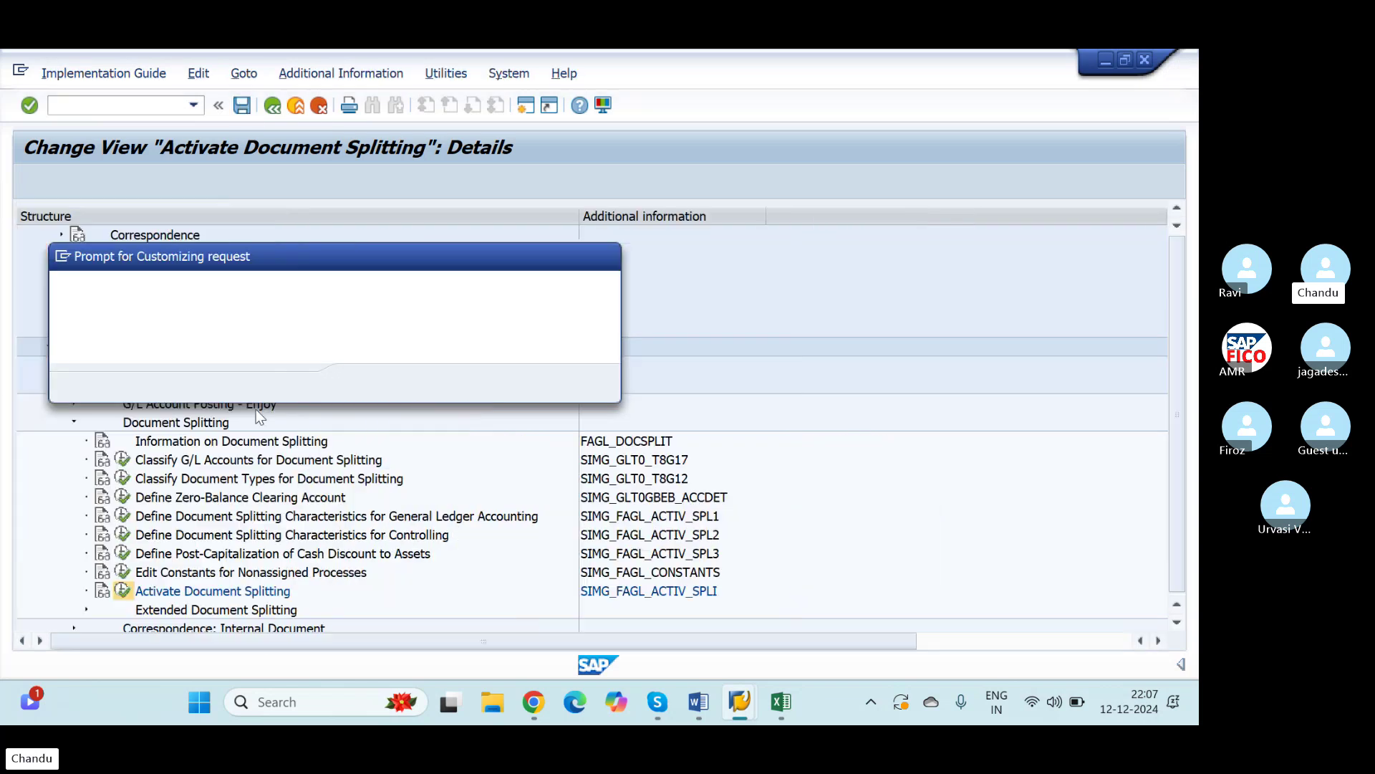
pyautogui.click(366, 384)
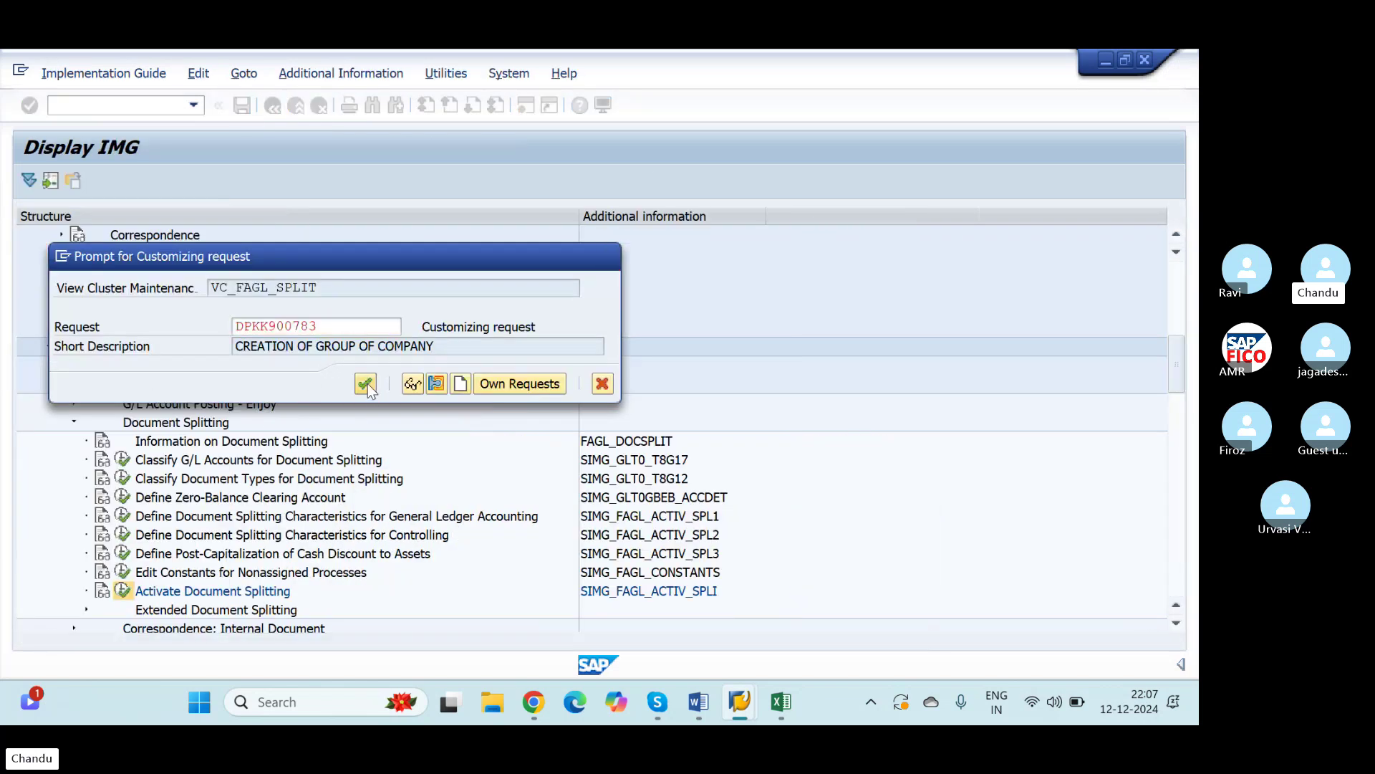
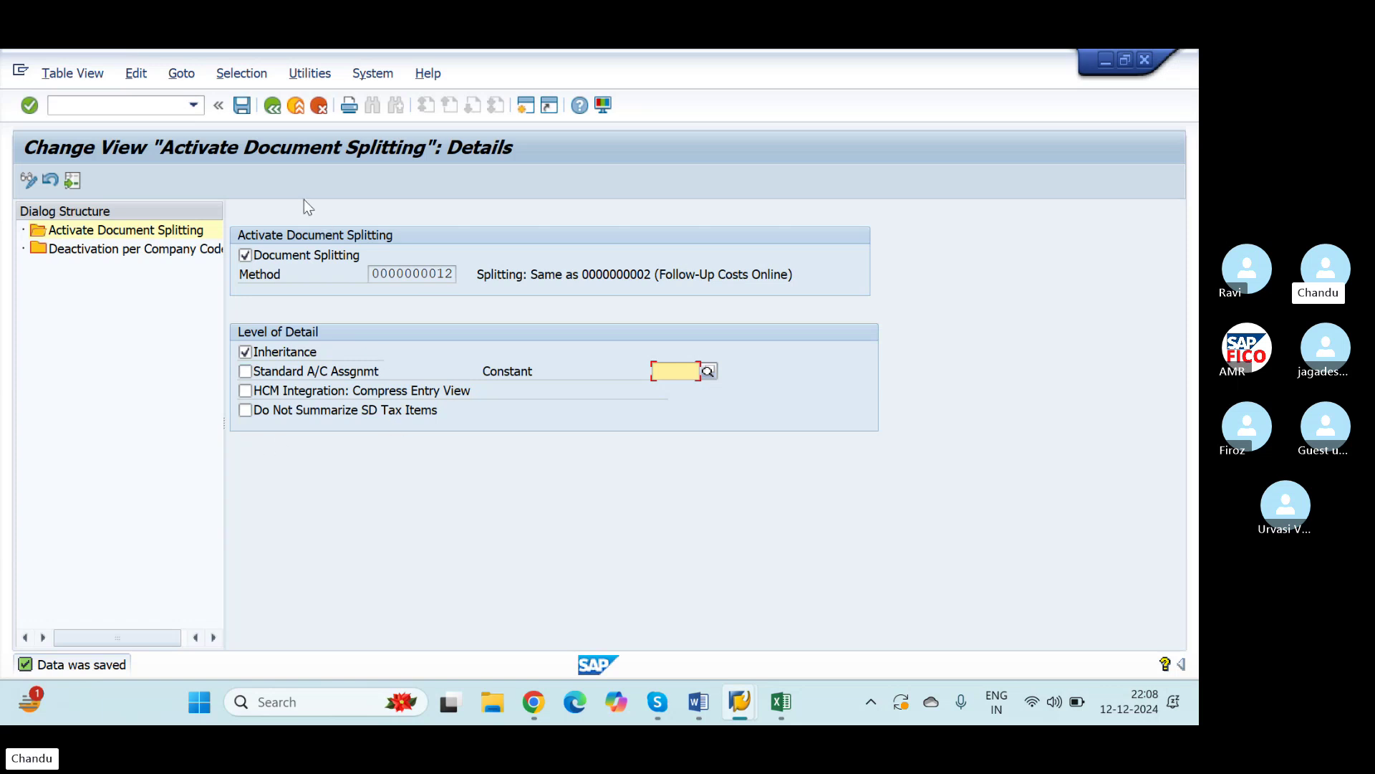
# Switch to the AA FICO TOPICS document in Word and change the highlight of topic 53, Documents Splitting, to yellow
pyautogui.hotkey('alt', 'Tab')
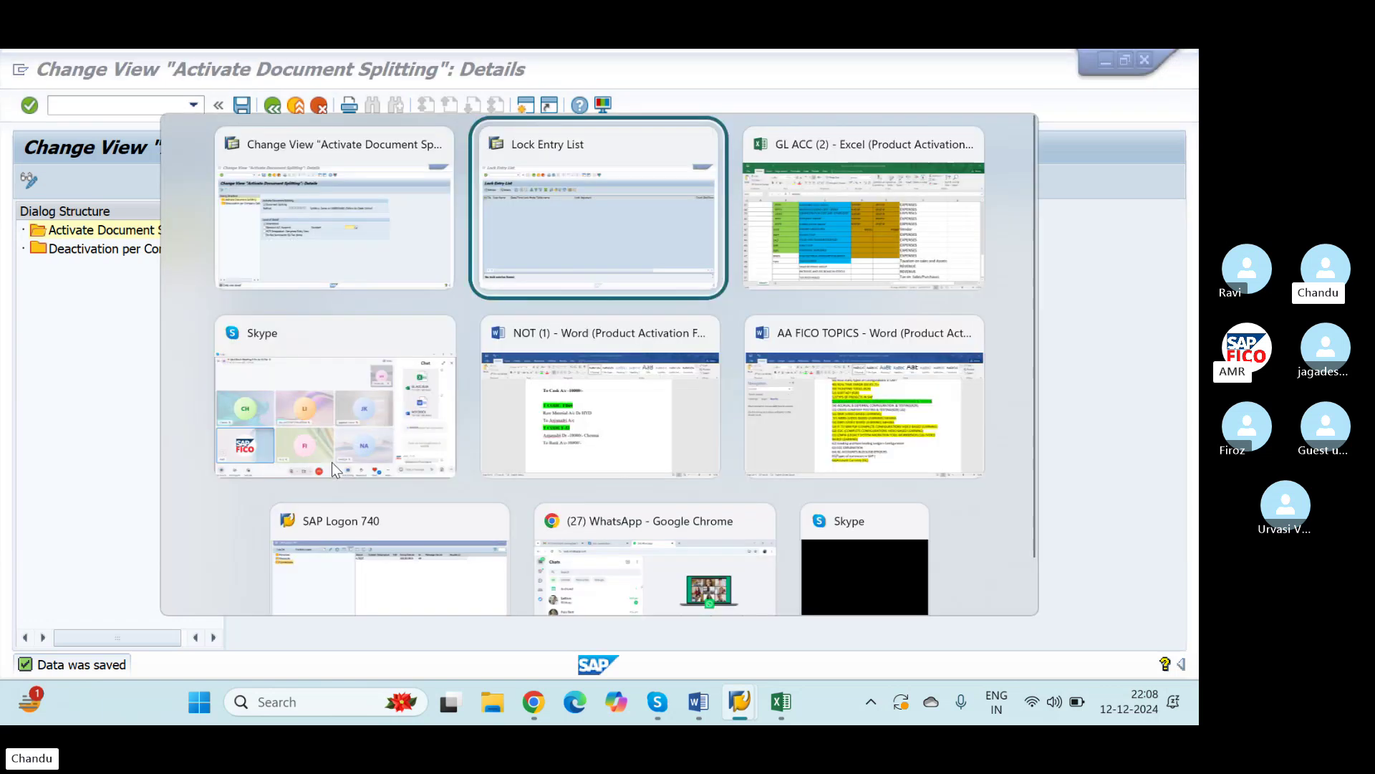
pyautogui.hotkey('alt', 'Tab')
pyautogui.hotkey('alt', 'Tab')
pyautogui.hotkey('alt', 'Tab')
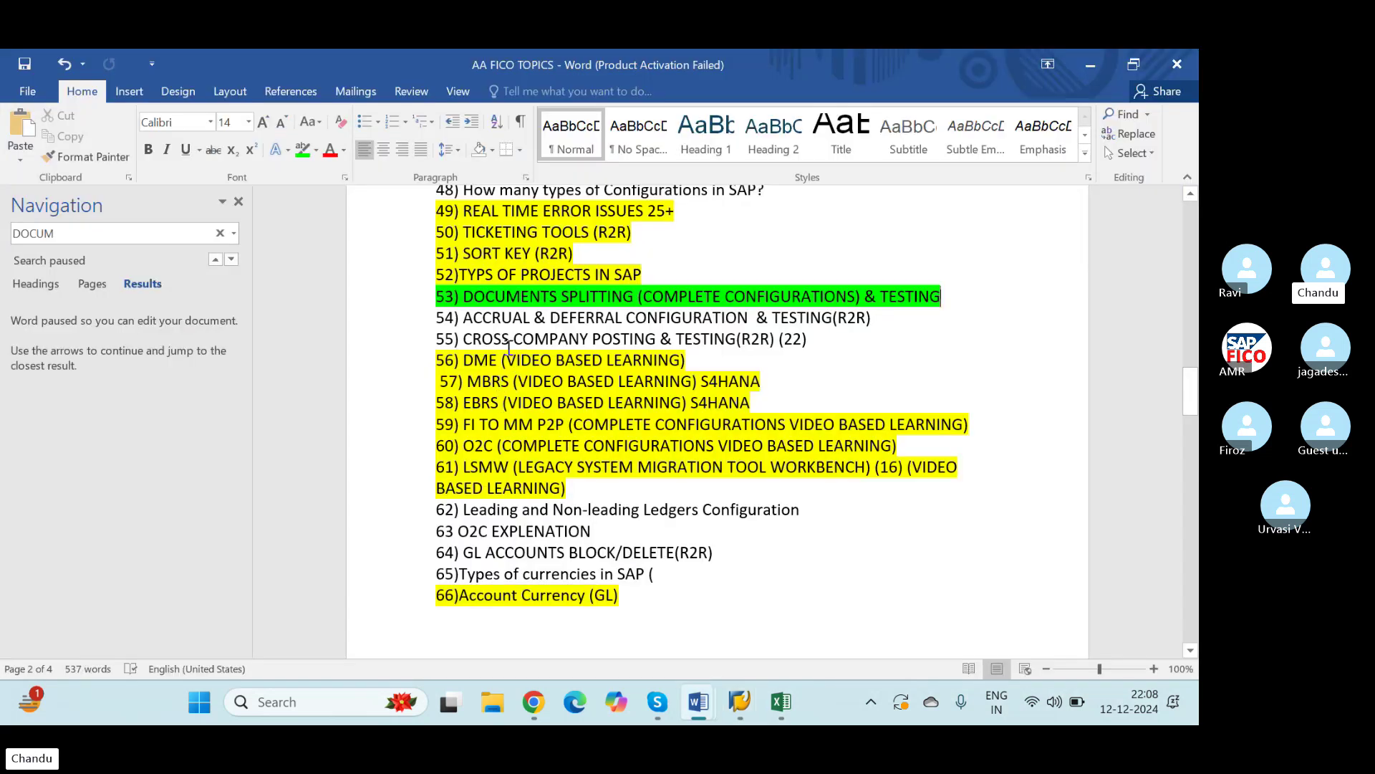
pyautogui.moveTo(433, 299); pyautogui.dragTo(958, 298)
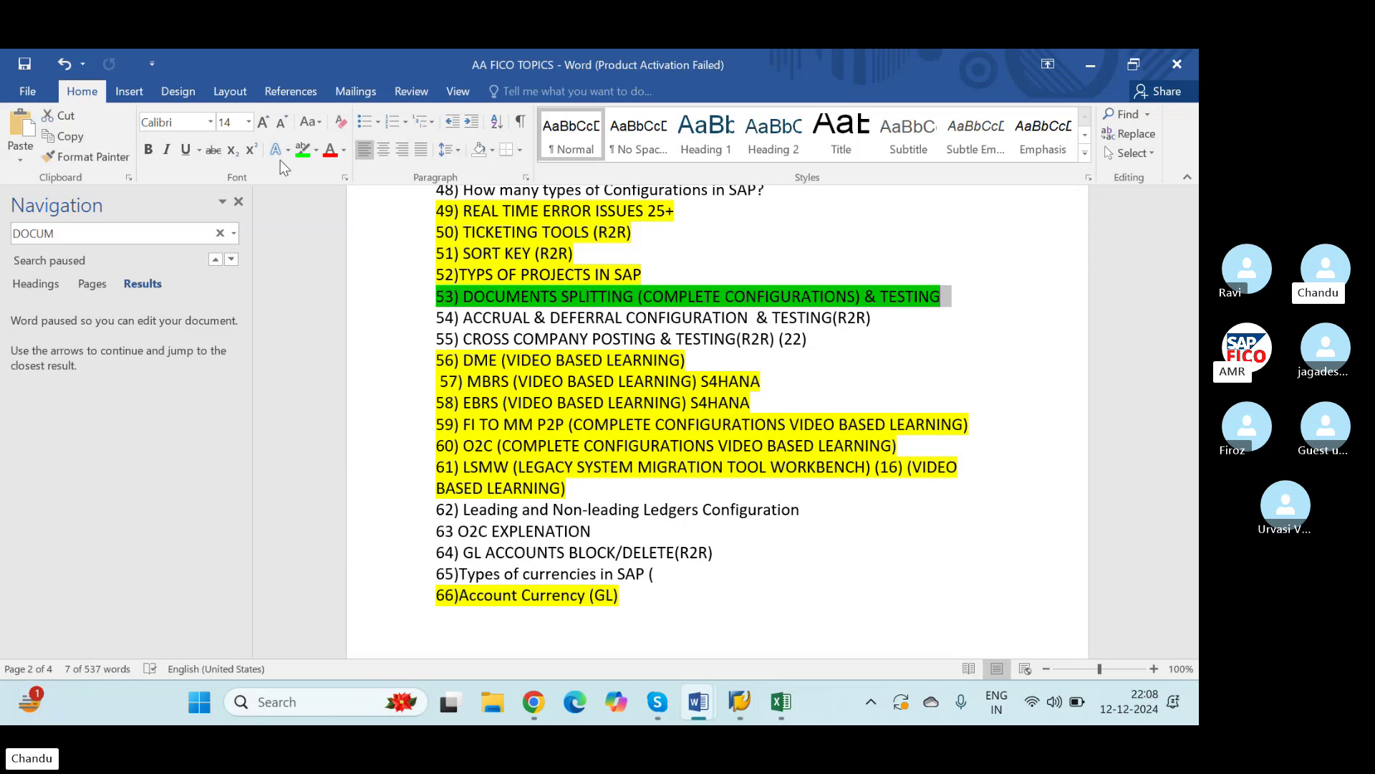
pyautogui.click(319, 156)
pyautogui.click(304, 170)
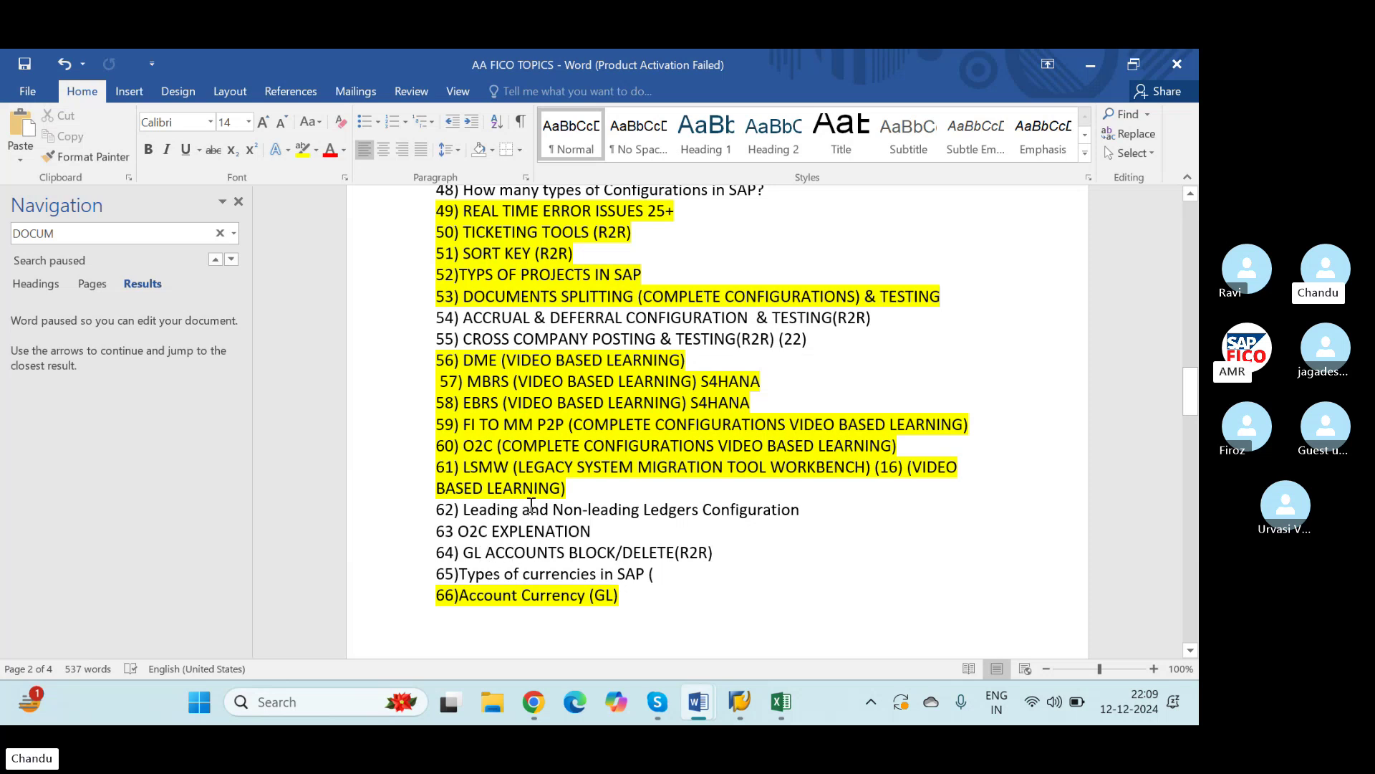
# Search the topics document for "PARL", "PA" and "LAL AC", and clear the search
pyautogui.hotkey('ctrl', 'f')
pyautogui.write('PAR')
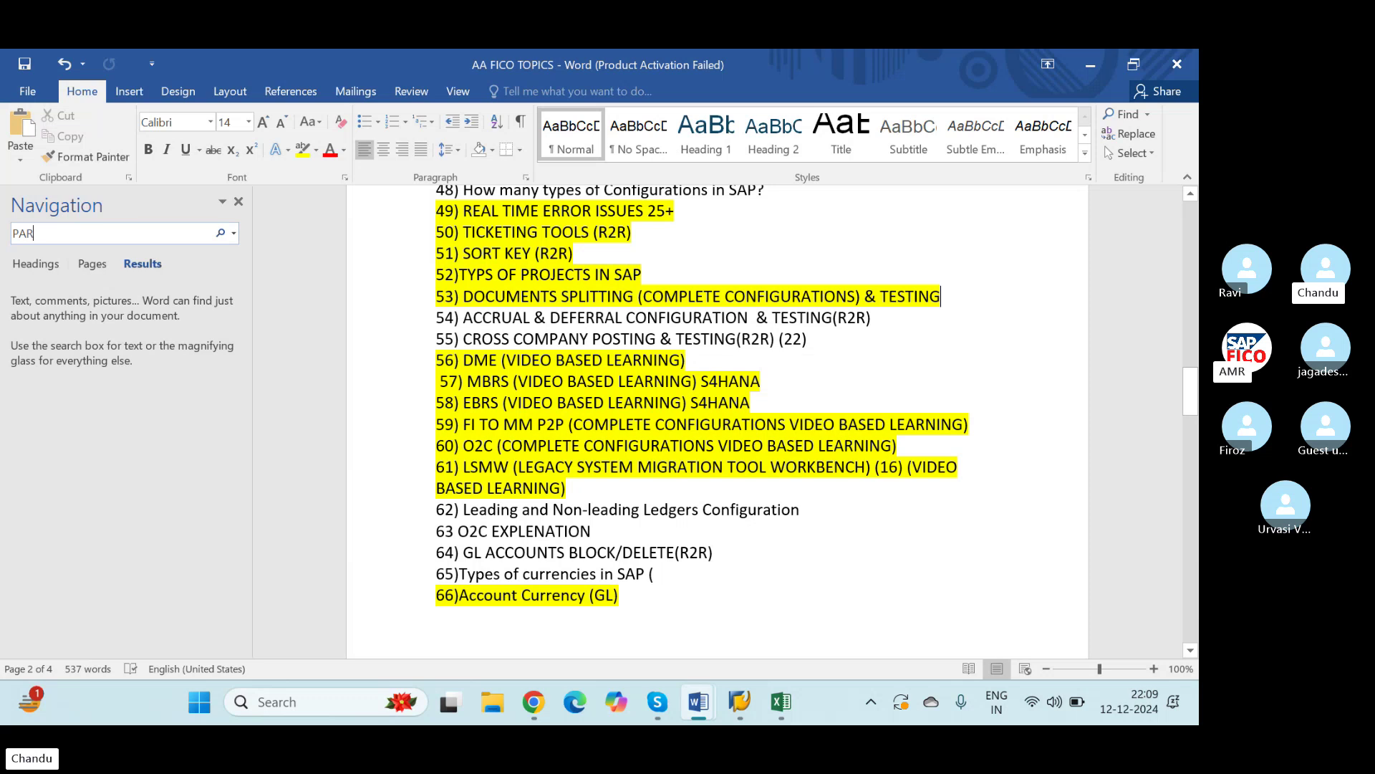
pyautogui.write('L')
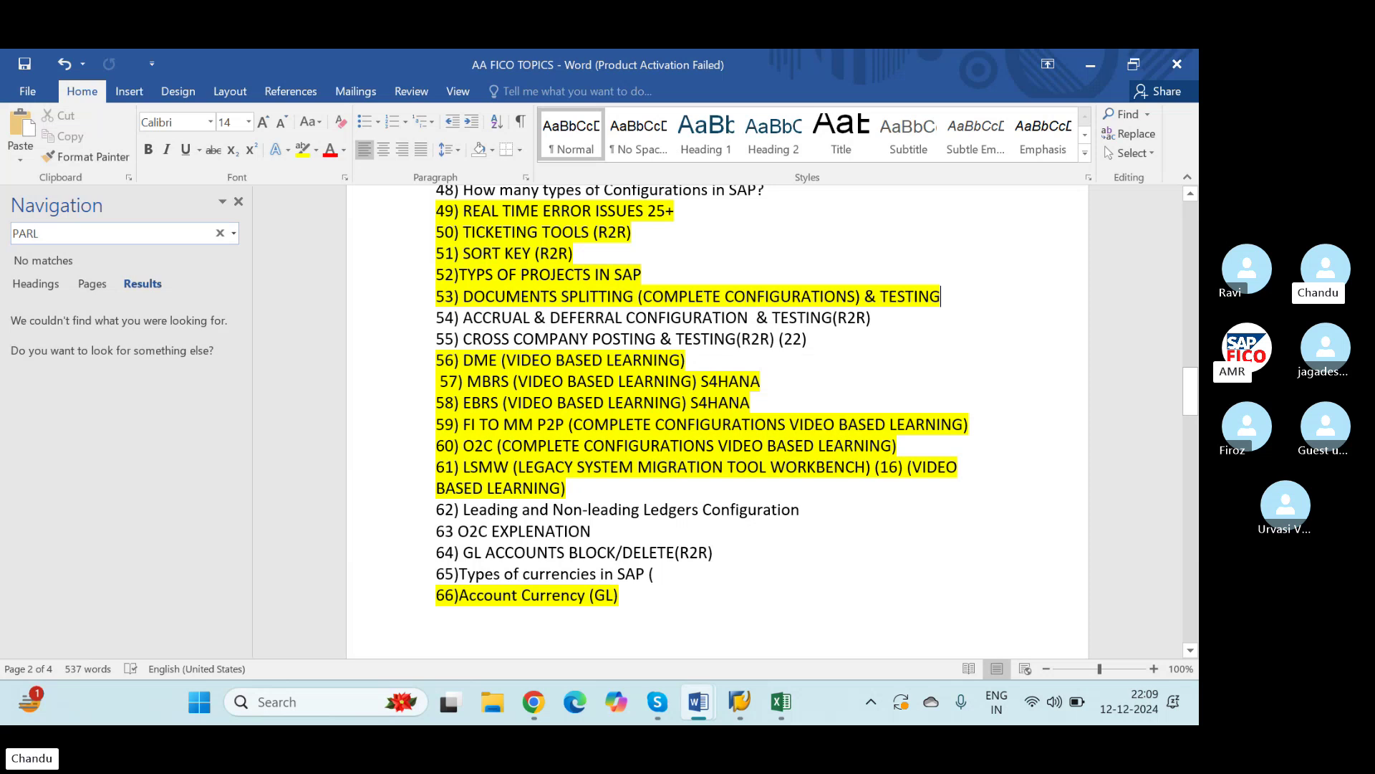
pyautogui.press('BackSpace')
pyautogui.press('BackSpace')
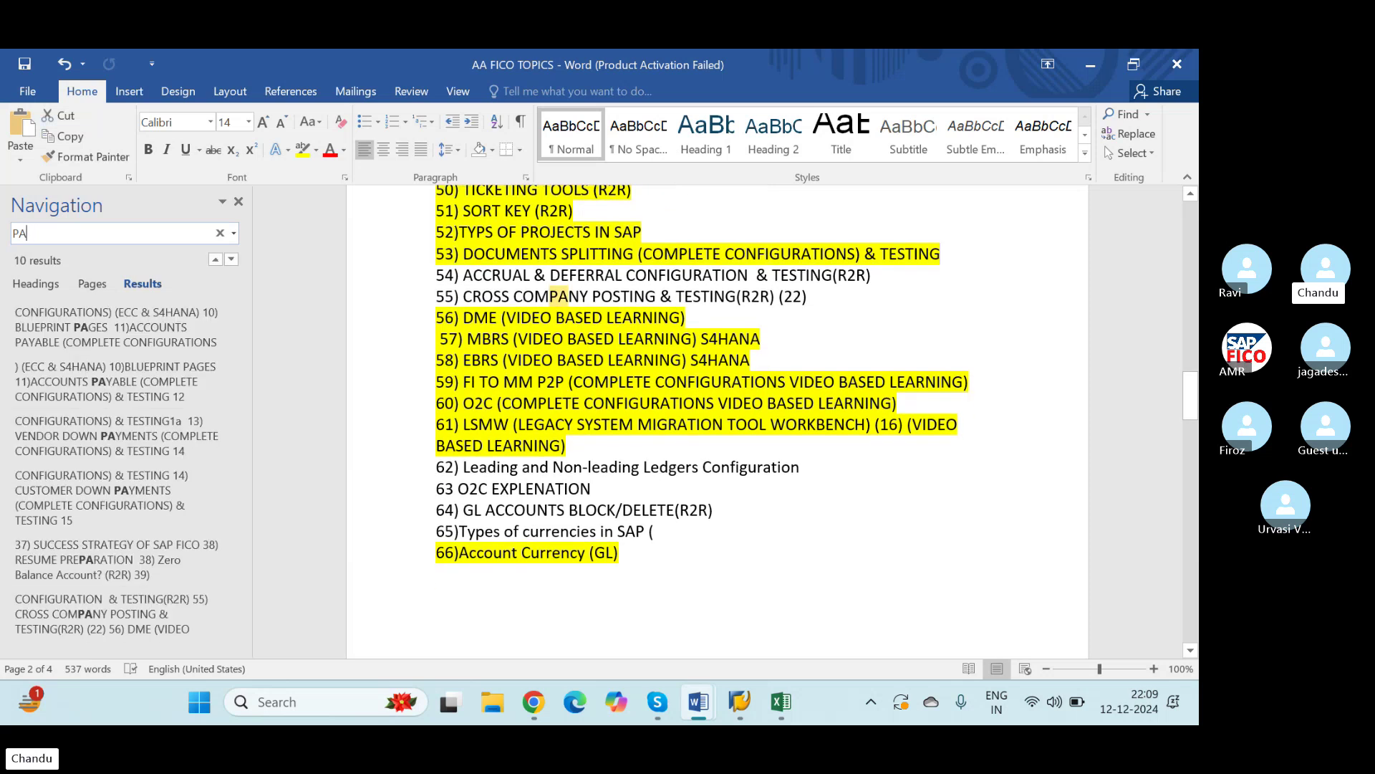
pyautogui.press('BackSpace')
pyautogui.press('BackSpace')
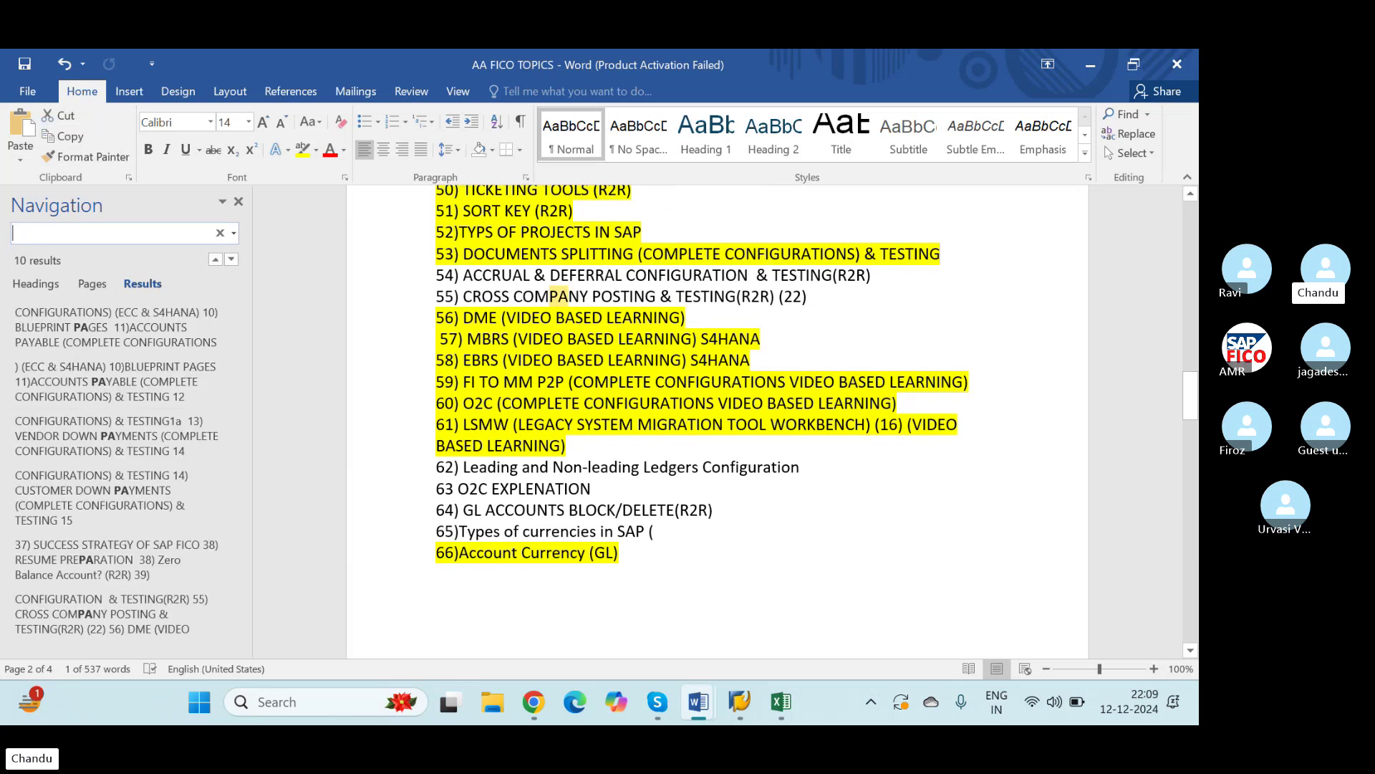
pyautogui.write('LAL AC')
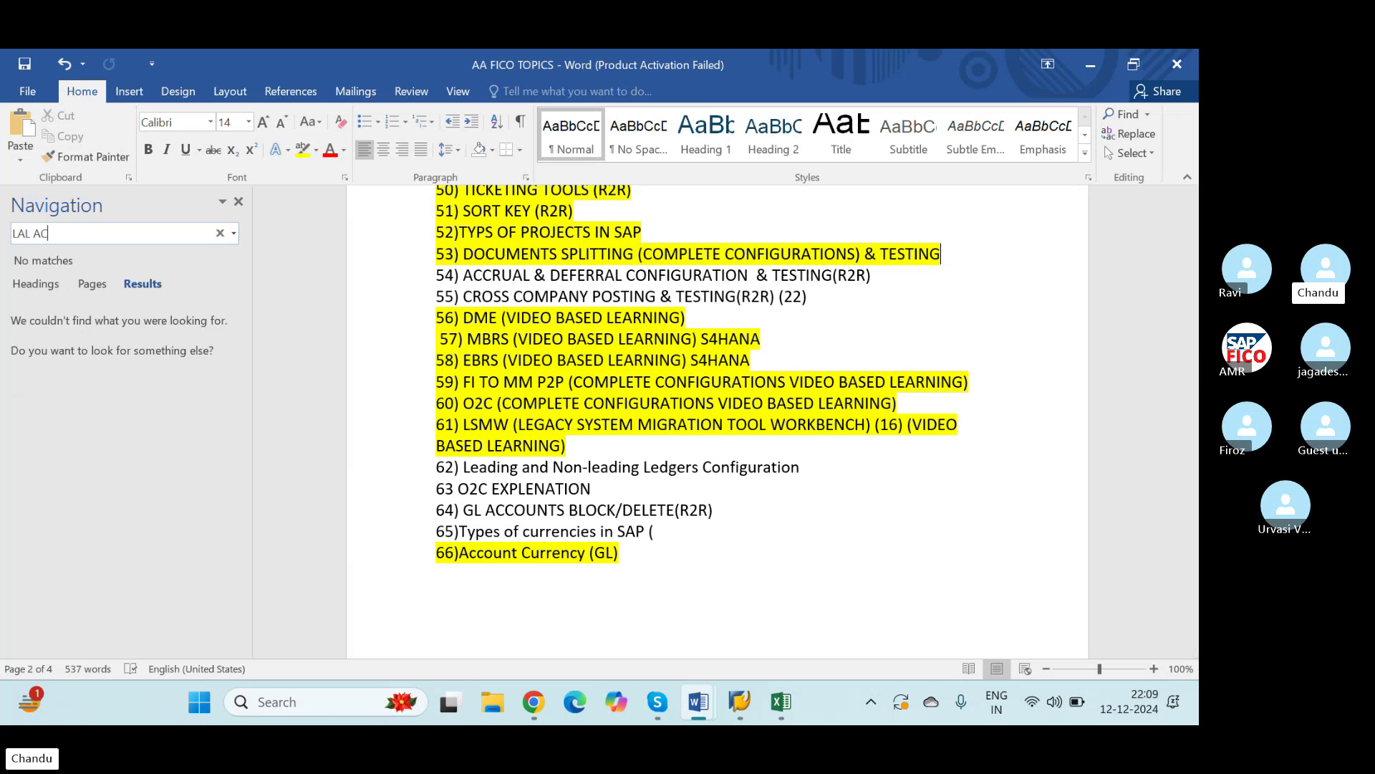
pyautogui.press('Escape')
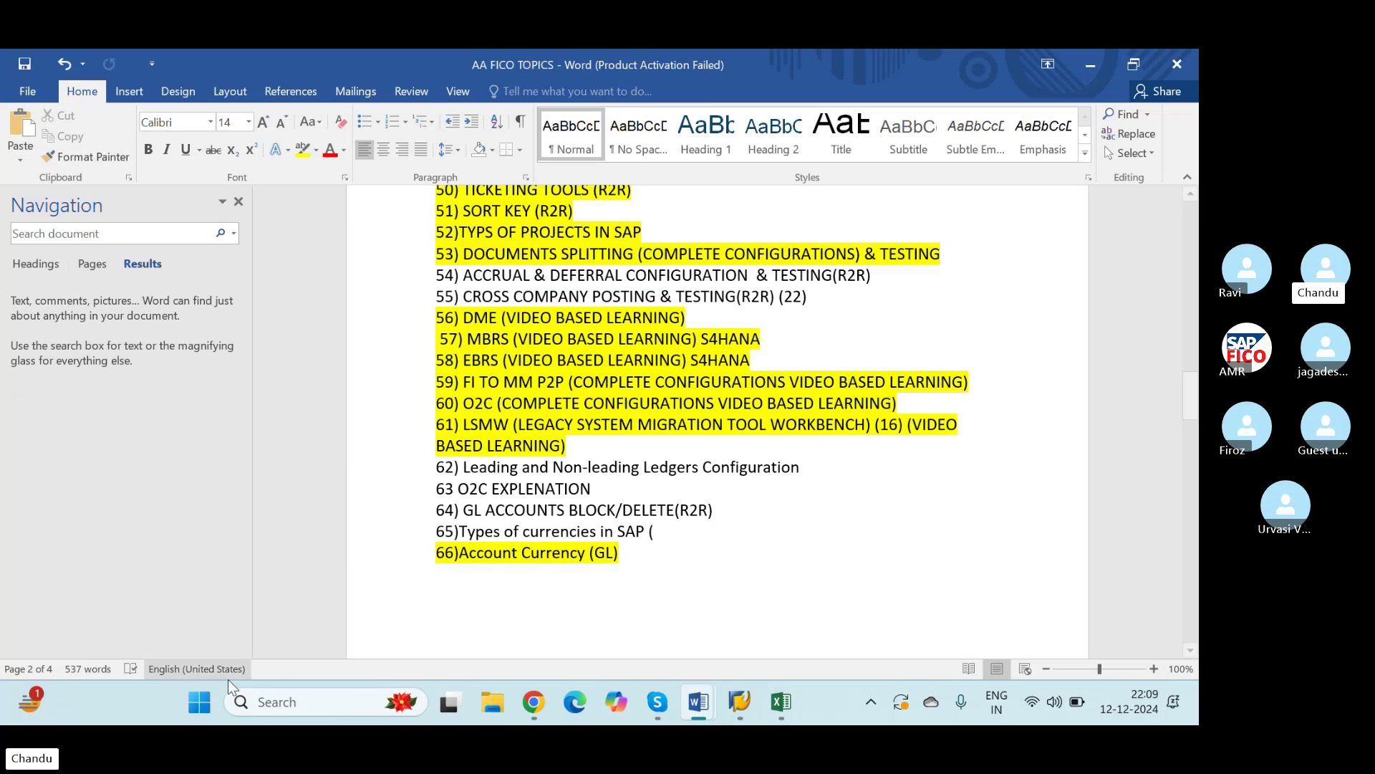
# Review the earlier topics in the list from topic 53 back to topic 21
pyautogui.scroll(5, 634, 576)
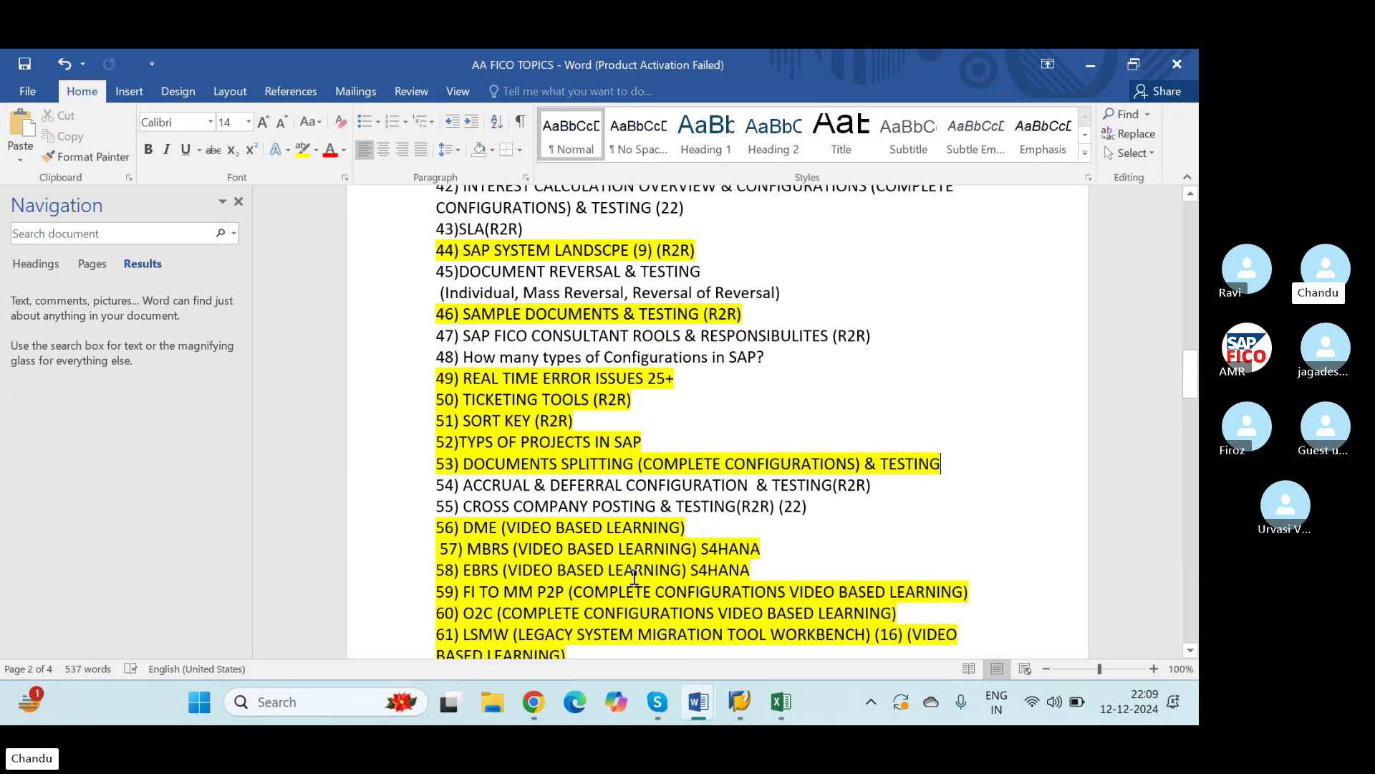
pyautogui.scroll(4, 634, 577)
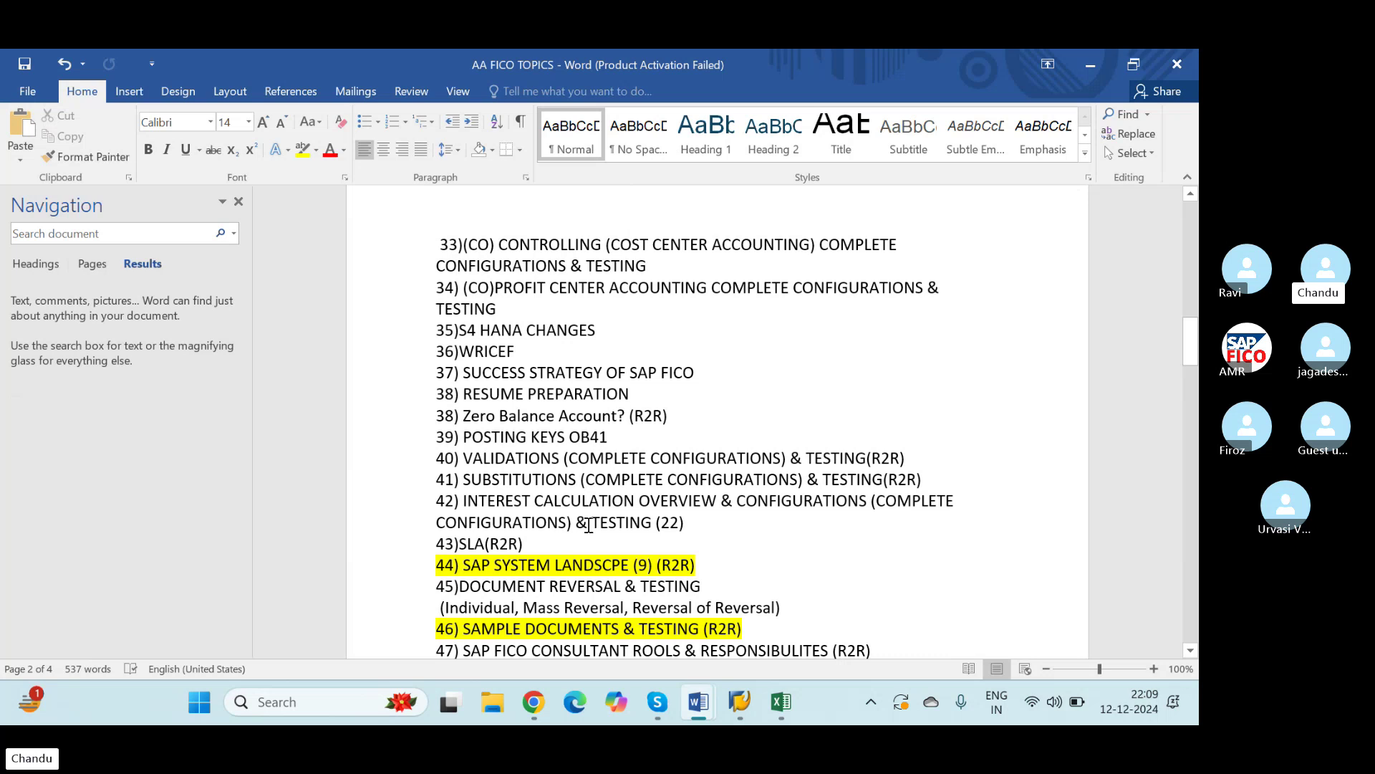
pyautogui.scroll(3, 588, 525)
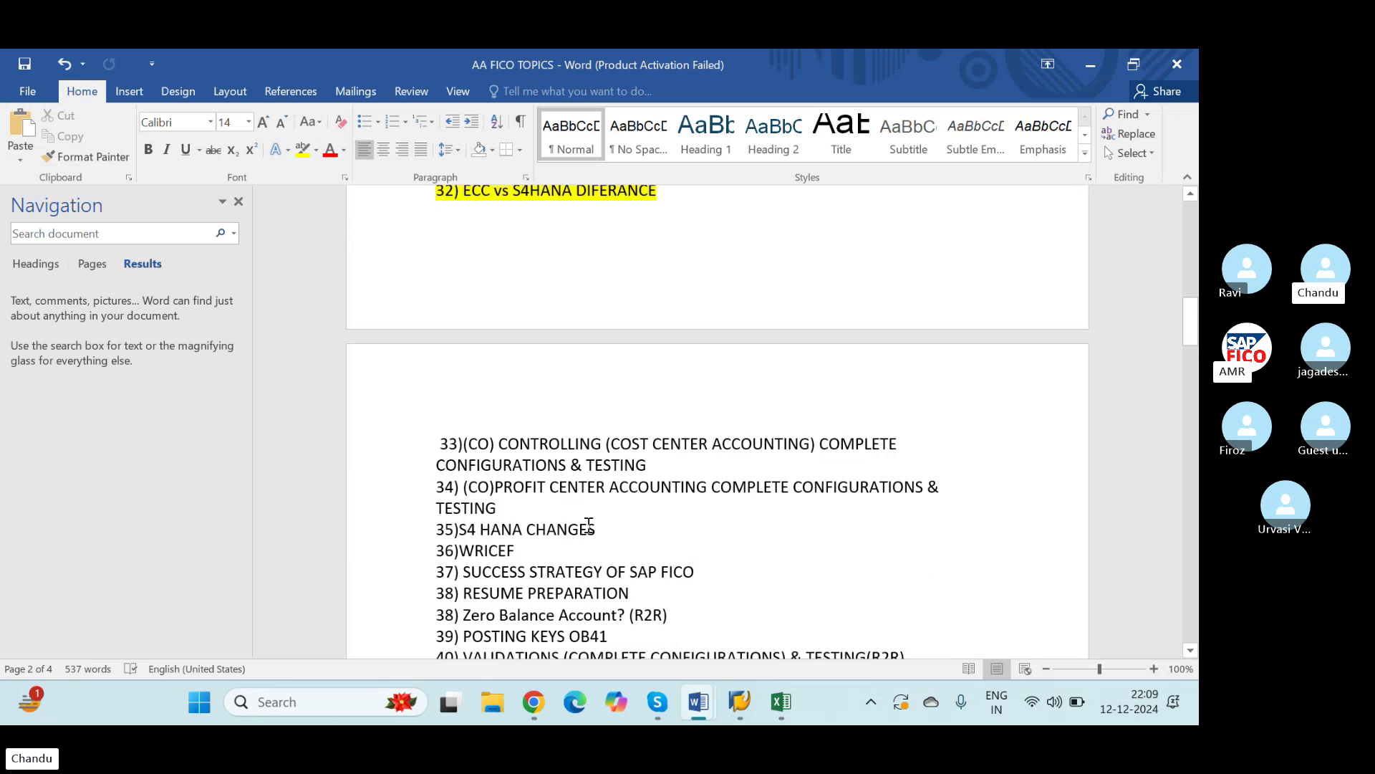
pyautogui.scroll(2, 589, 525)
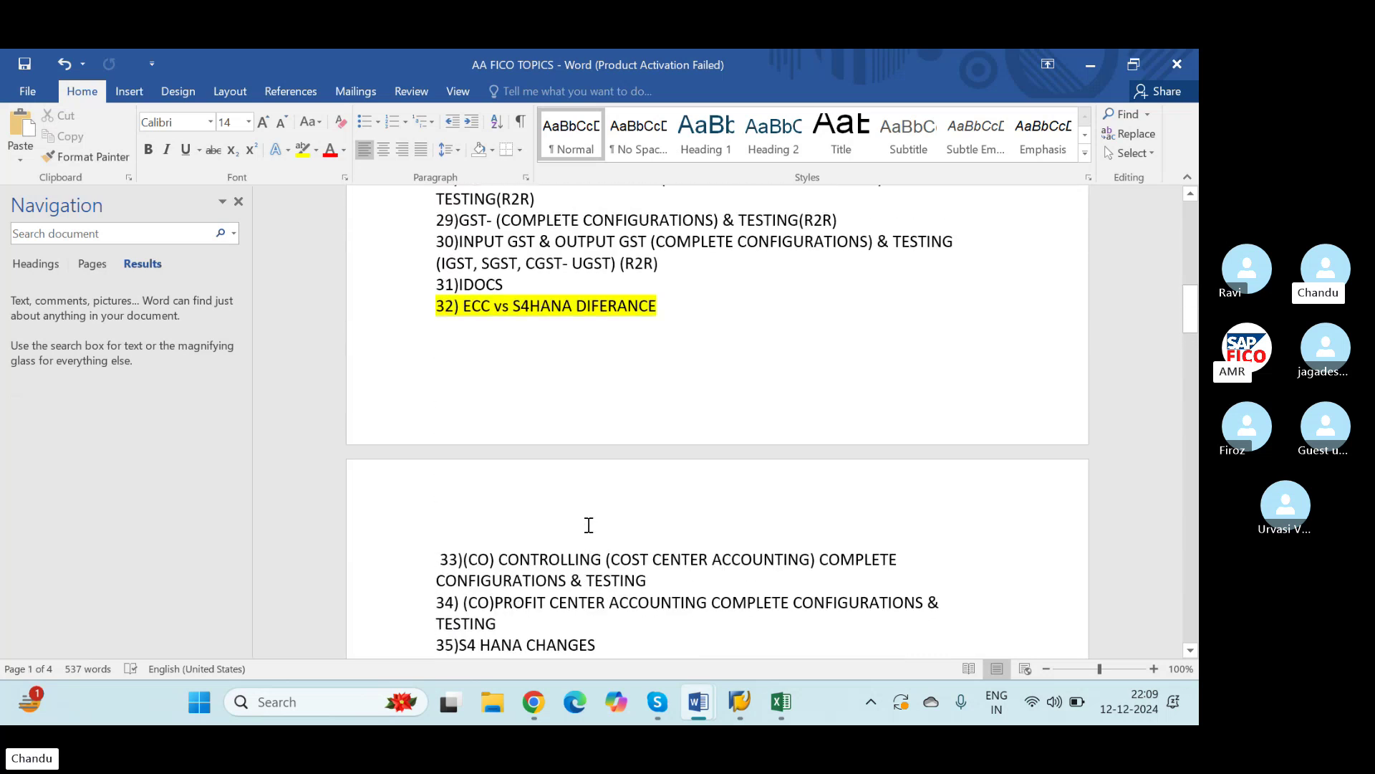
pyautogui.scroll(3, 580, 493)
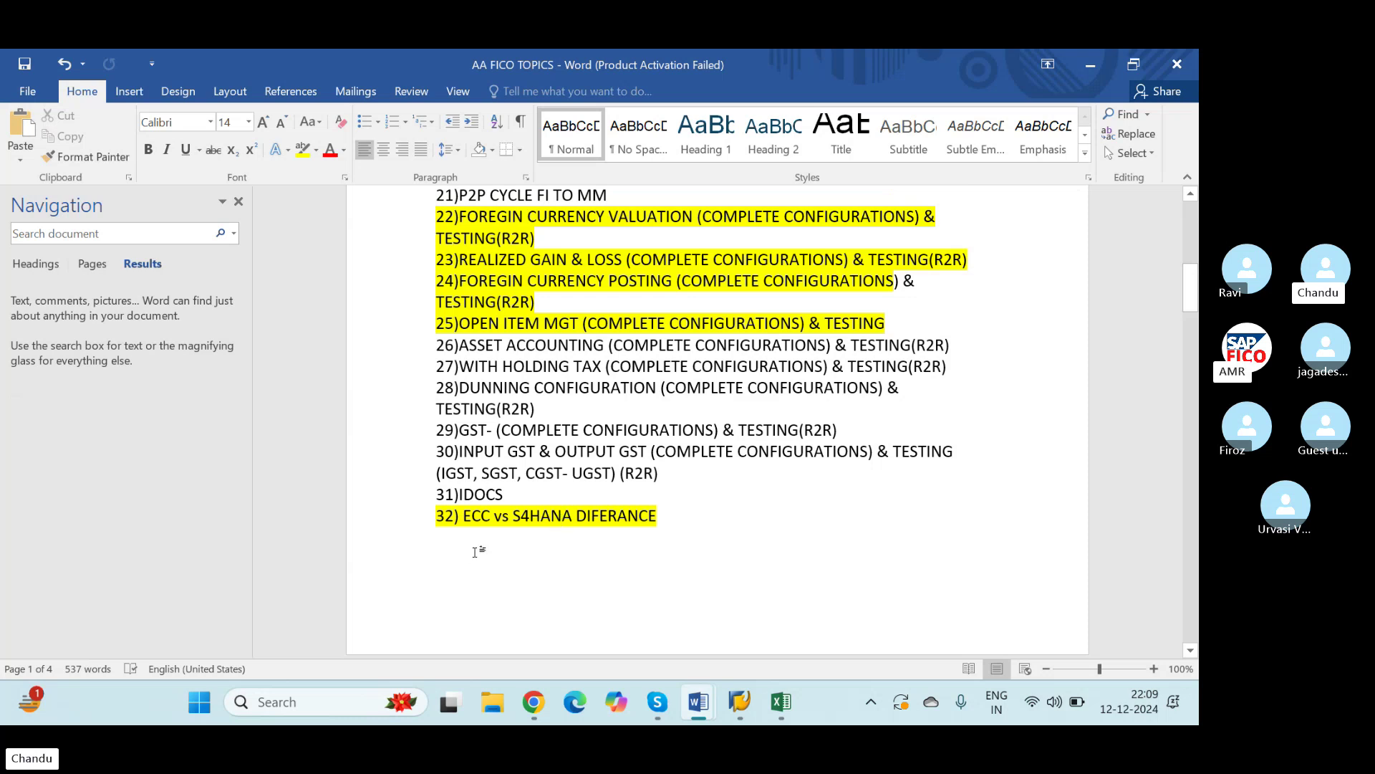
# Switch to the Skype meeting and view the latest chat messages about document splitting
pyautogui.hotkey('alt', 'Tab')
pyautogui.hotkey('alt', 'Tab')
pyautogui.hotkey('alt', 'Tab')
pyautogui.hotkey('alt', 'Tab')
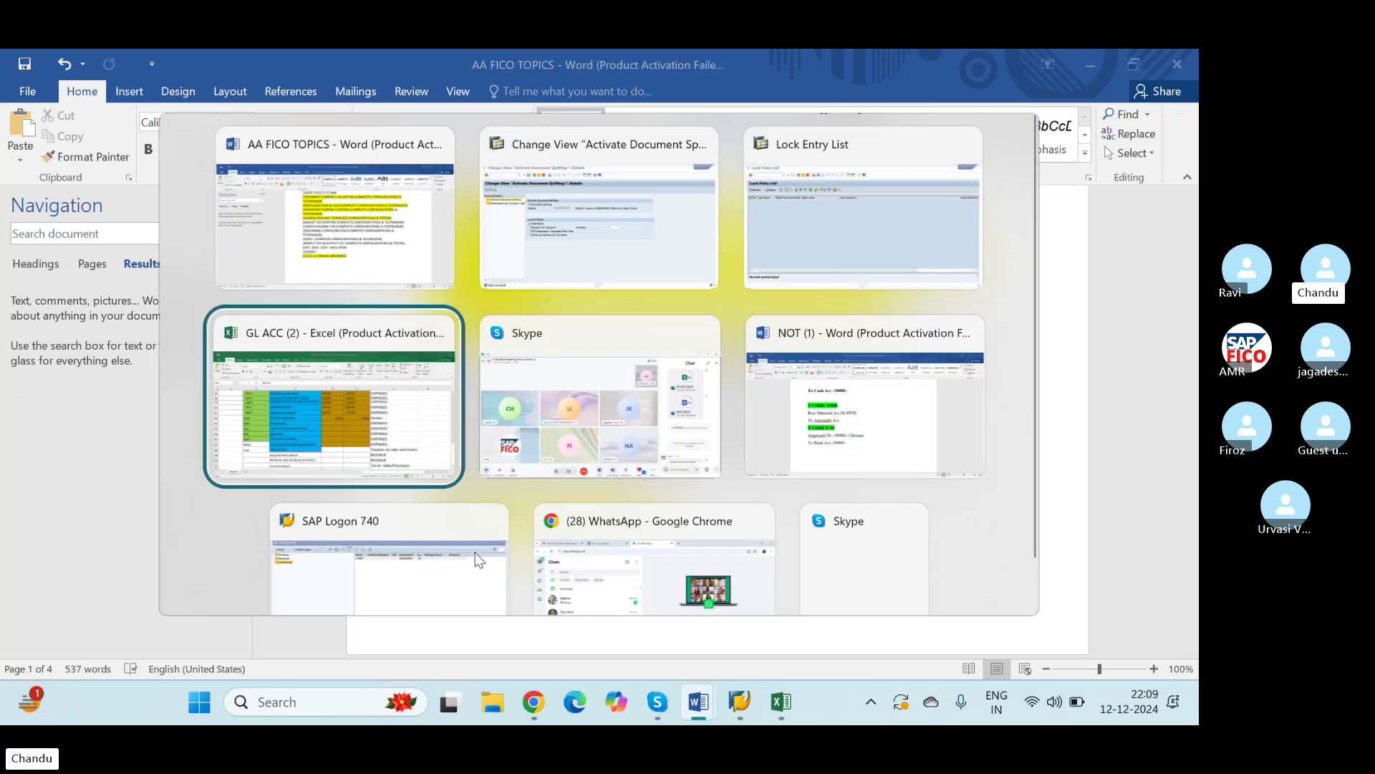
pyautogui.scroll(-6, 944, 566)
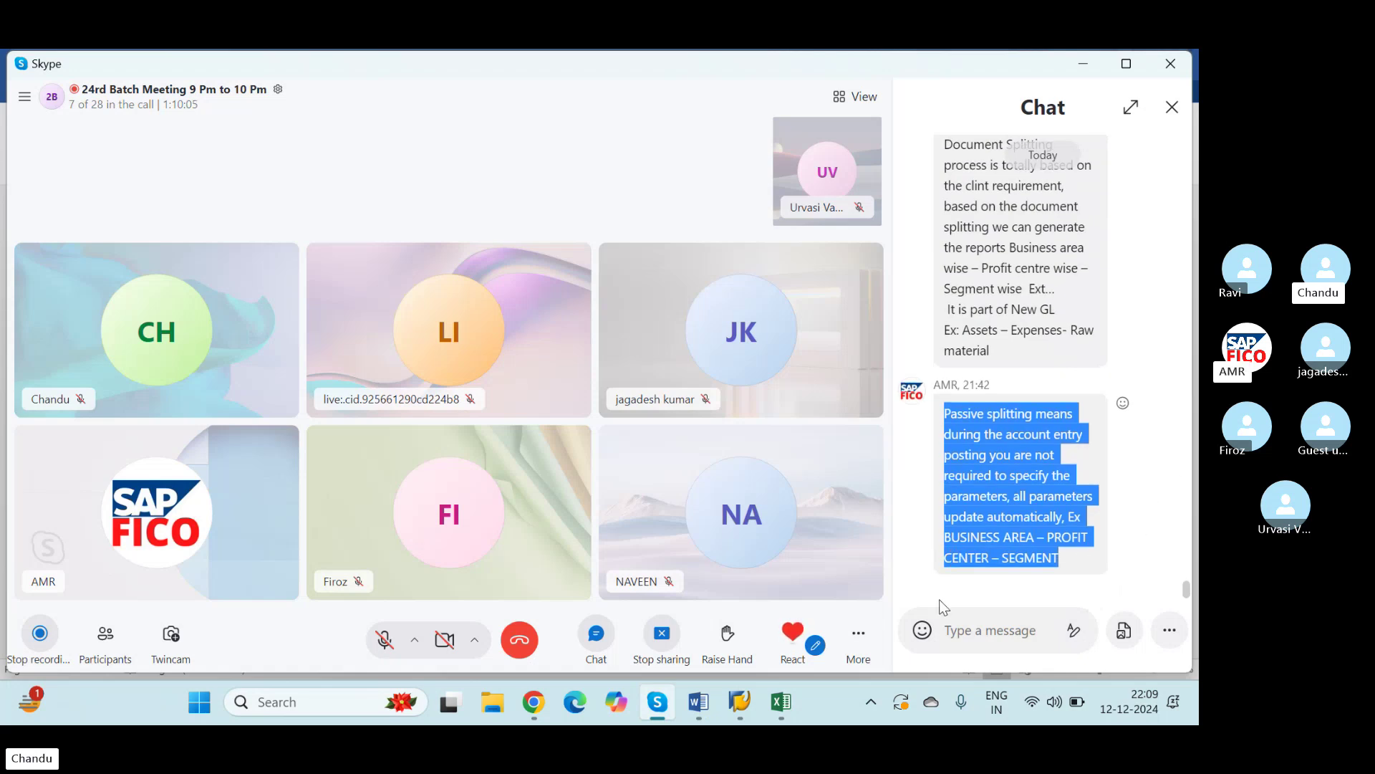
# Download the Document Splitting Word file shared in the Skype meeting chat and open it in Word
pyautogui.click(1070, 549)
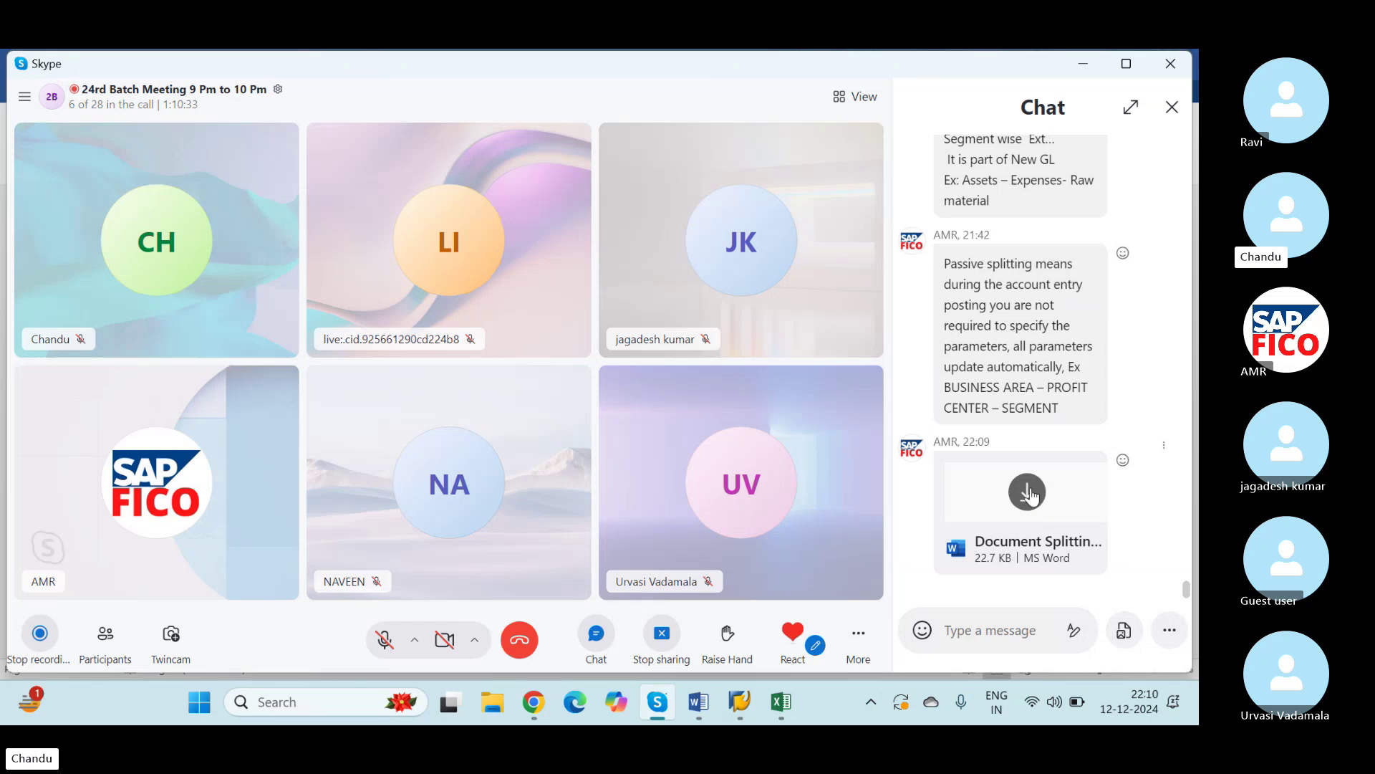
pyautogui.click(1028, 494)
pyautogui.click(640, 407)
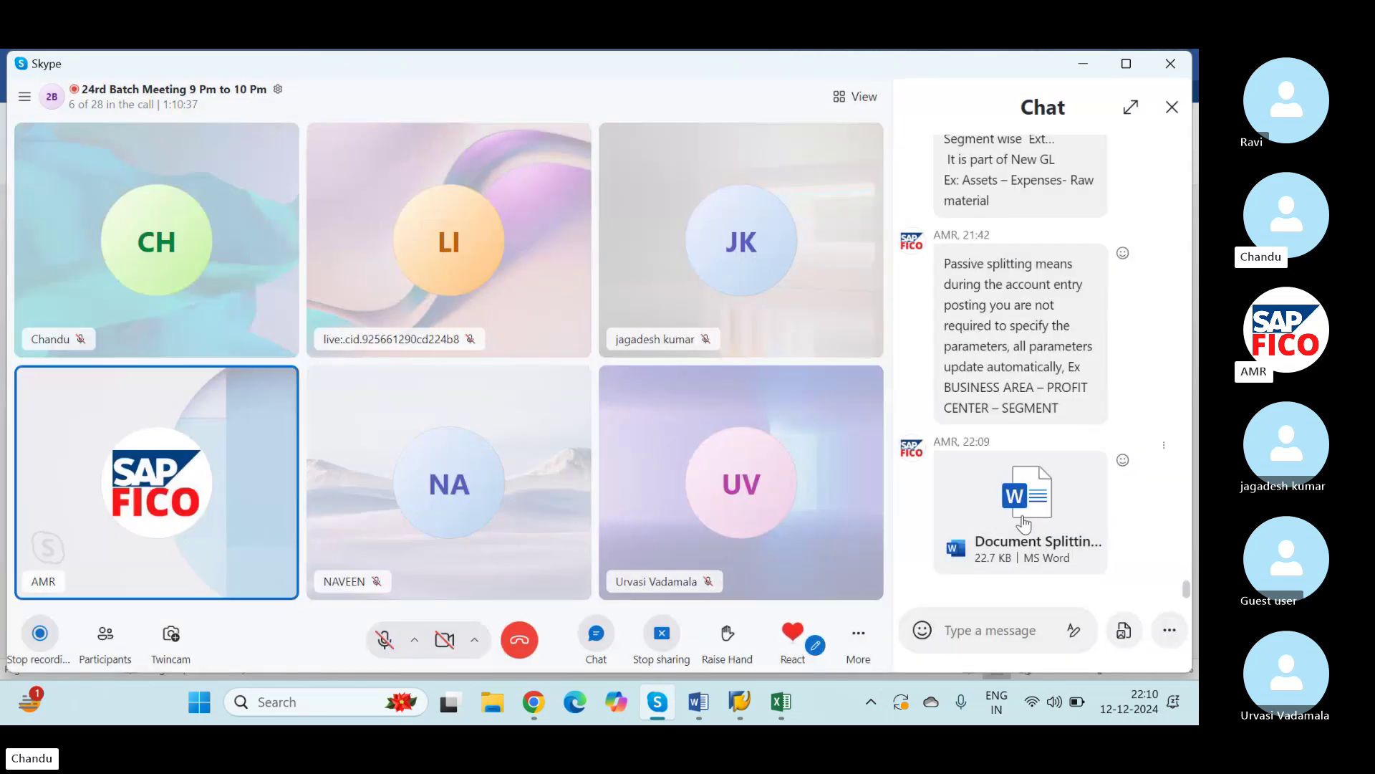
pyautogui.hotkey('alt', 'Tab')
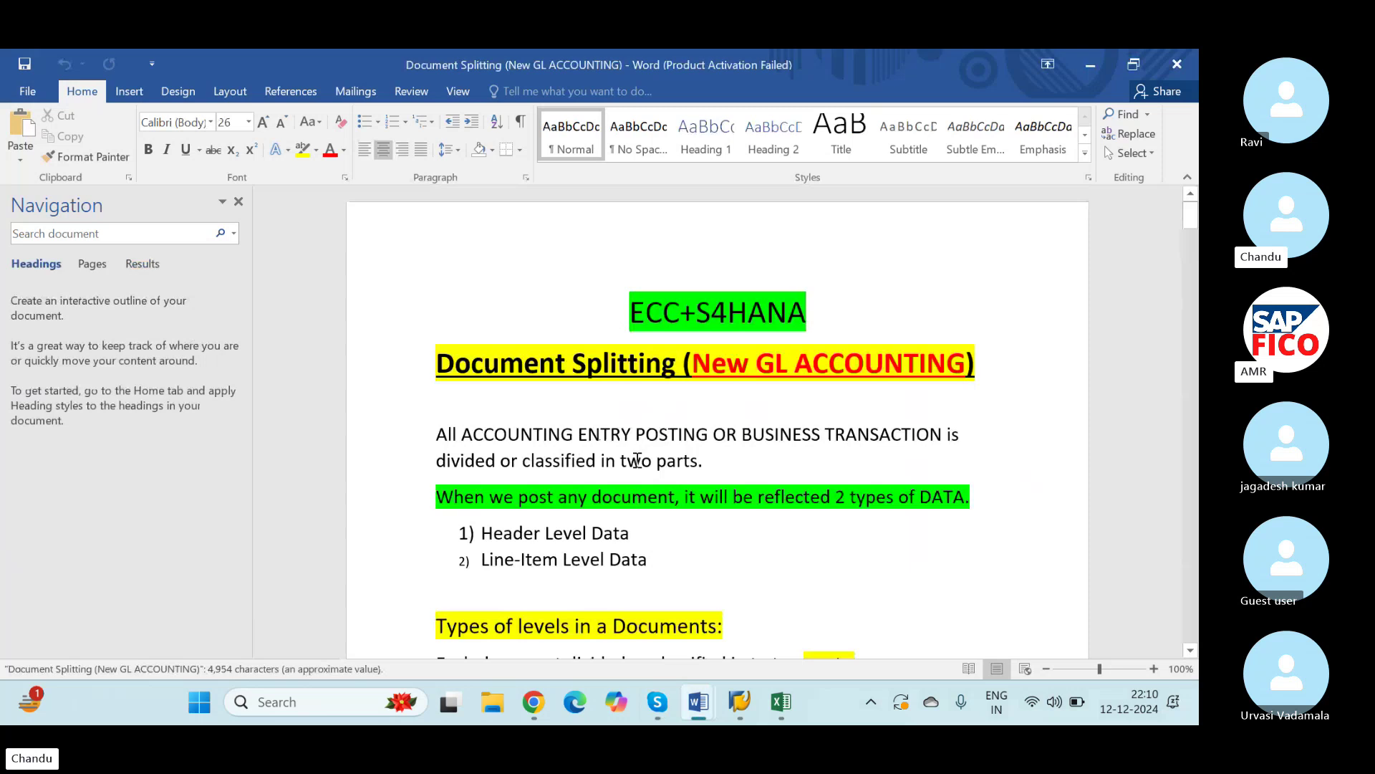
# Look over the beginning of the Document Splitting (New GL ACCOUNTING) document and close it
pyautogui.scroll(-3, 637, 461)
pyautogui.scroll(3, 637, 460)
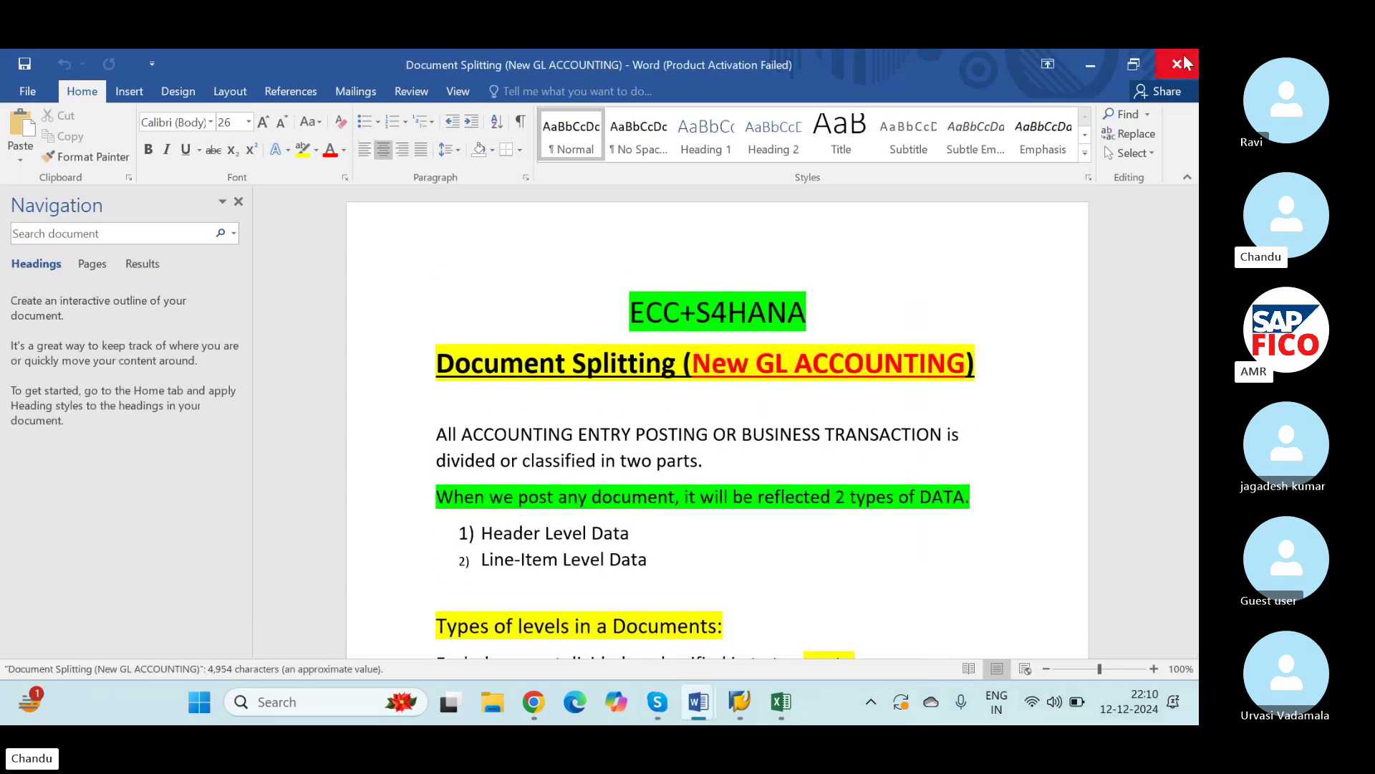
pyautogui.click(1182, 64)
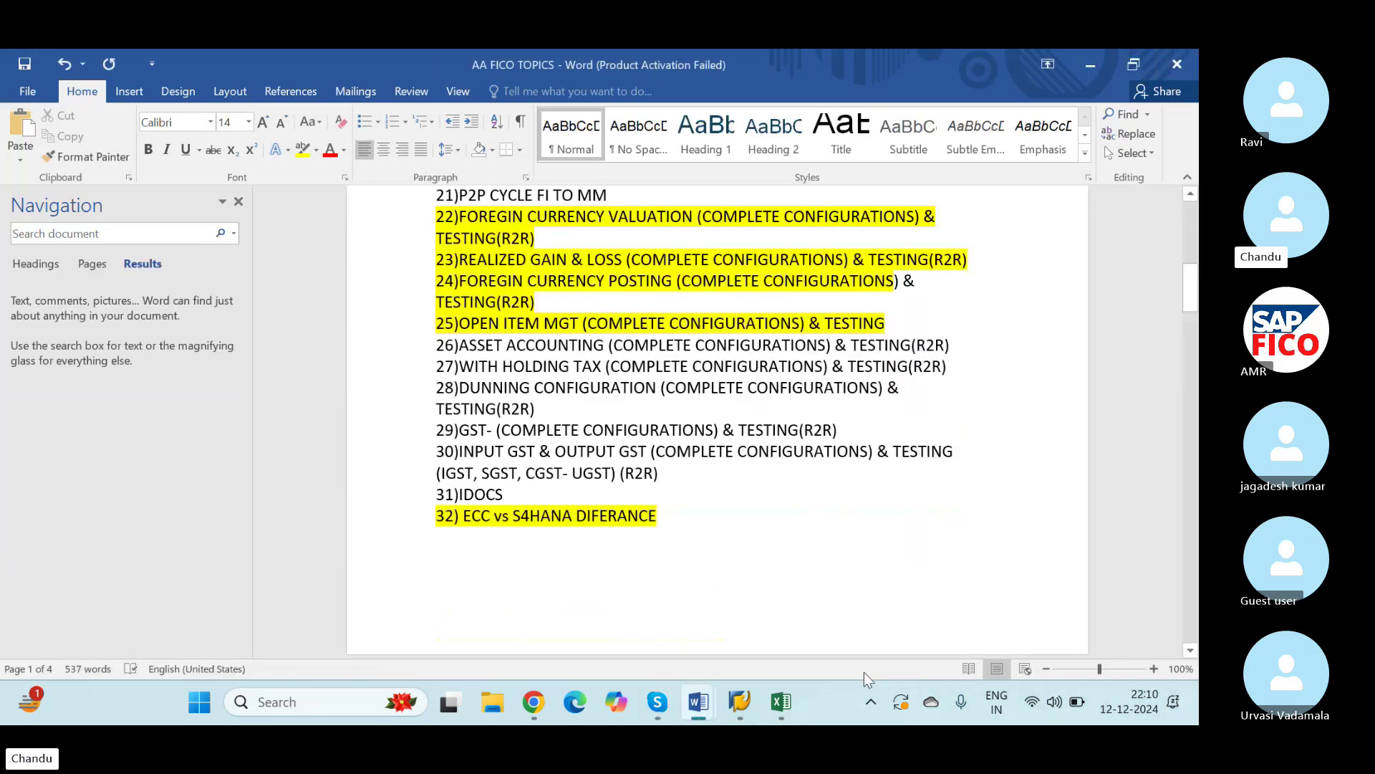
# Bring up the NOT (1) document in Word and close it
pyautogui.hotkey('alt', 'Tab')
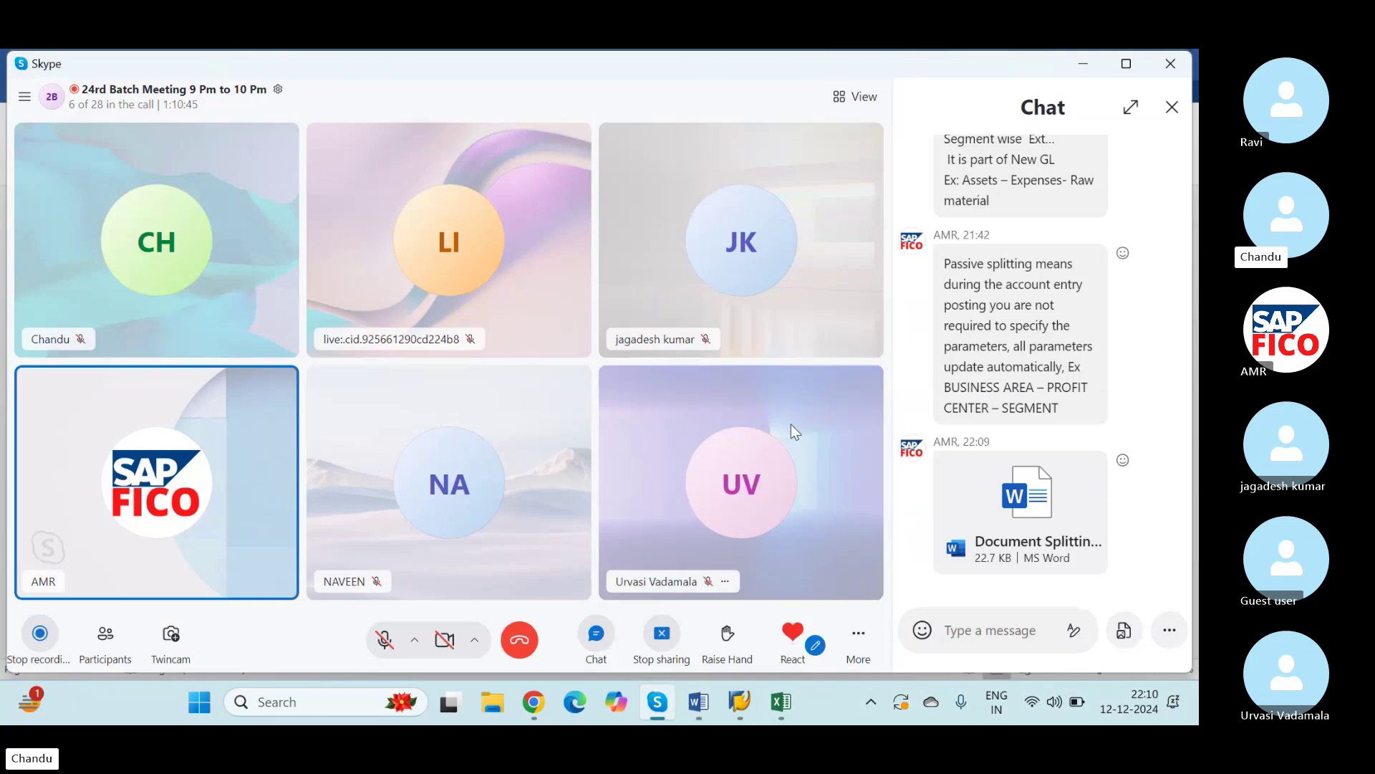
pyautogui.hotkey('alt', 'Tab')
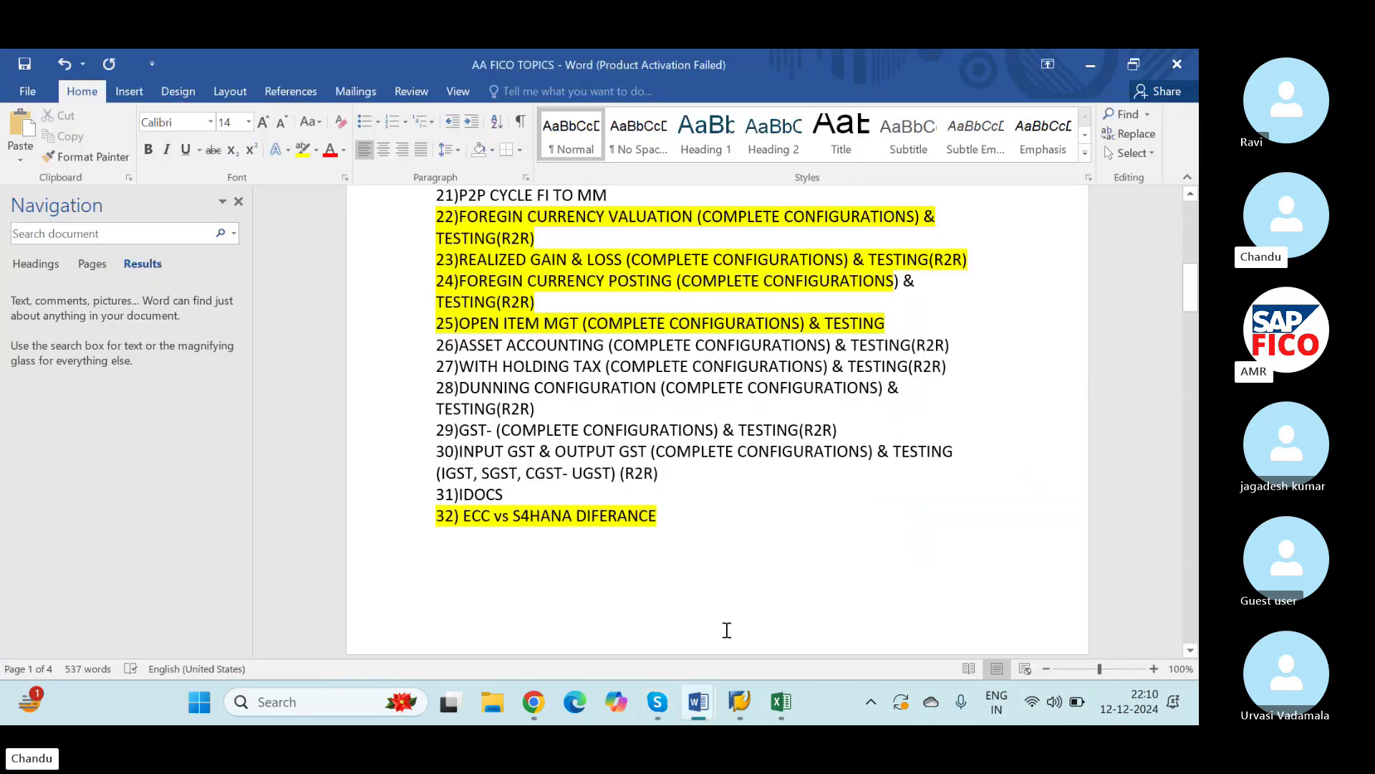
pyautogui.moveTo(698, 702)
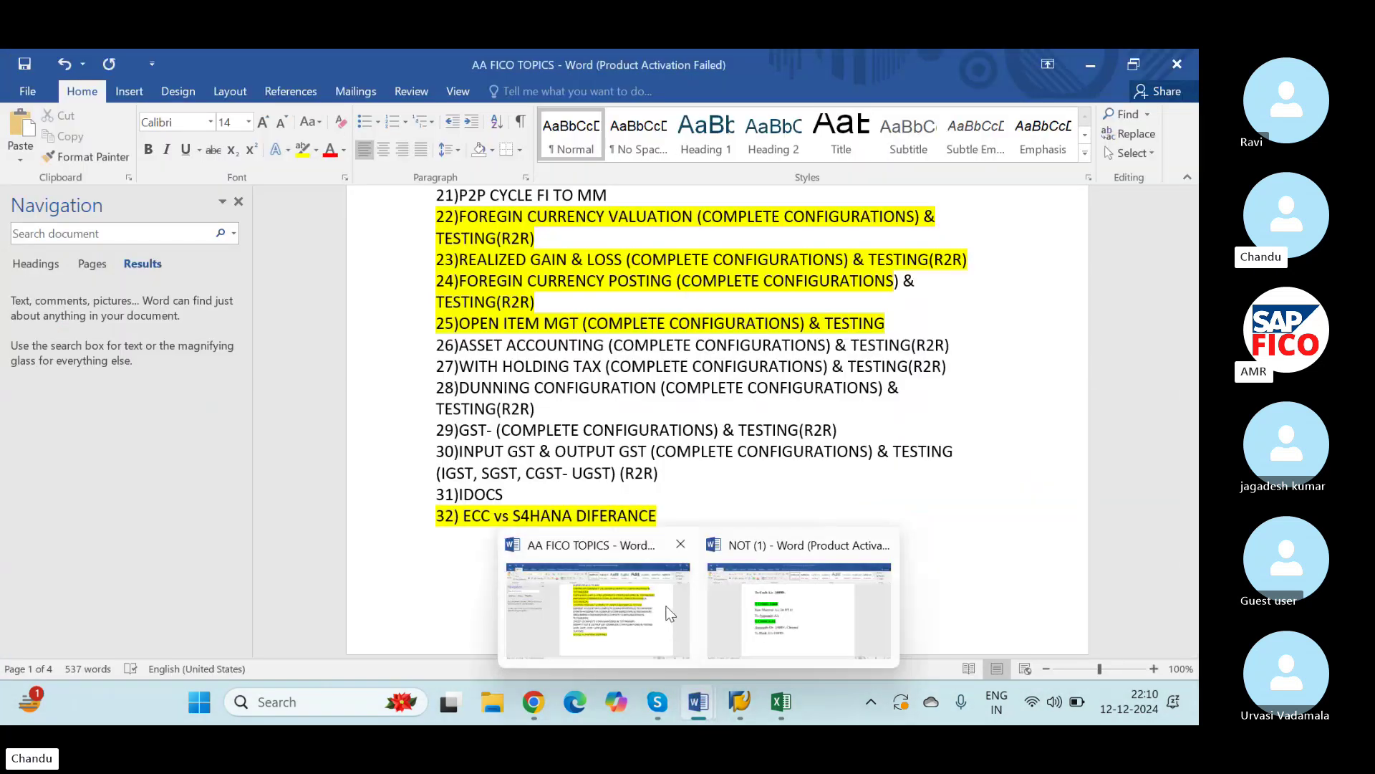
pyautogui.click(810, 612)
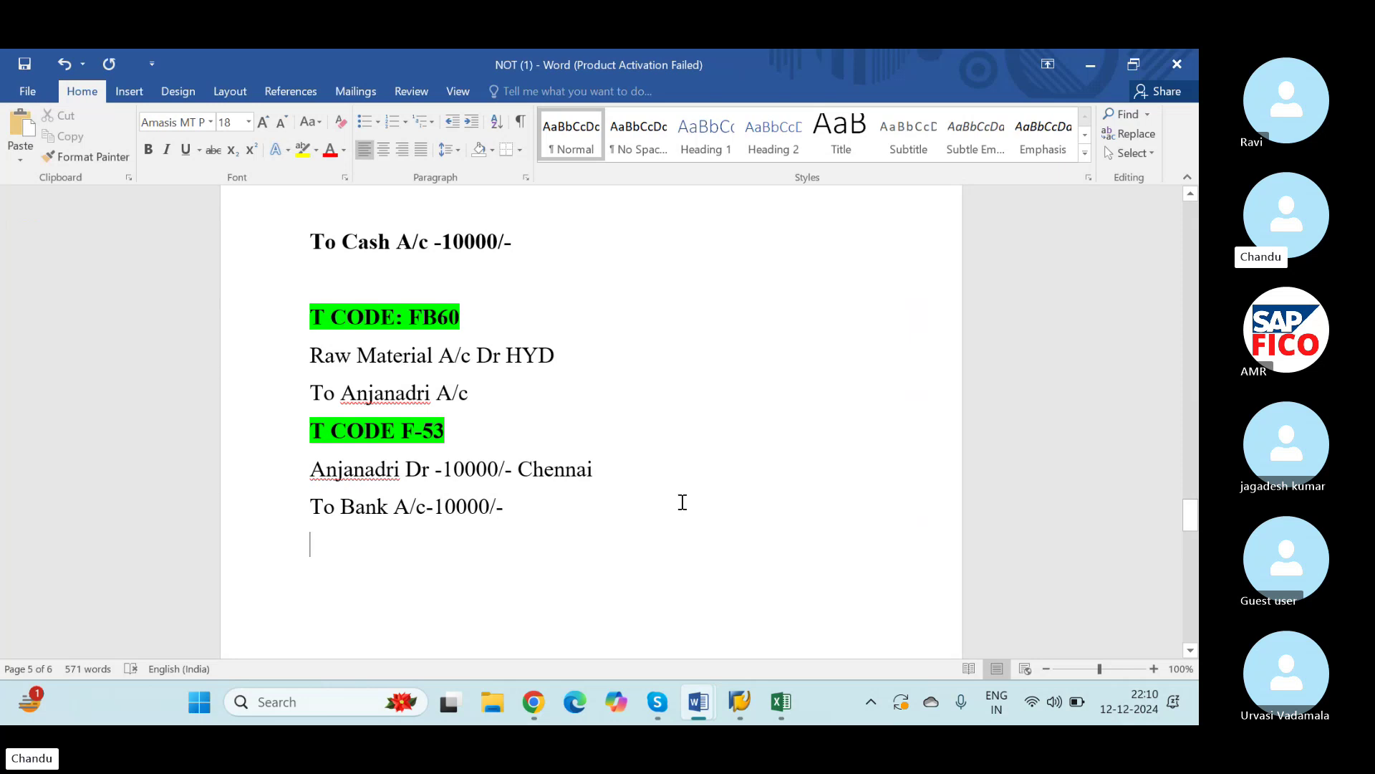
pyautogui.click(1177, 64)
# Switch to the Skype meeting, send the NOT (1) Word file from Downloads in the chat, and unmute the microphone
pyautogui.hotkey('alt', 'Tab')
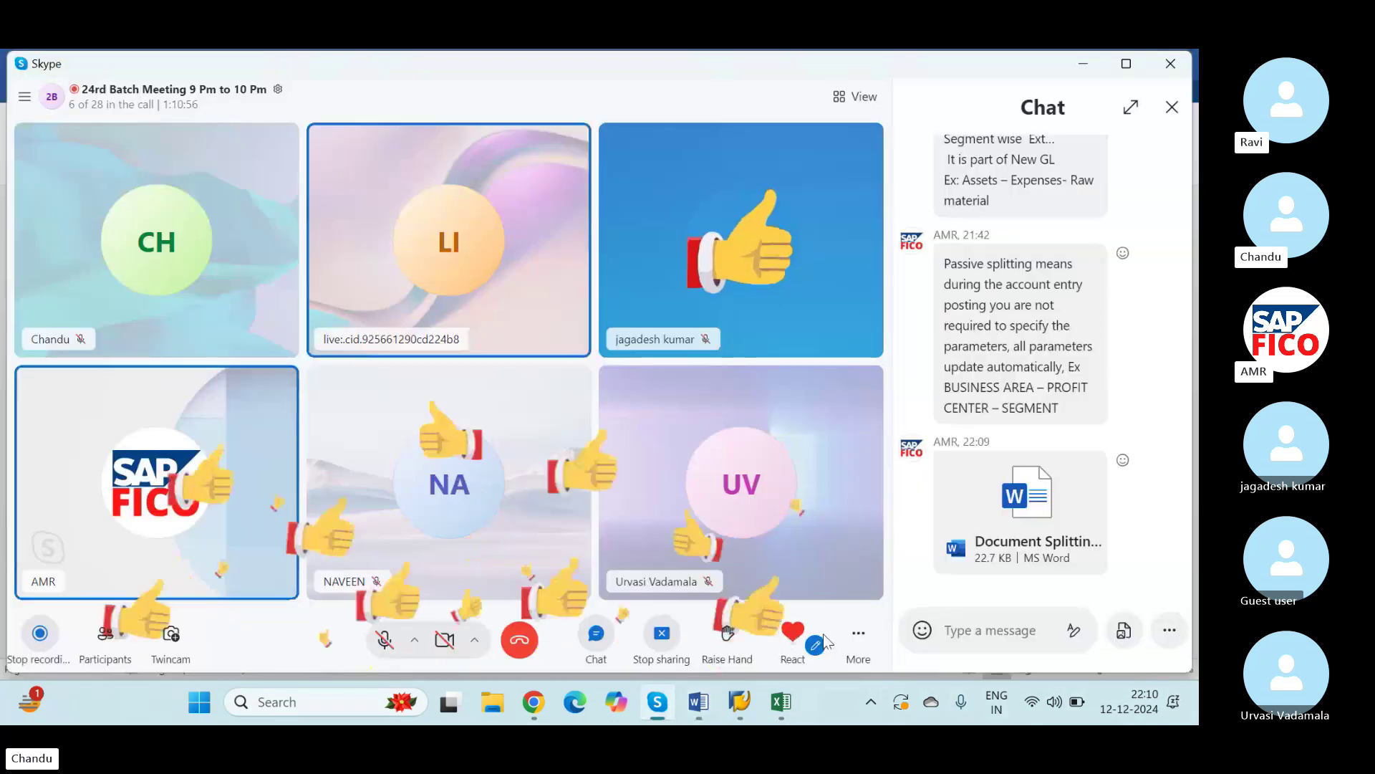
pyautogui.click(824, 639)
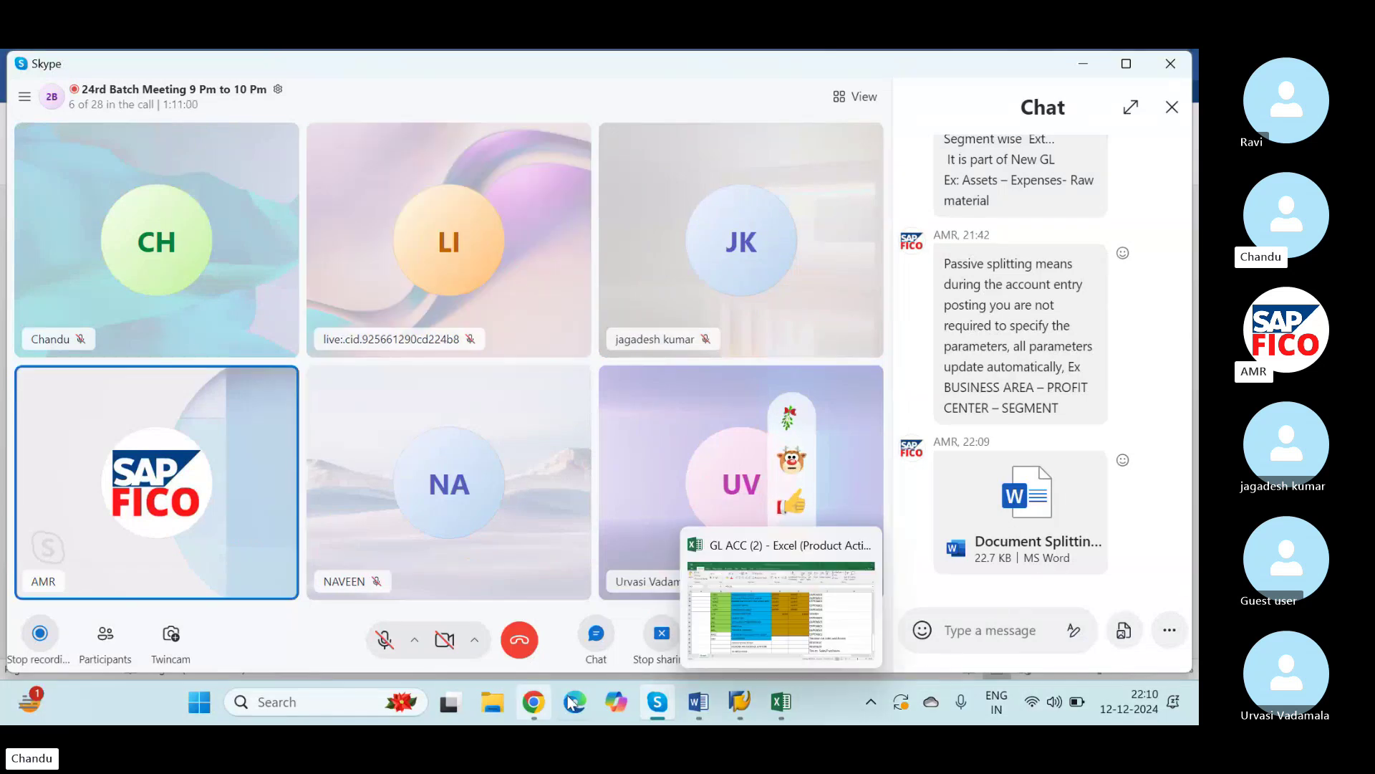
pyautogui.click(1124, 631)
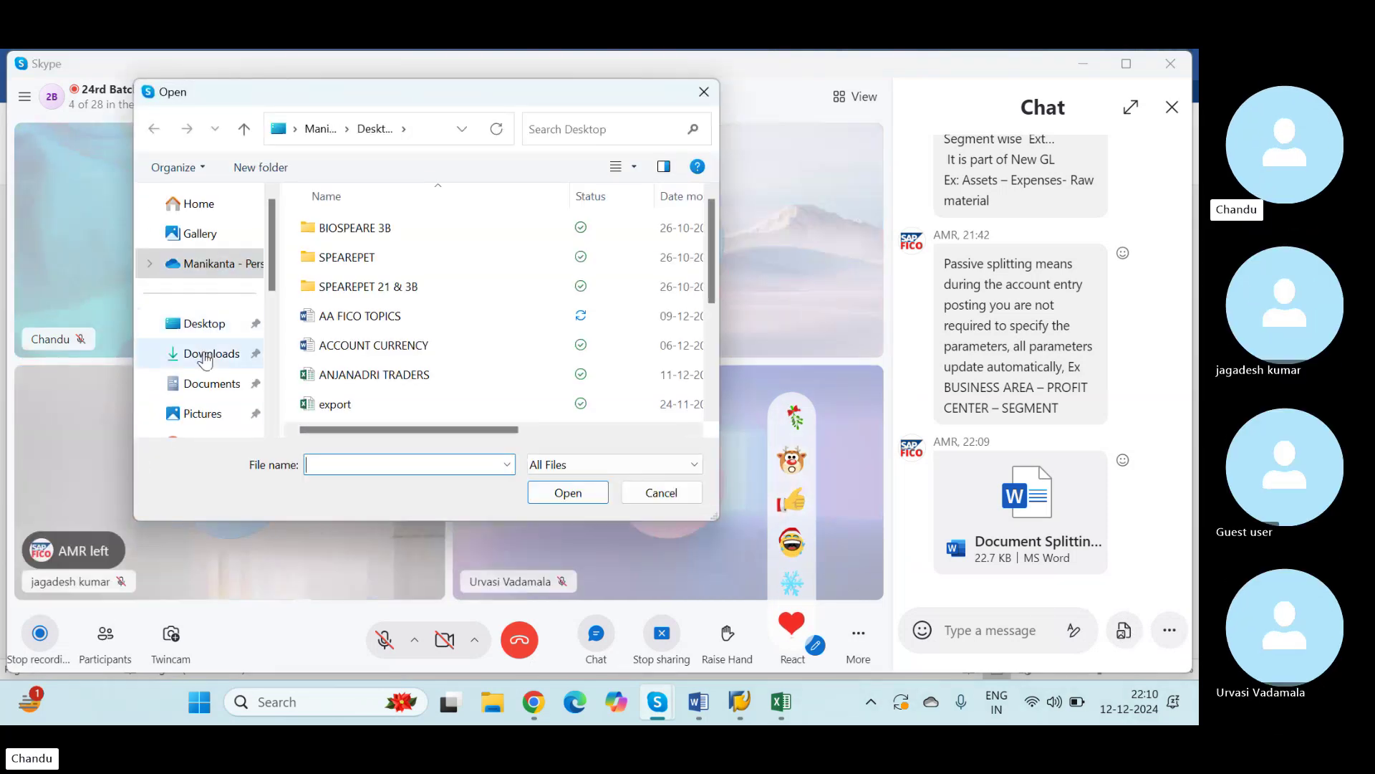
pyautogui.click(204, 354)
pyautogui.click(335, 277)
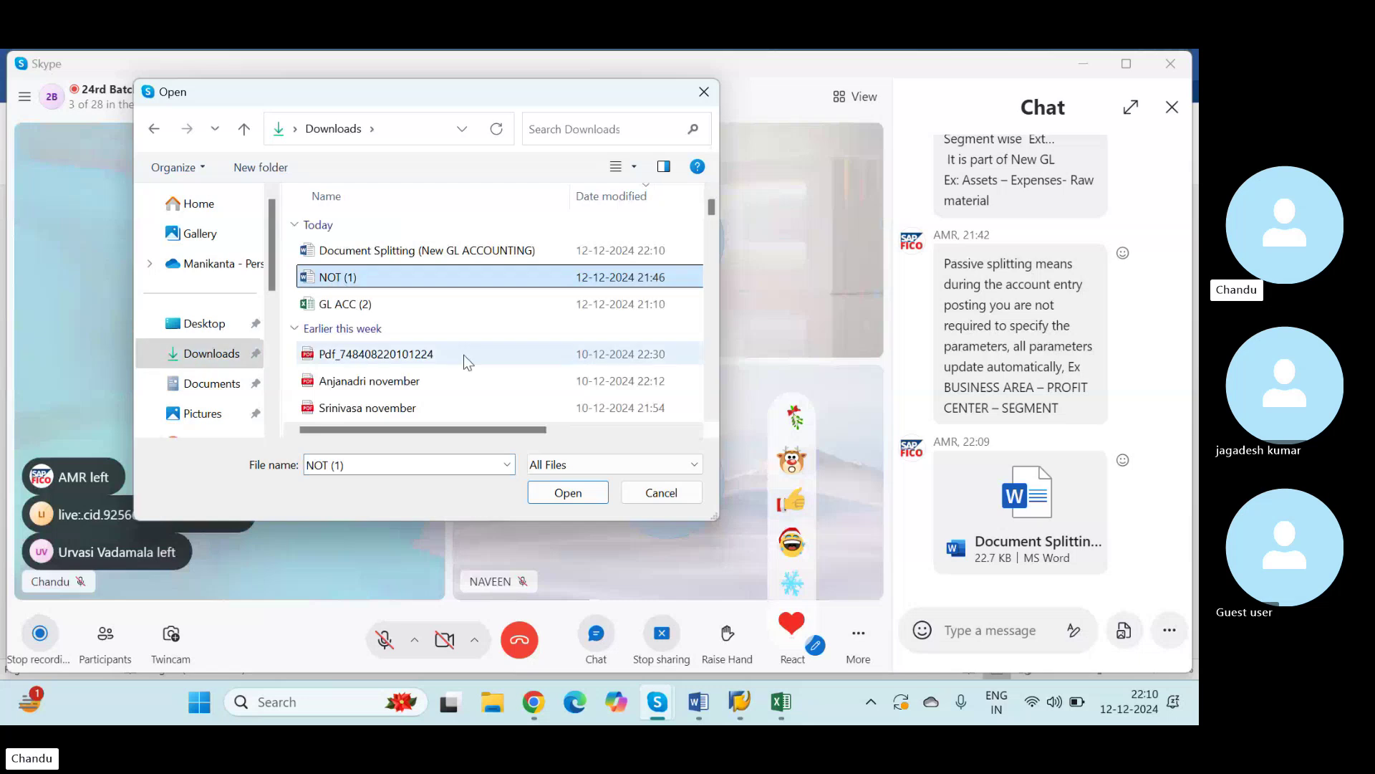
pyautogui.click(544, 493)
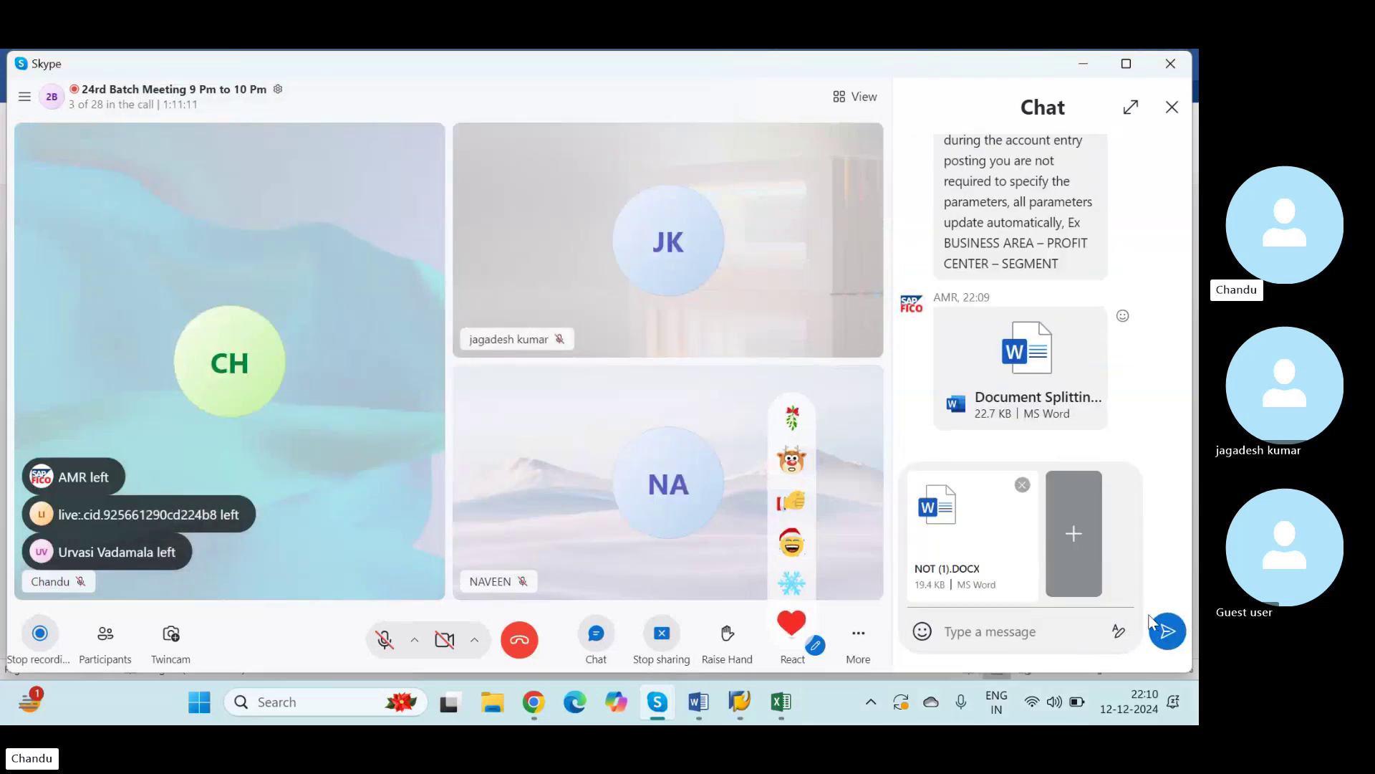
pyautogui.click(1168, 632)
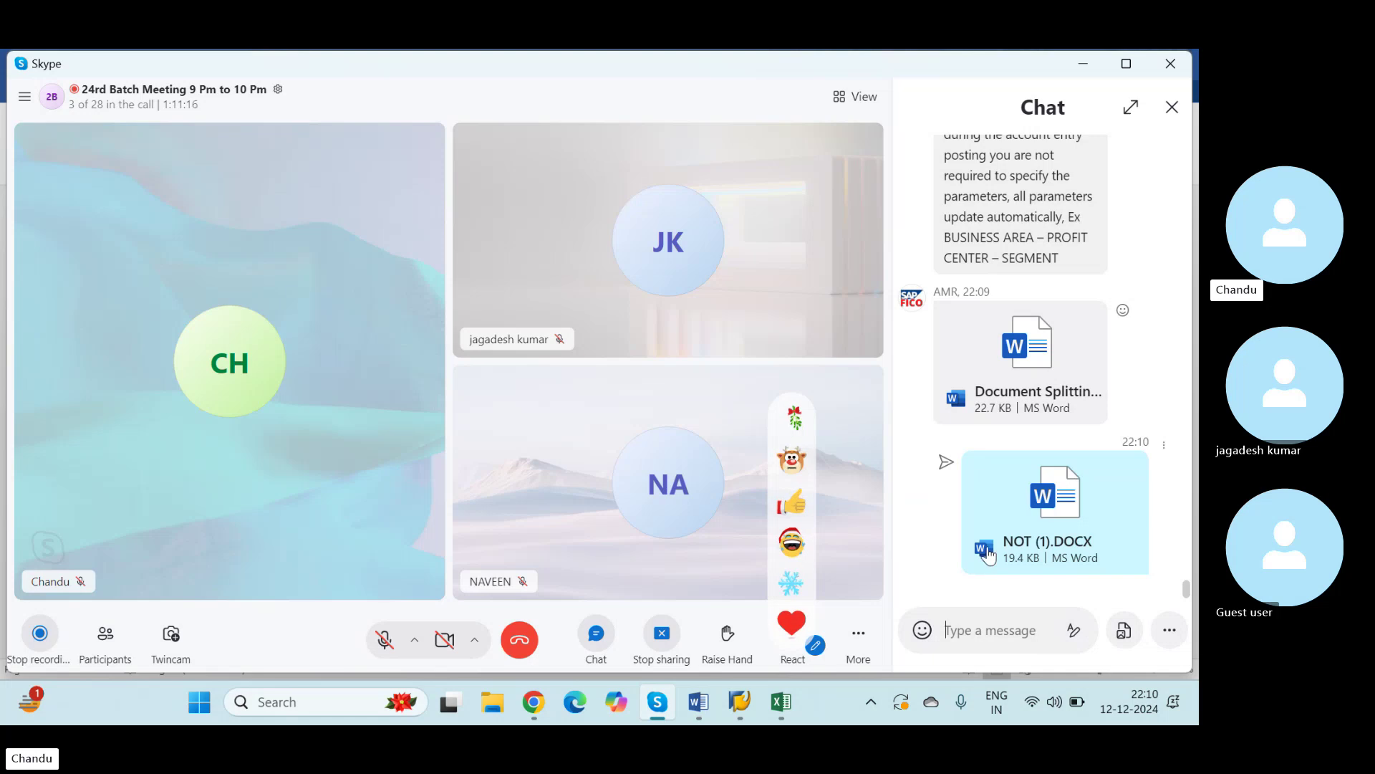
pyautogui.click(394, 640)
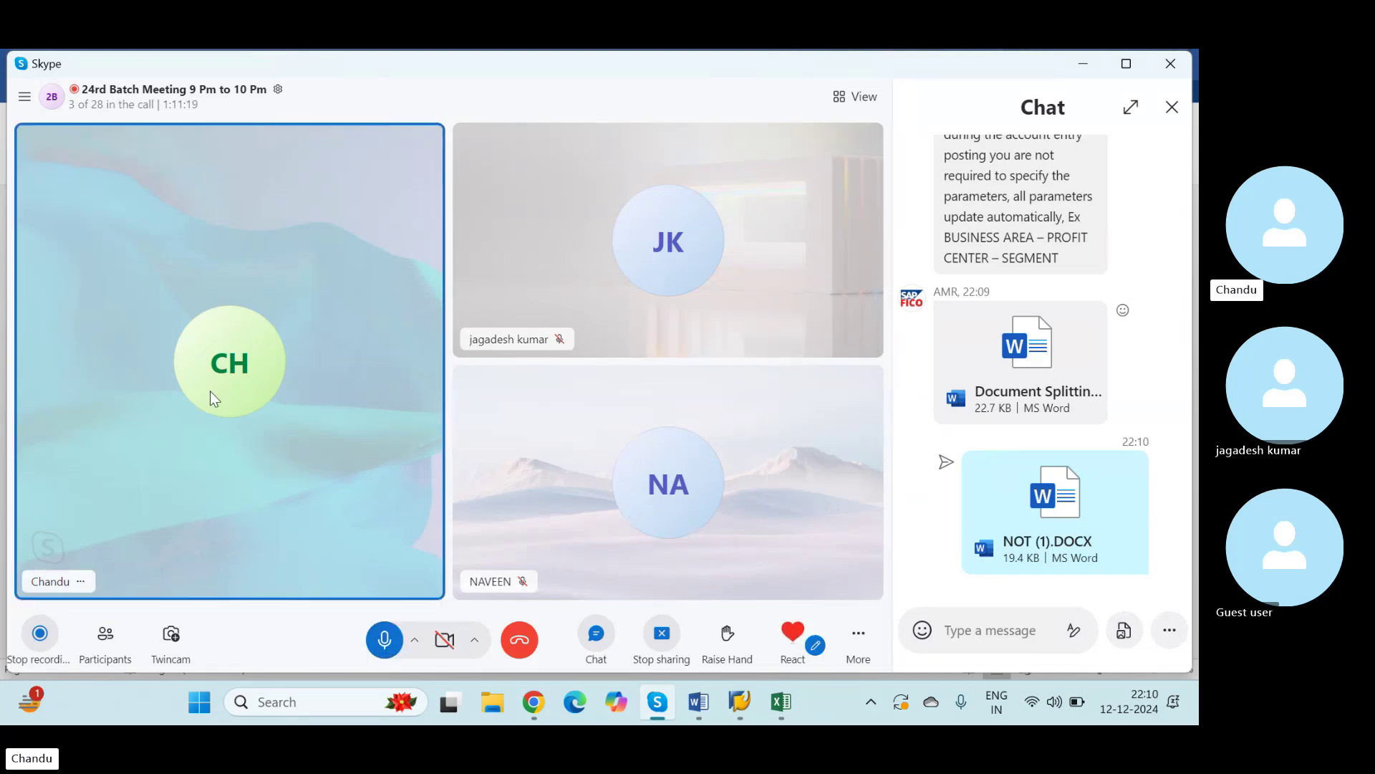